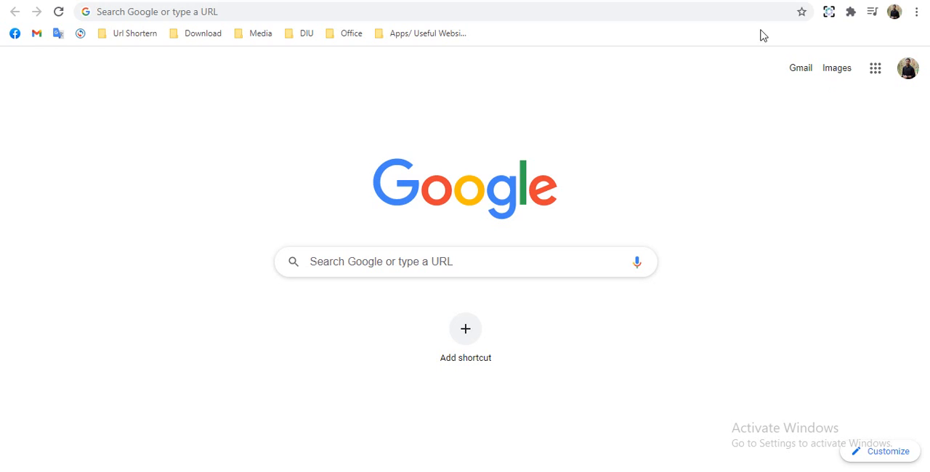
- Open the Google Sites home page at sites.google.com/new
left_click(614, 13)
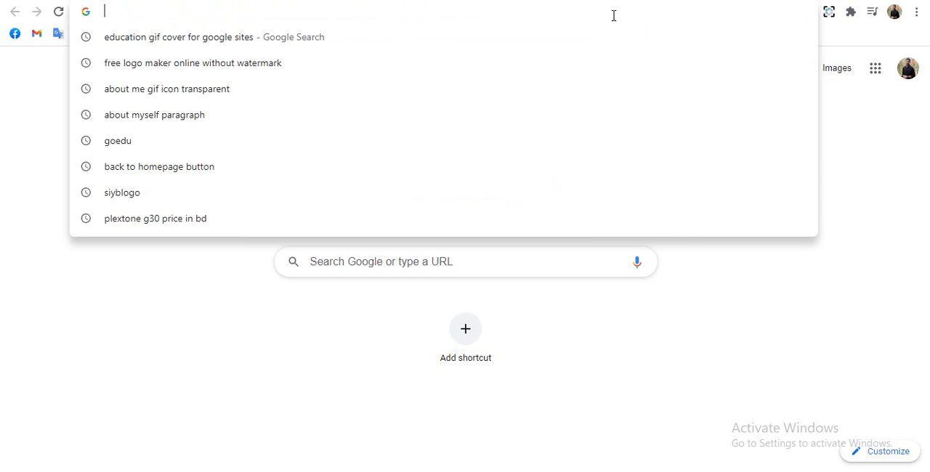
type("https://sites.google.com/")
key("Return")
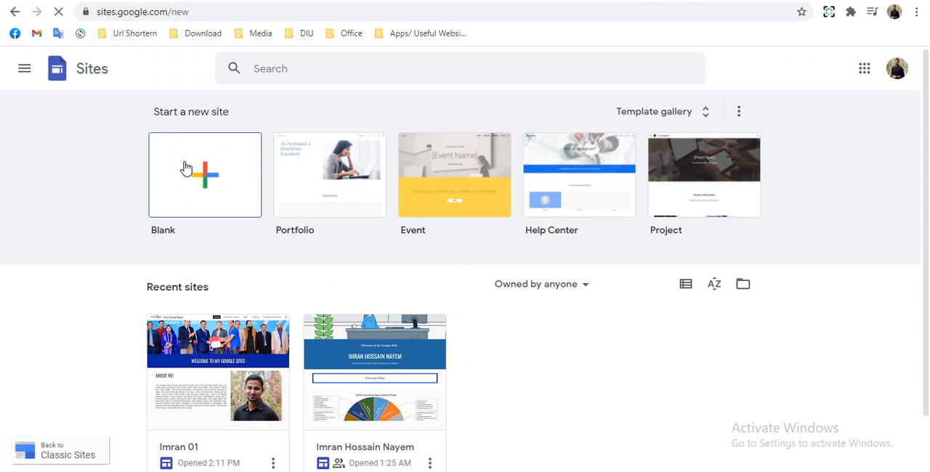
- Browse the full template gallery and create a new site from the Blank template
left_click(645, 119)
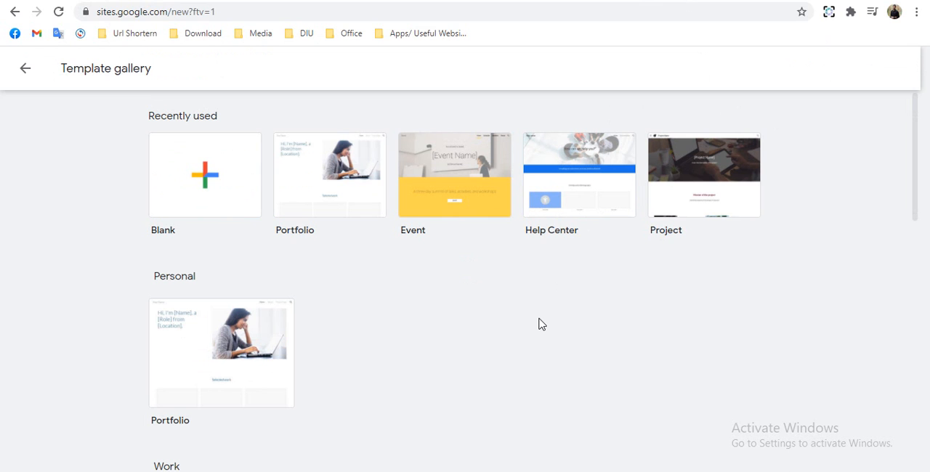
scroll(539, 324, "down", 7)
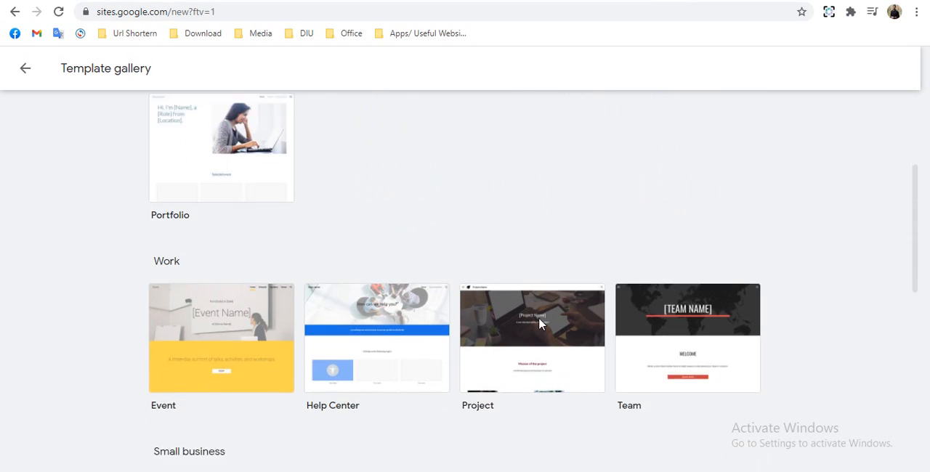
scroll(539, 325, "down", 3)
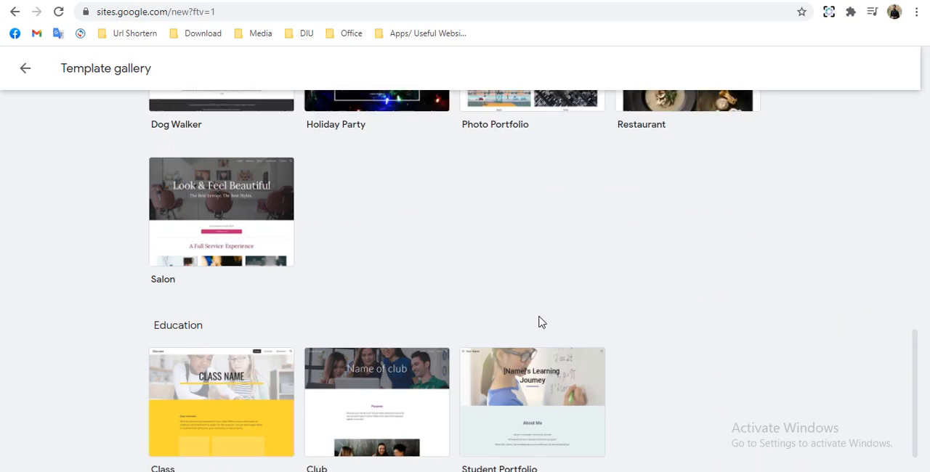
scroll(414, 272, "up", 1)
scroll(415, 273, "up", 10)
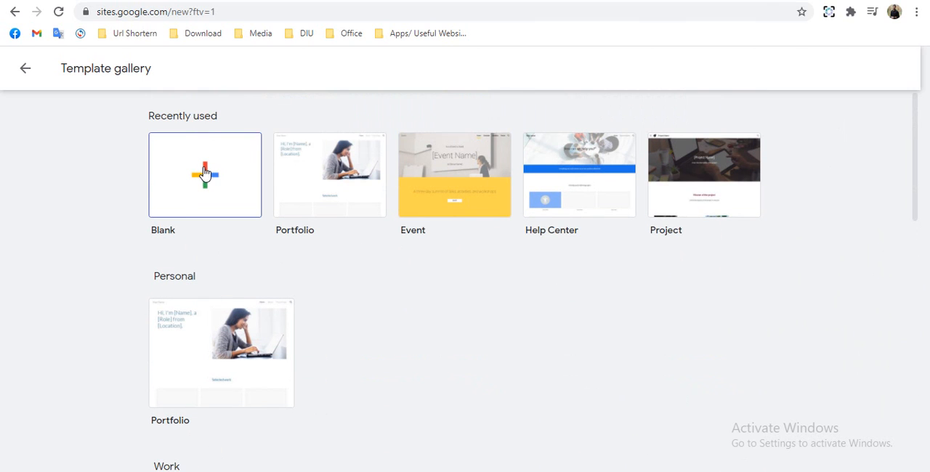
left_click(205, 173)
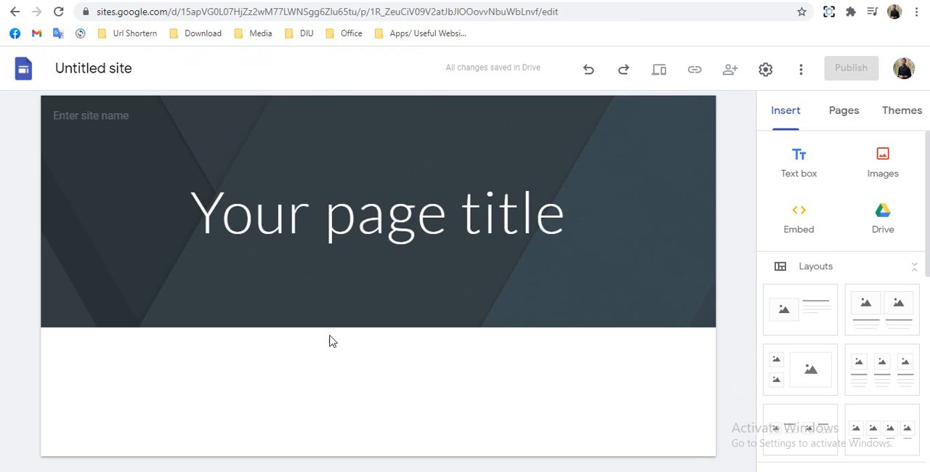
- Rename the untitled site document with the owner's first name followed by "site 02"
left_click(134, 70)
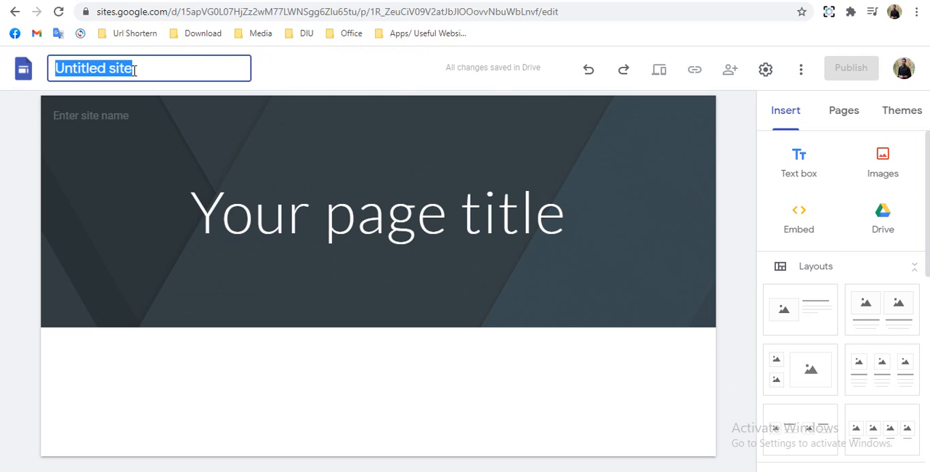
type("Im")
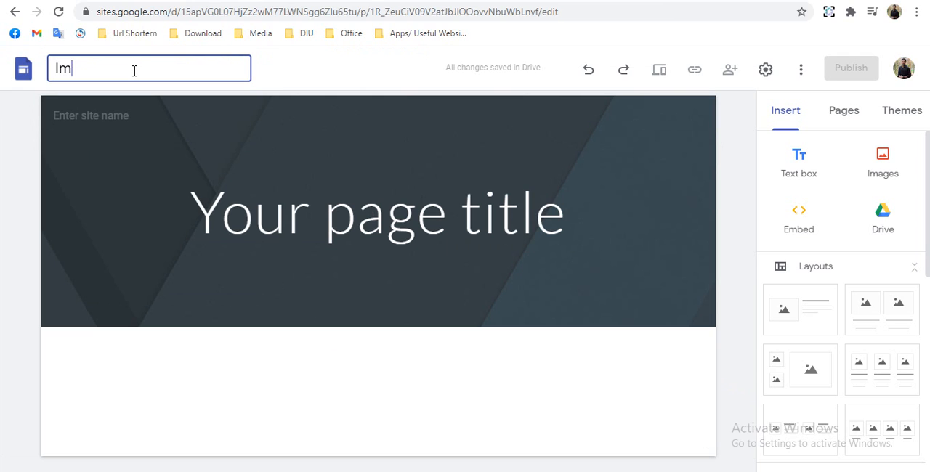
type("ran site 02")
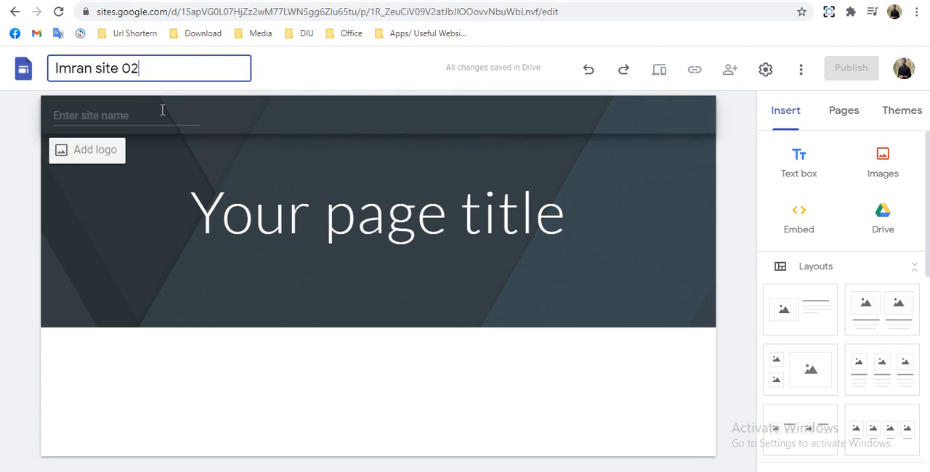
left_click(31, 133)
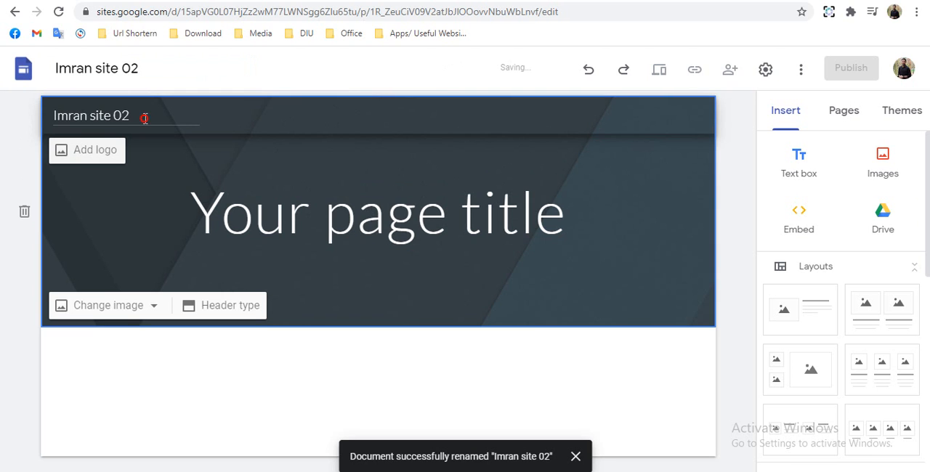
- Change the site name in the page header to the owner's full name
left_click_drag(144, 118, 92, 124)
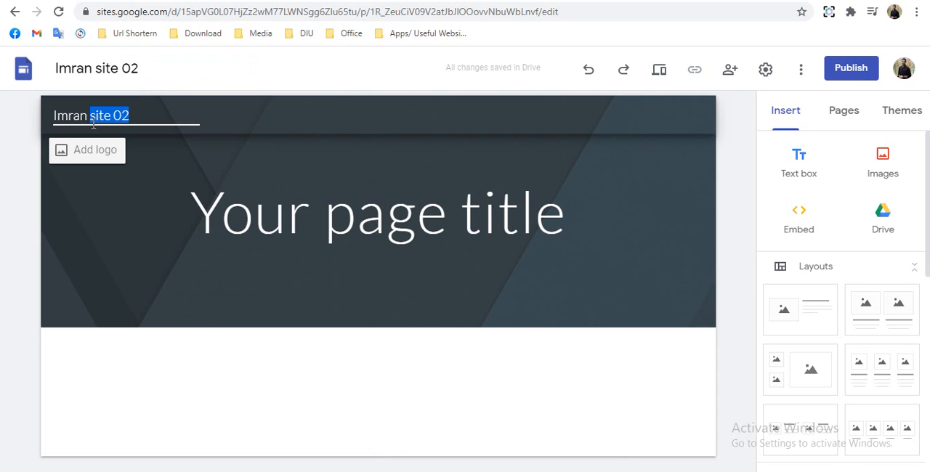
type("Hossa")
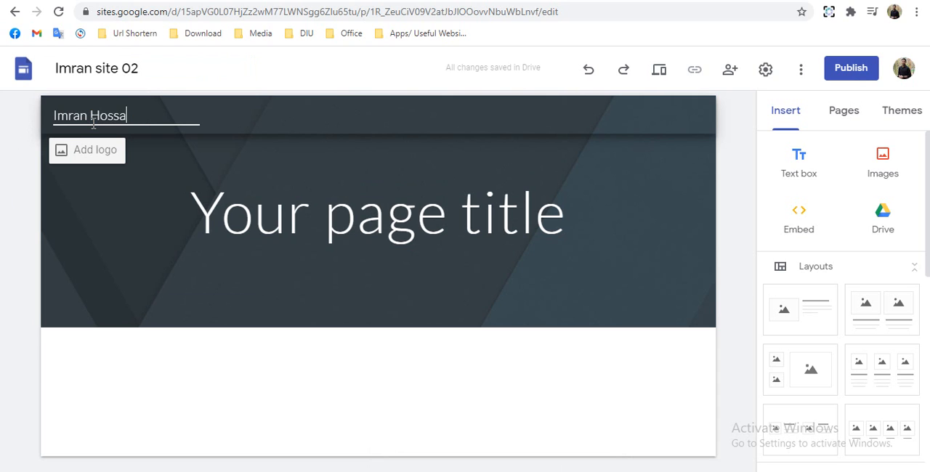
type("in Nayem")
left_click(3, 214)
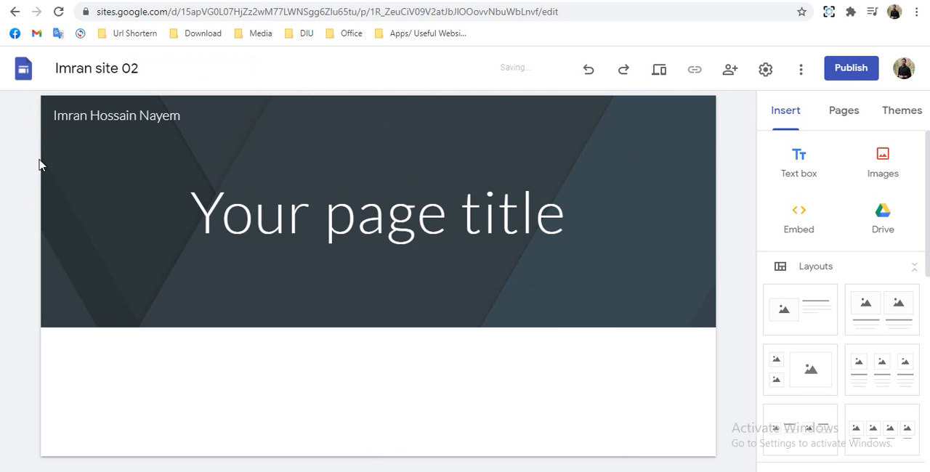
- Upload the image file "logo" from the Google Sites folder as the site's logo
mouse_move(83, 142)
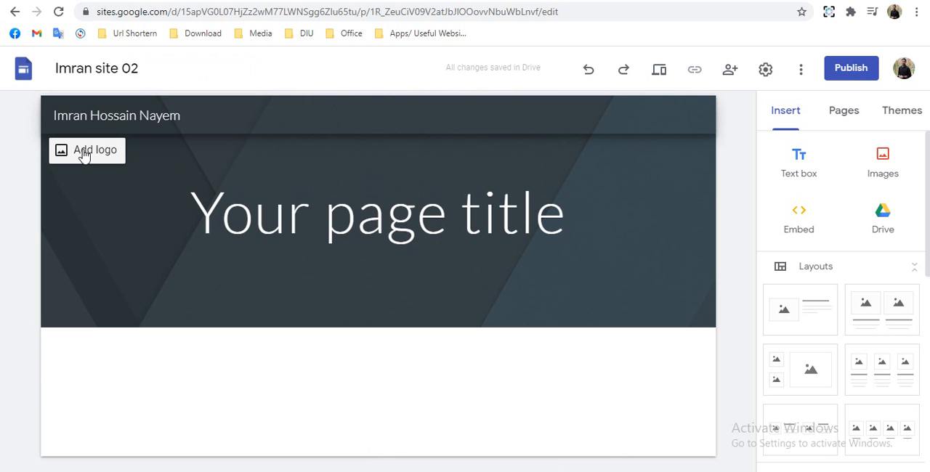
left_click(83, 153)
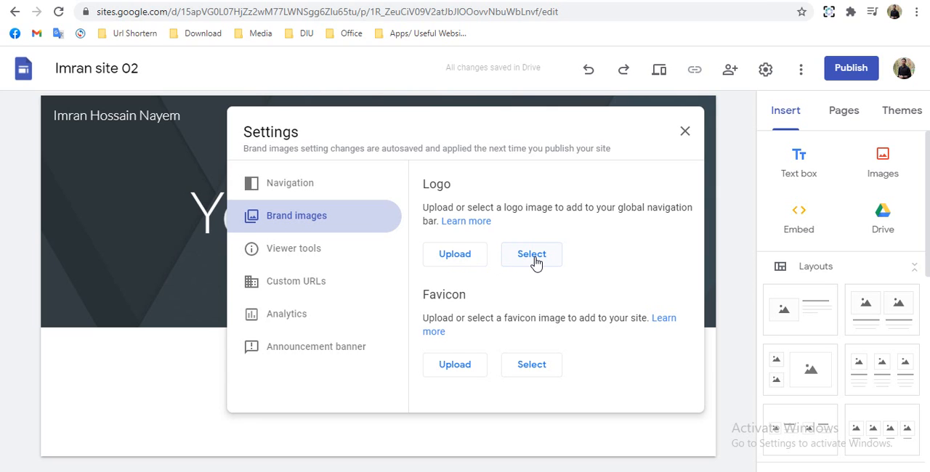
left_click(448, 266)
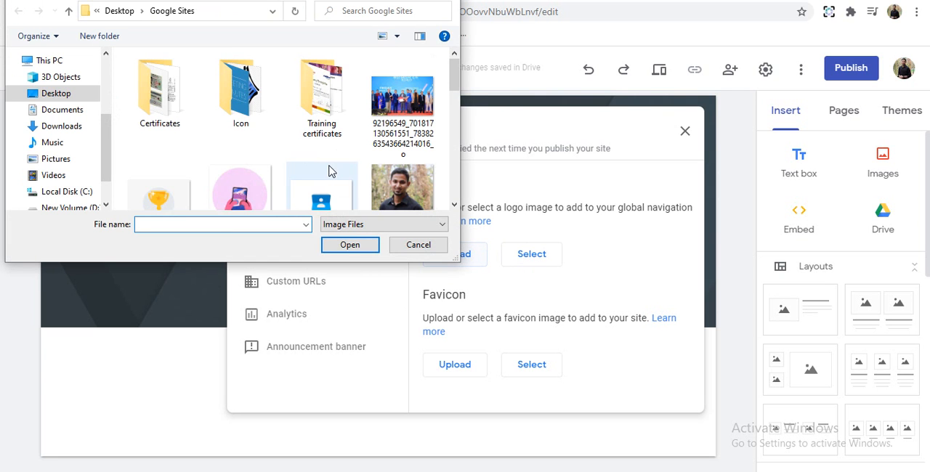
scroll(330, 171, "down", 5)
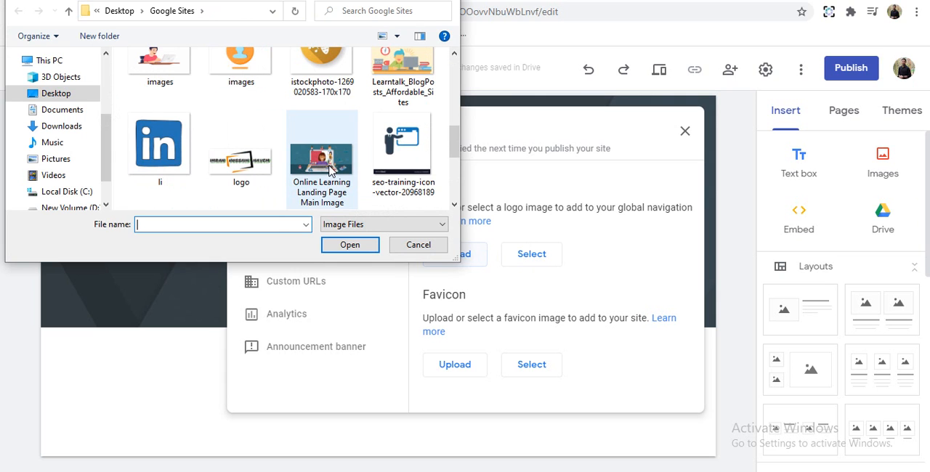
left_click(229, 172)
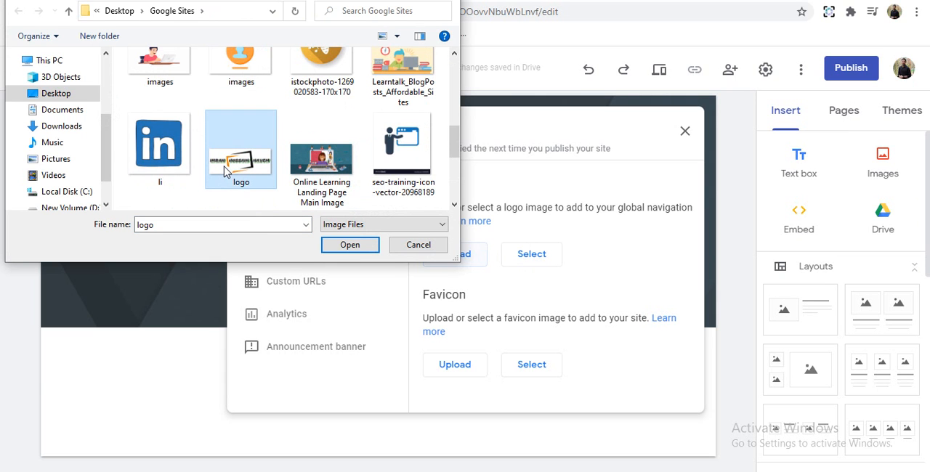
left_click(353, 247)
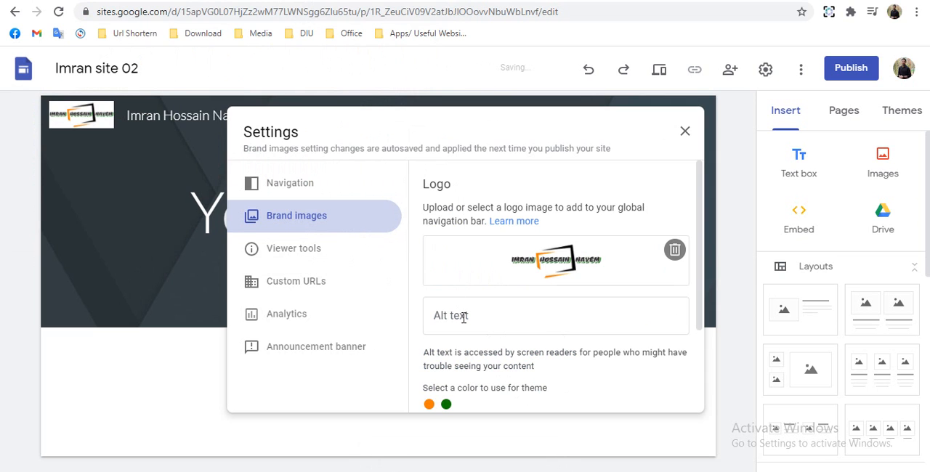
left_click(463, 318)
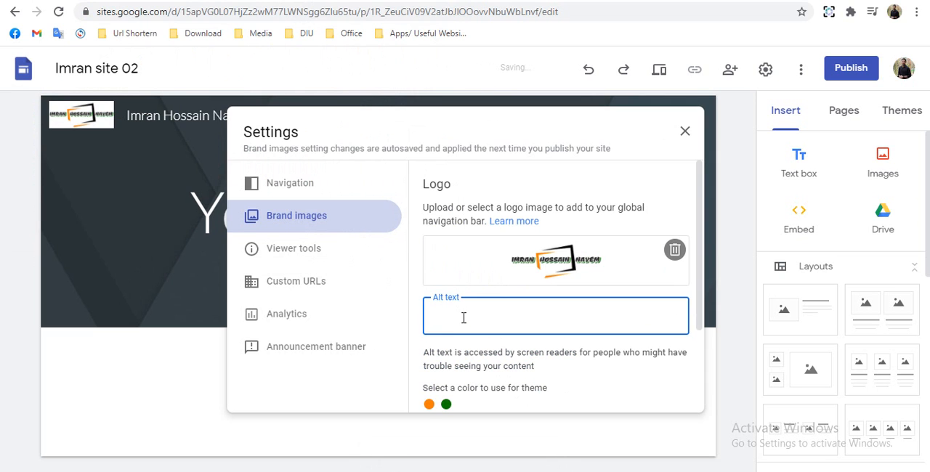
scroll(464, 318, "down", 2)
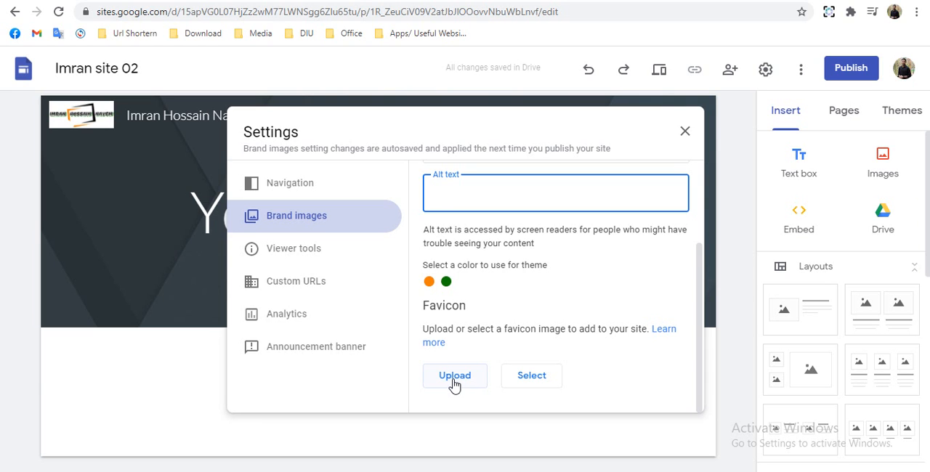
left_click(455, 376)
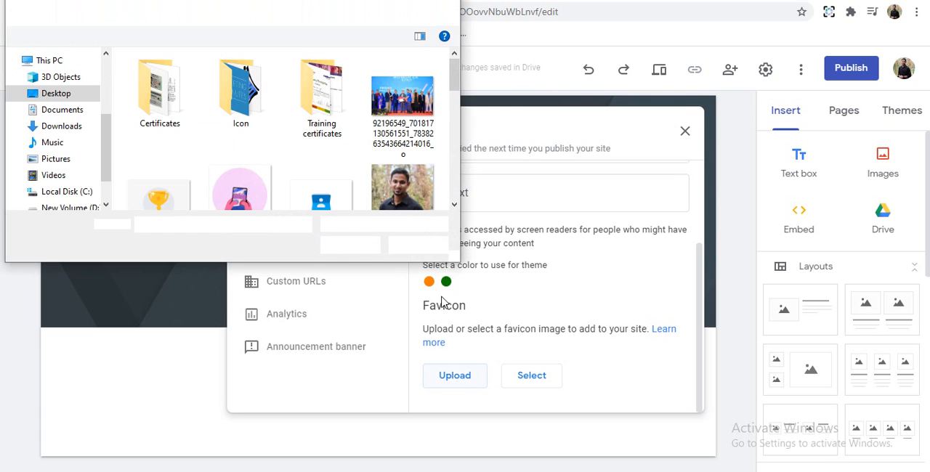
scroll(275, 187, "down", 2)
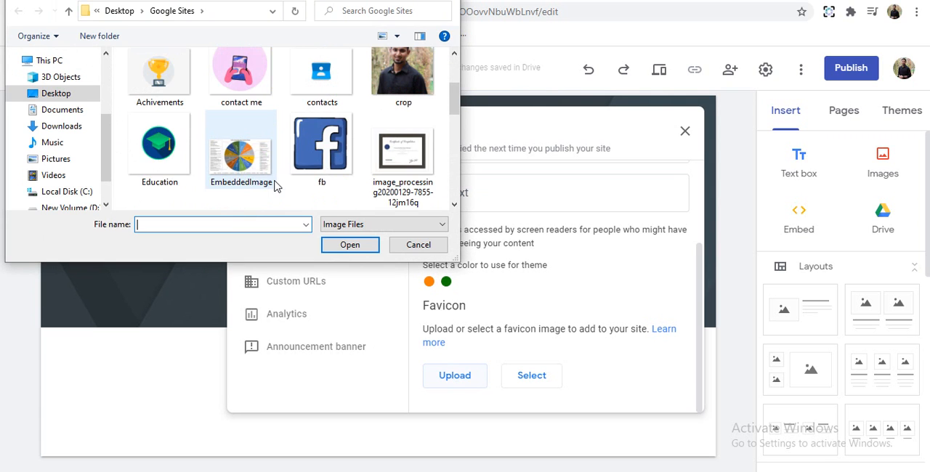
scroll(275, 187, "down", 2)
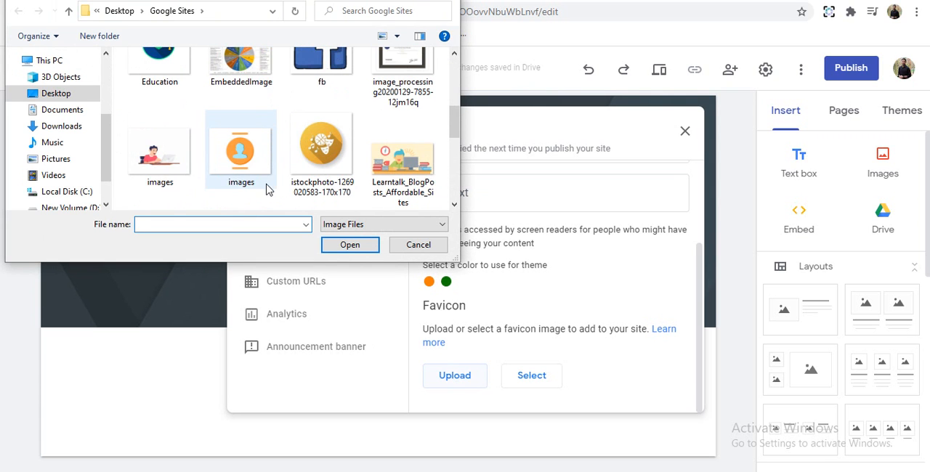
scroll(275, 187, "down", 2)
scroll(248, 168, "up", 2)
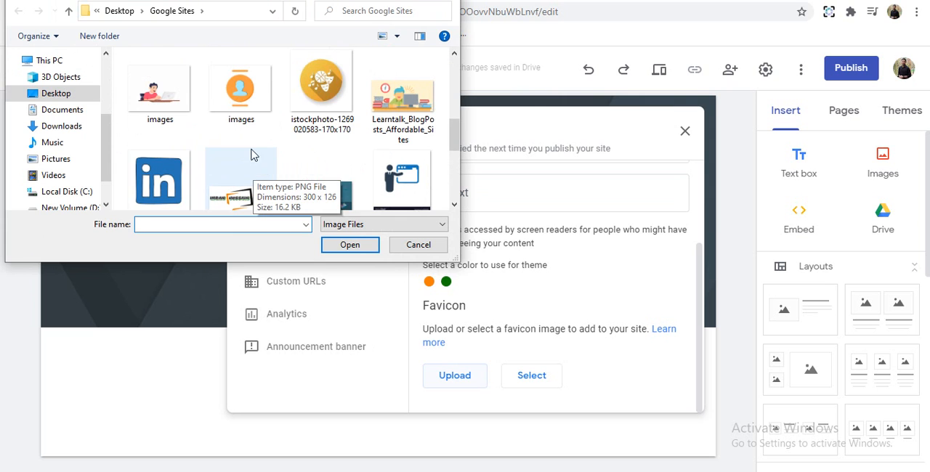
left_click(240, 94)
left_click(327, 117)
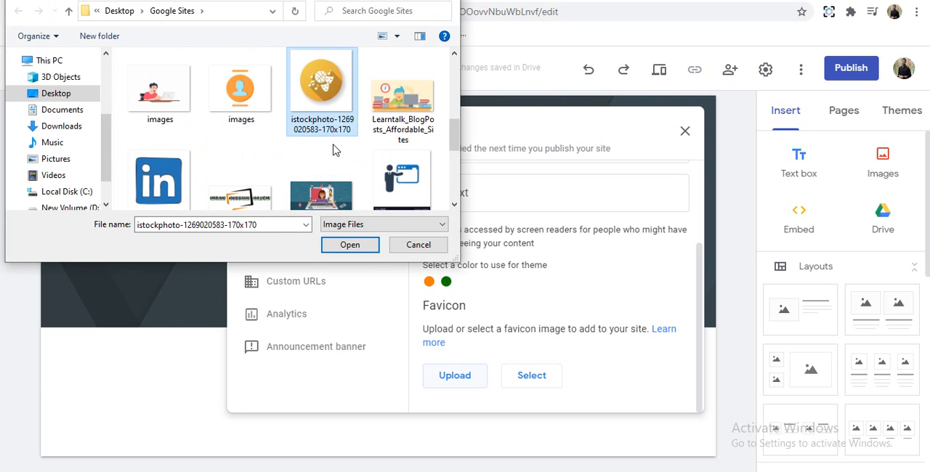
left_click(351, 247)
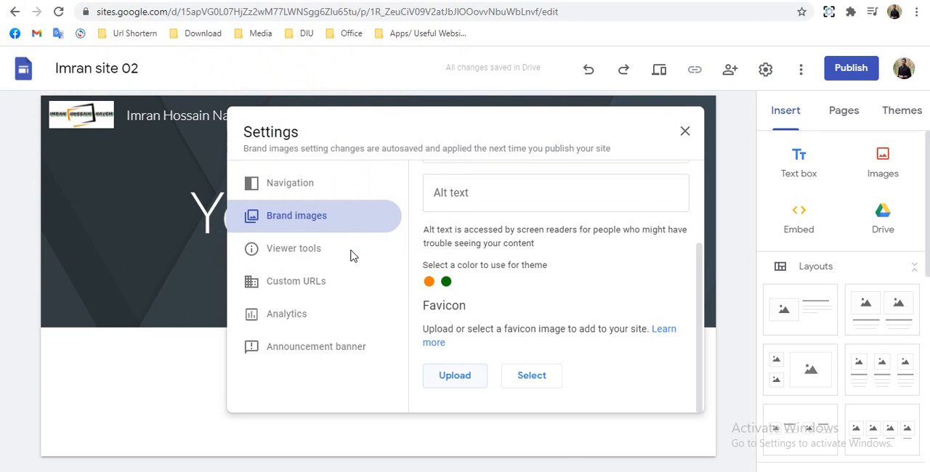
- In the site's navigation settings, keep the mode at Top and set the navigation color to White
left_click(285, 187)
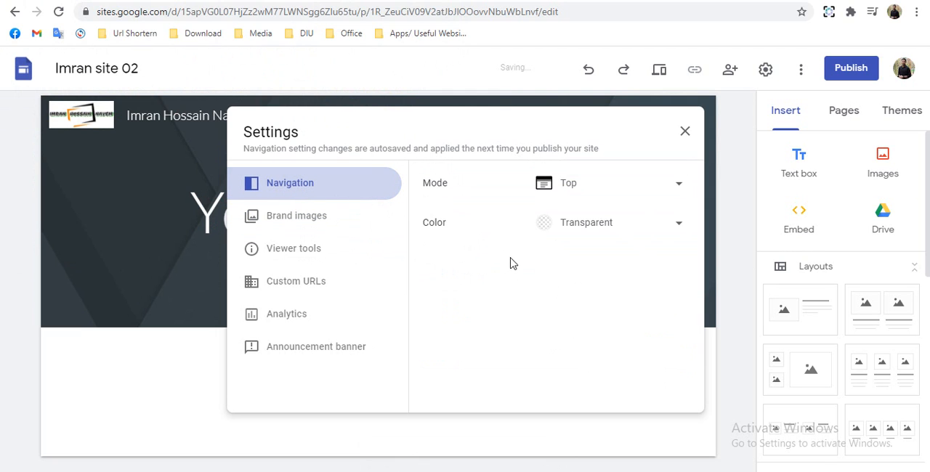
left_click(572, 187)
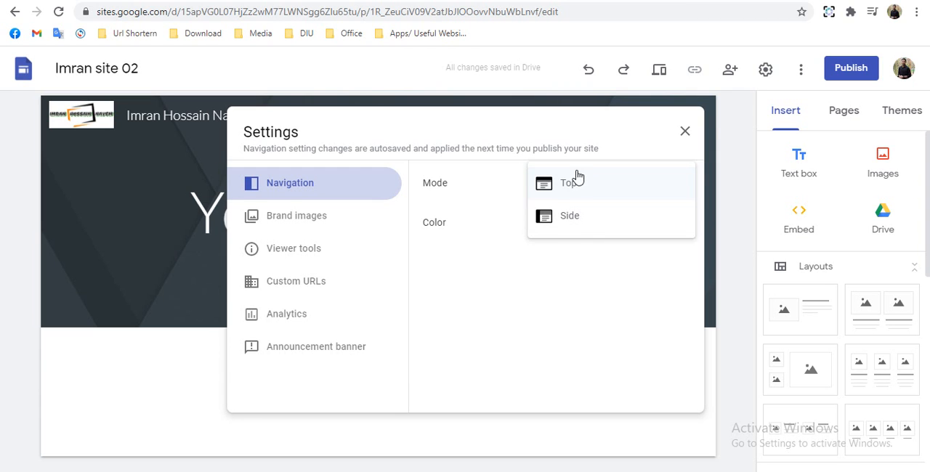
left_click(575, 185)
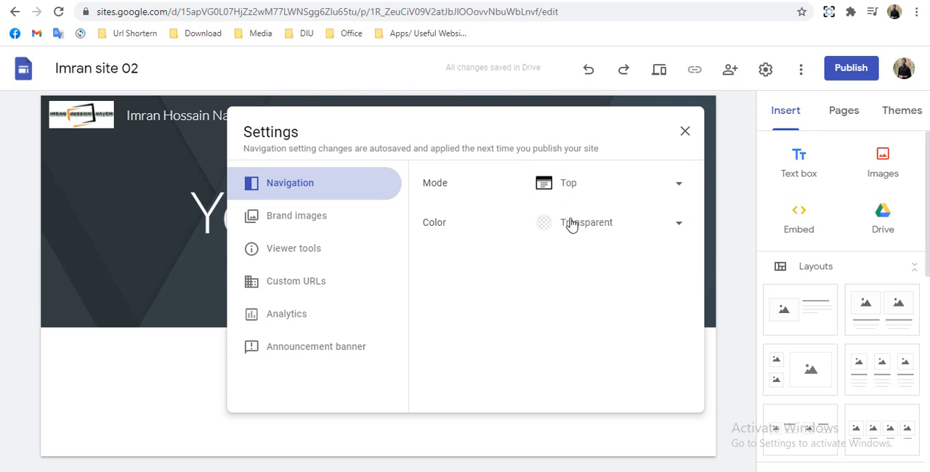
left_click(562, 230)
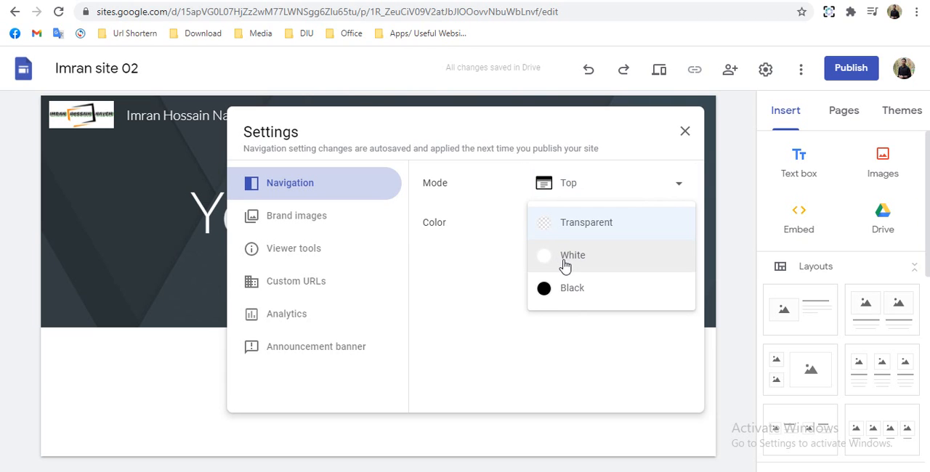
left_click(566, 266)
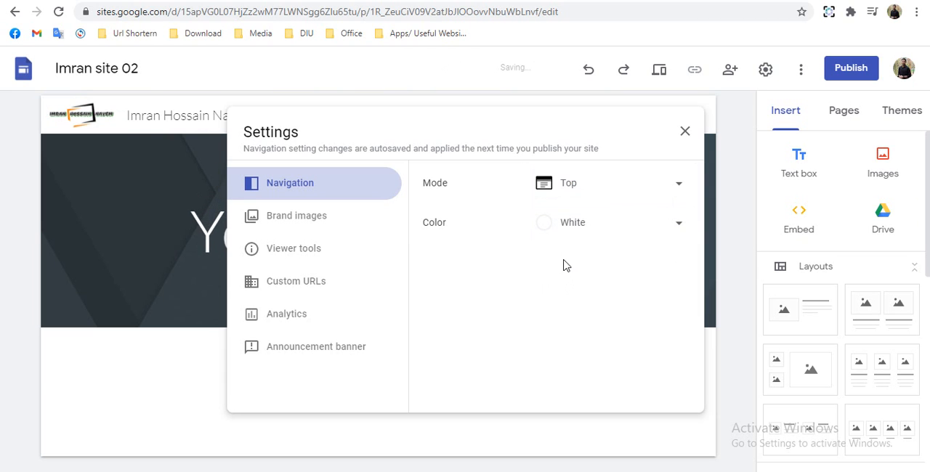
left_click(568, 226)
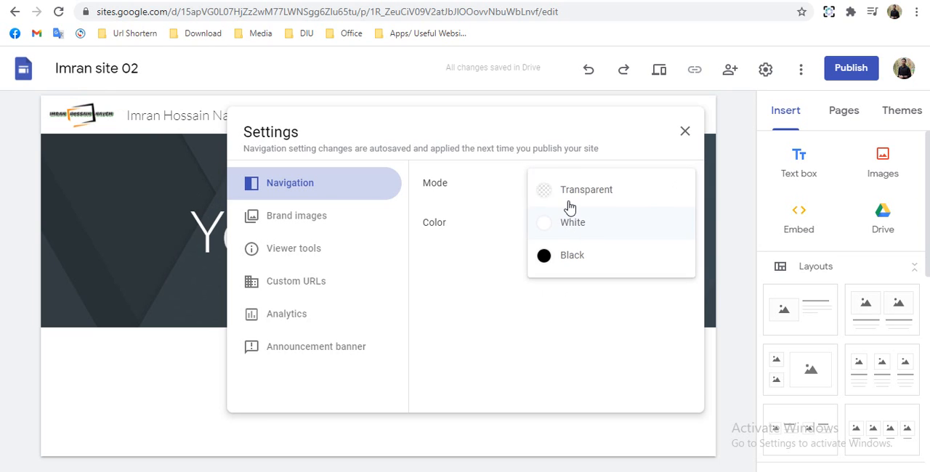
left_click(490, 338)
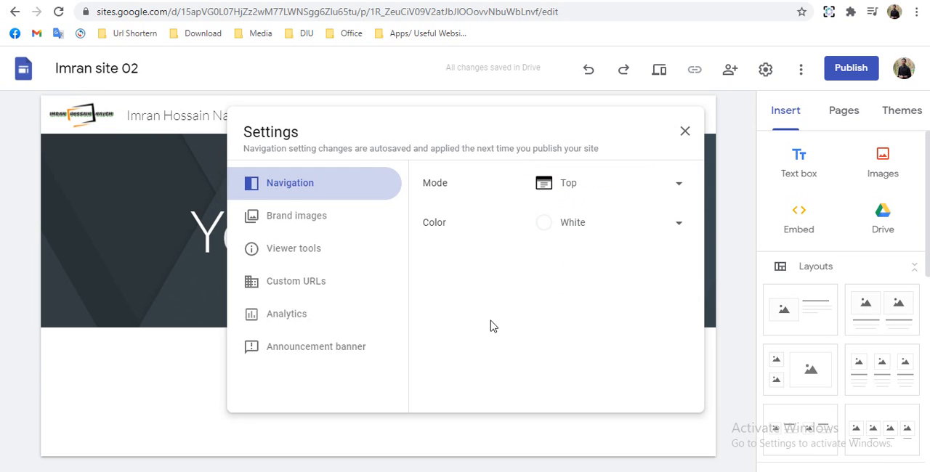
- Close the site settings and replace the page title placeholder with "Welcome to My Google Sites"
left_click(685, 134)
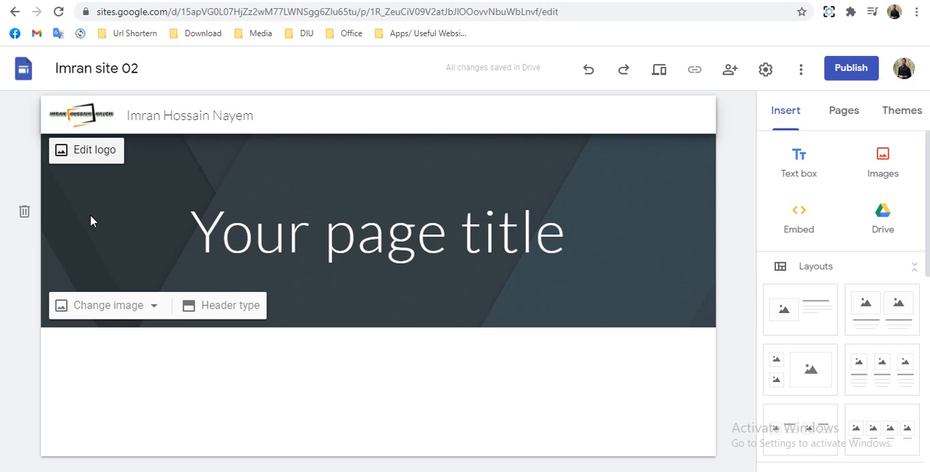
left_click(253, 232)
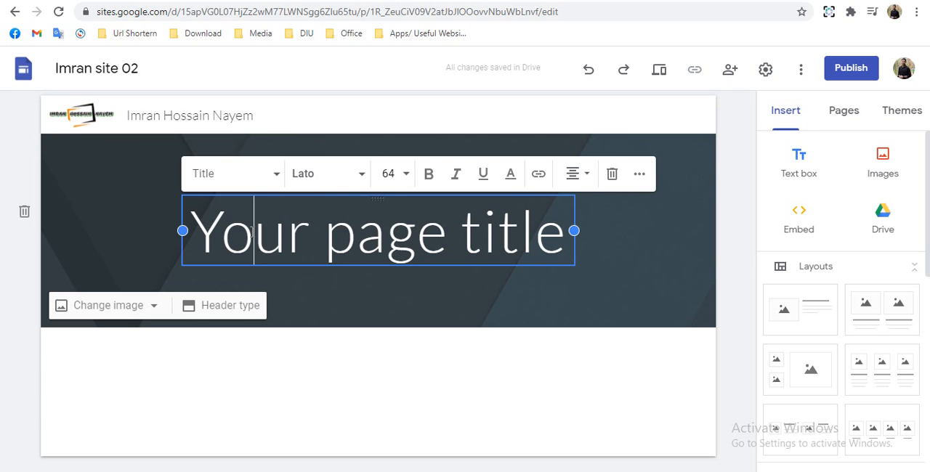
triple_click(253, 233)
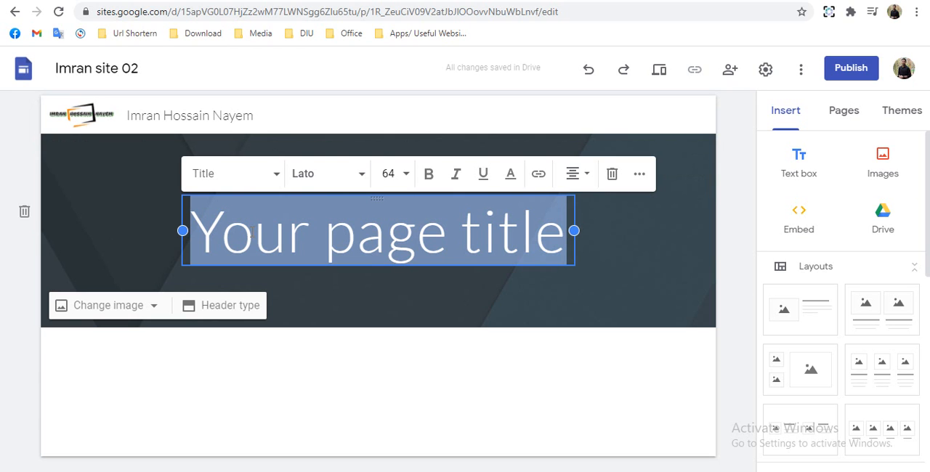
type("We")
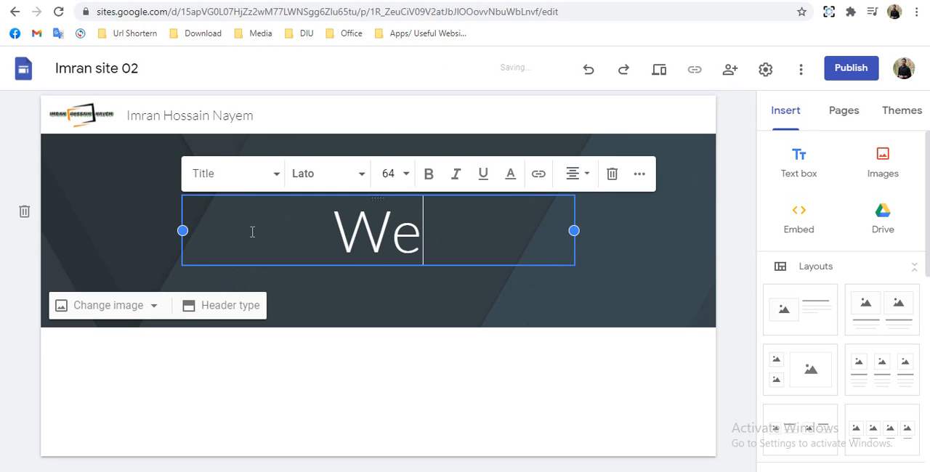
type("come ")
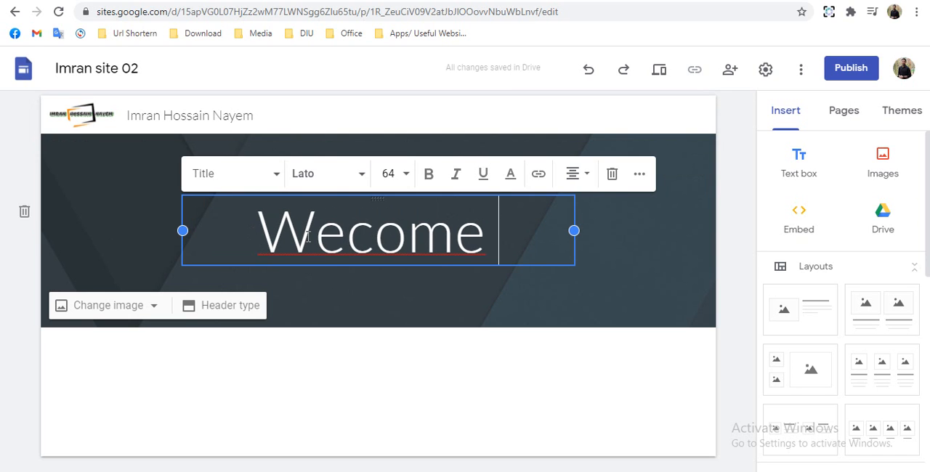
type("l")
left_click(507, 242)
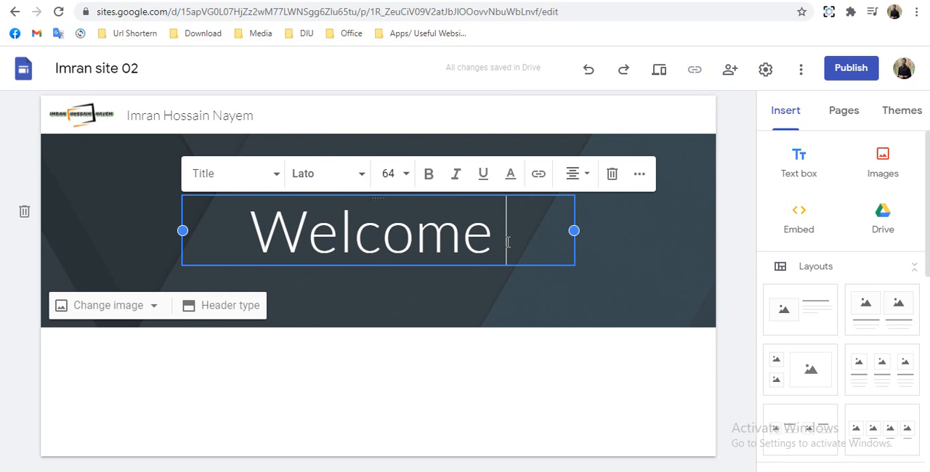
type("co")
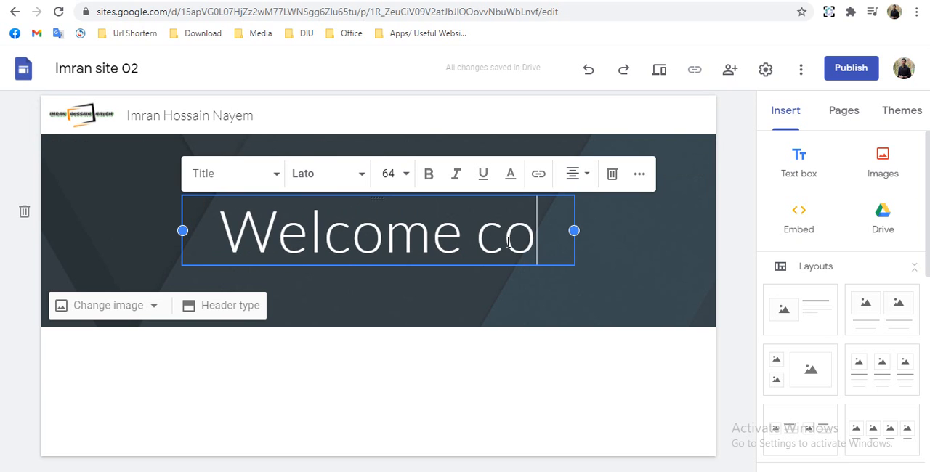
key("BackSpace")
key("BackSpace")
type("to m")
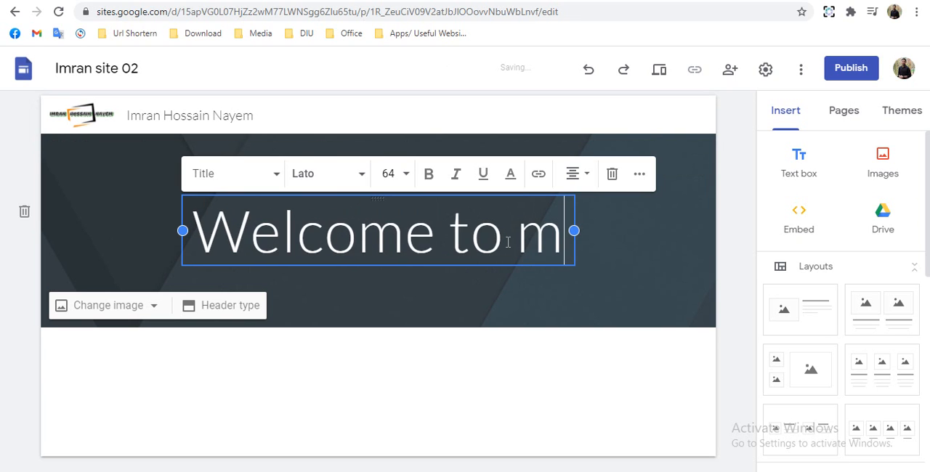
type("y")
key("BackSpace")
key("BackSpace")
key("BackSpace")
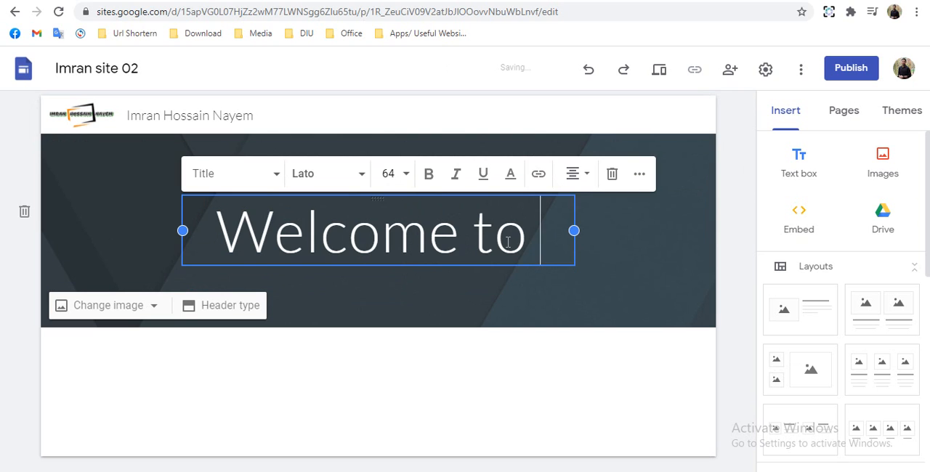
type("My")
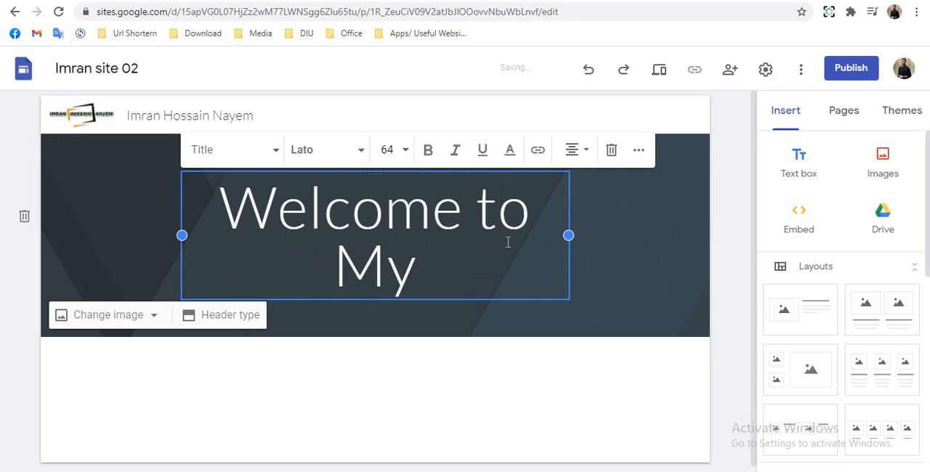
type(" Googl")
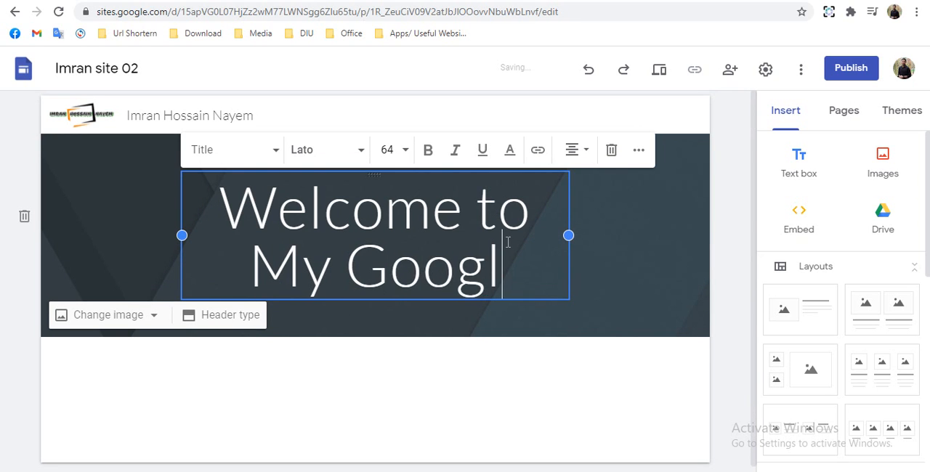
type("e Sit")
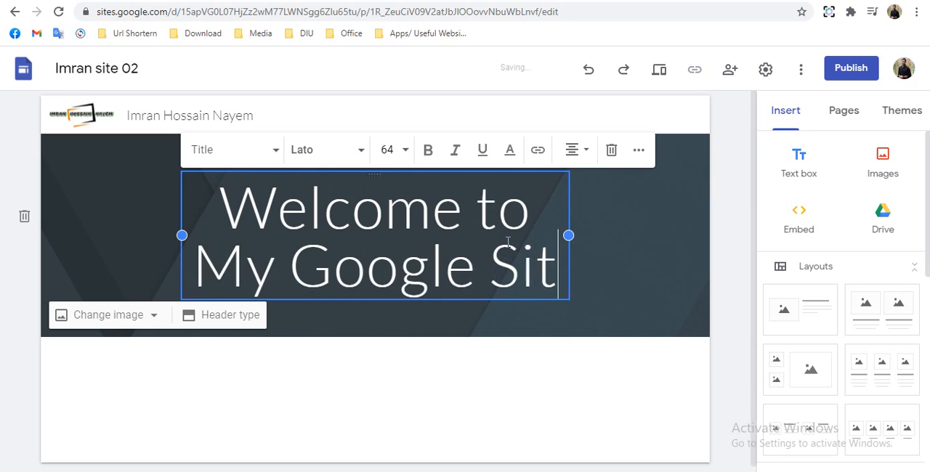
type("es")
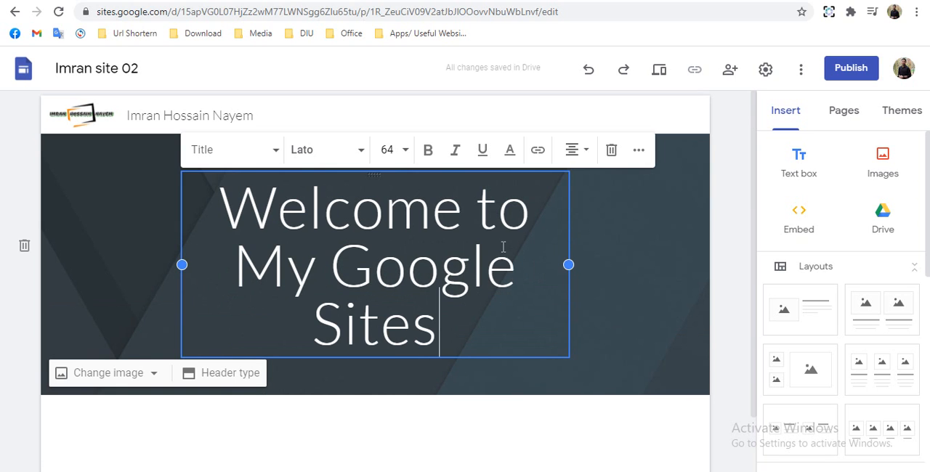
- Apply the Heading style to the page title and move it out of the header banner into its own section below
left_click(225, 155)
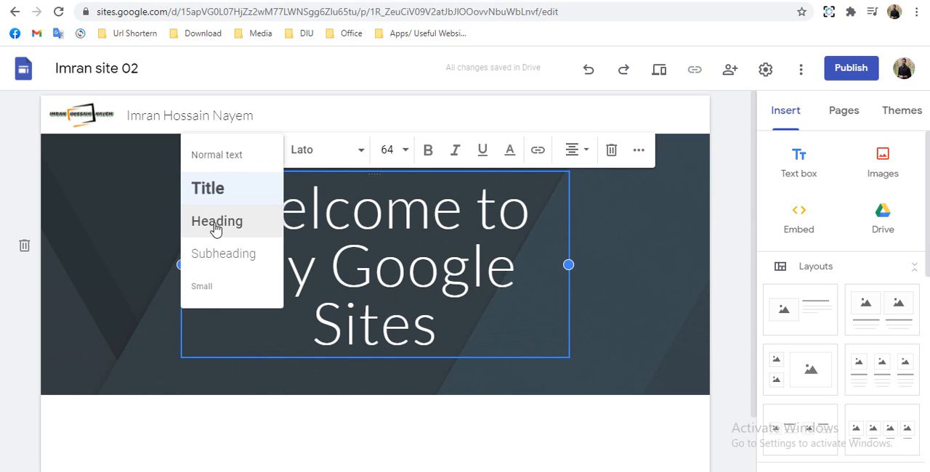
left_click(216, 228)
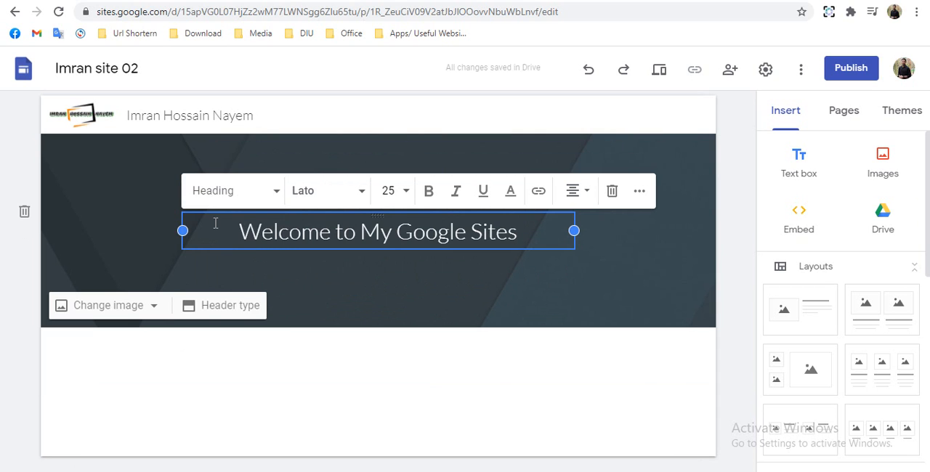
left_click(319, 198)
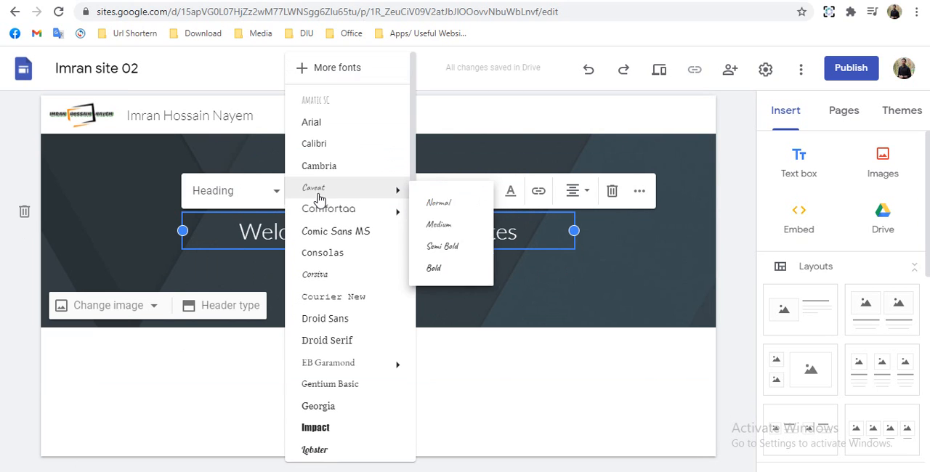
left_click(358, 196)
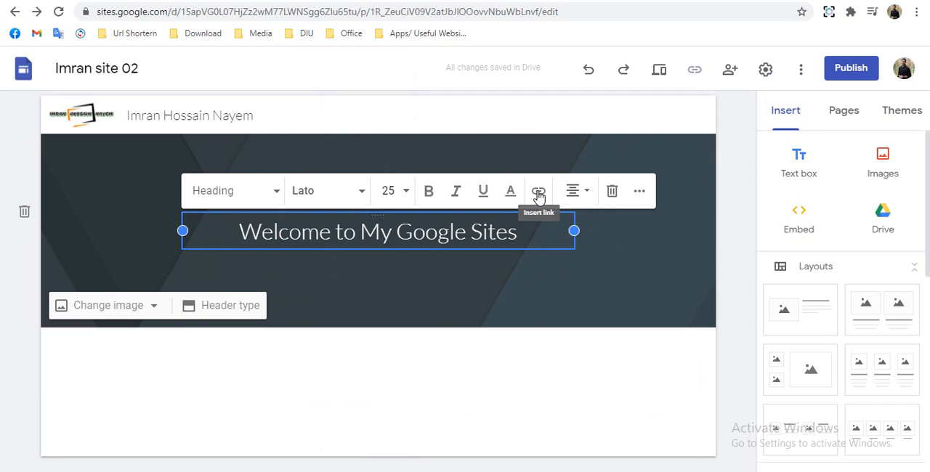
left_click(641, 192)
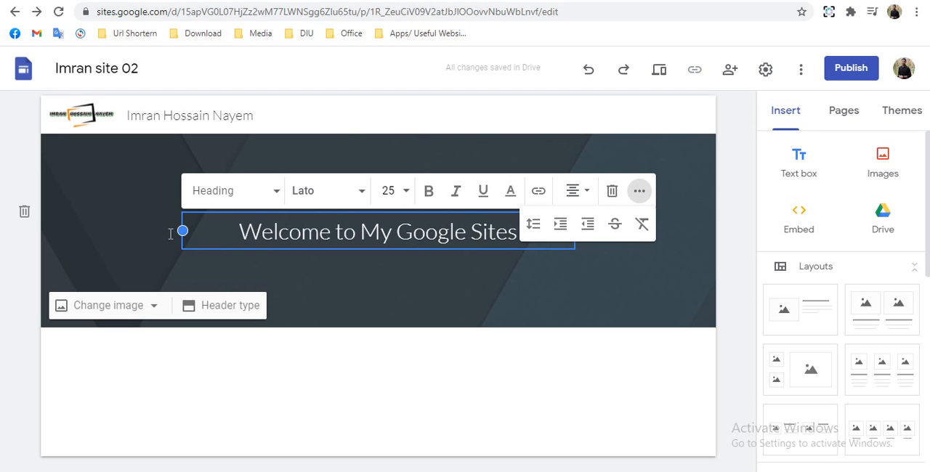
left_click(132, 226)
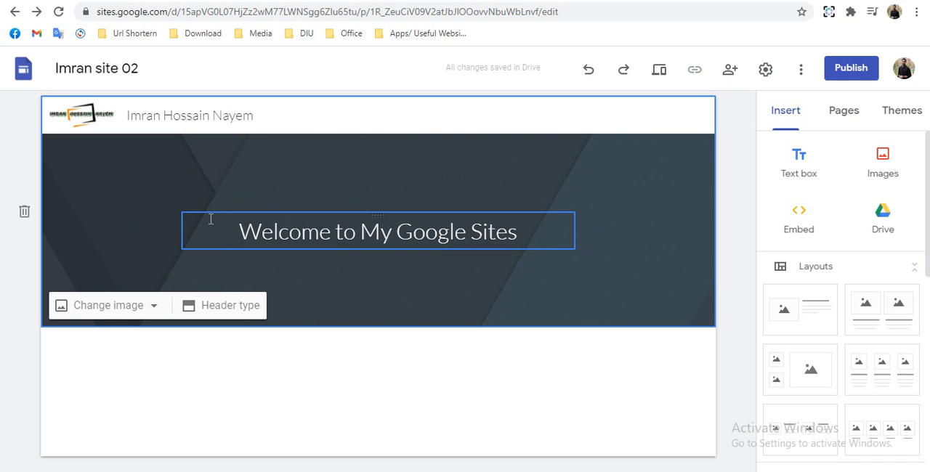
left_click_drag(210, 217, 251, 349)
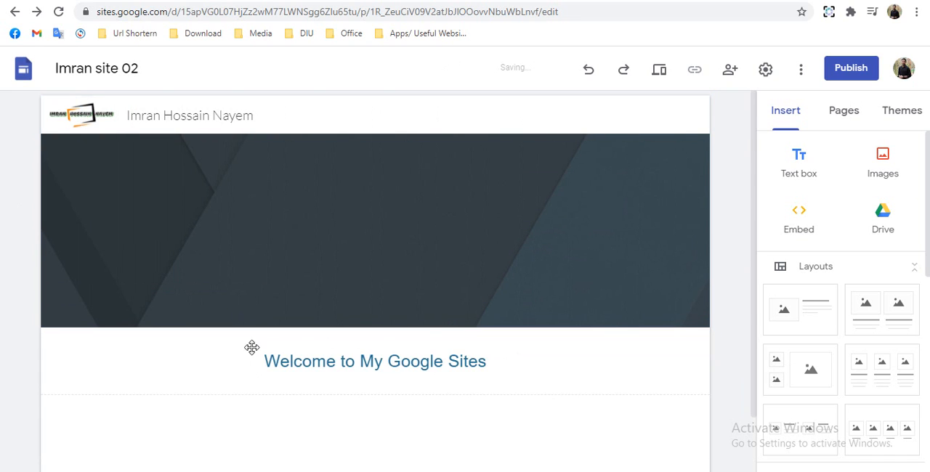
scroll(202, 291, "up", 1)
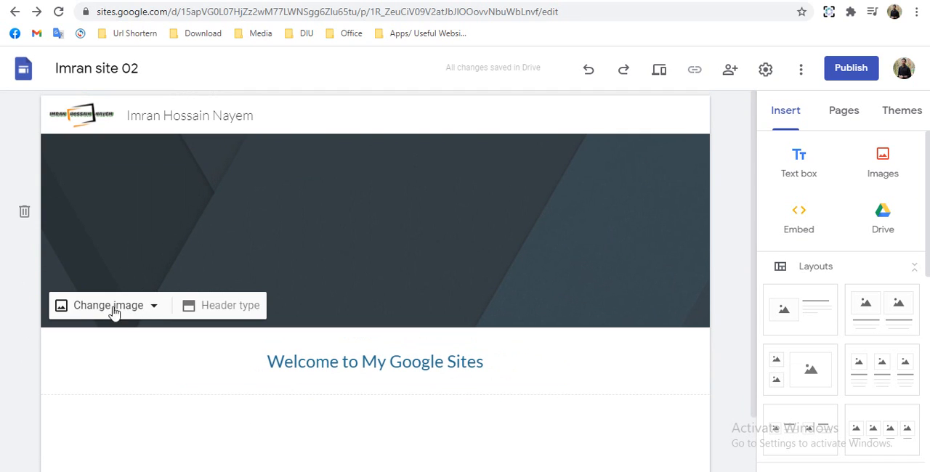
- Upload the award ceremony photo as the header image and turn off its readability adjustment
left_click(99, 309)
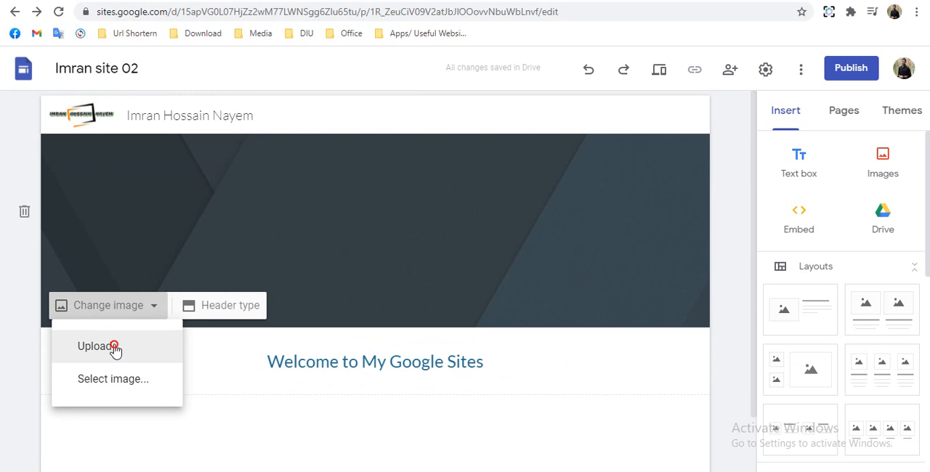
left_click(114, 347)
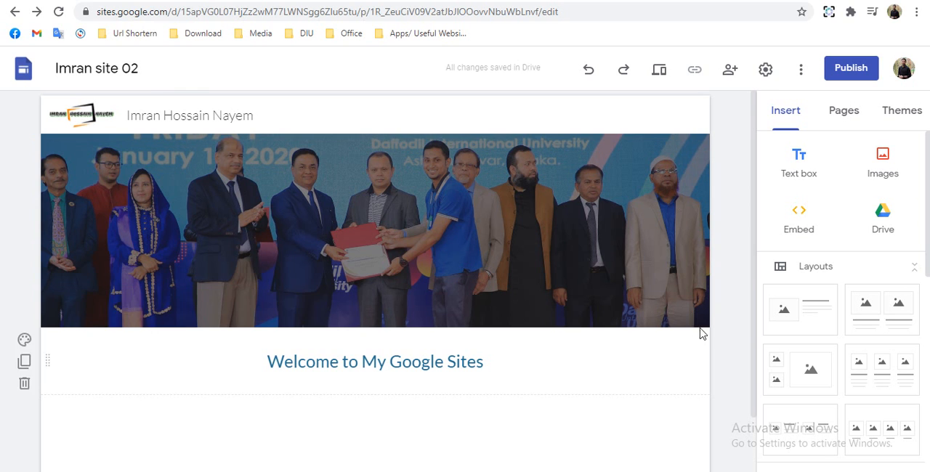
left_click(697, 319)
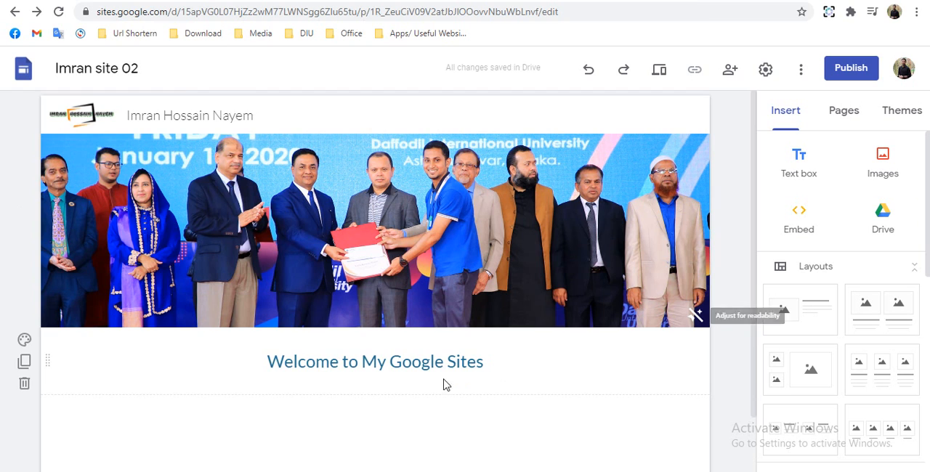
- Set the background of the "Welcome to My Google Sites" section to Emphasis 2
scroll(416, 358, "down", 2)
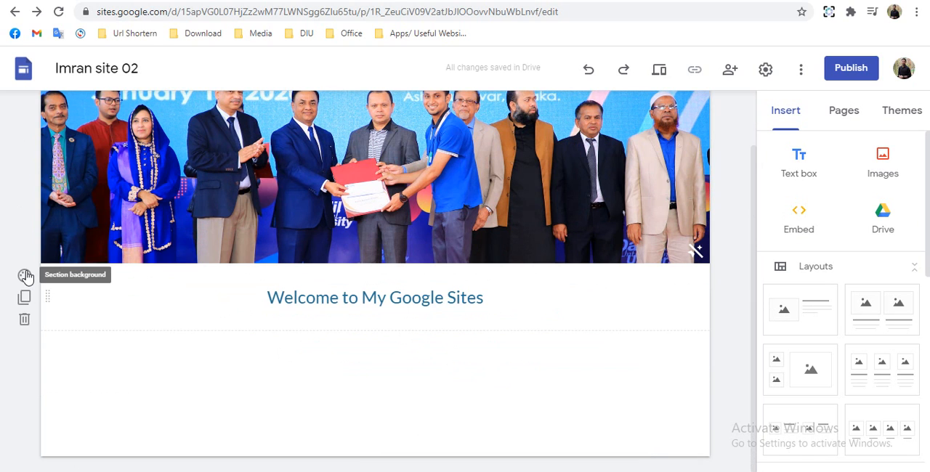
left_click(24, 276)
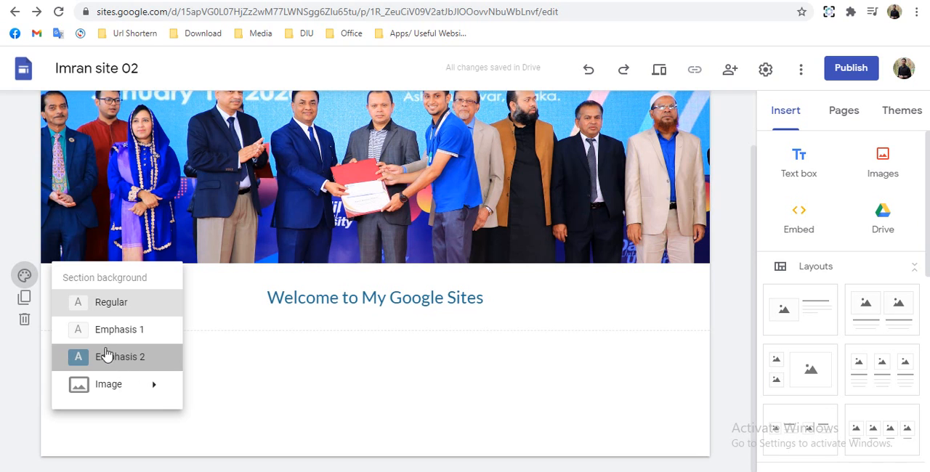
left_click(105, 356)
left_click(24, 275)
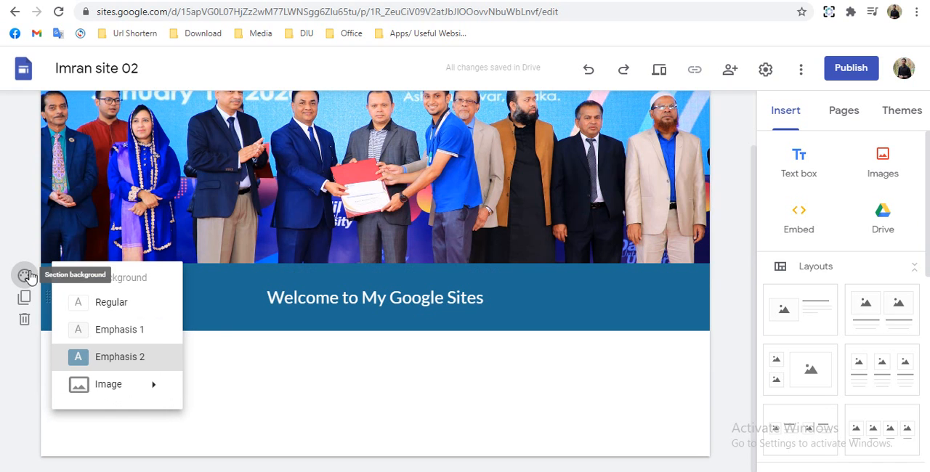
mouse_move(114, 389)
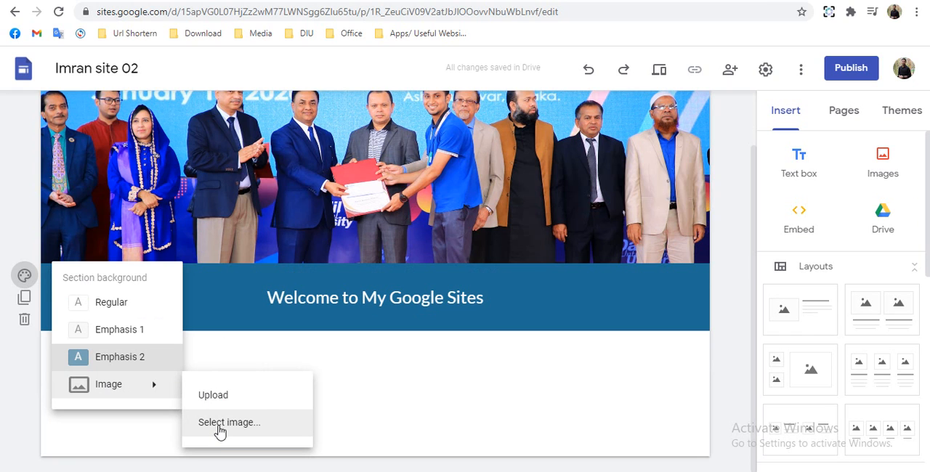
left_click(386, 388)
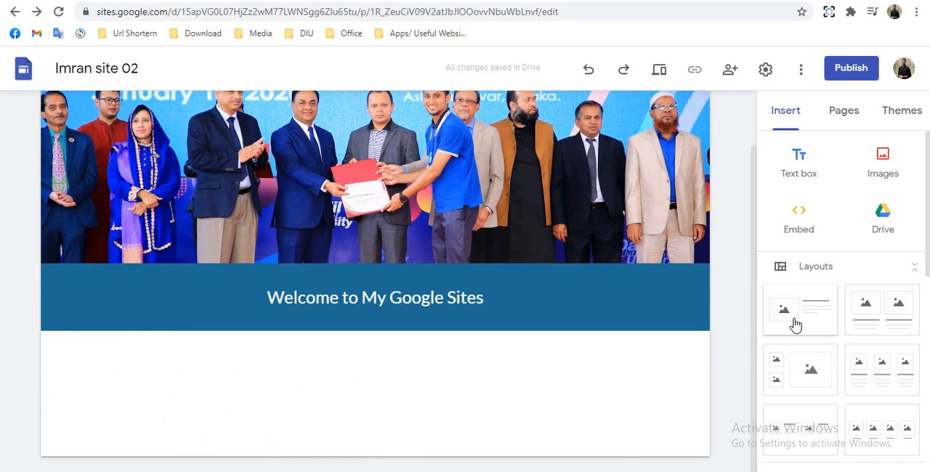
- Add the single image-and-text layout below the welcome section and move its image placeholder to the right of the text
left_click_drag(797, 311, 439, 421)
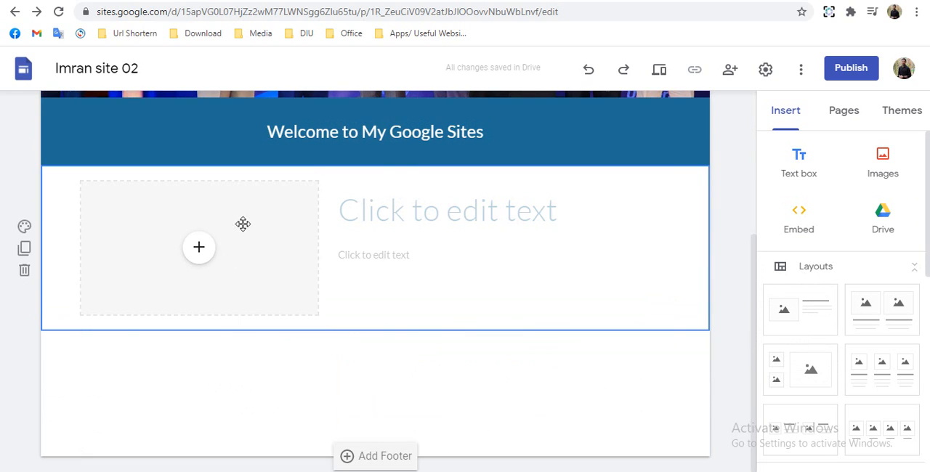
left_click_drag(242, 227, 664, 212)
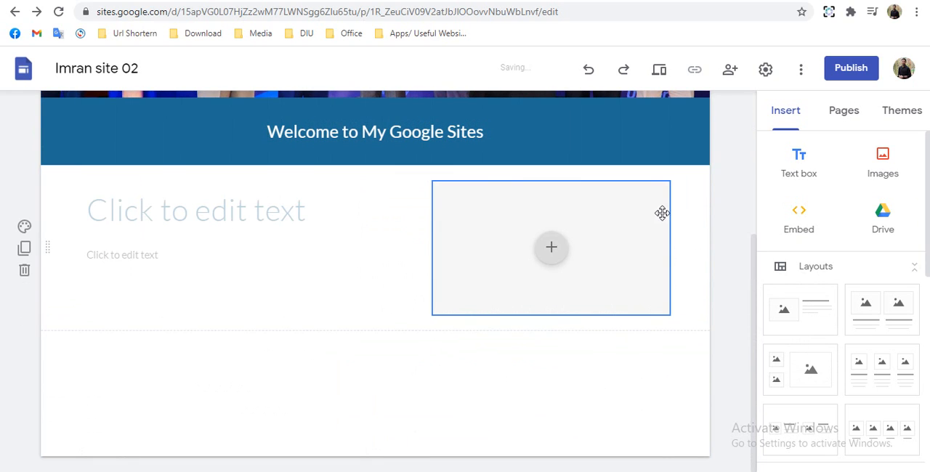
- Enter "About Me:" as the title text of the new image-and-text section
left_click(264, 214)
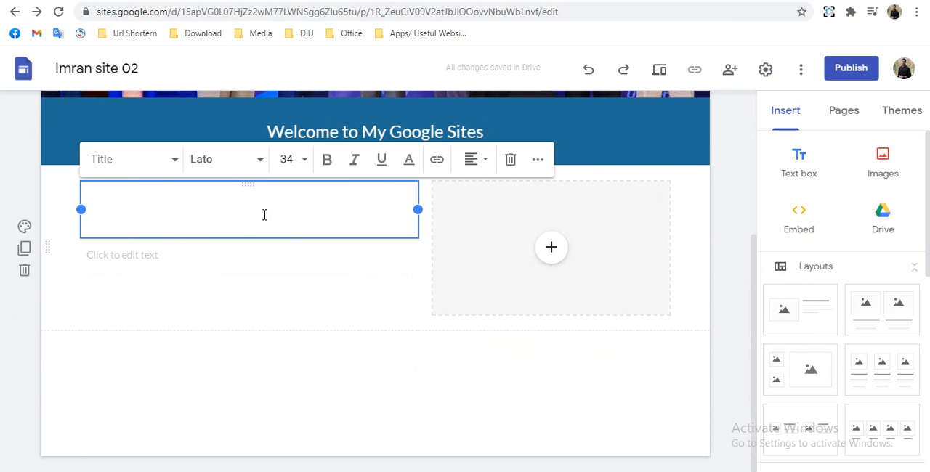
type("Ab")
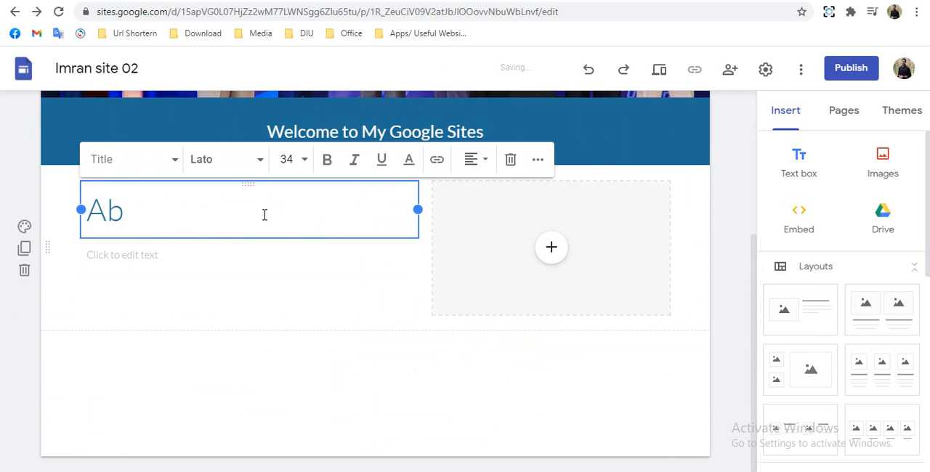
type("out Me:")
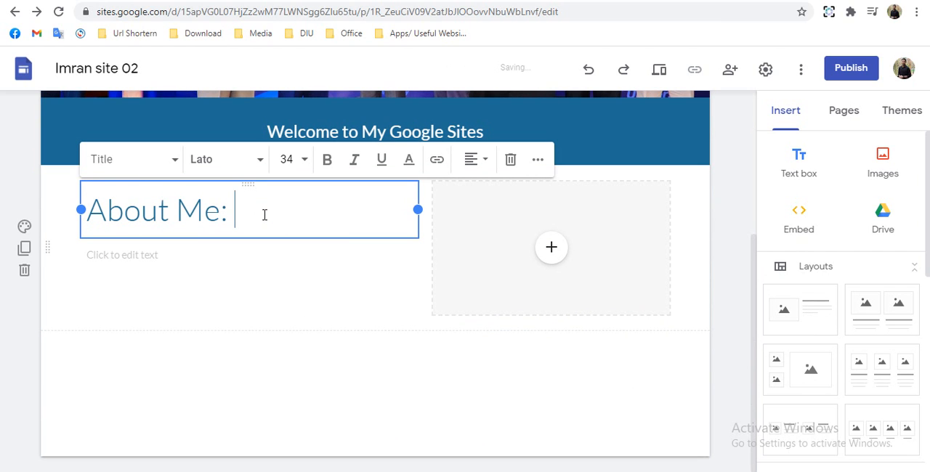
- Set the font size of the "About Me:" title to 24
left_click_drag(260, 213, 86, 211)
left_click(286, 159)
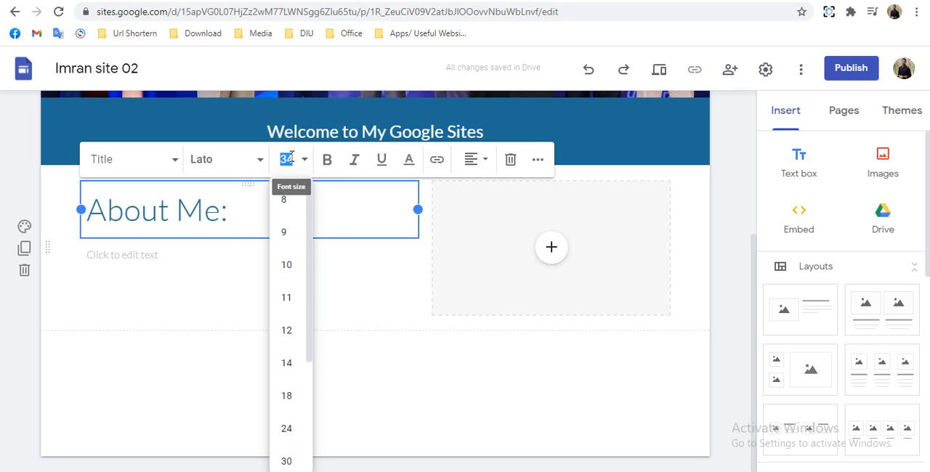
left_click(287, 430)
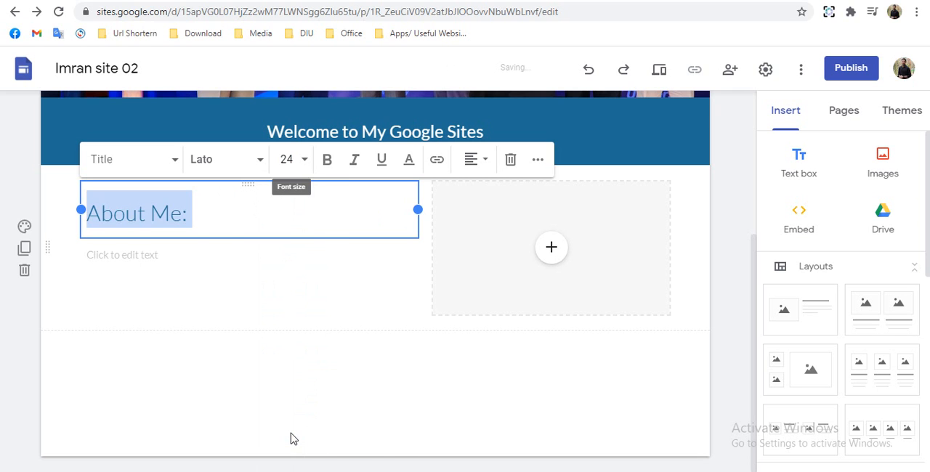
- Paste the self-introduction paragraph ("I am a person who is positive about every aspect of life...") below the "About Me:" title and remove its trailing blank line
left_click(203, 262)
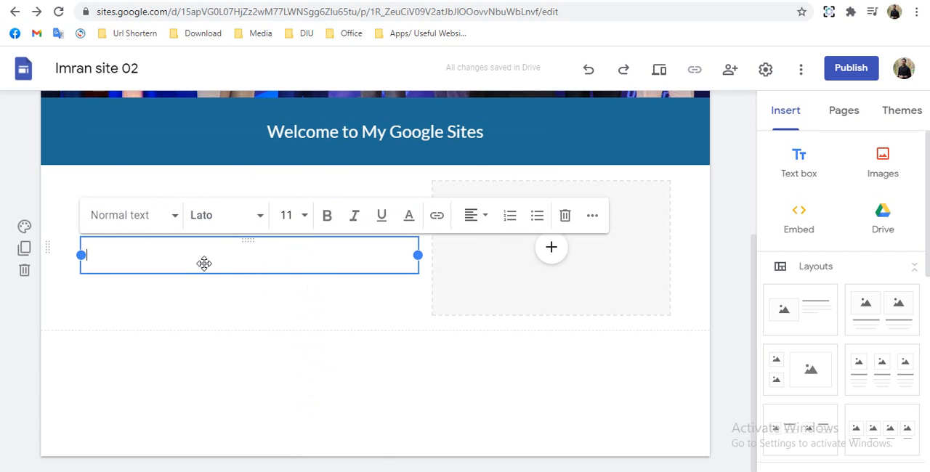
type("I am a person who is positive about every aspect of life. There are many things I like to do, to see, and to experience. I like to read, I like to write; I like to think, I like to dream; I like to talk, I like to listen. I like to see the sunrise in the morning, I like to see the moonlight at night; I like to feel the music flowing on my face, I like to smell the wind coming from the ocean. I like to look at the clouds in the sky with a blank mind, I like to do thought experiment when I cannot sleep in the middle of the night. I like flowers in spring, rain in summer, leaves in autumn, and snow in winter. I like to sleep early, I like to get up late; I like to be alone, I like to be surrounded by people. I like country’s peace, I like metropolis’ noise; I like the beautiful west lake in Hangzhou, I like the flat cornfield in Champaign. I like delicious food and comfortable shoes; I like good books and romantic movies. I like the land and the nature, I like people. And, I like to laugh.")
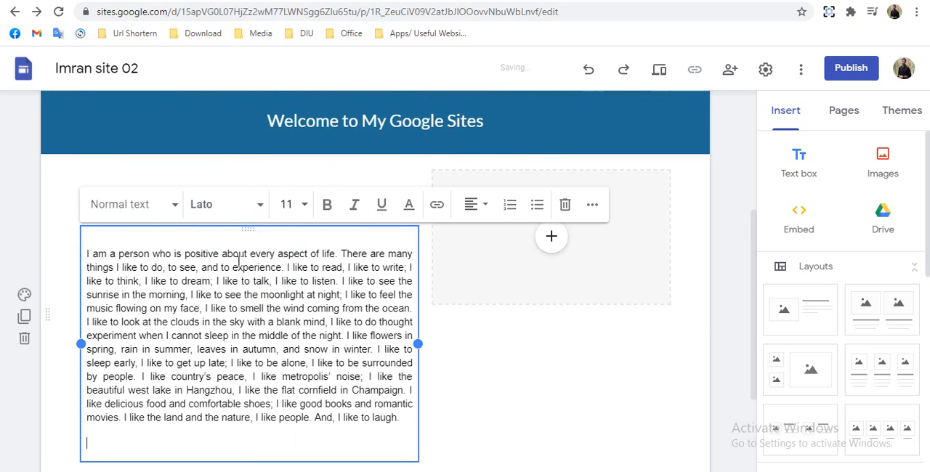
key("BackSpace")
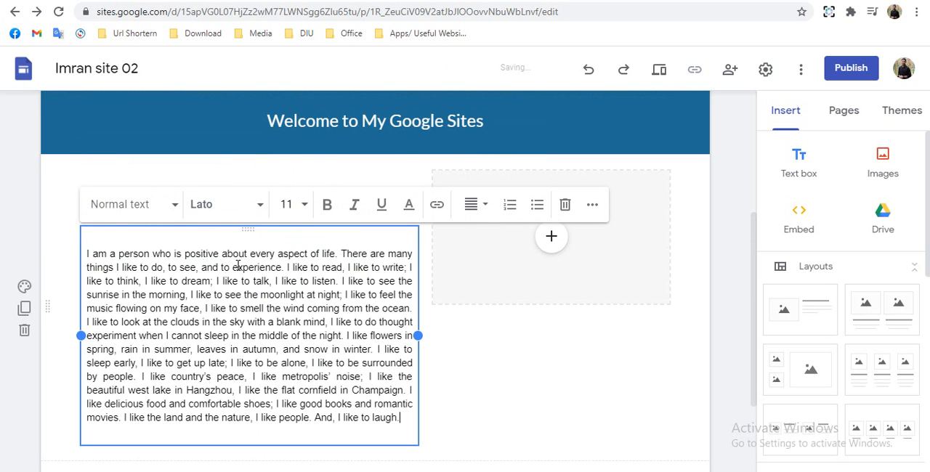
- Insert the portrait photo into the placeholder beside the About Me text and resize it taller and narrower to show the full portrait
scroll(526, 421, "up", 2)
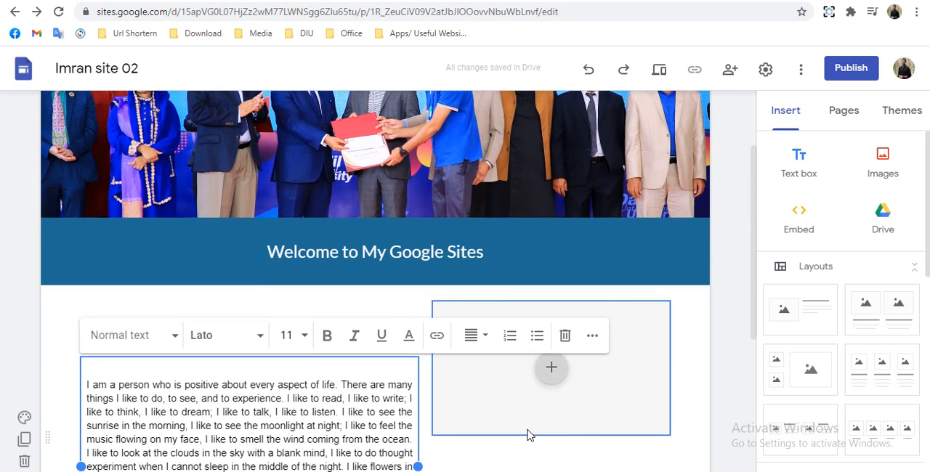
scroll(548, 293, "down", 1)
left_click(550, 305)
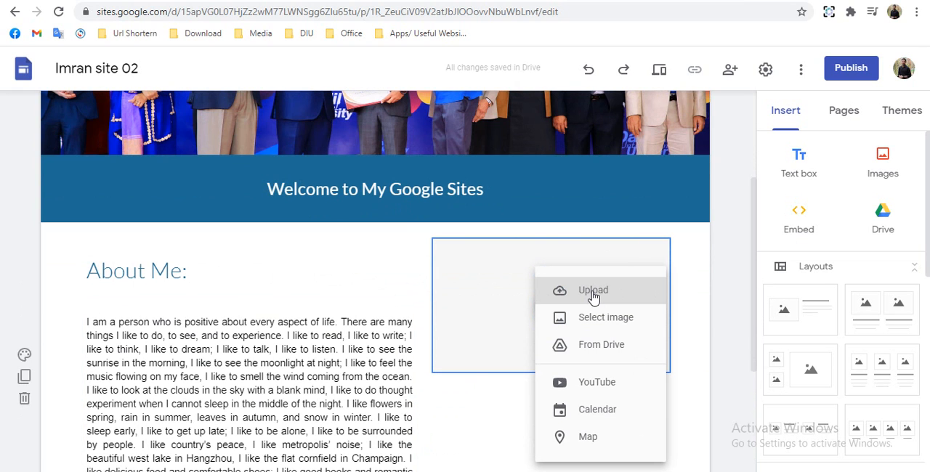
left_click(593, 292)
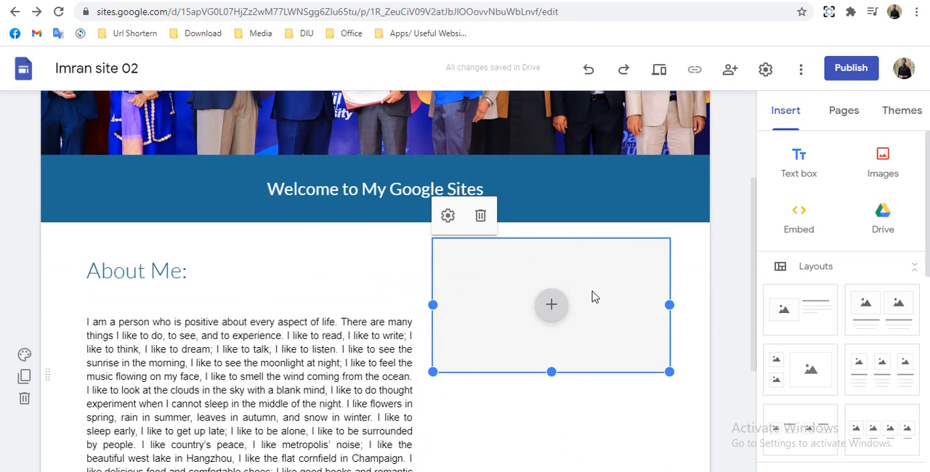
left_click(355, 245)
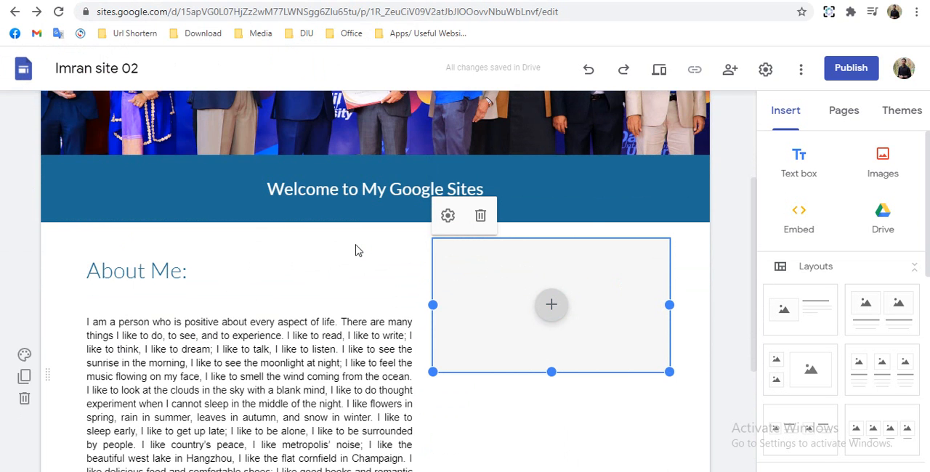
scroll(356, 247, "down", 1)
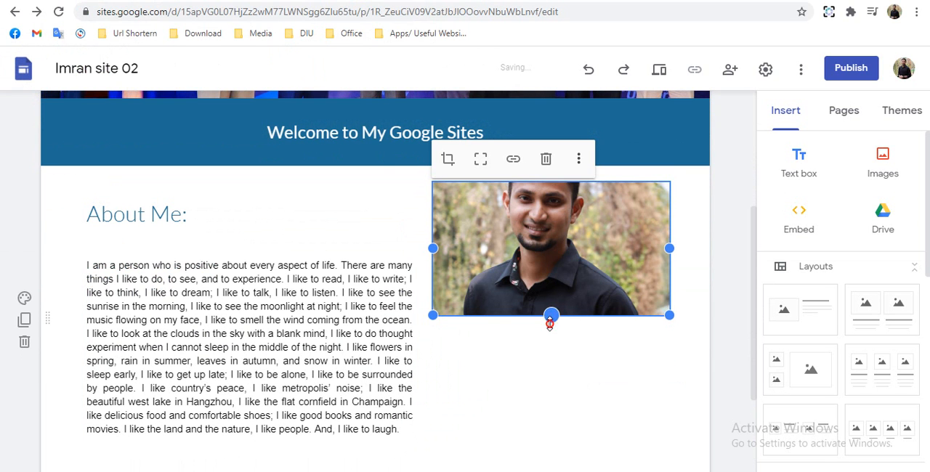
left_click_drag(551, 315, 553, 414)
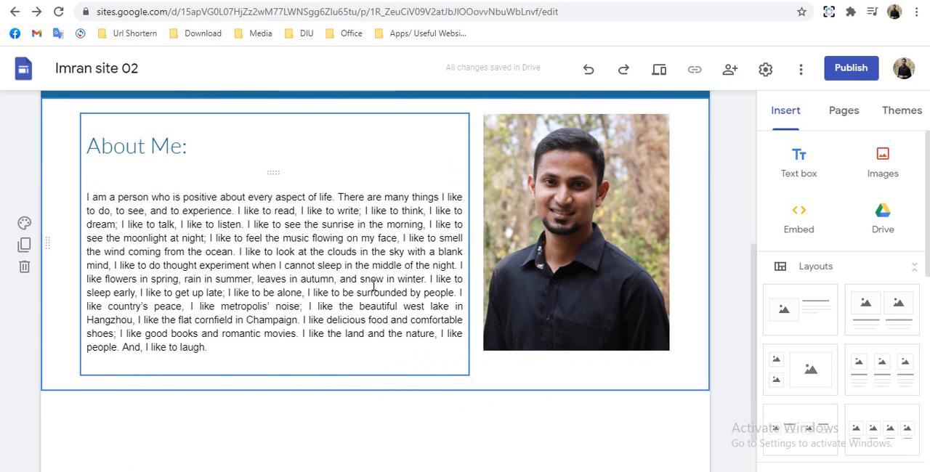
- Set the background of the About Me section to Emphasis 1
left_click(176, 154)
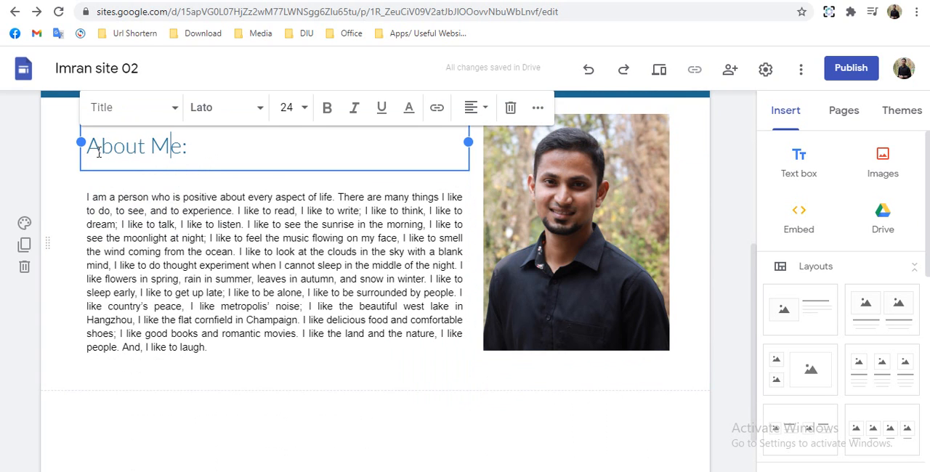
scroll(24, 291, "up", 1)
left_click(24, 291)
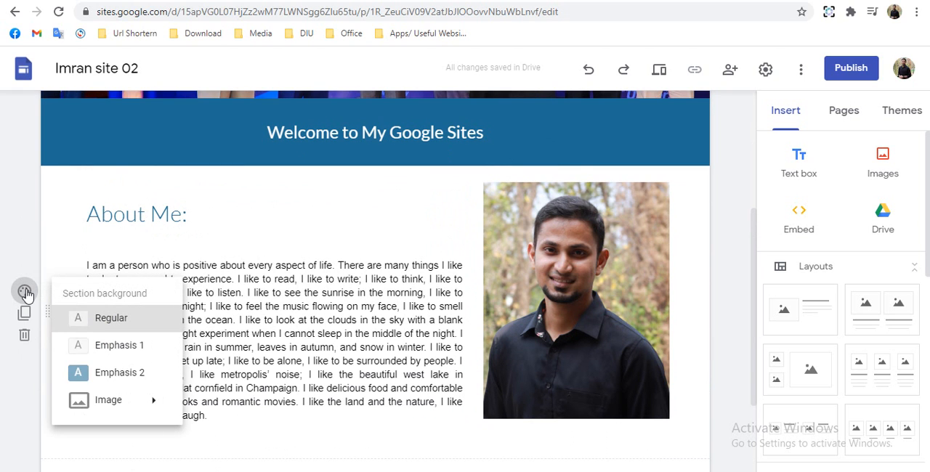
left_click(139, 347)
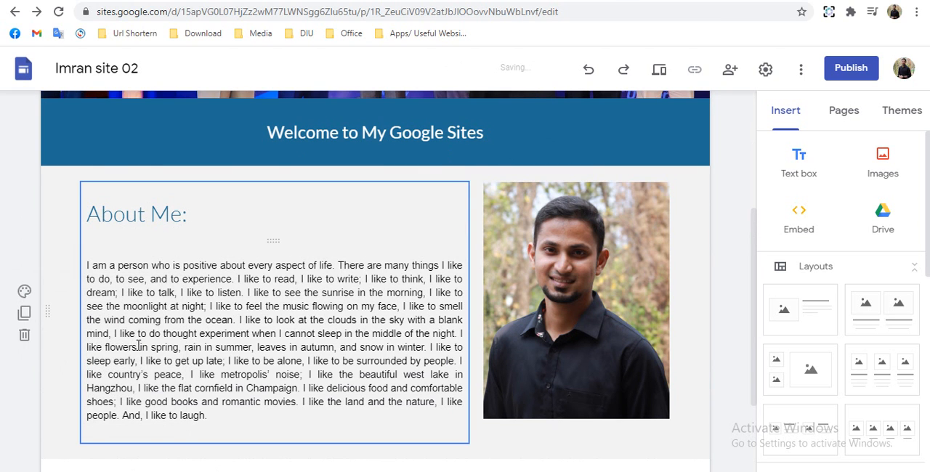
scroll(271, 339, "down", 1)
left_click(239, 429)
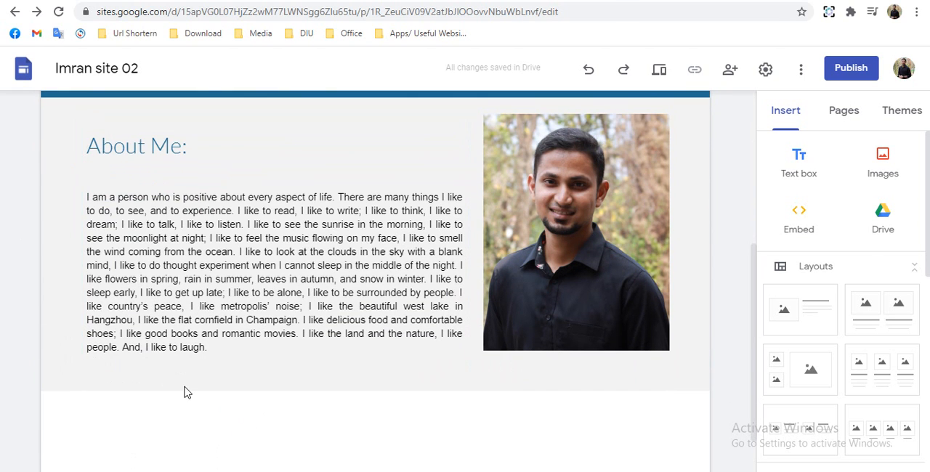
- Add a text box below the About Me section with the Title style and the text "What's Here:"
mouse_move(185, 393)
scroll(187, 388, "up", 3)
scroll(176, 378, "down", 4)
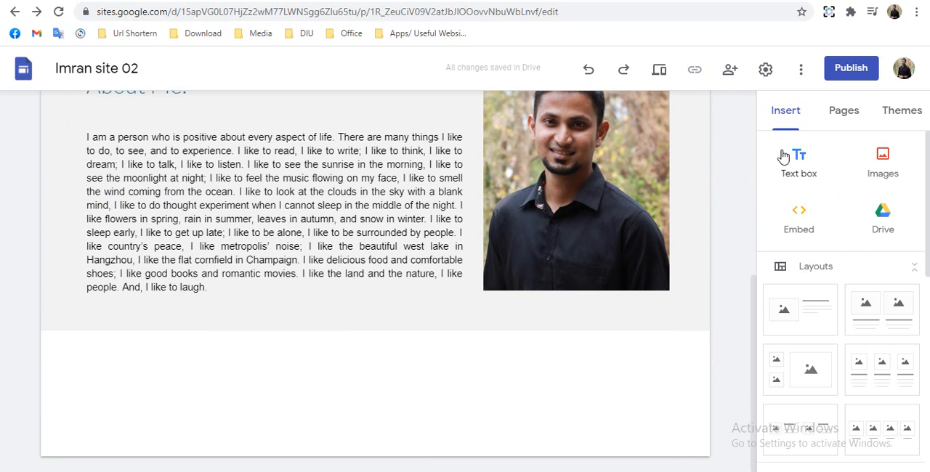
left_click(806, 162)
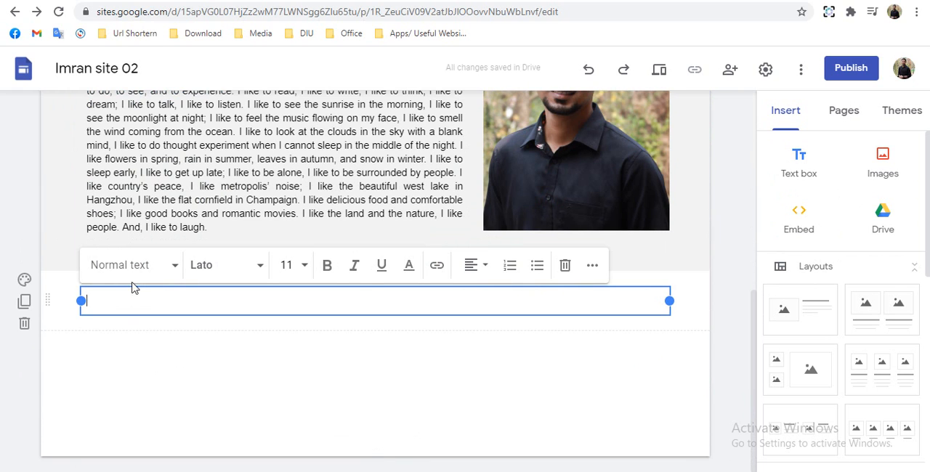
left_click(131, 267)
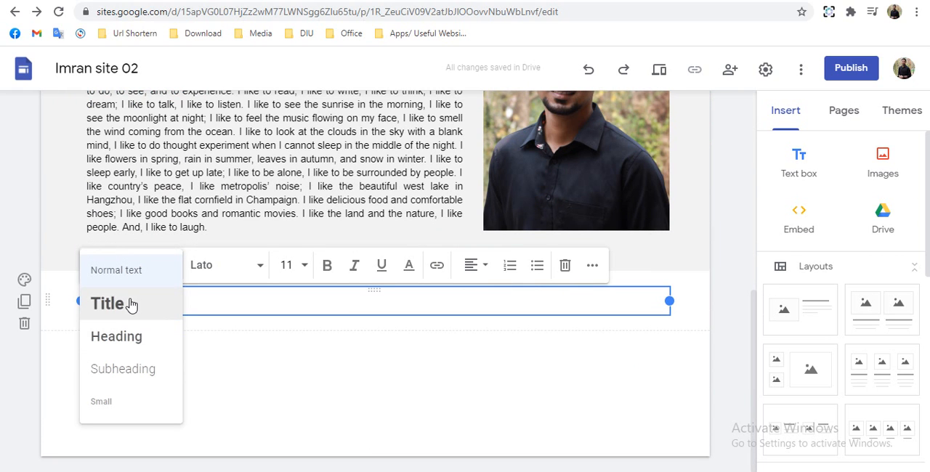
left_click(130, 304)
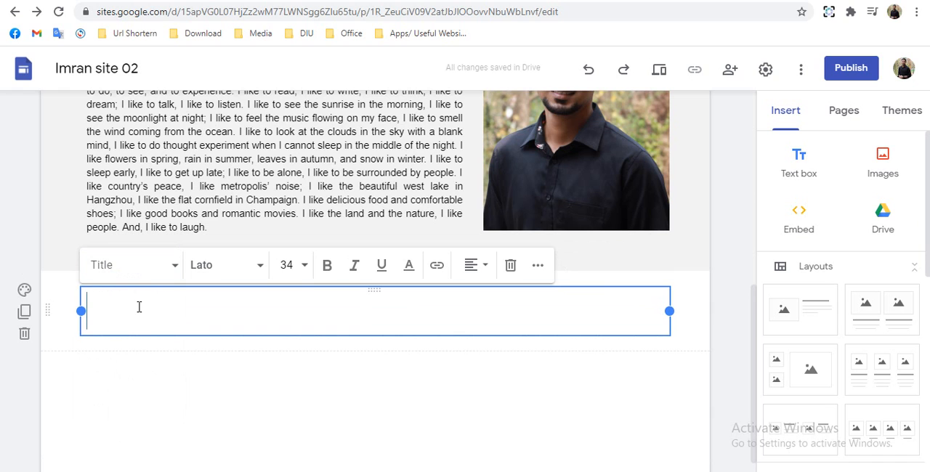
type("Wg")
key("BackSpace")
key("BackSpace")
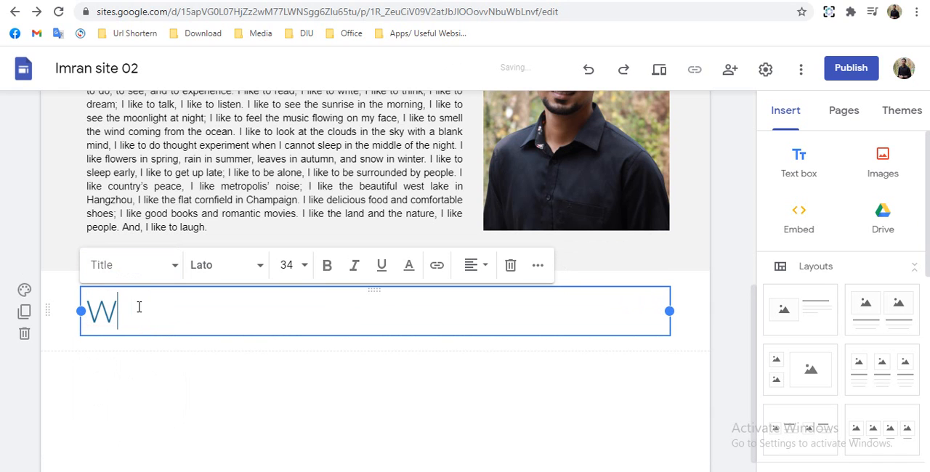
type("hat")
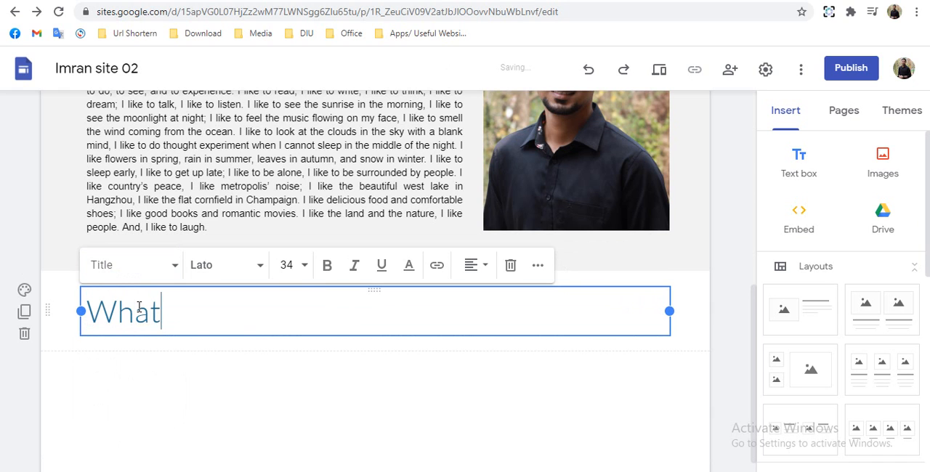
type("'s Here:")
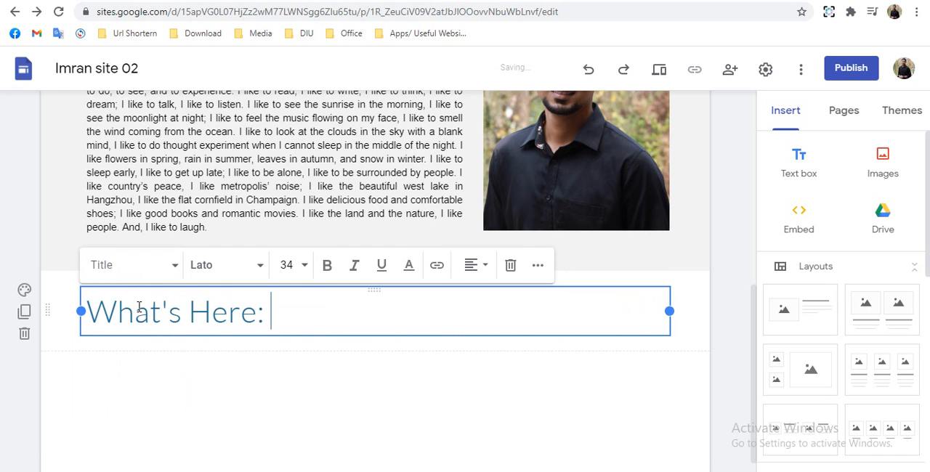
left_click(184, 426)
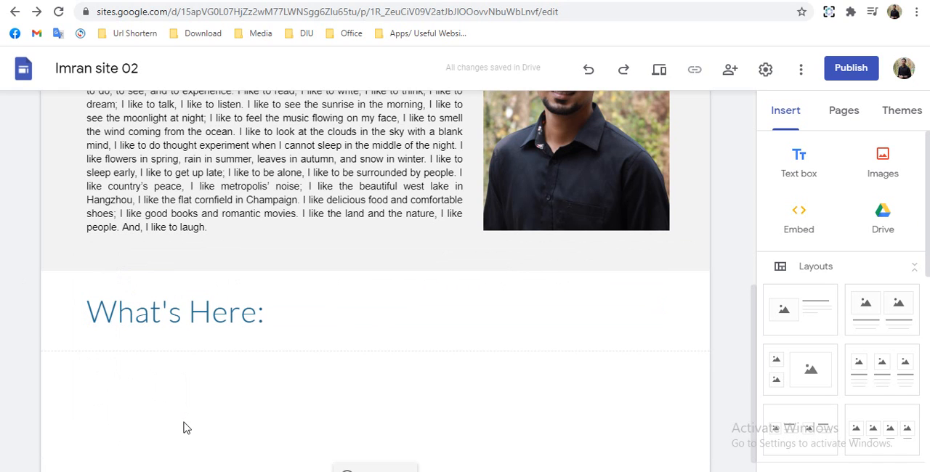
- Add the layout with four captioned images in a row below the "What's Here:" title
scroll(864, 397, "down", 1)
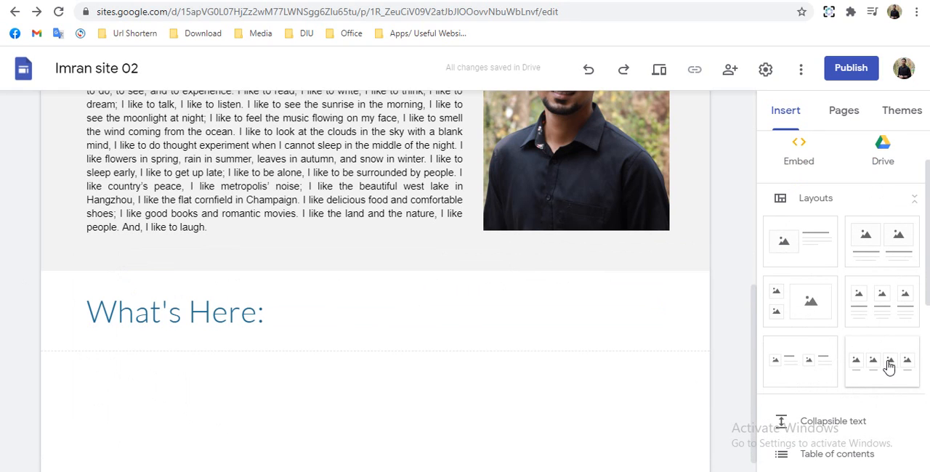
left_click_drag(888, 365, 431, 399)
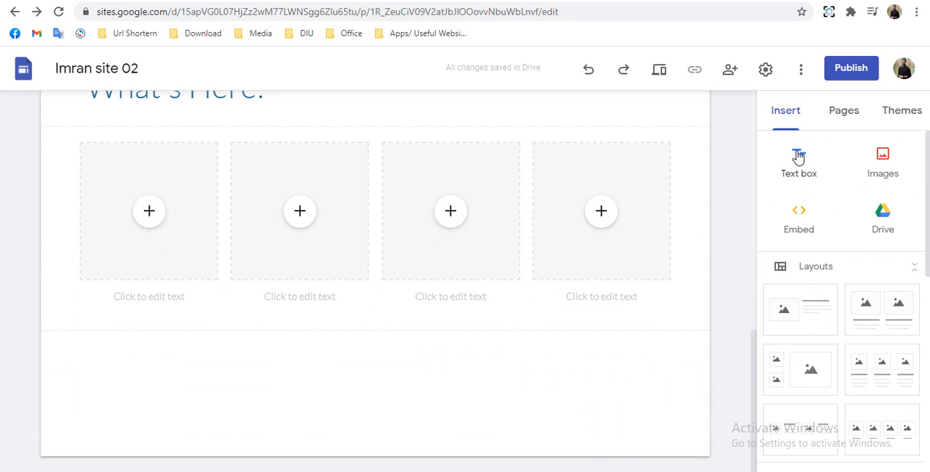
- Add a "My Schedules" text box in Title style below the four-image layout and set its section background to Emphasis 2
left_click(798, 157)
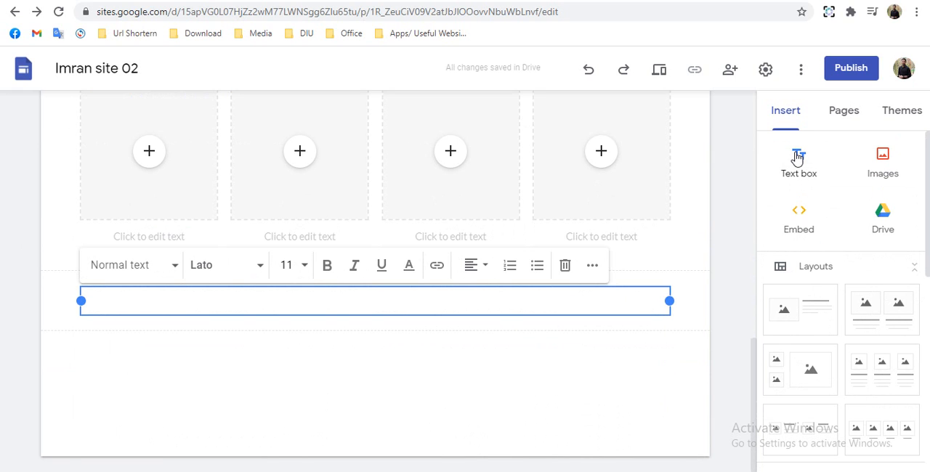
type("My Schedules")
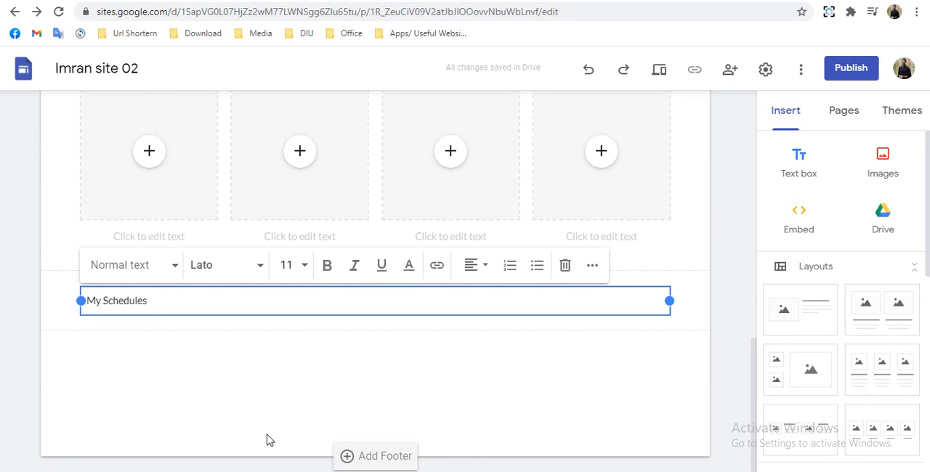
left_click(131, 269)
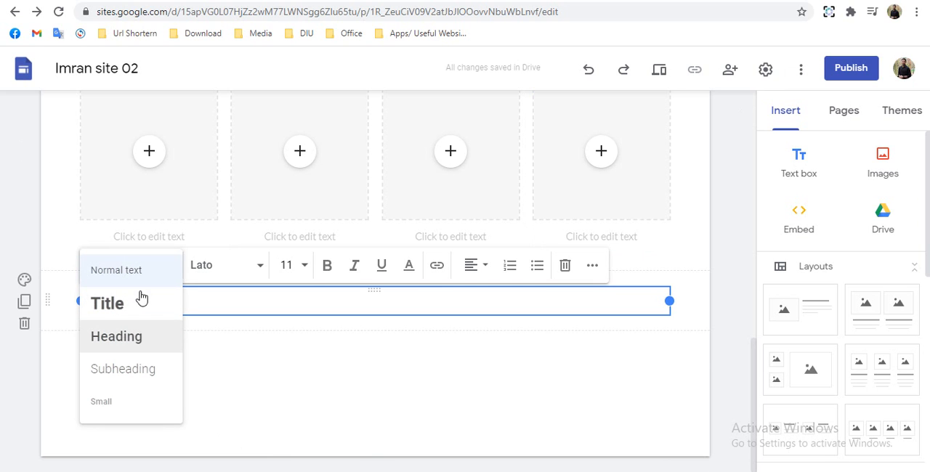
left_click(126, 311)
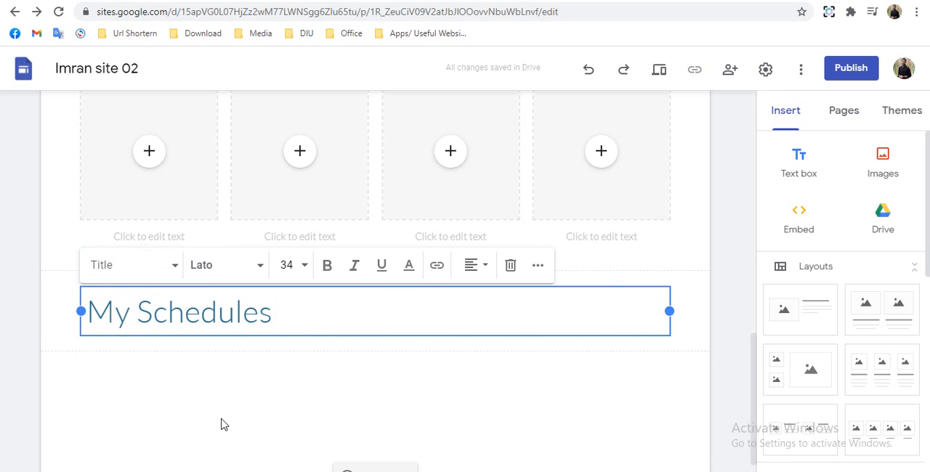
left_click(223, 422)
left_click(24, 291)
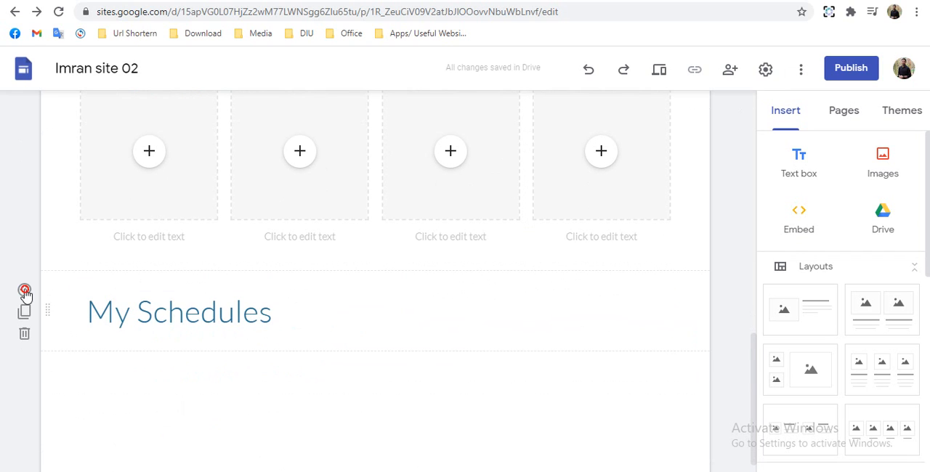
left_click(108, 381)
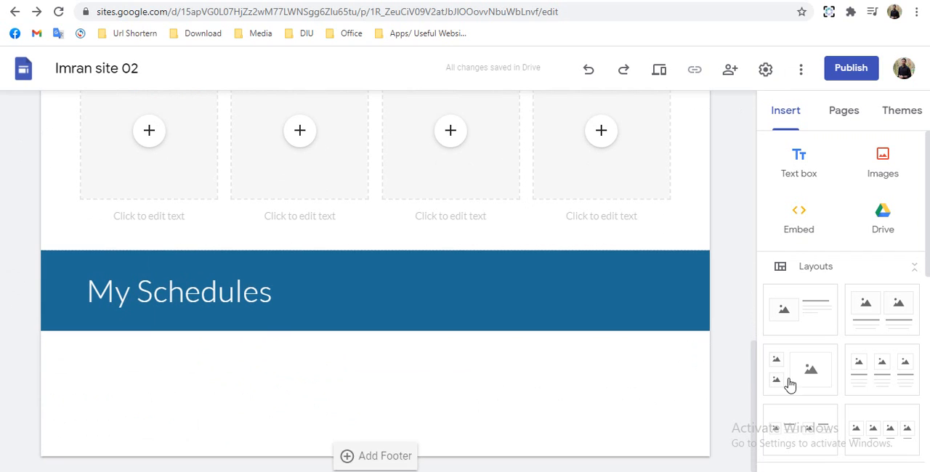
- Insert the owner's personal calendar below the "My Schedules" section and widen it to the full content width
scroll(822, 348, "down", 5)
scroll(825, 348, "down", 1)
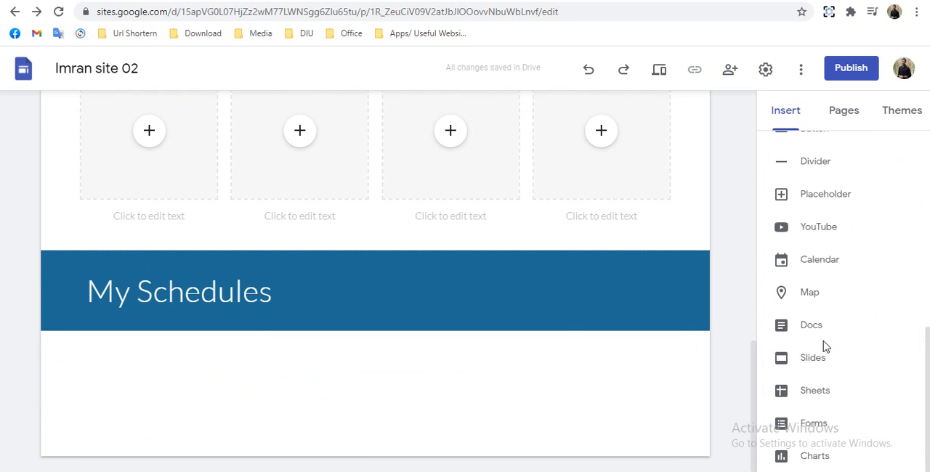
left_click(820, 263)
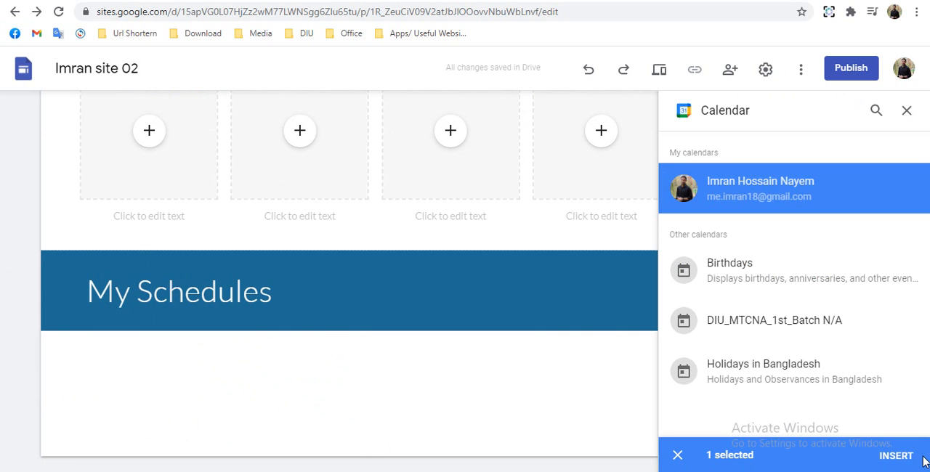
left_click(896, 457)
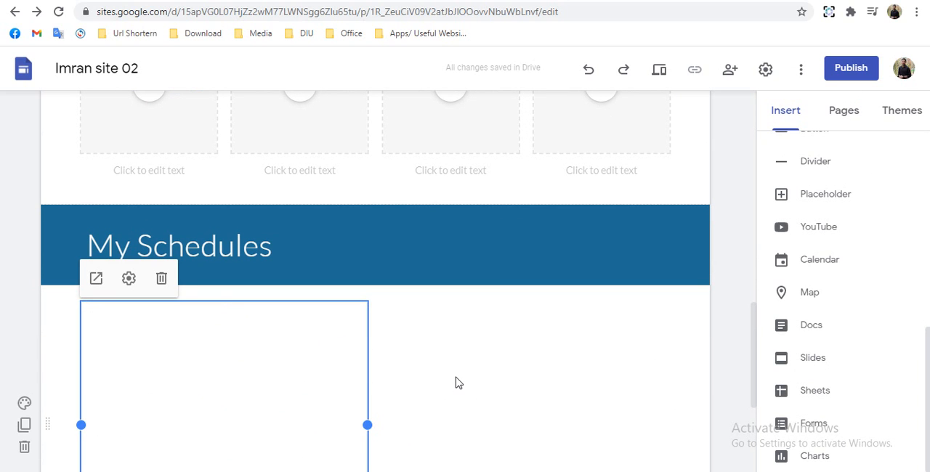
left_click_drag(369, 425, 669, 424)
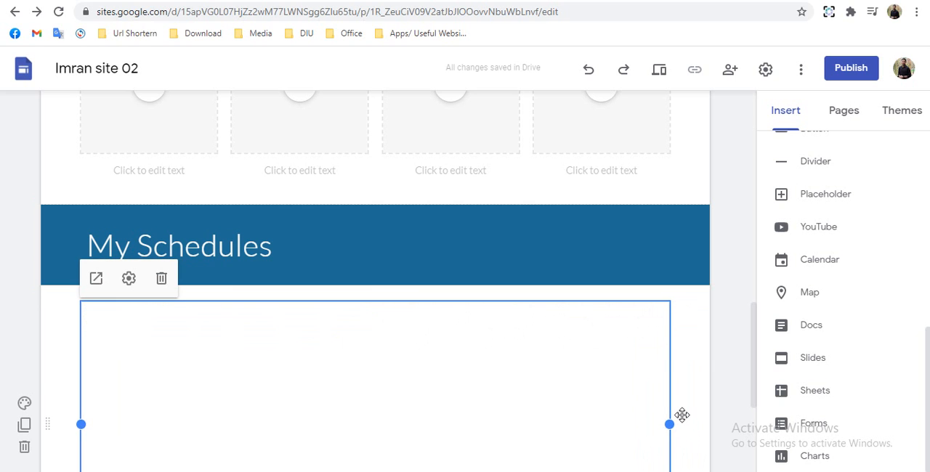
scroll(683, 418, "down", 3)
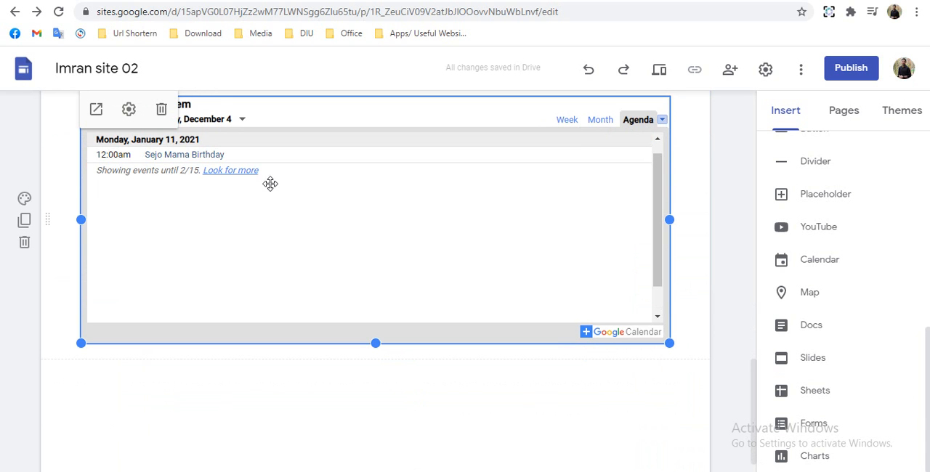
- Configure the embedded calendar to show the timezone, use the viewer's timezone and display in Month view mode
left_click(128, 109)
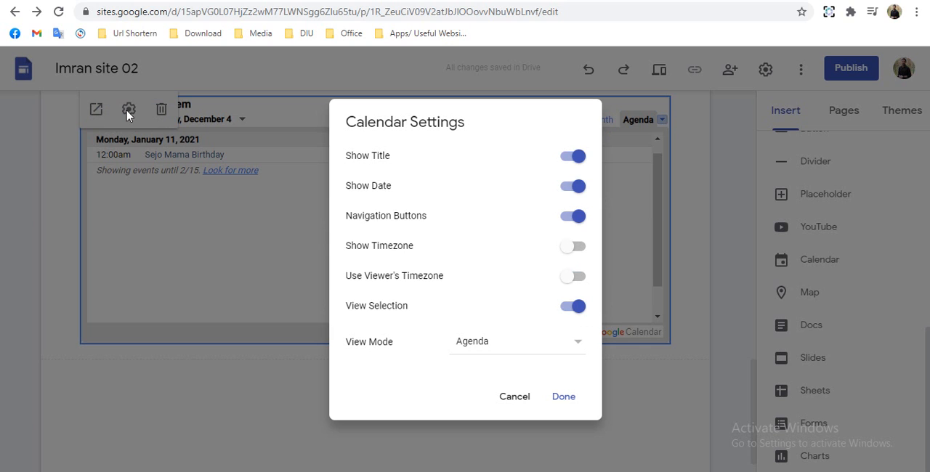
left_click(585, 251)
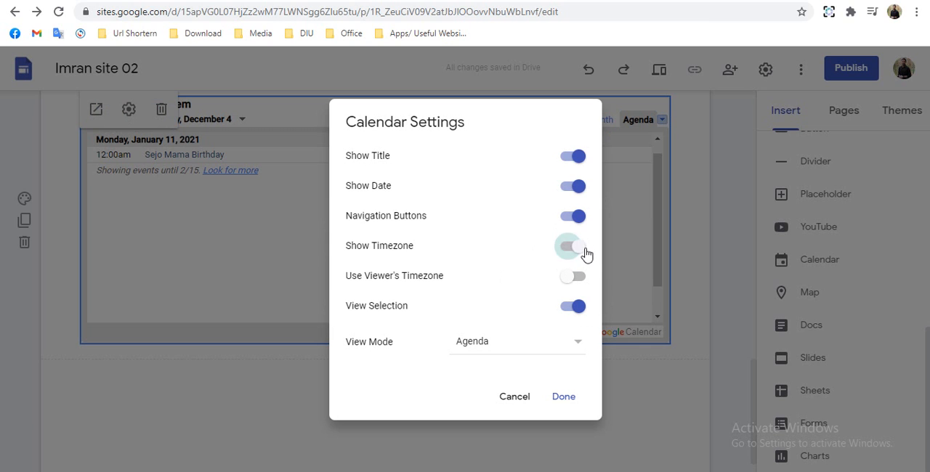
left_click(578, 285)
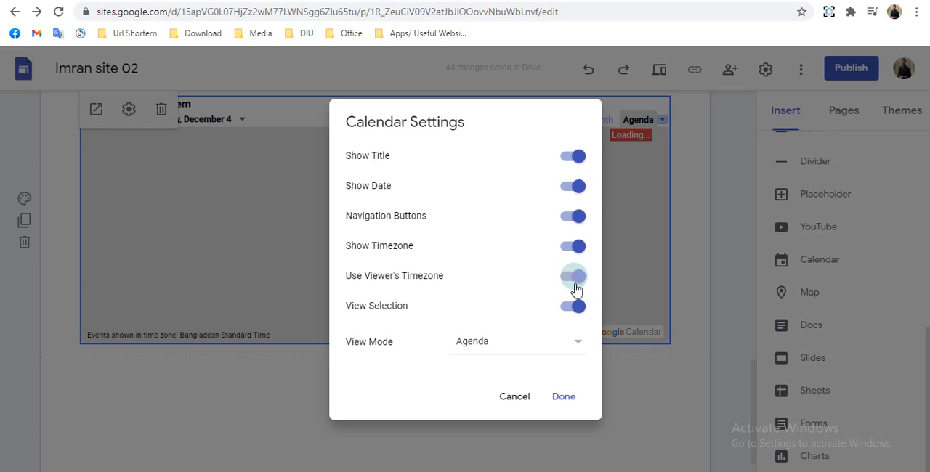
left_click(519, 356)
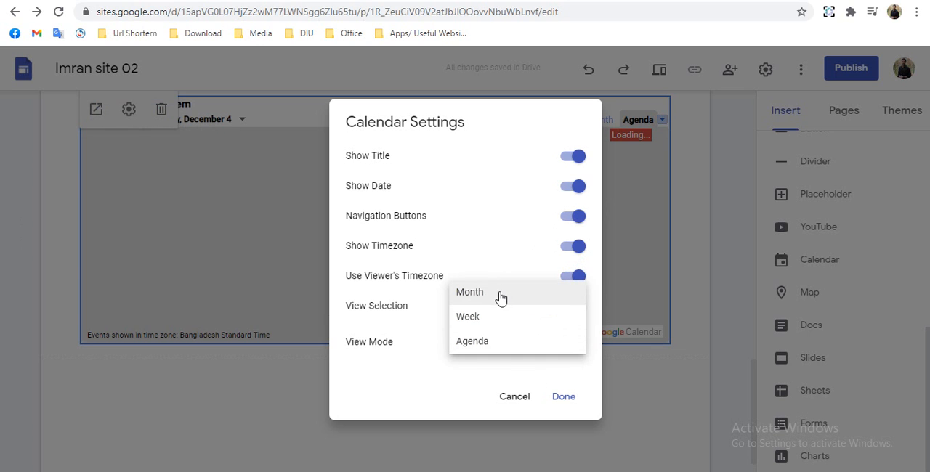
left_click(501, 295)
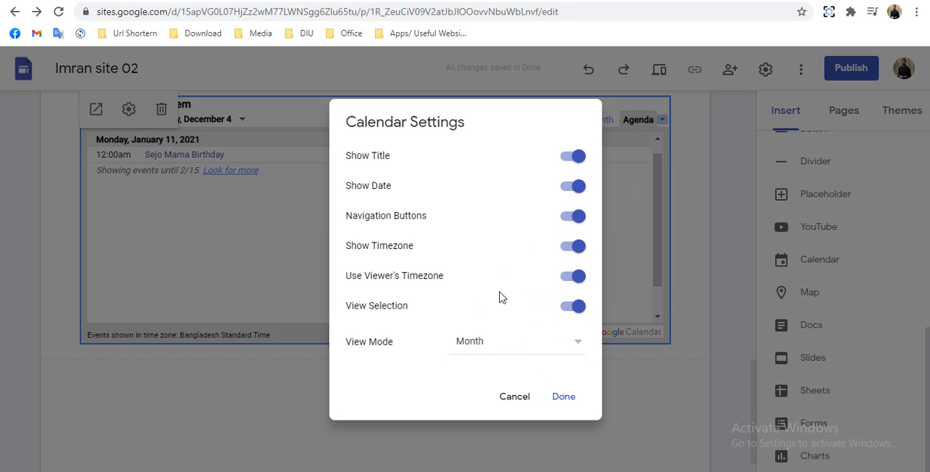
left_click(565, 398)
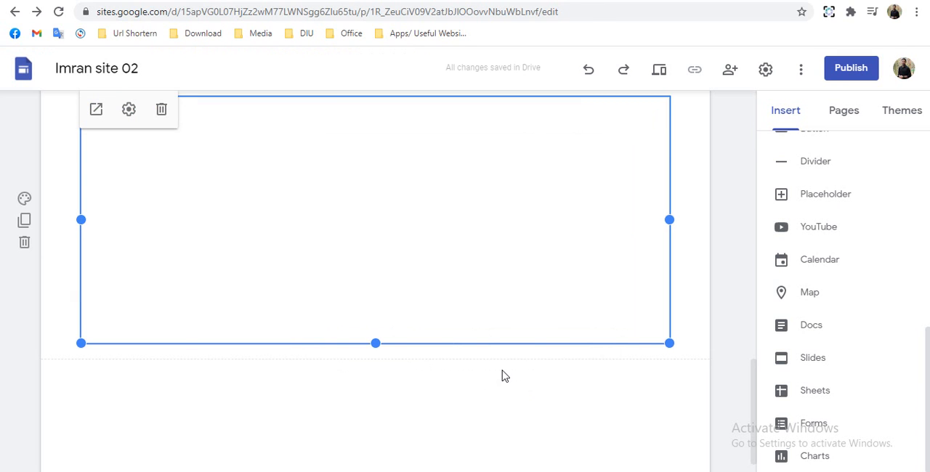
- Add a text box below the calendar with the text "My Location"
scroll(836, 218, "up", 10)
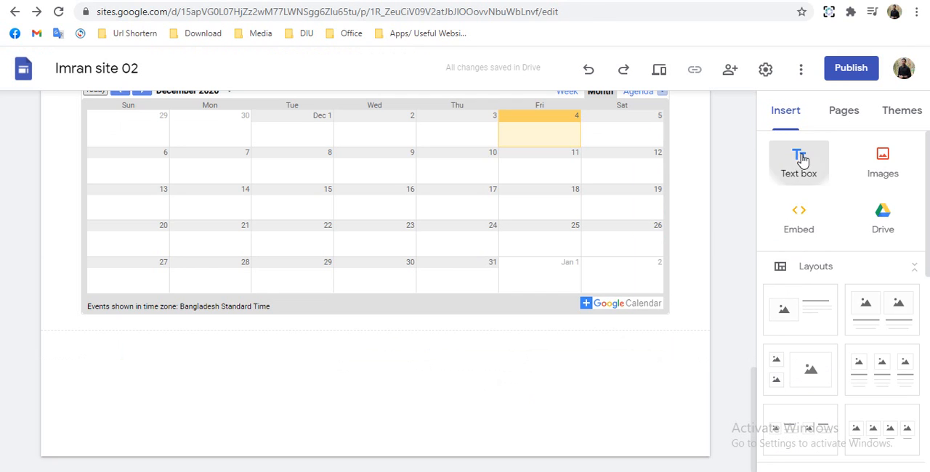
left_click(799, 160)
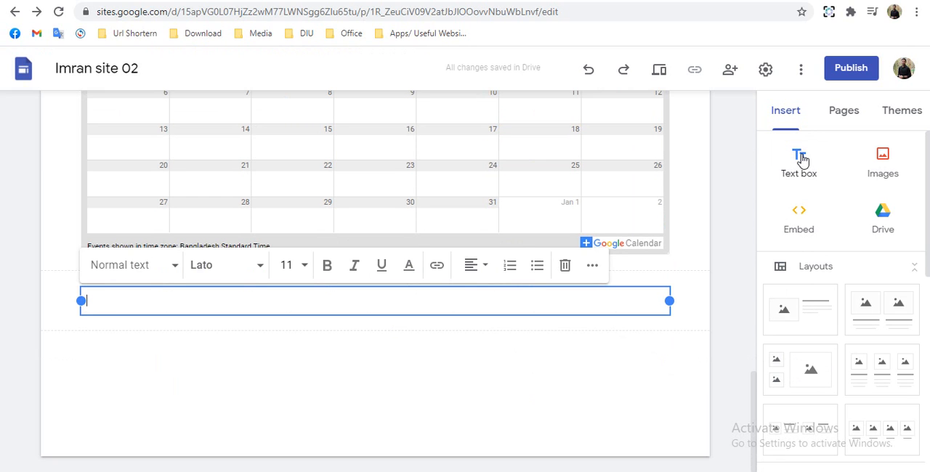
type("M")
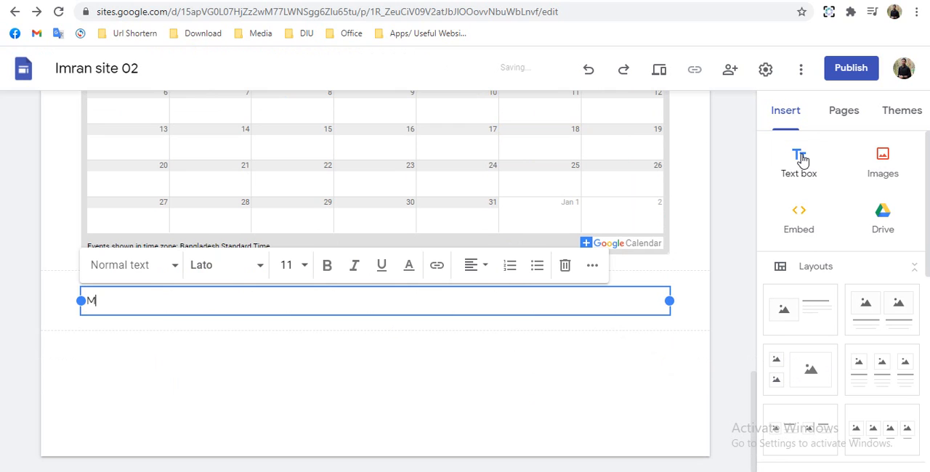
type("y L")
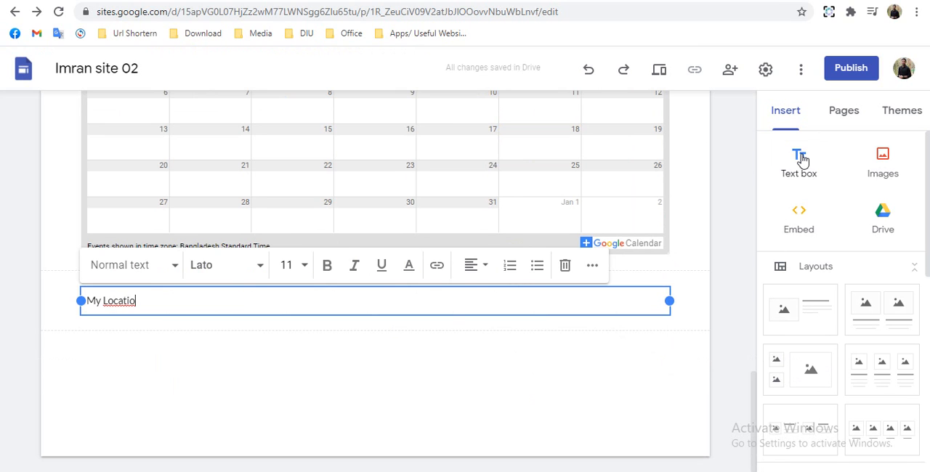
type("ocatio")
key("BackSpace")
type("n")
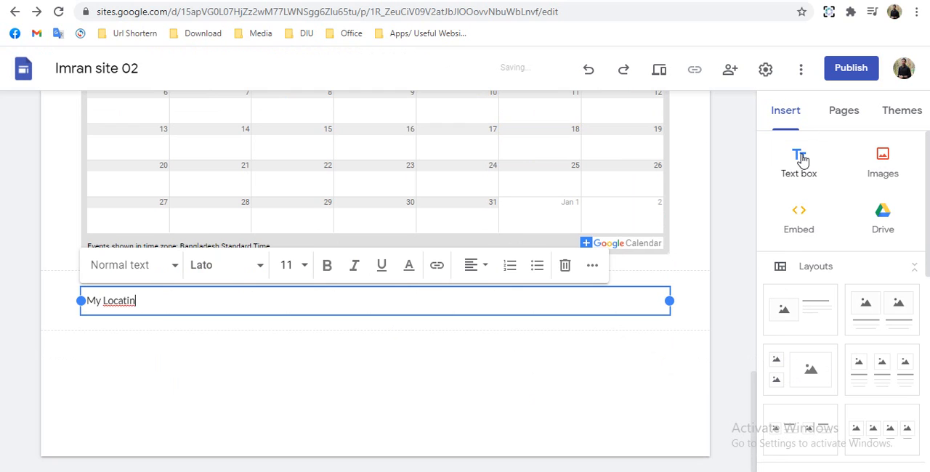
key("BackSpace")
type("o")
- Apply the Title style to the "My Location" text and set its section background to Emphasis 2
triple_click(107, 302)
left_click(105, 277)
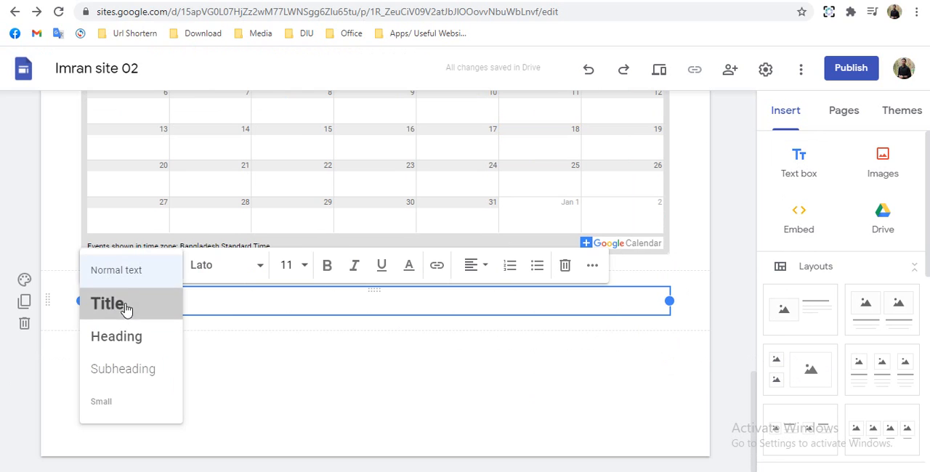
left_click(107, 304)
left_click(24, 291)
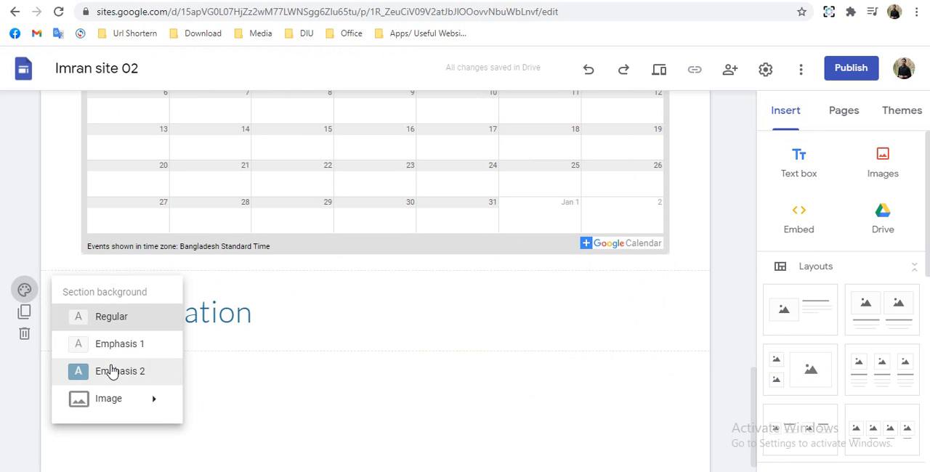
left_click(110, 372)
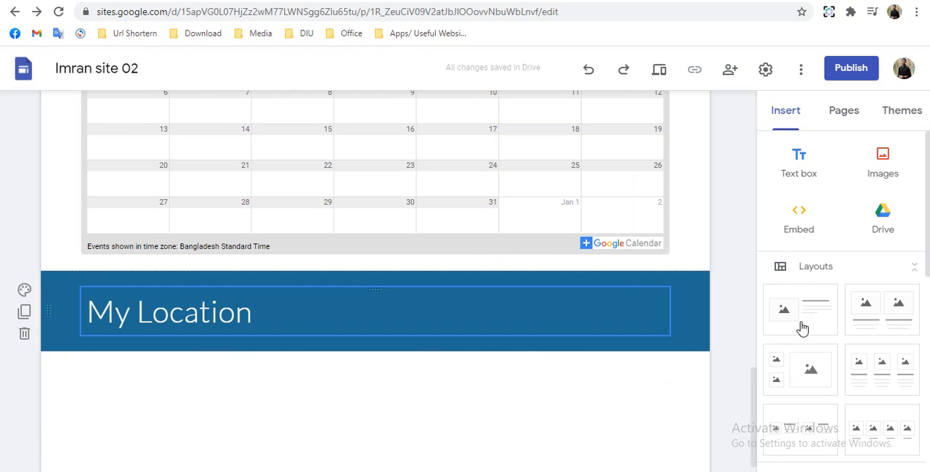
- Insert a map of Dhanmondi, Dhaka, Bangladesh below the "My Location" section and widen it to the full content width
scroll(803, 329, "down", 10)
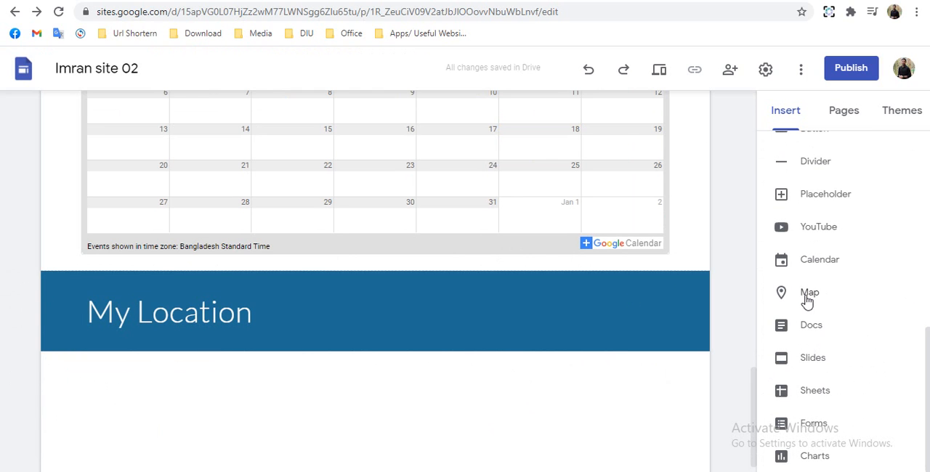
left_click(809, 293)
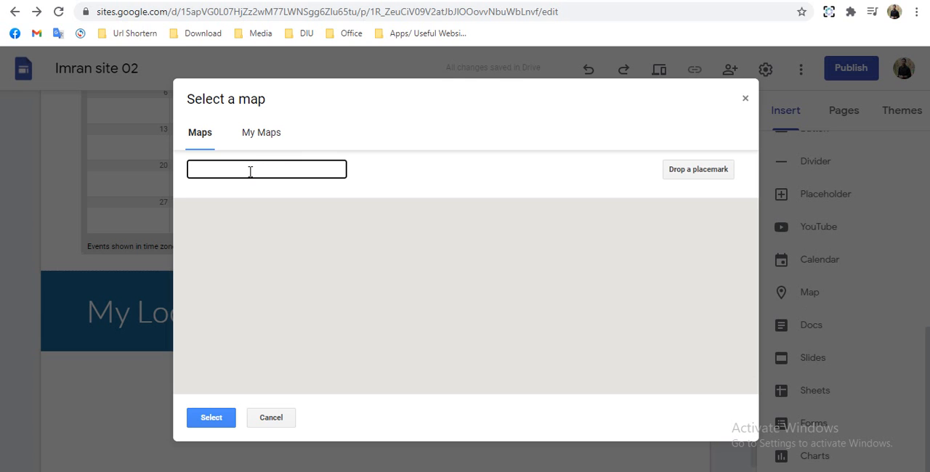
type("dhan")
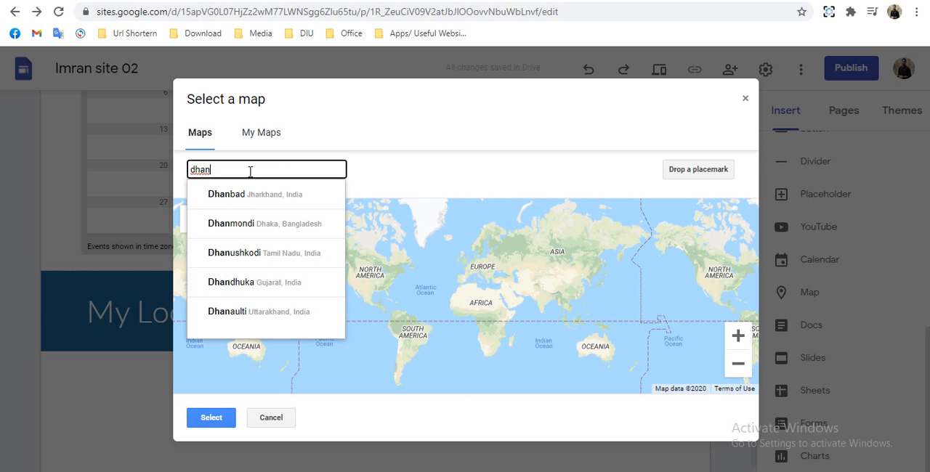
left_click(239, 231)
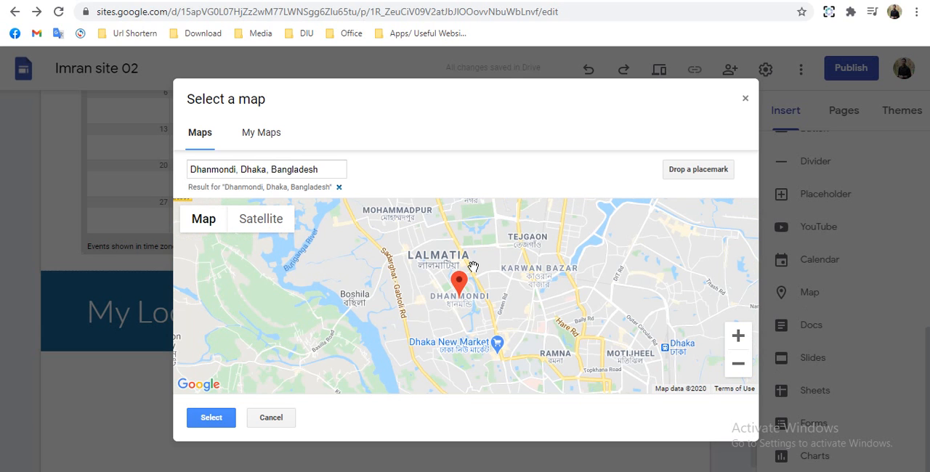
scroll(462, 289, "up", 1)
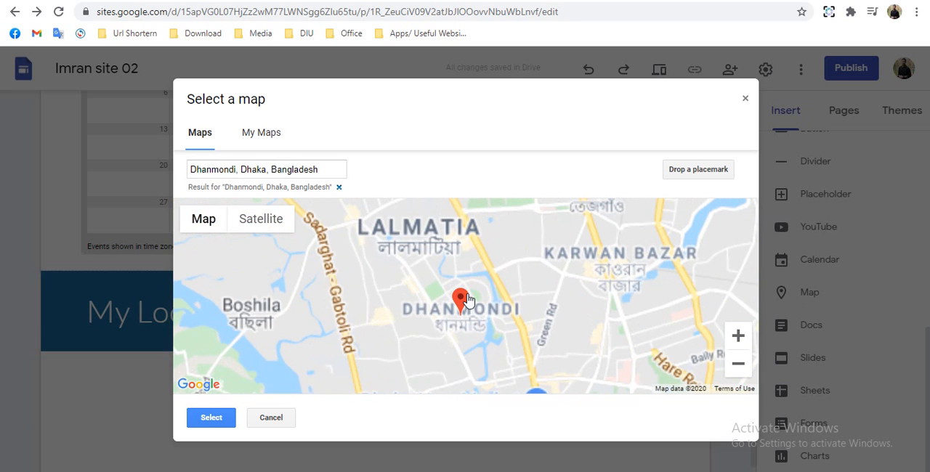
scroll(530, 305, "up", 2)
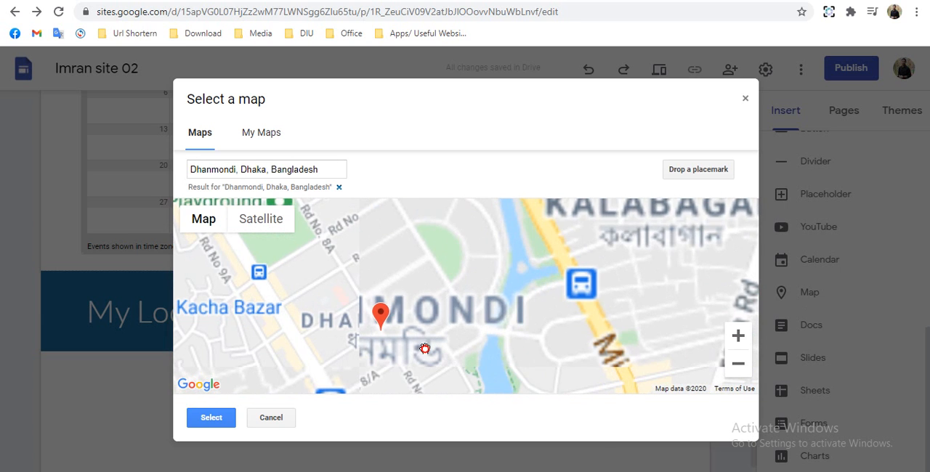
left_click_drag(425, 349, 465, 306)
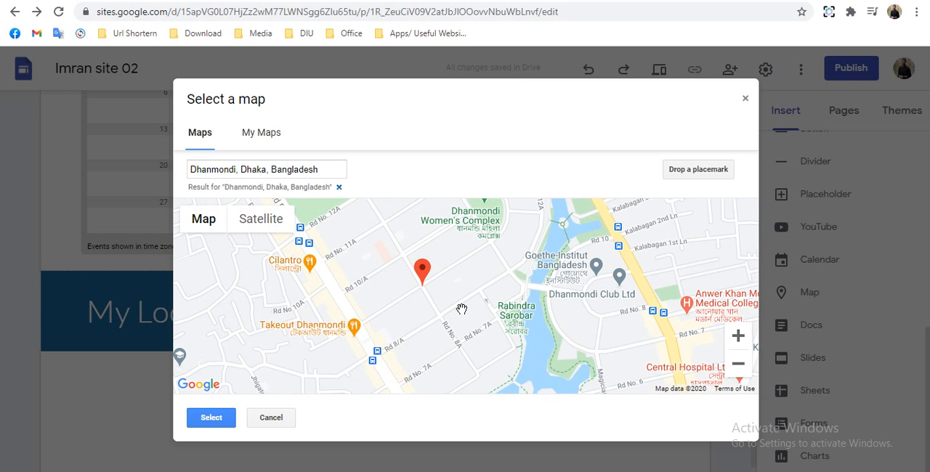
left_click_drag(490, 288, 473, 326)
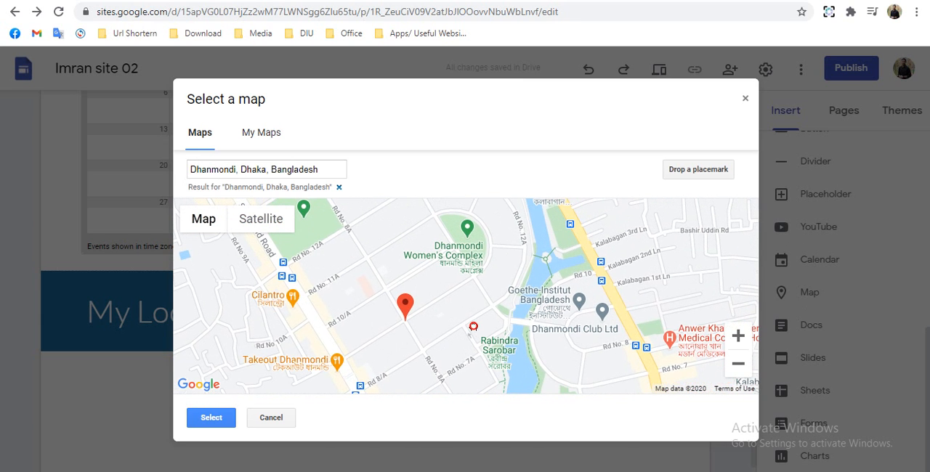
scroll(471, 325, "down", 1)
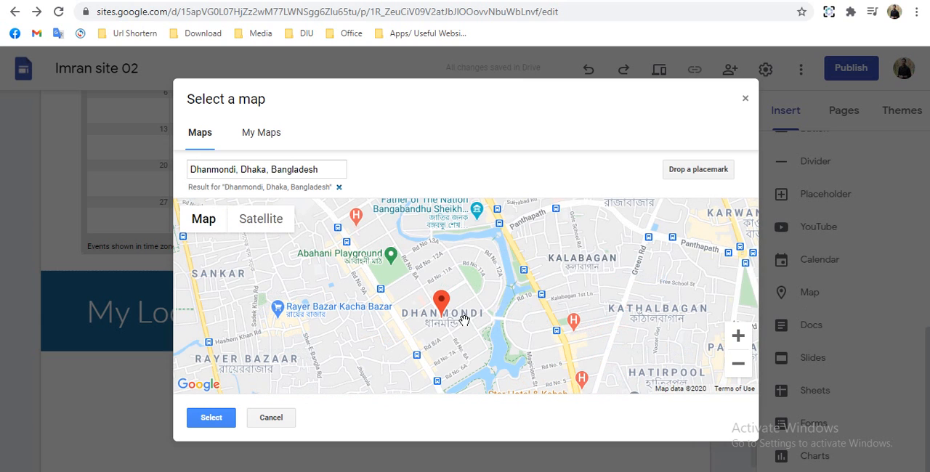
scroll(471, 319, "up", 1)
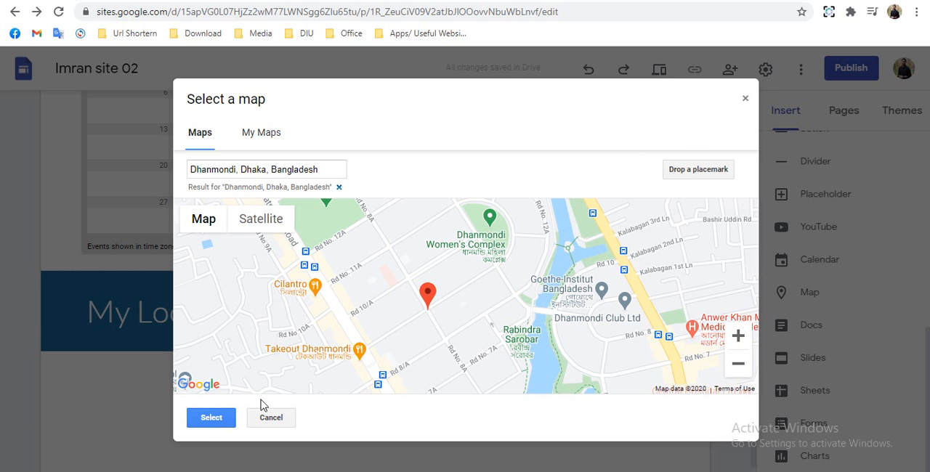
left_click(224, 419)
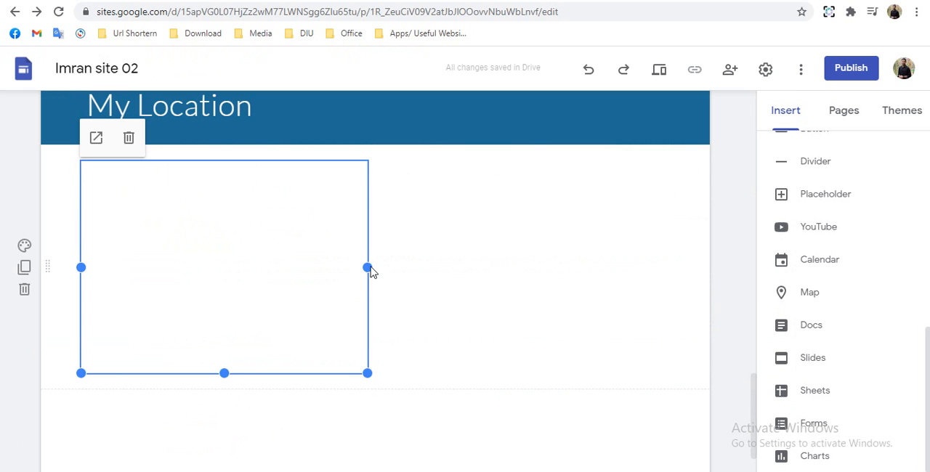
left_click_drag(369, 272, 670, 259)
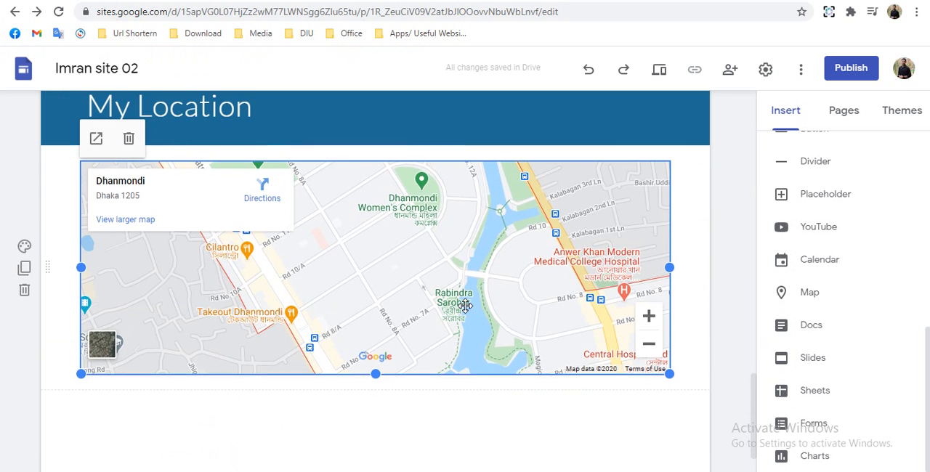
- Add a footer beneath the location map at the end of the page
scroll(466, 305, "up", 1)
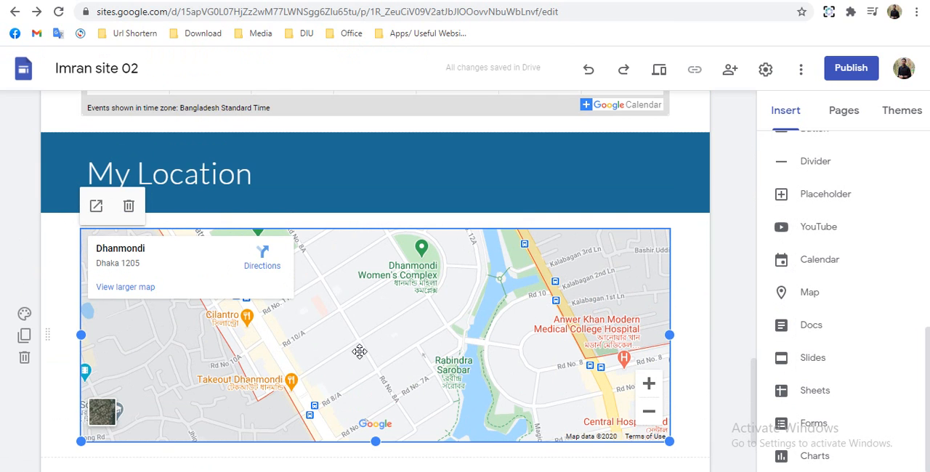
scroll(360, 352, "down", 1)
scroll(374, 436, "down", 1)
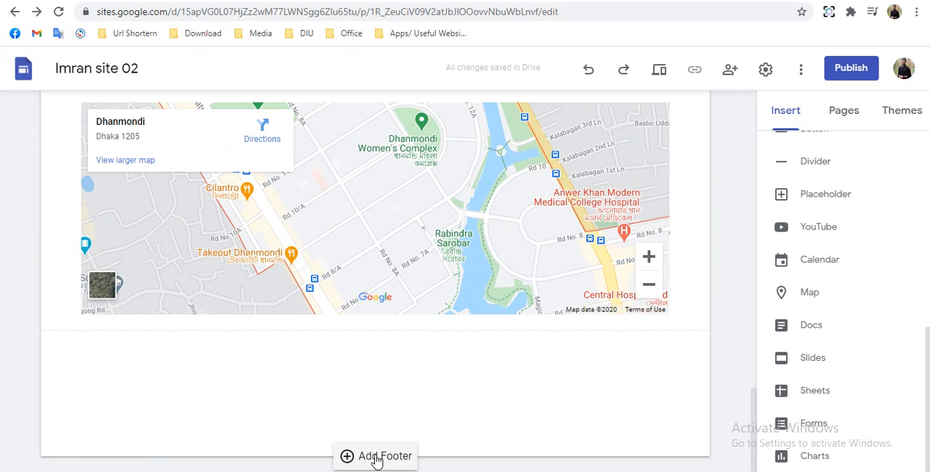
left_click(376, 458)
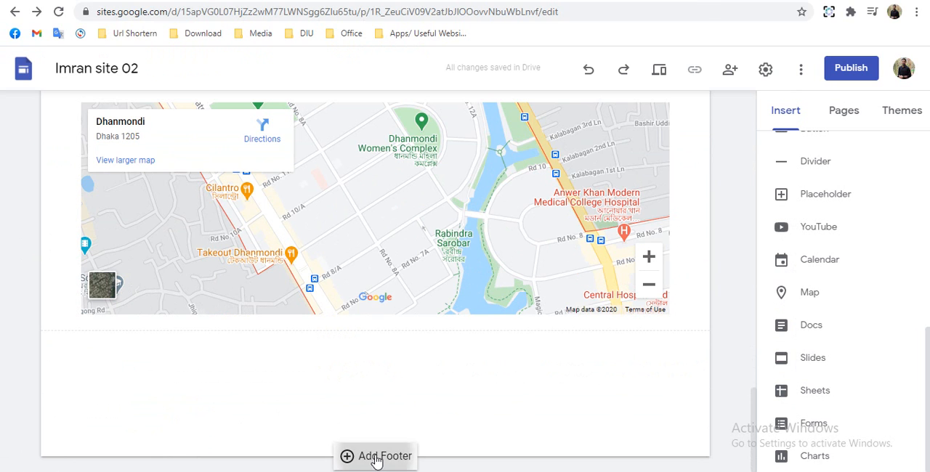
left_click(260, 421)
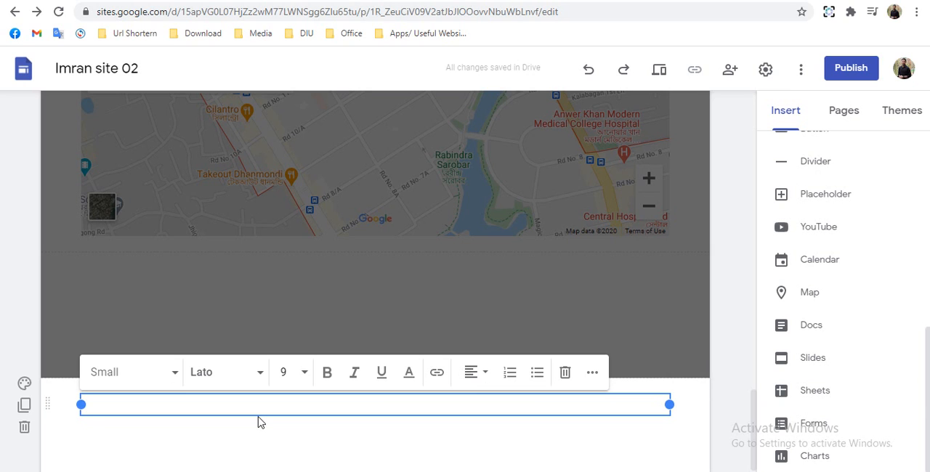
- Enter "Contact:" and "Email Address" on separate lines in the footer text box
type("Con")
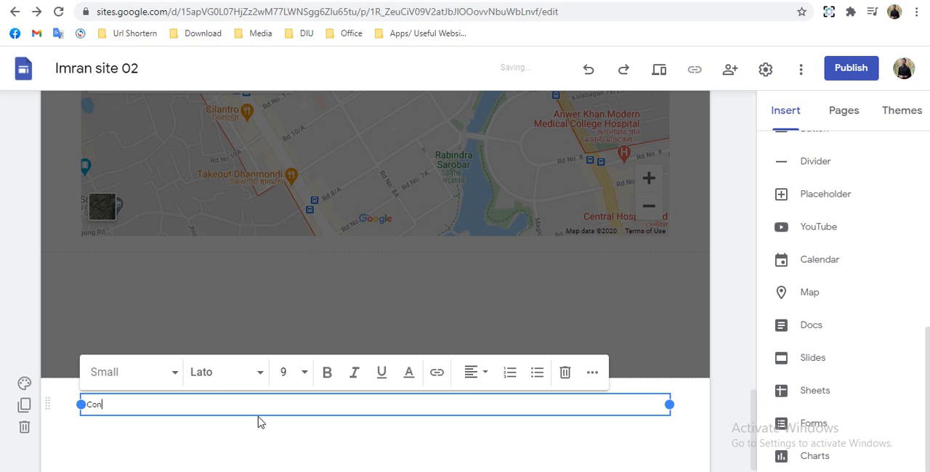
type("tact:")
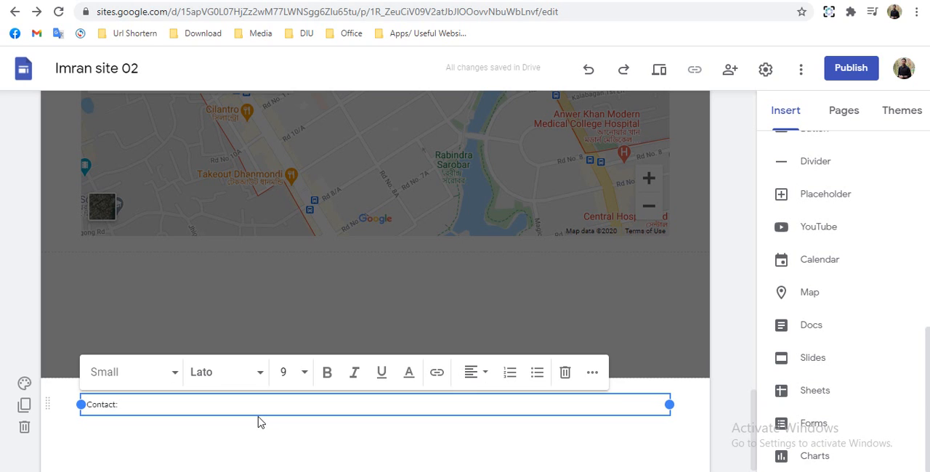
key("Return")
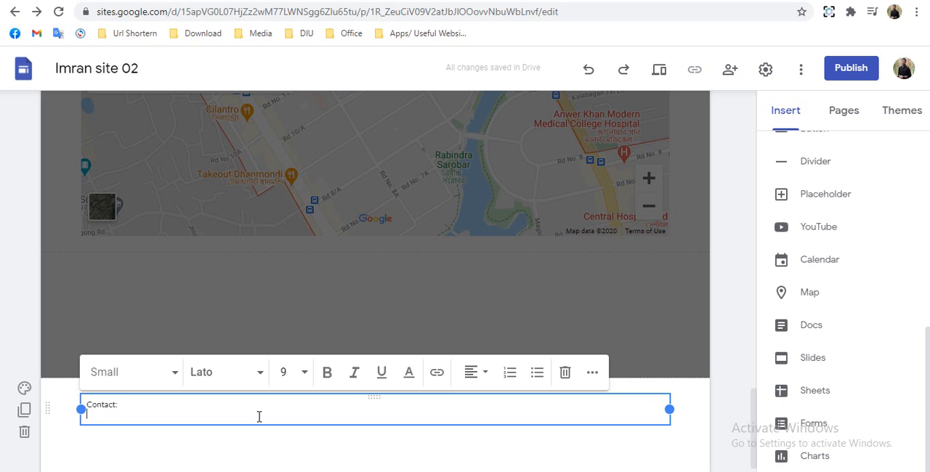
type("M")
key("BackSpace")
type("Email")
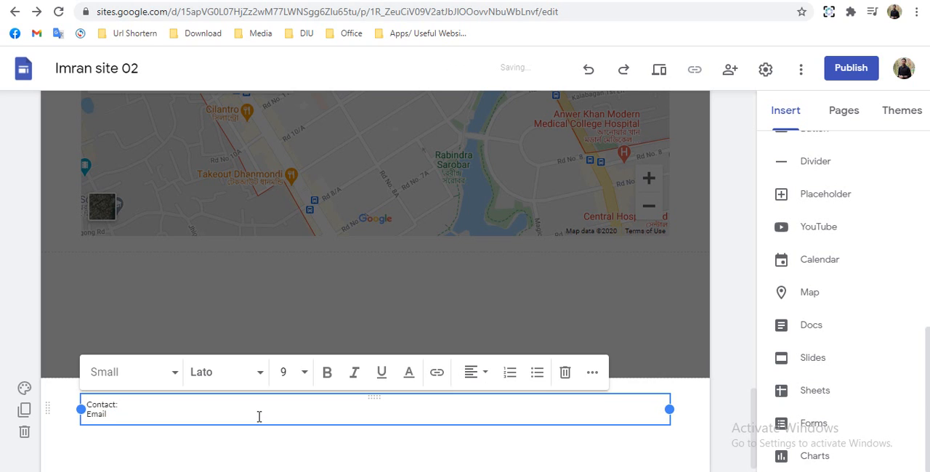
type(" A")
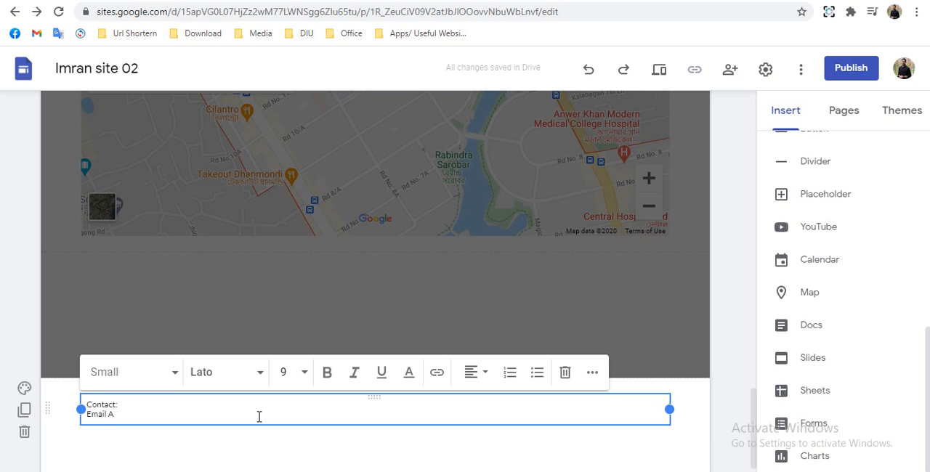
type("ddress")
- Replace all the footer text with "Copy rights reserved" and center-align it
key("ctrl+a")
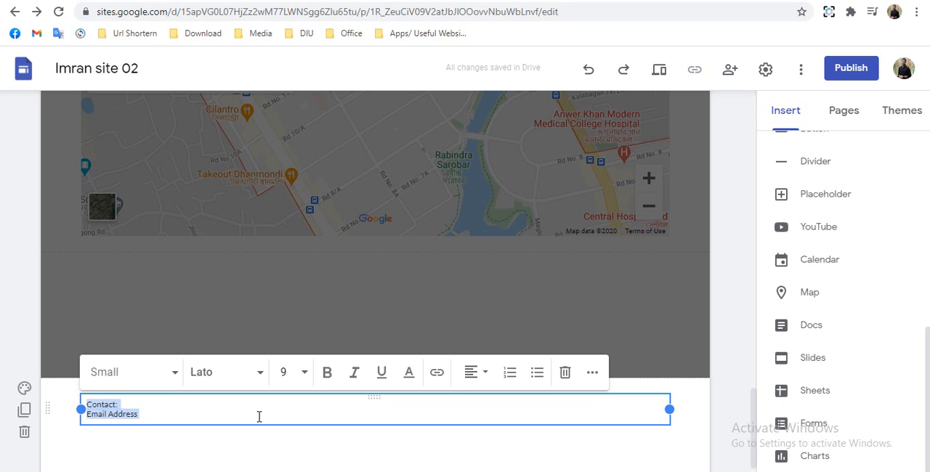
type("Co")
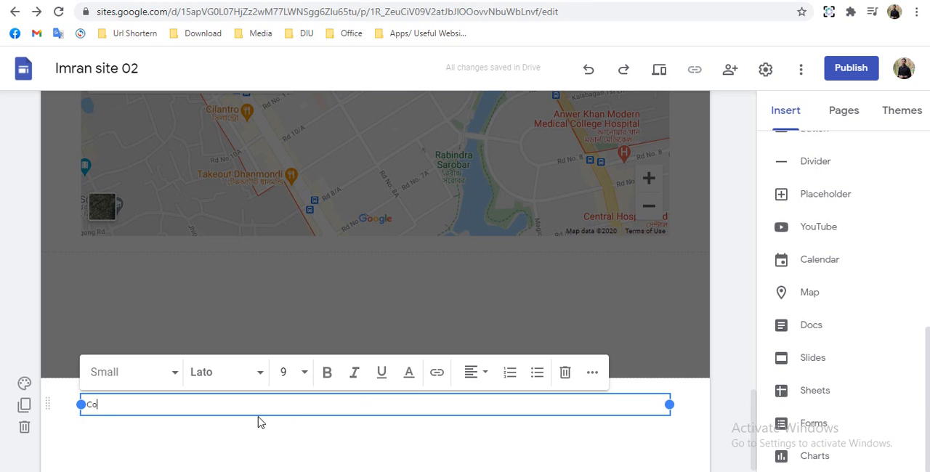
type("py ri")
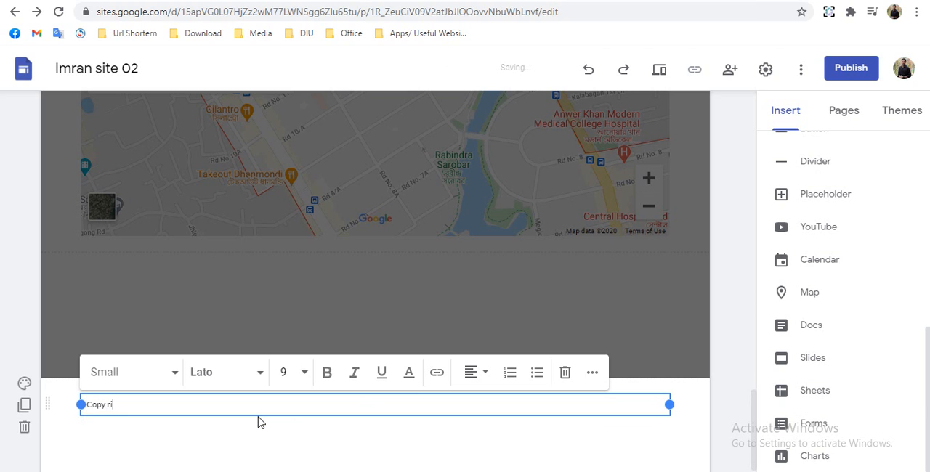
type("ghts reserved")
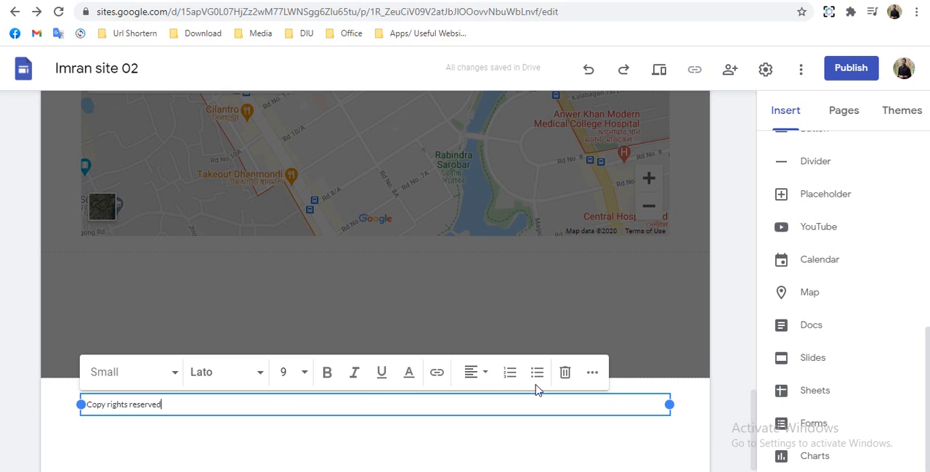
left_click(472, 375)
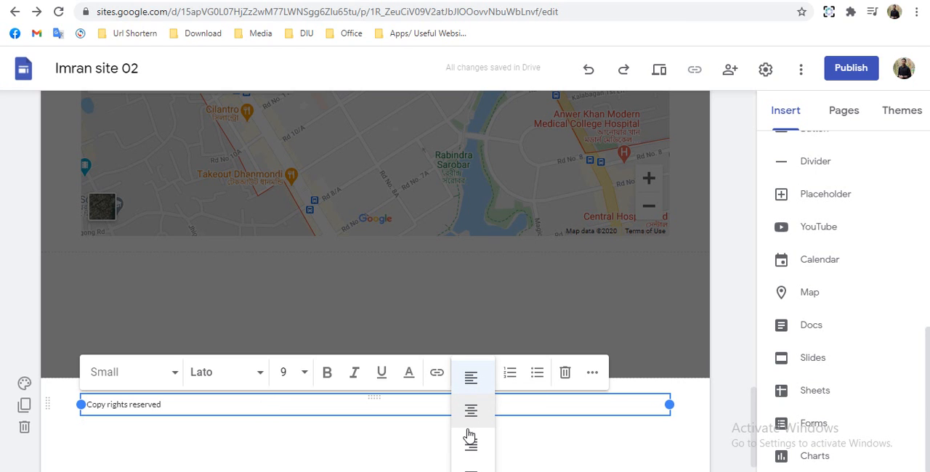
left_click(556, 441)
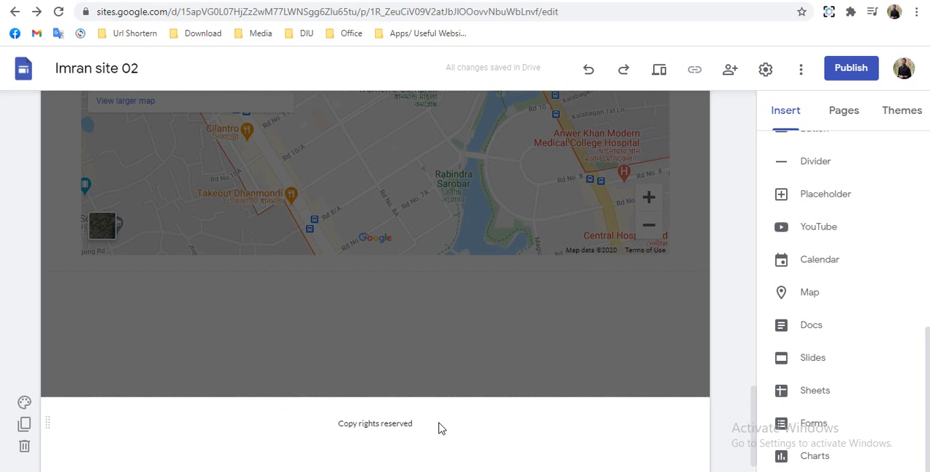
scroll(438, 429, "up", 15)
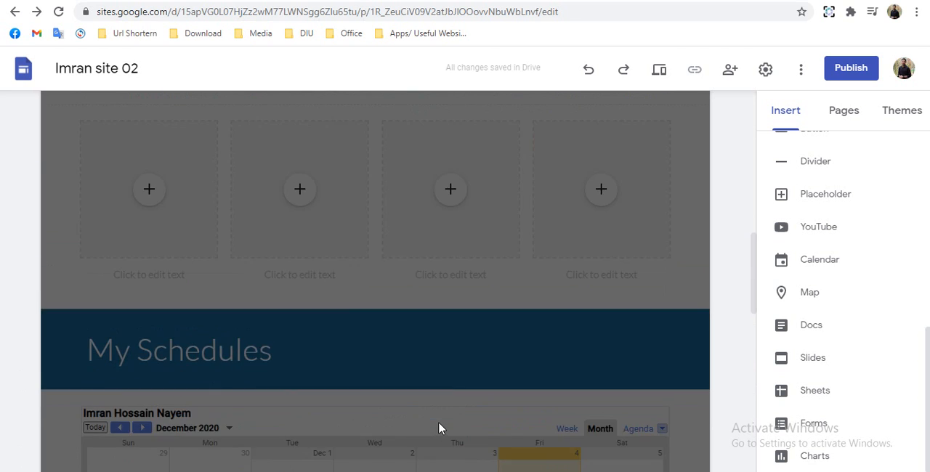
scroll(438, 429, "up", 3)
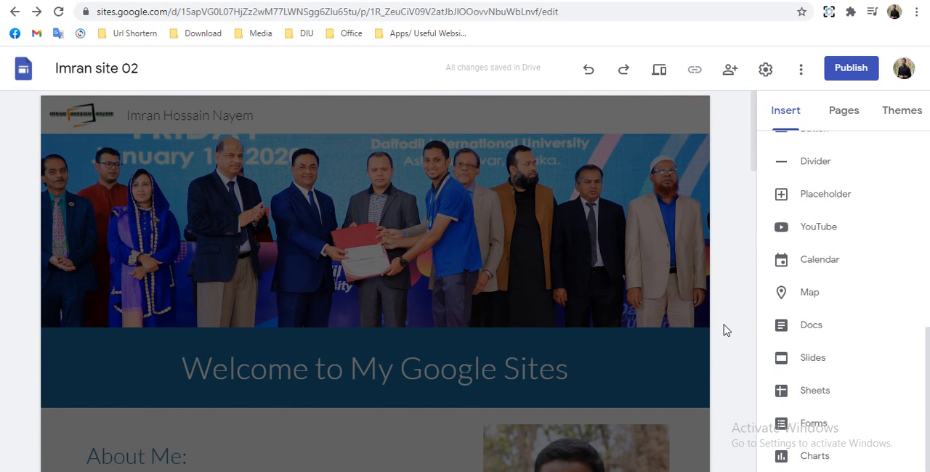
scroll(374, 436, "down", 3)
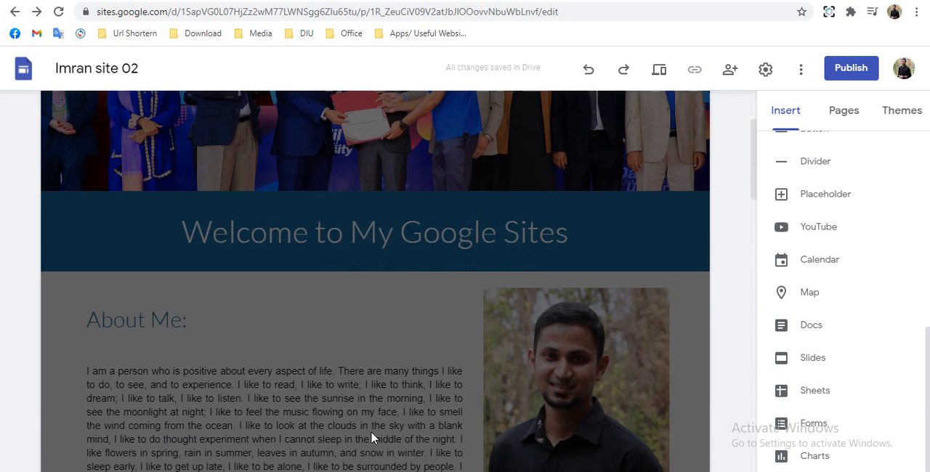
scroll(374, 428, "down", 12)
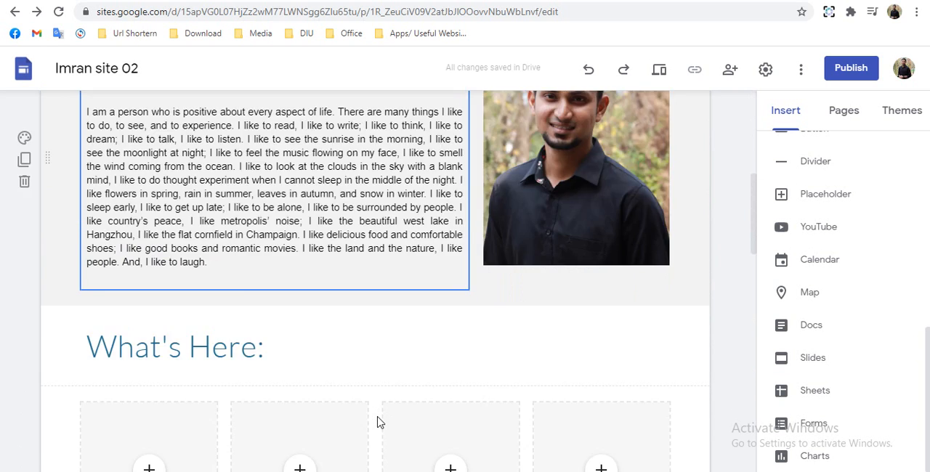
scroll(380, 411, "up", 7)
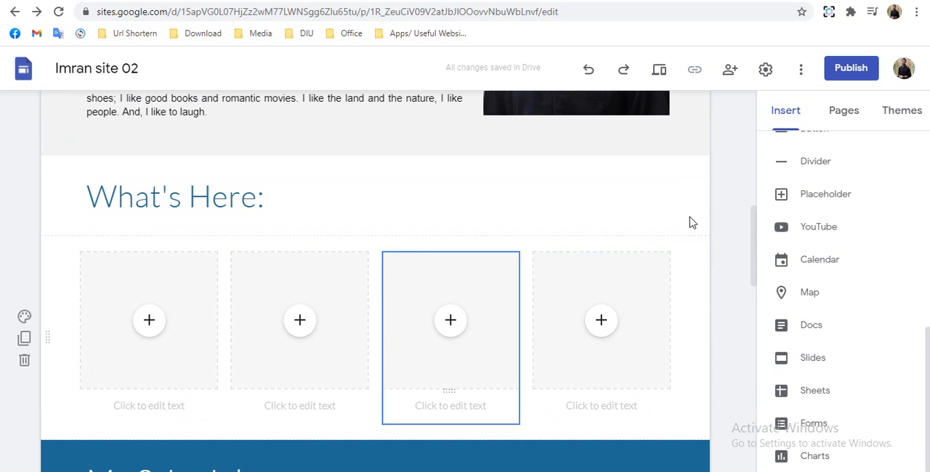
- Start a new page for the site and name it "Education History"
left_click(850, 115)
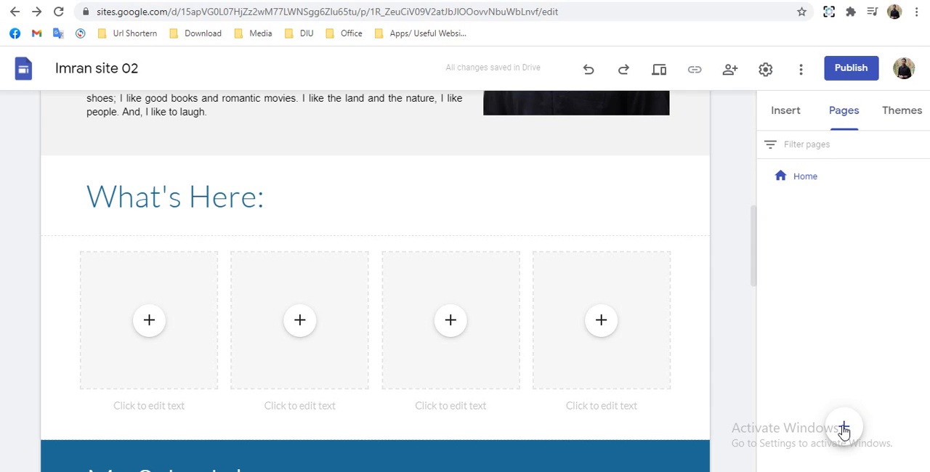
mouse_move(844, 429)
left_click(844, 430)
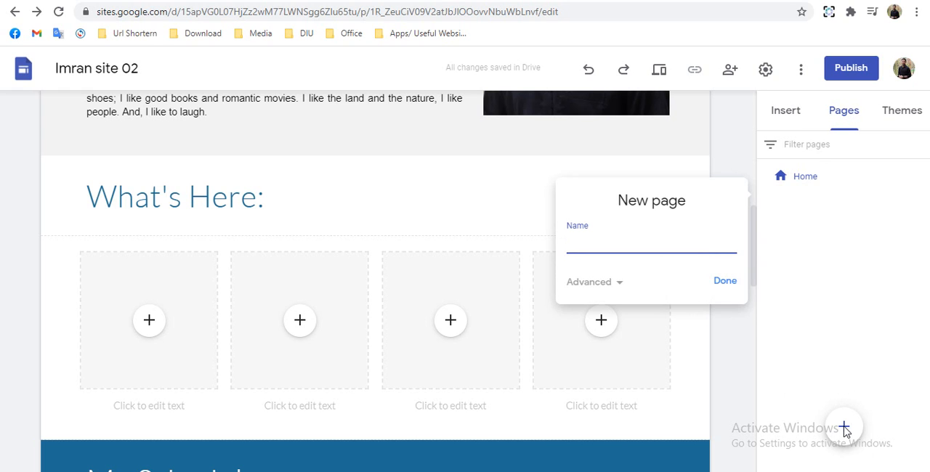
type("Education Histr")
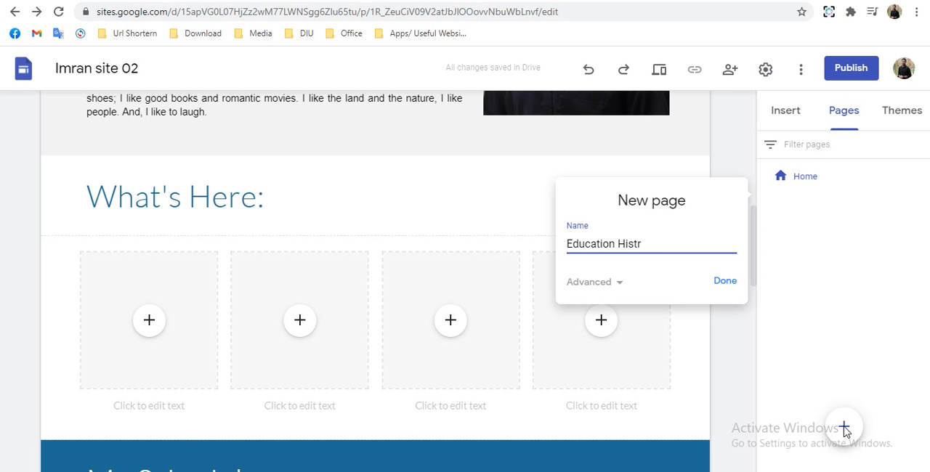
type("ory")
key("Left")
key("Left")
key("Left")
key("BackSpace")
- Set the new page's custom path to "EducationHistory" and create the page
left_click(576, 284)
left_click(590, 296)
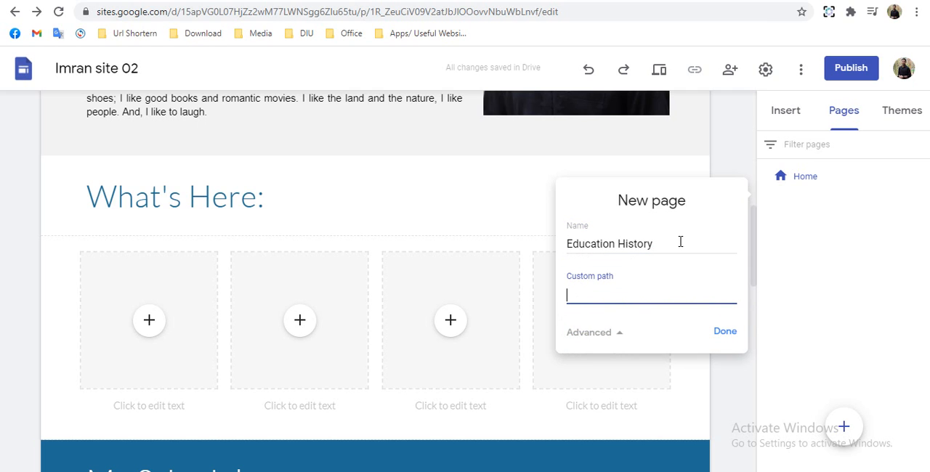
left_click_drag(667, 250, 550, 254)
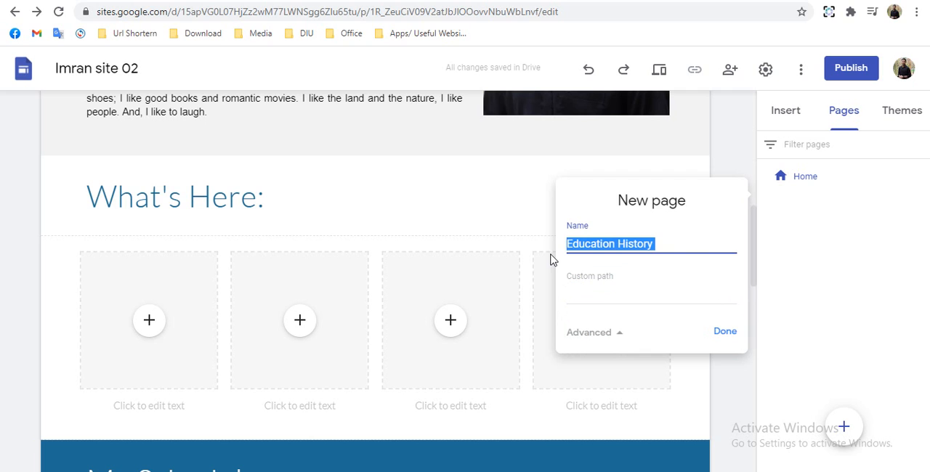
left_click(603, 297)
type("Education-History-")
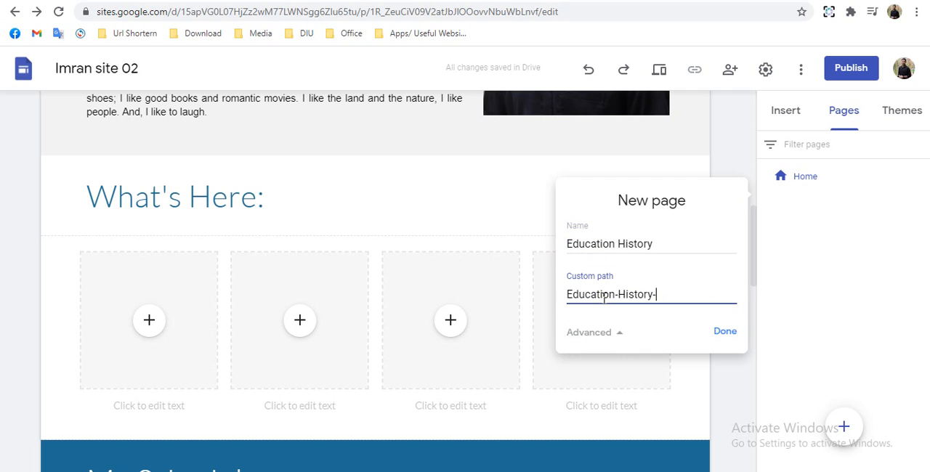
key("BackSpace")
key("BackSpace")
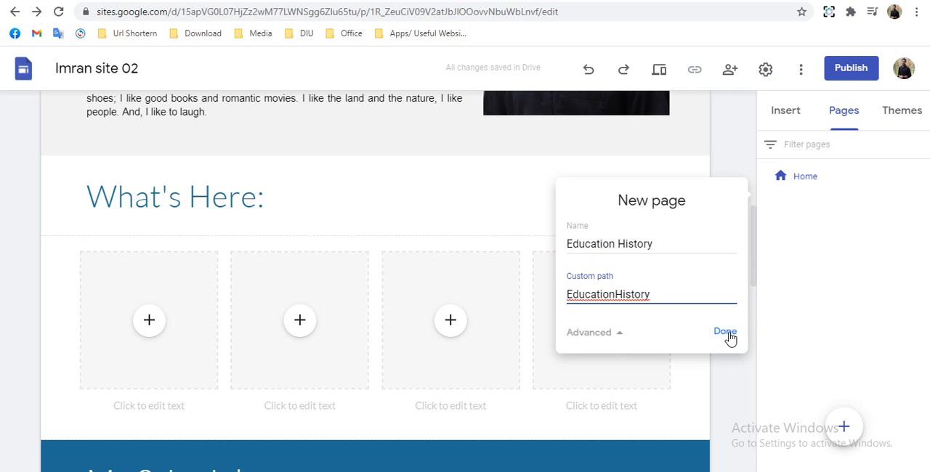
left_click(727, 334)
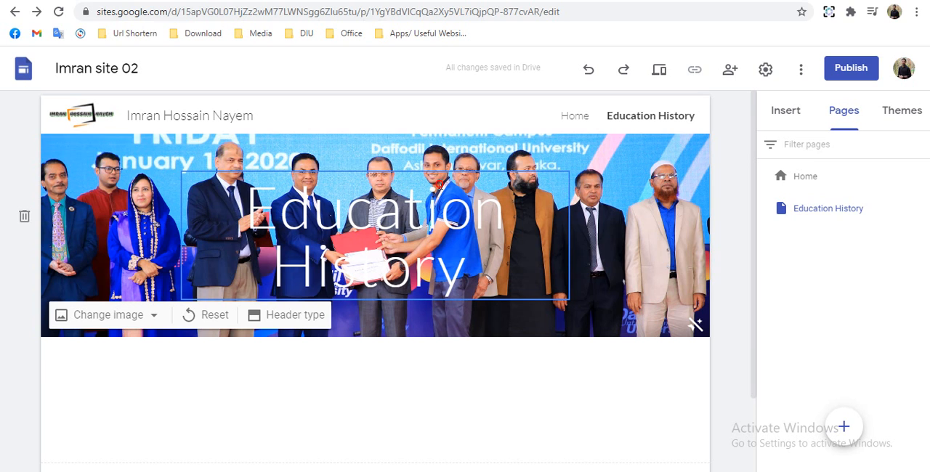
- Move the "Education History" title out of the header image into its own section directly below it
left_click(442, 177)
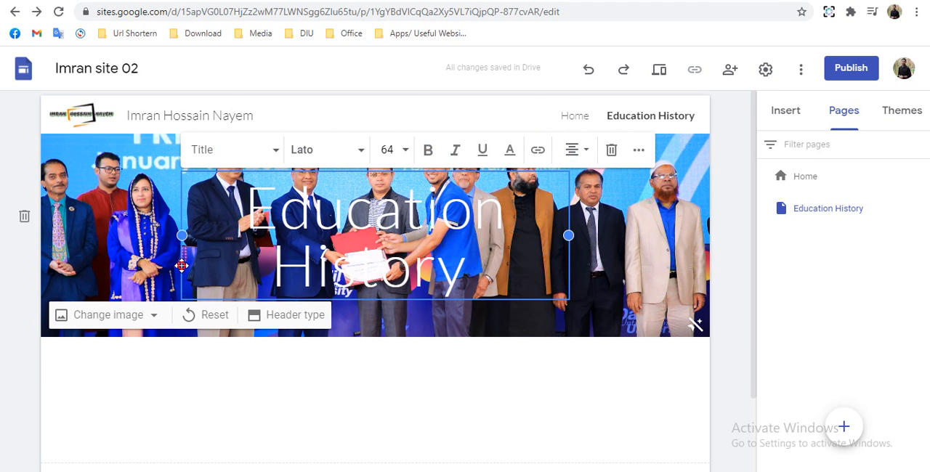
left_click_drag(181, 266, 224, 373)
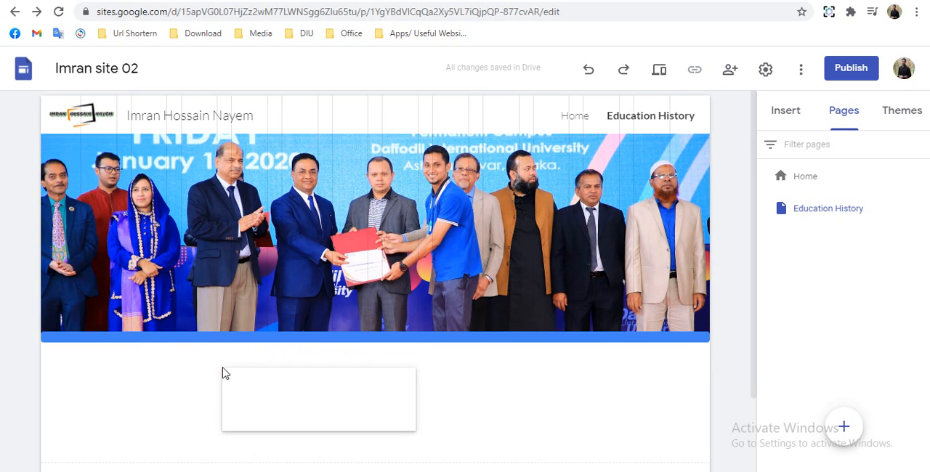
scroll(239, 320, "up", 3)
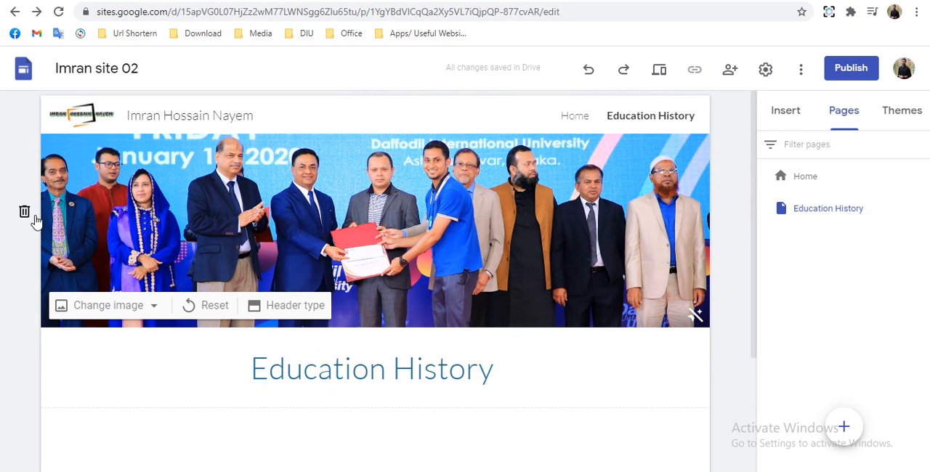
- Replace the Education History page's header image with the gallery photo of a blue notebook and pen beside a tablet
left_click(100, 309)
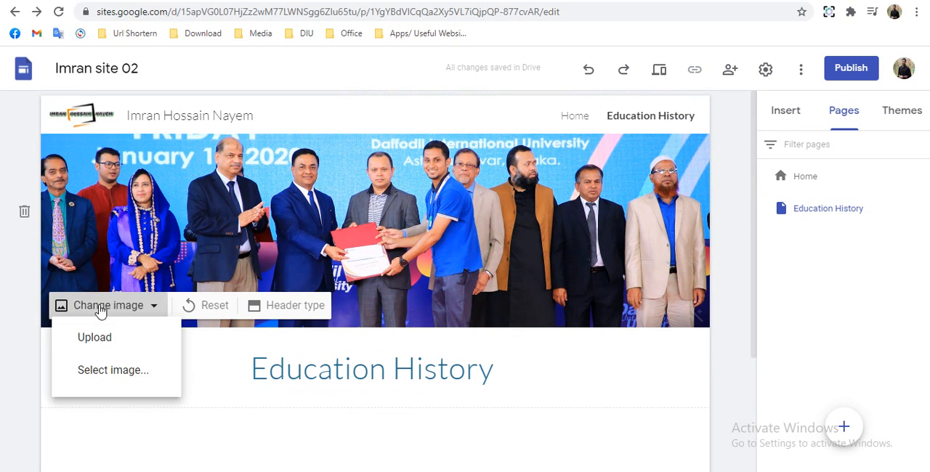
left_click(109, 381)
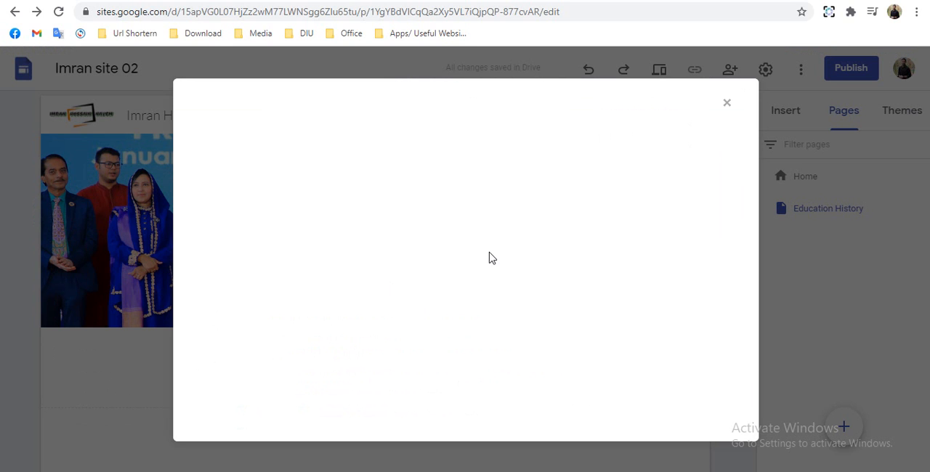
scroll(368, 268, "down", 5)
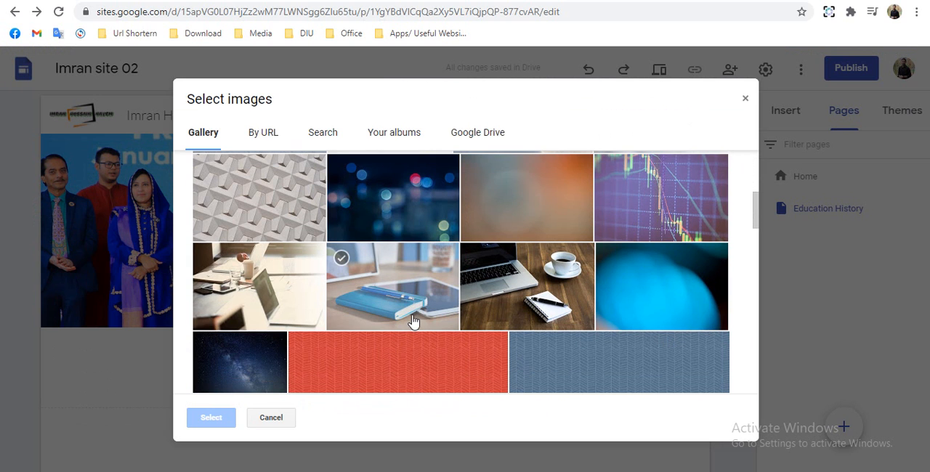
left_click(415, 314)
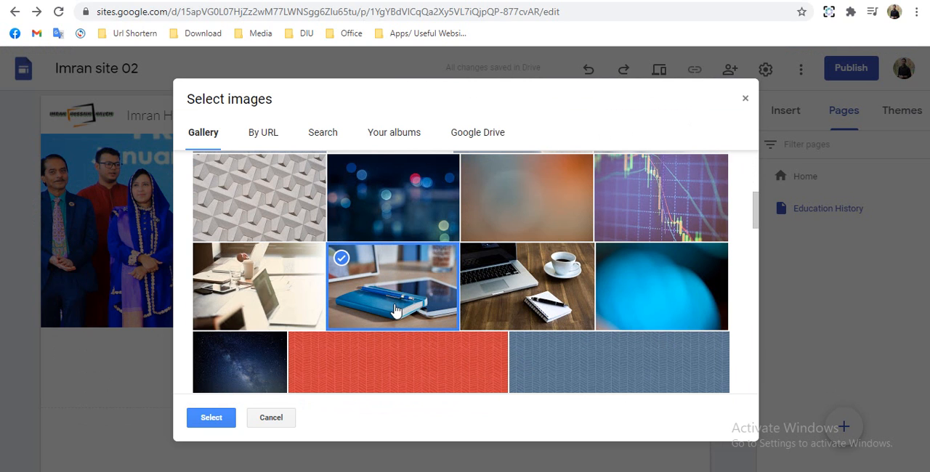
double_click(392, 300)
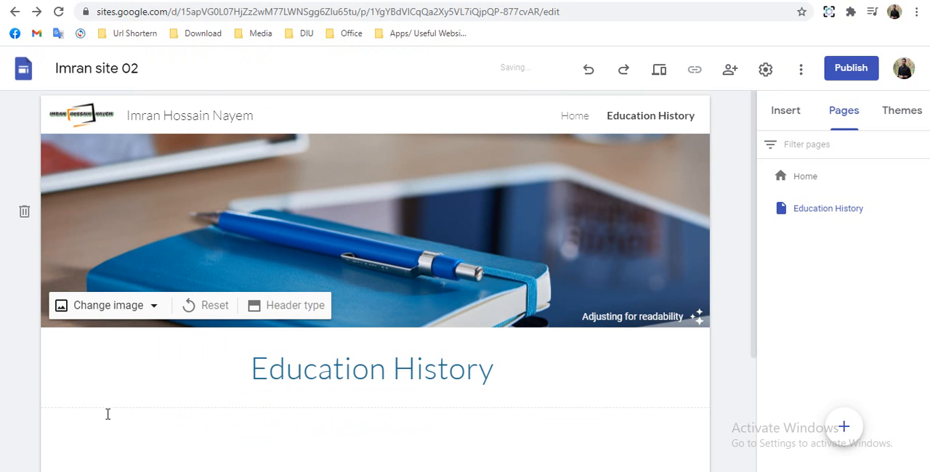
- Set the background of the "Education History" title section to Emphasis 2
mouse_move(22, 349)
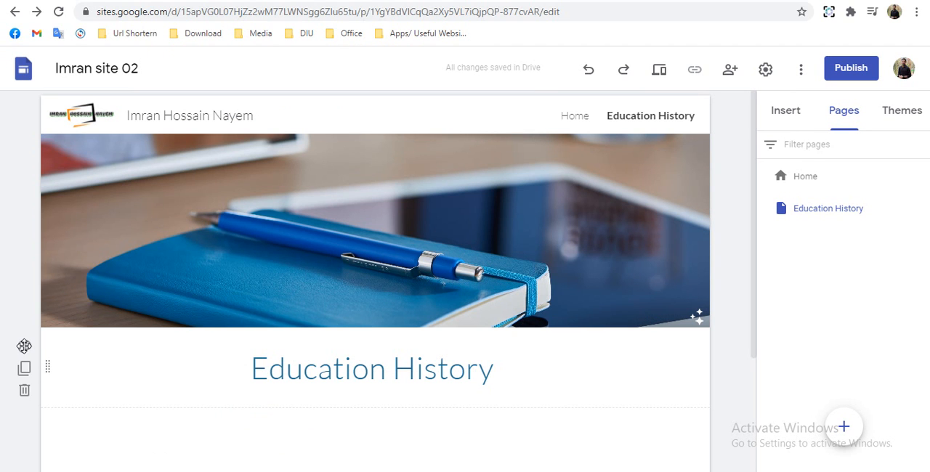
left_click(24, 346)
left_click(115, 430)
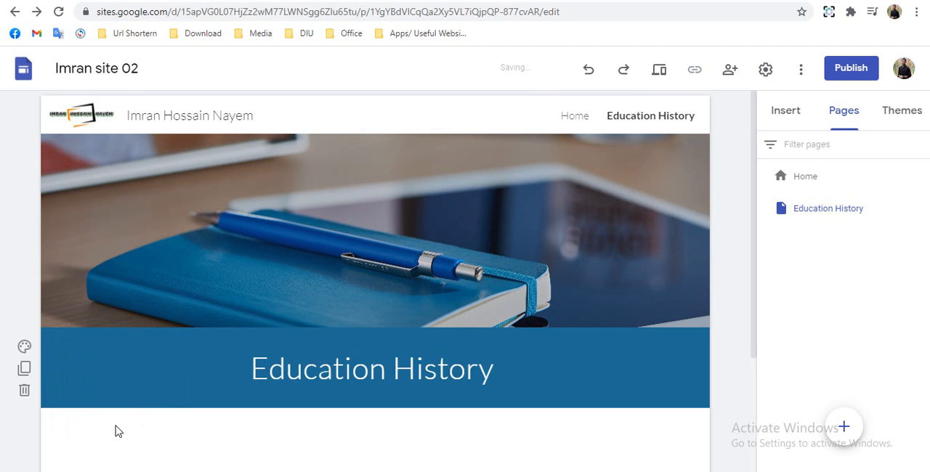
- Insert a collapsible text block below the page title and give it the heading "Secondary School Certificate (S.S.C)"
left_click(785, 117)
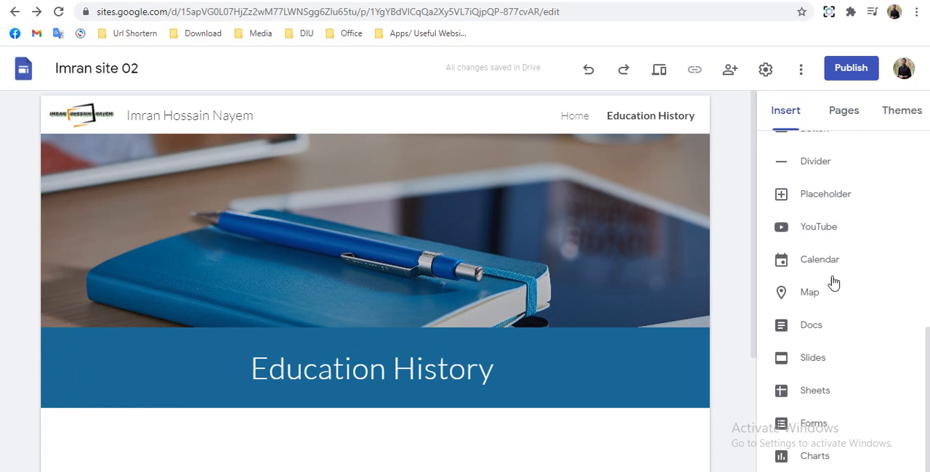
scroll(841, 304, "up", 5)
scroll(839, 302, "down", 3)
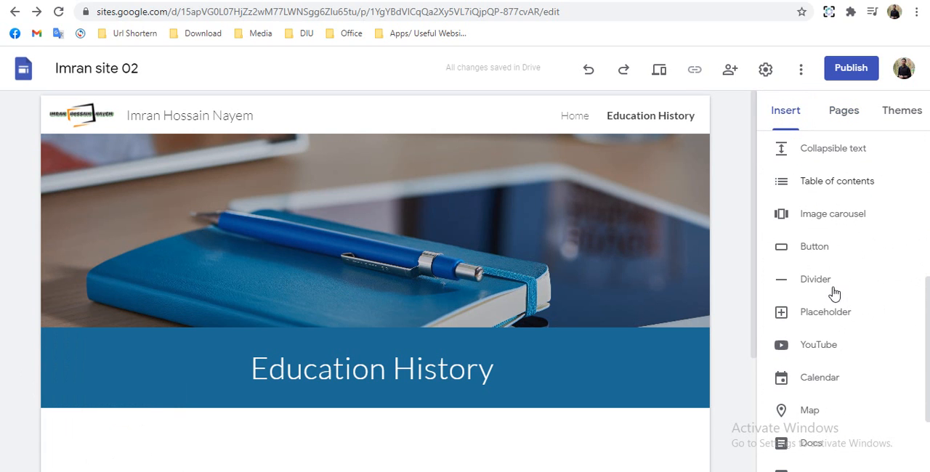
left_click(815, 150)
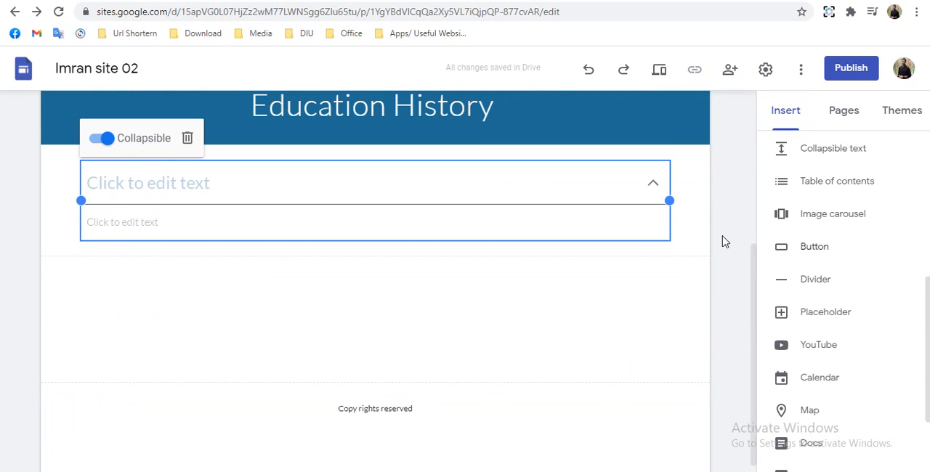
left_click(173, 184)
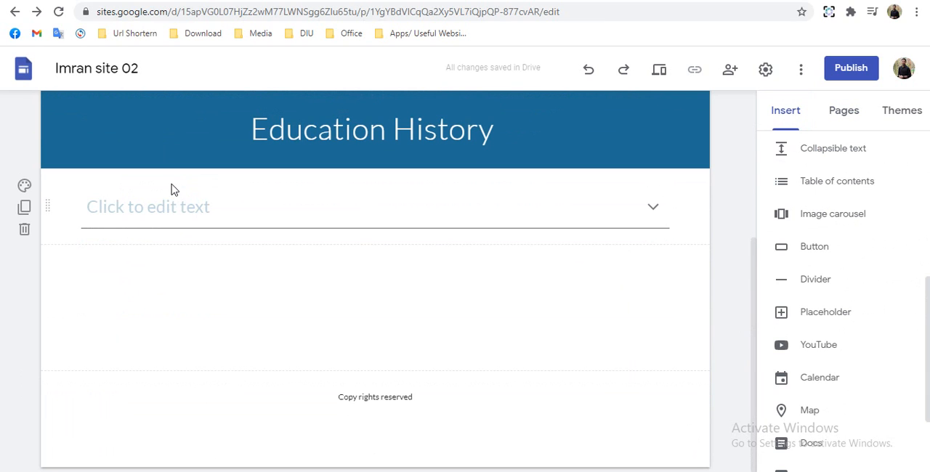
left_click(155, 209)
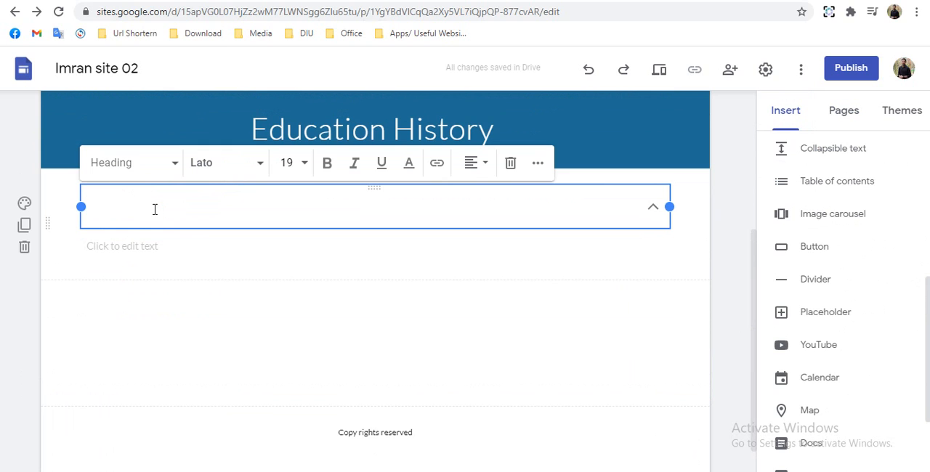
type("Secondary School Certificate (S.S.C)")
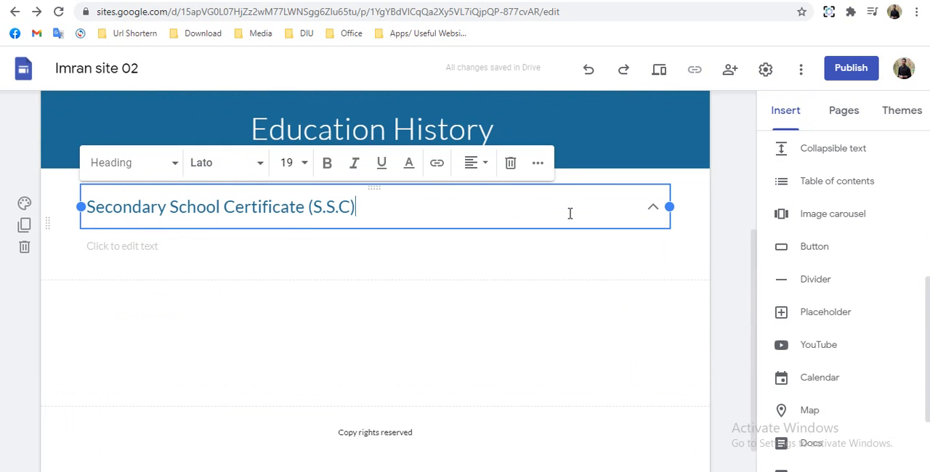
- Paste the S.S.C school, degree, group, CGPA and passing year details under the heading and make the block non-collapsible
left_click(270, 246)
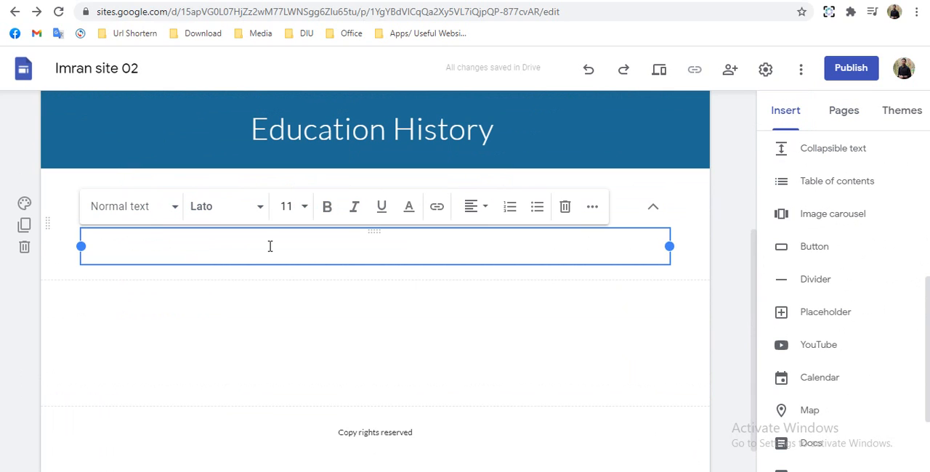
type("❑ High School\t: Dhaka Collegiate School, Dhaka Degree\t: Secondary School Certificate (S.S.C) Group\t: Science CGPA\t: 4.63 (Out of 5) Passing Year\t: 2010")
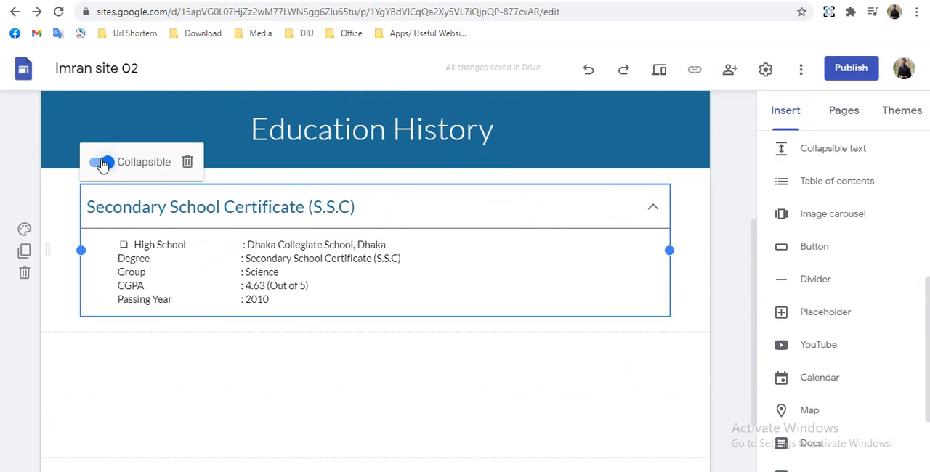
left_click(103, 162)
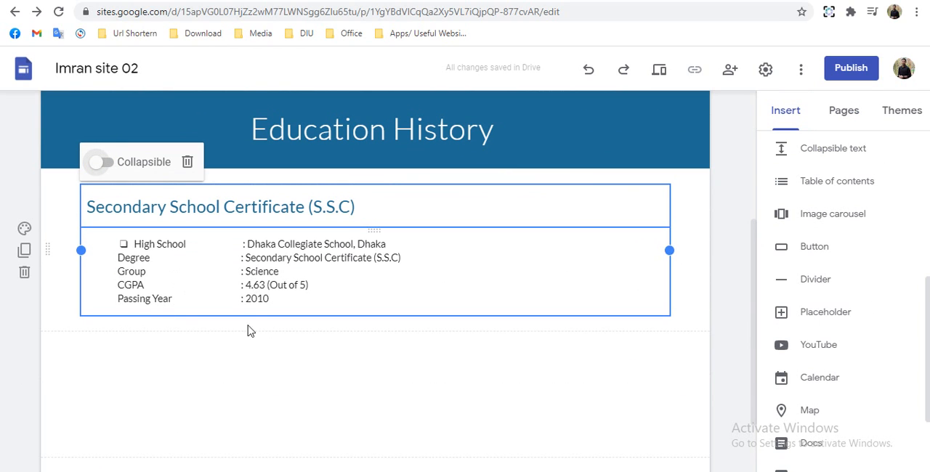
- Duplicate the S.S.C section and change the copy's heading to "04 Years Diploma in Engineering"
left_click(24, 250)
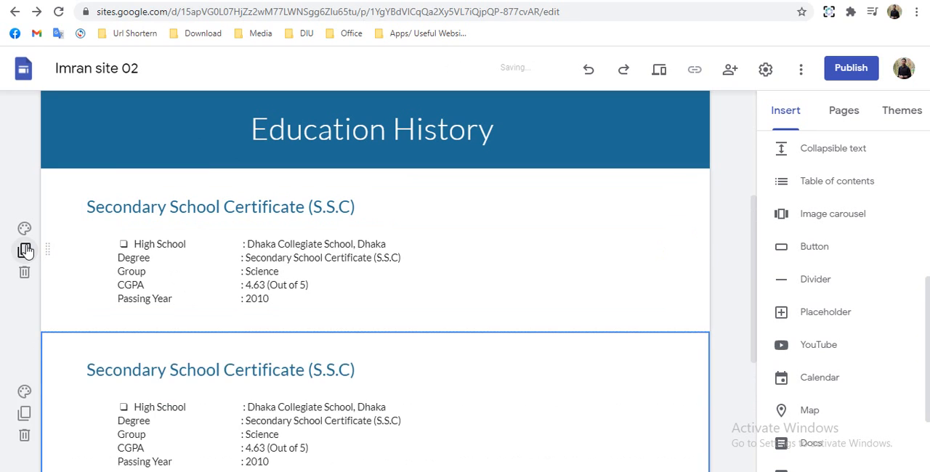
scroll(27, 251, "down", 3)
left_click(26, 250)
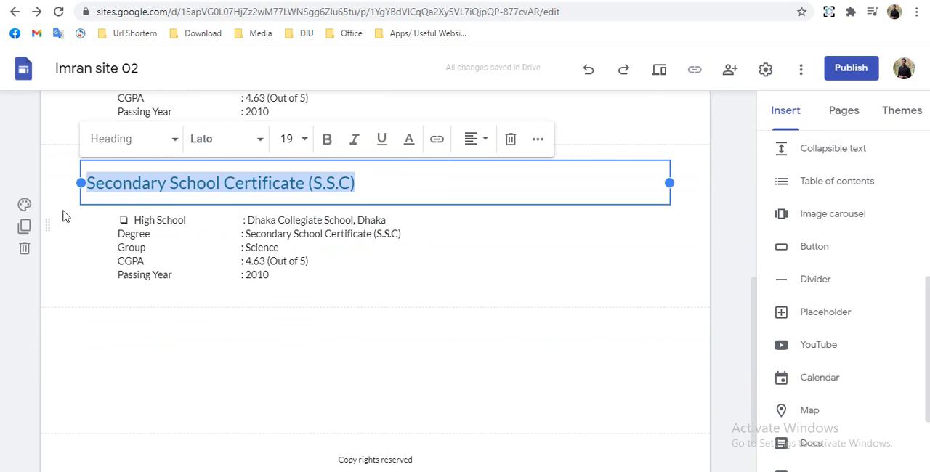
type("04 Years Diploma in Engineering")
- Replace the diploma section's body text with the Bangladesh Skill Development Institute details: degree, Telecommunication Technology department and passing year "(August, 2010 - May, 2015)"
left_click(325, 271)
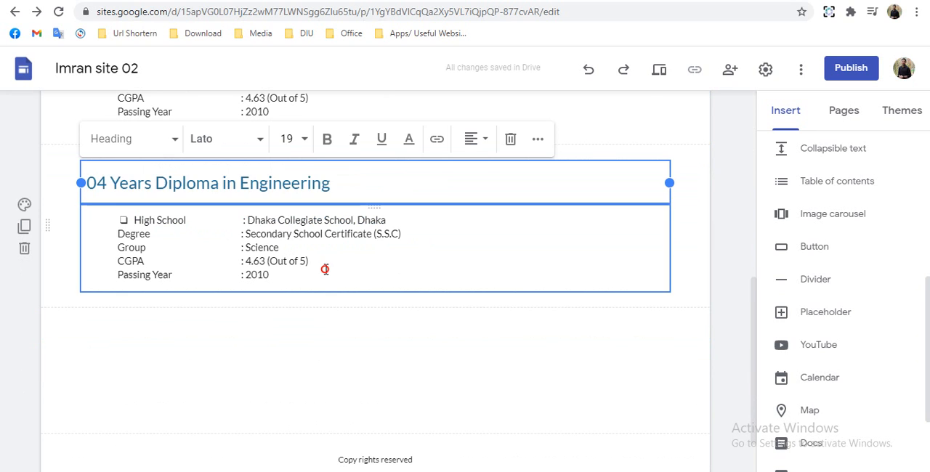
key("ctrl+a")
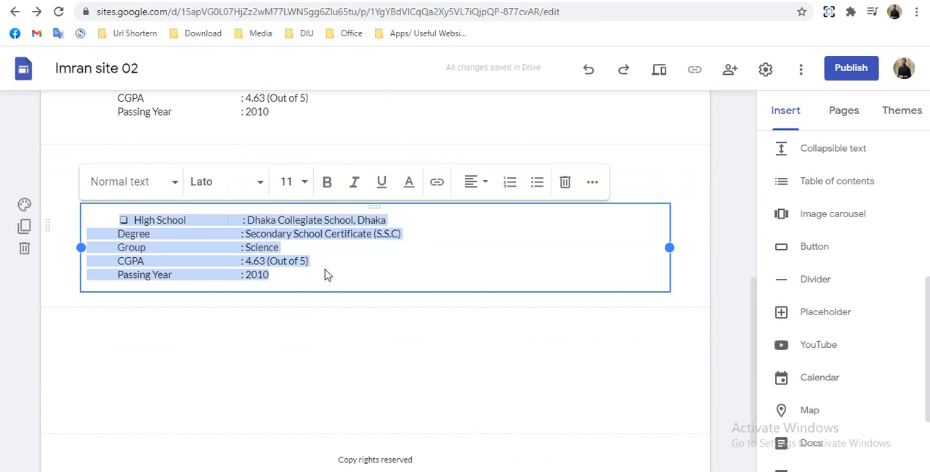
key("BackSpace")
type("Institute\t: Bangladesh Skill Development Institute Degree\t: 04 Years Diploma in Engineering Department\t: Telecommunication Technology Passing Year\t: (August, 2010 - May, 2015)")
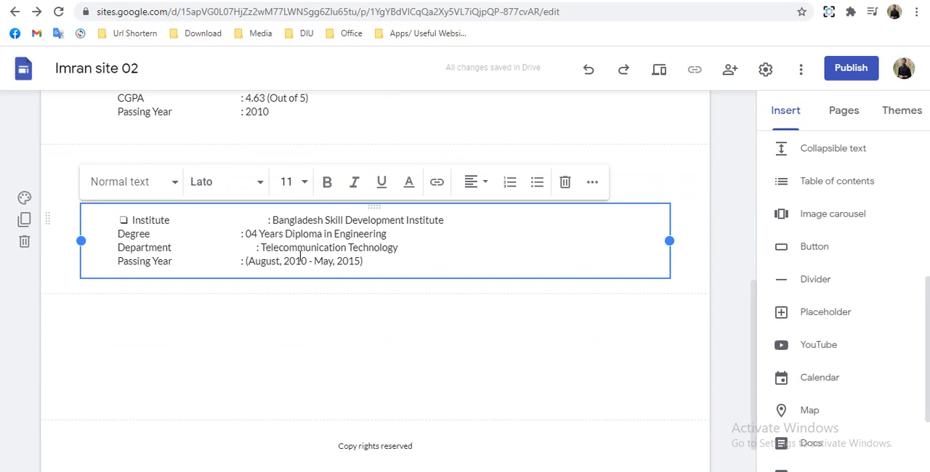
- Add a text box below the Bachelor of Science section and enter "Certificates" in it
scroll(735, 235, "up", 5)
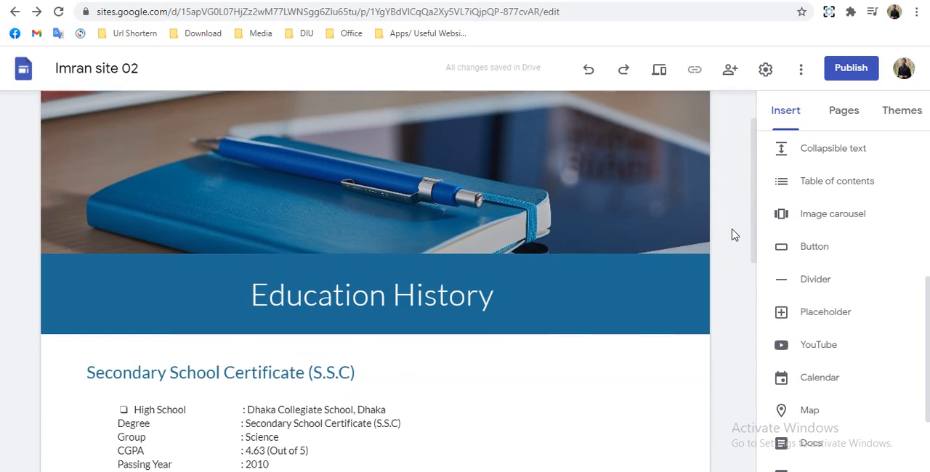
scroll(735, 236, "down", 3)
scroll(733, 234, "down", 5)
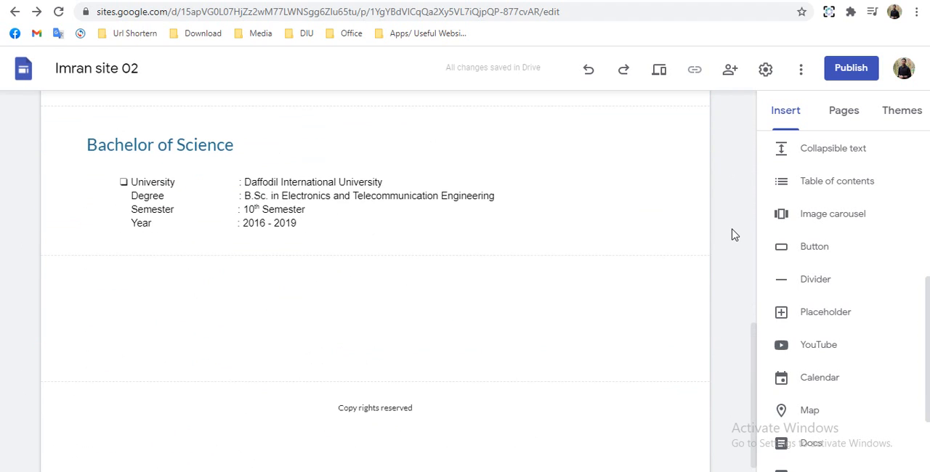
scroll(737, 222, "up", 4)
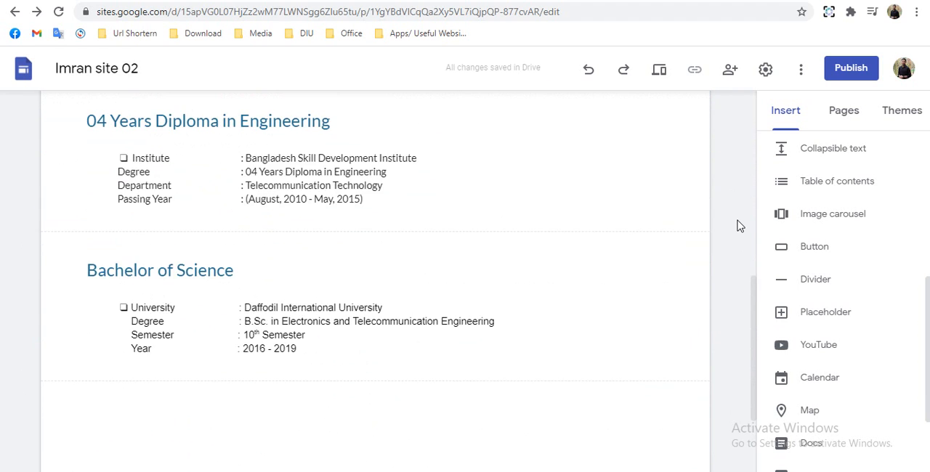
scroll(737, 223, "down", 4)
scroll(803, 218, "up", 4)
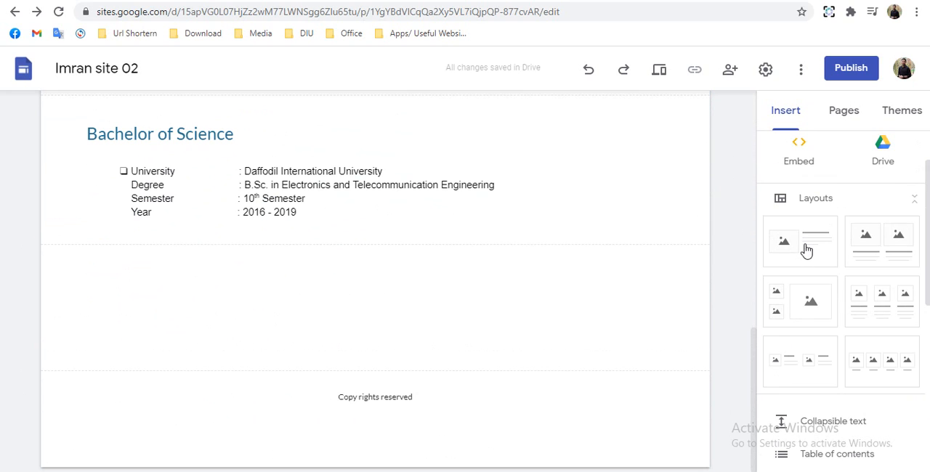
left_click_drag(881, 251, 836, 263)
scroll(814, 217, "up", 2)
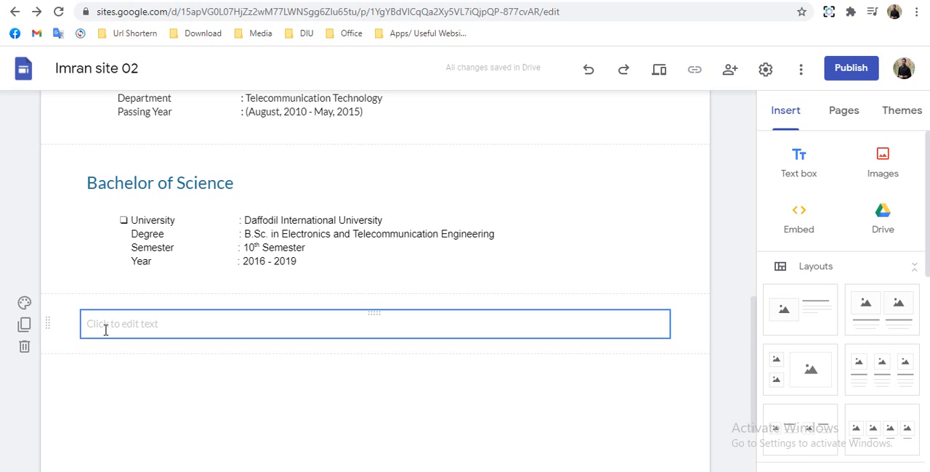
left_click(106, 330)
type("Car")
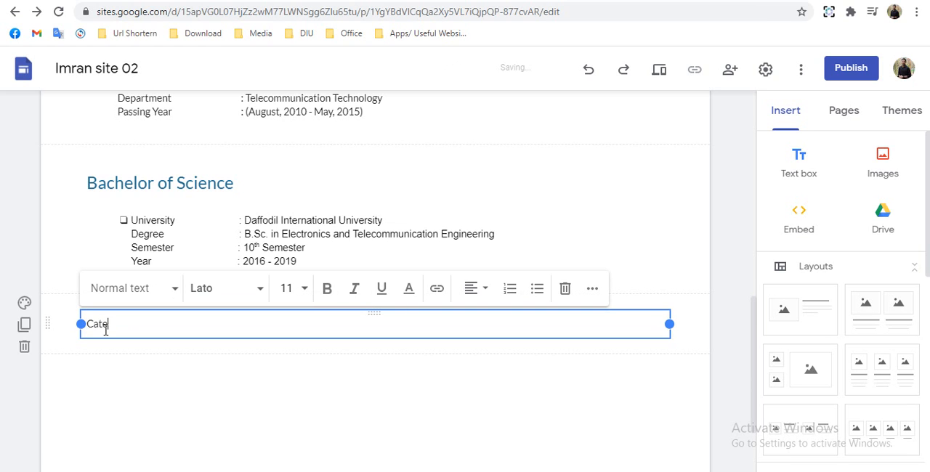
key("BackSpace")
type("ertific")
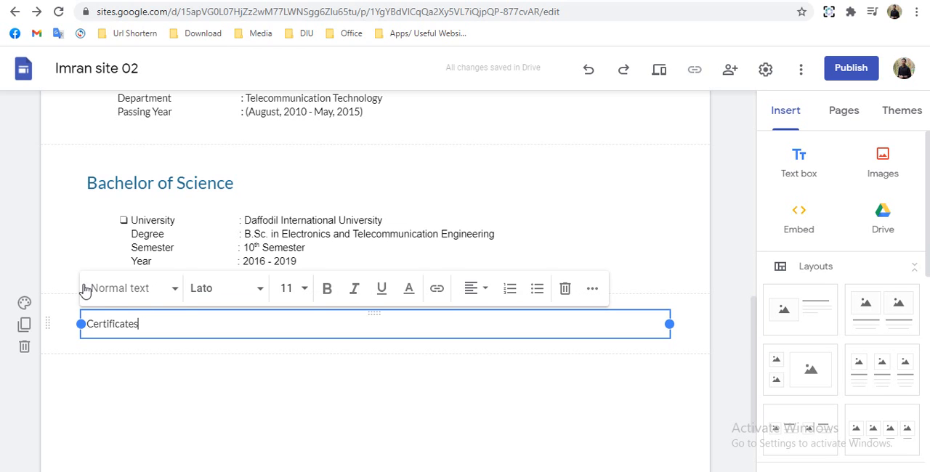
- Apply the Title style to the "Certificates" text and set its section background to Emphasis 2
left_click(88, 289)
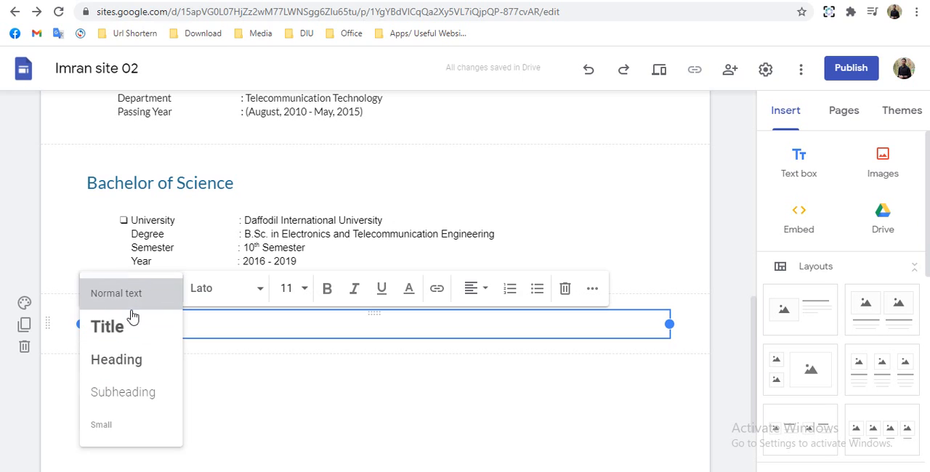
left_click(115, 304)
left_click(120, 288)
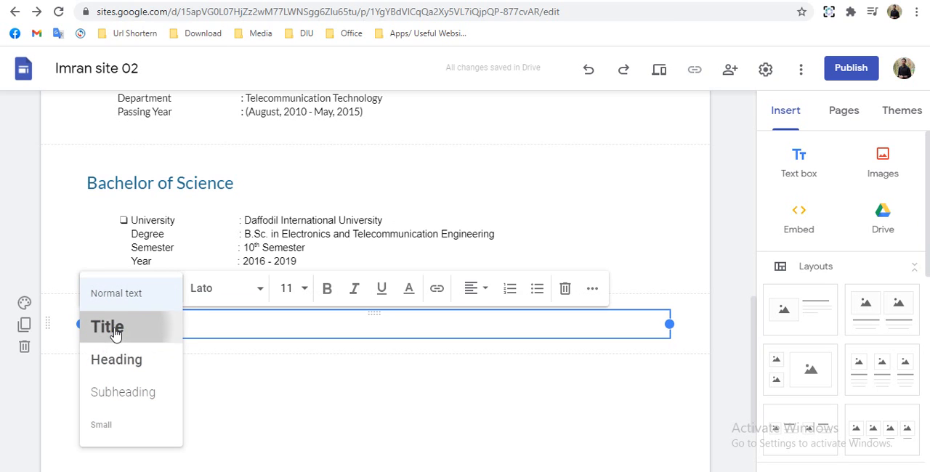
left_click(26, 308)
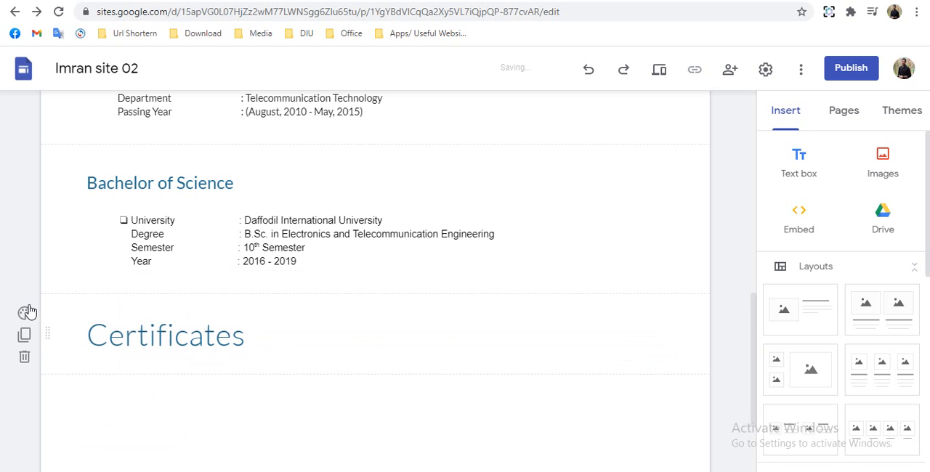
left_click(26, 311)
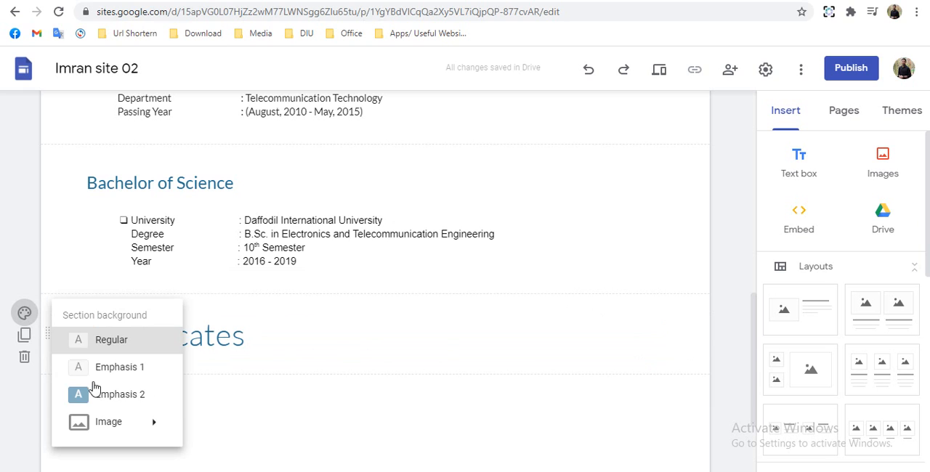
left_click(109, 394)
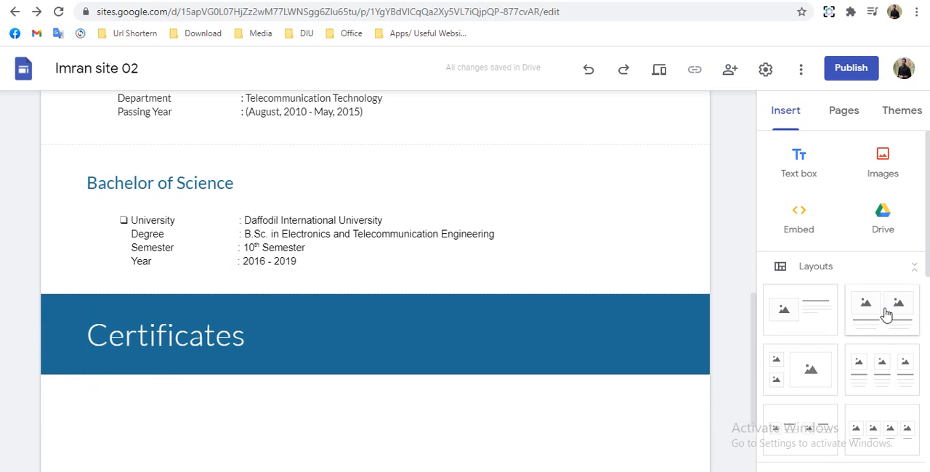
- Insert the layout with two side-by-side images below the Certificates section and remove both of its heading placeholders
left_click_drag(885, 314, 349, 376)
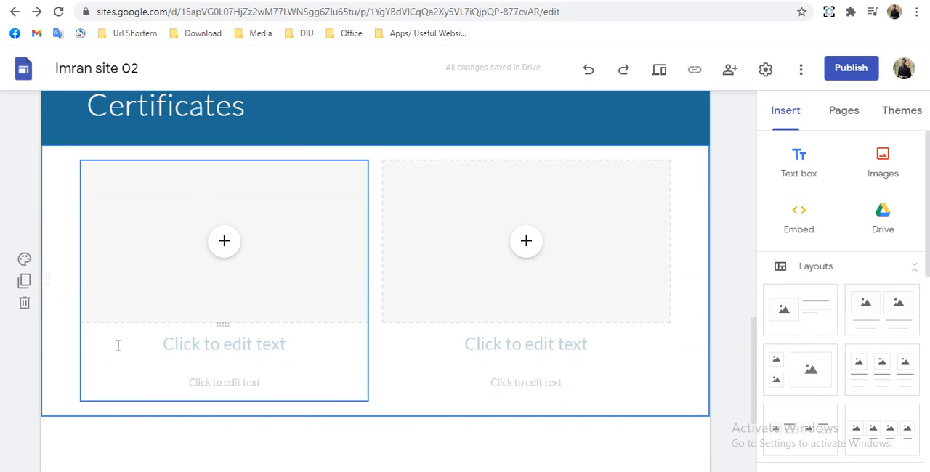
left_click(117, 346)
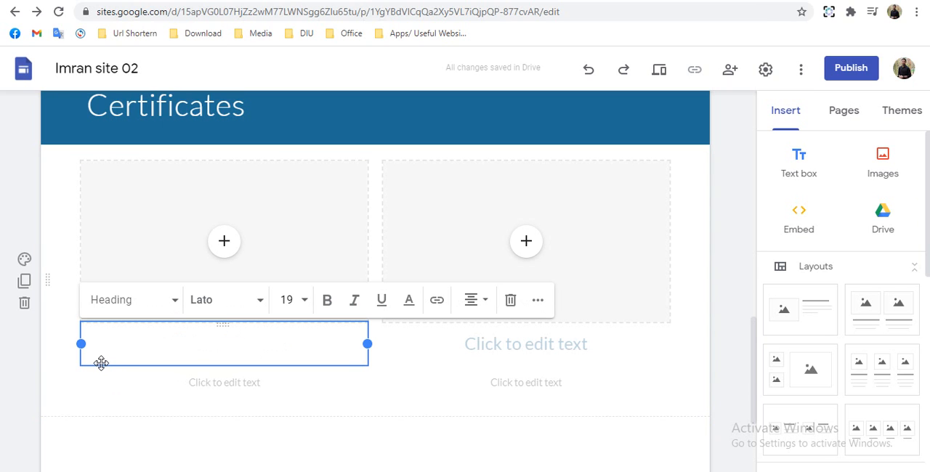
left_click(512, 300)
left_click(476, 356)
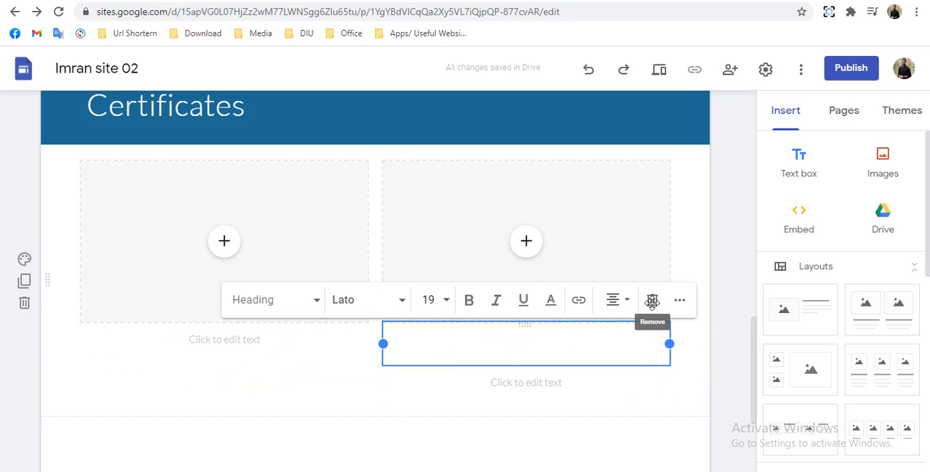
left_click(653, 303)
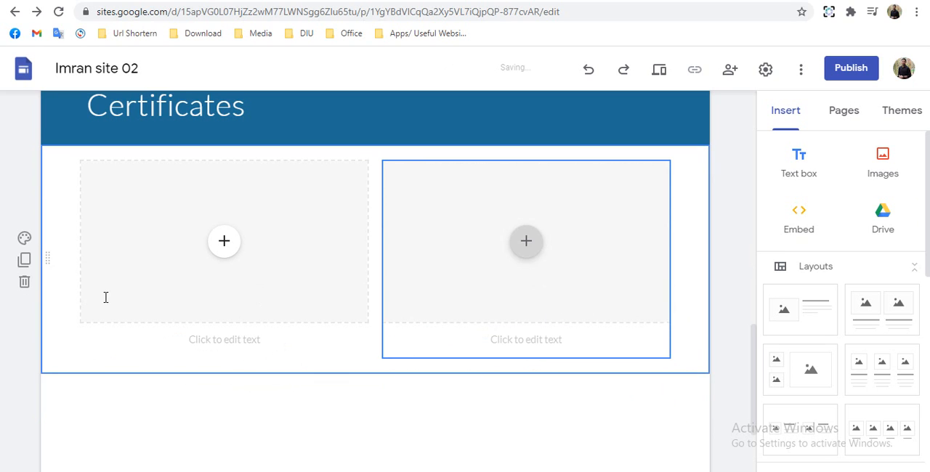
- Fill the first image placeholder with "Certificate (S.S.C).jpg" from the S.S.C folder in Google Drive
left_click(219, 254)
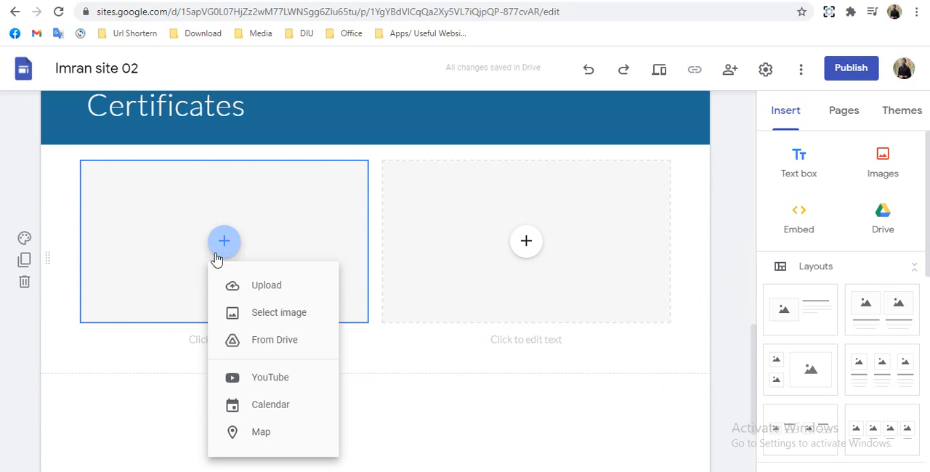
left_click(283, 326)
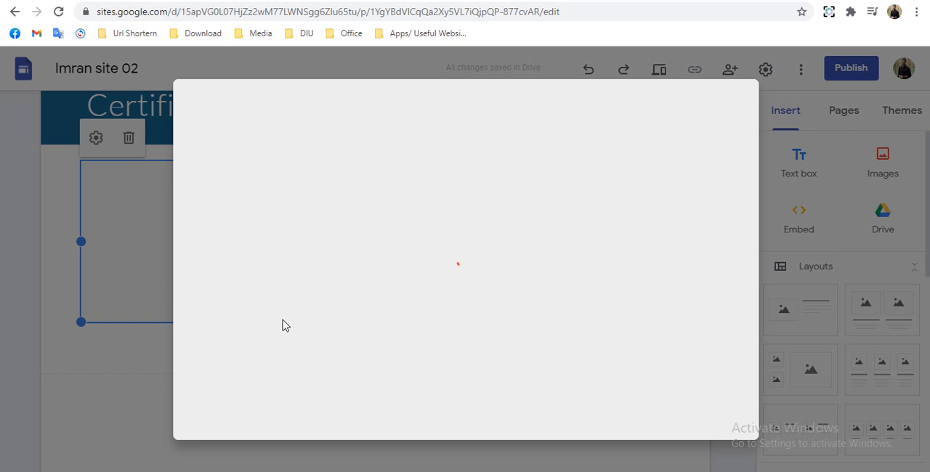
left_click(543, 283)
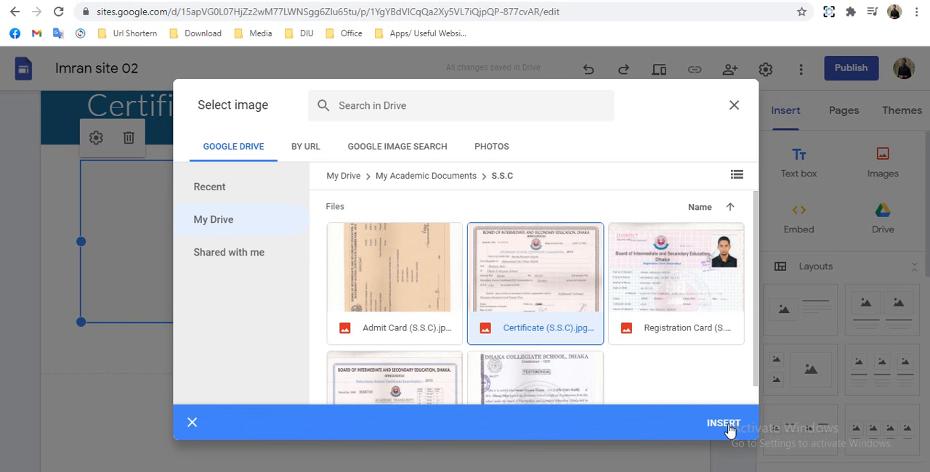
left_click(730, 428)
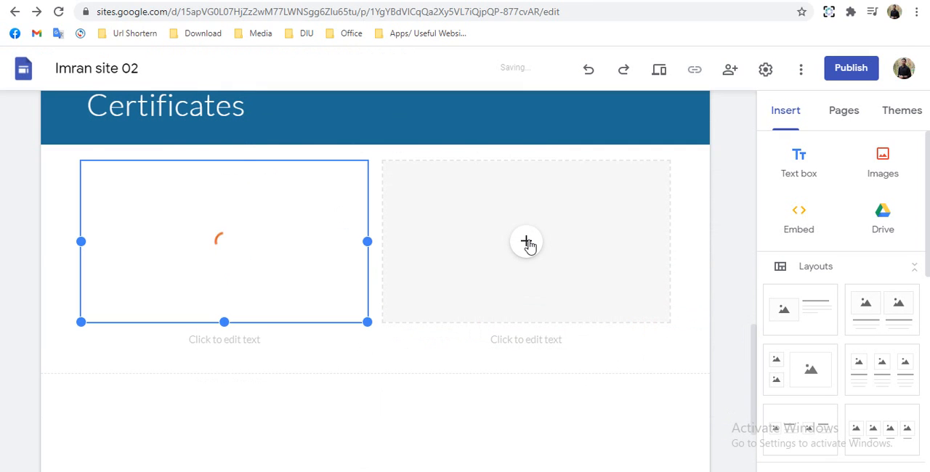
- Caption the first certificate image "S.S.C Certificates" and center the caption
left_click(527, 242)
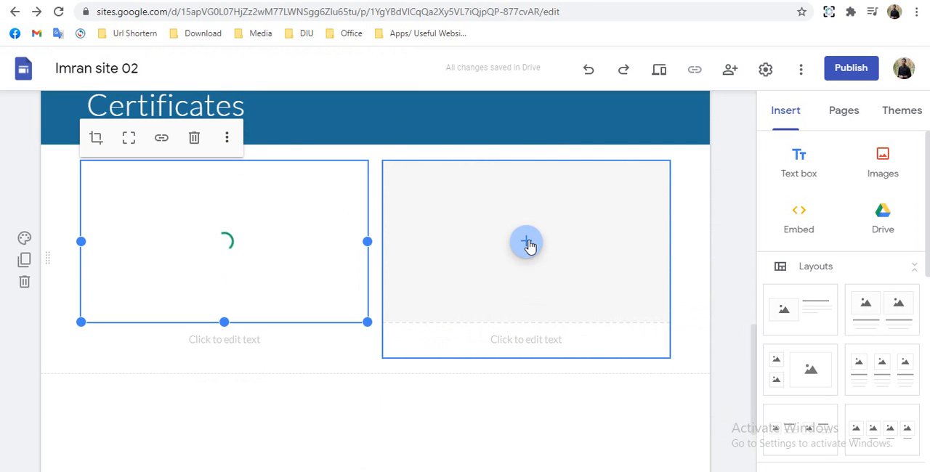
left_click(210, 339)
type("S.S.C Certificates")
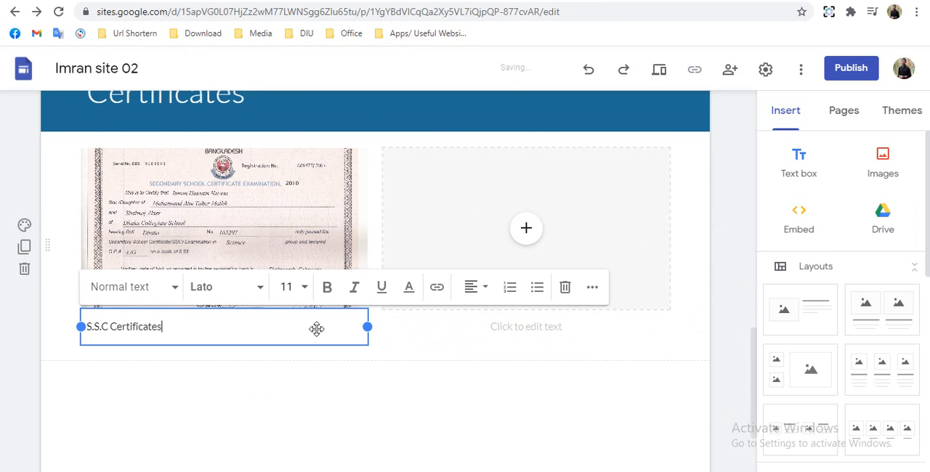
left_click(476, 289)
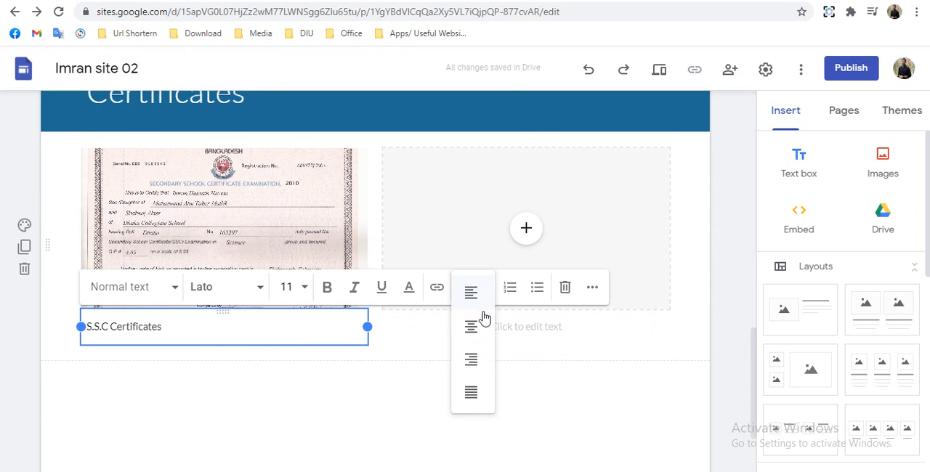
left_click(471, 327)
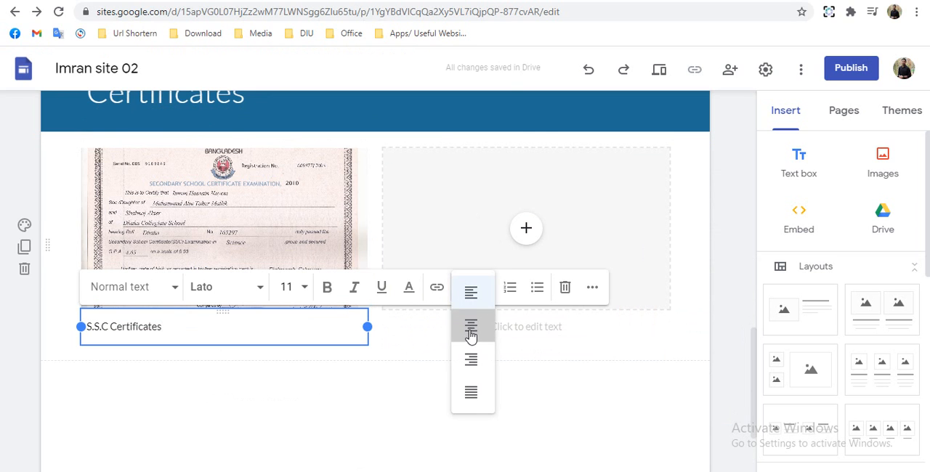
left_click(279, 220)
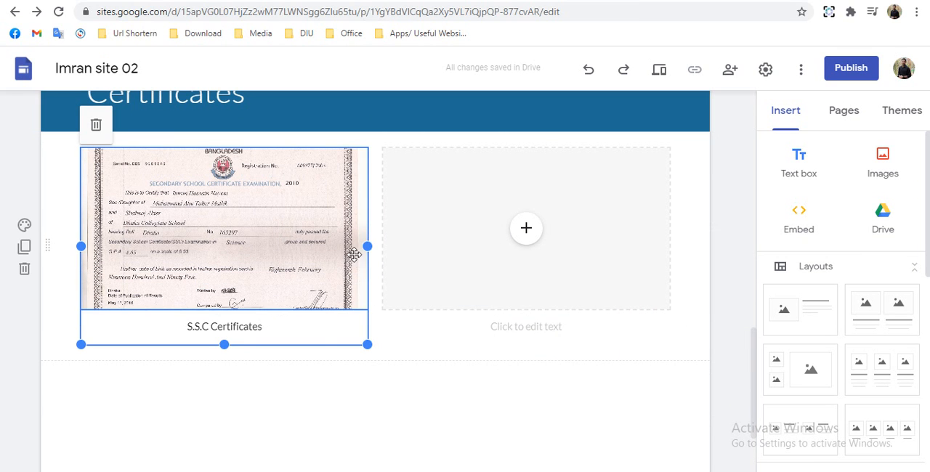
mouse_move(378, 249)
left_mouse_down()
mouse_move(386, 255)
mouse_move(370, 248)
left_mouse_up()
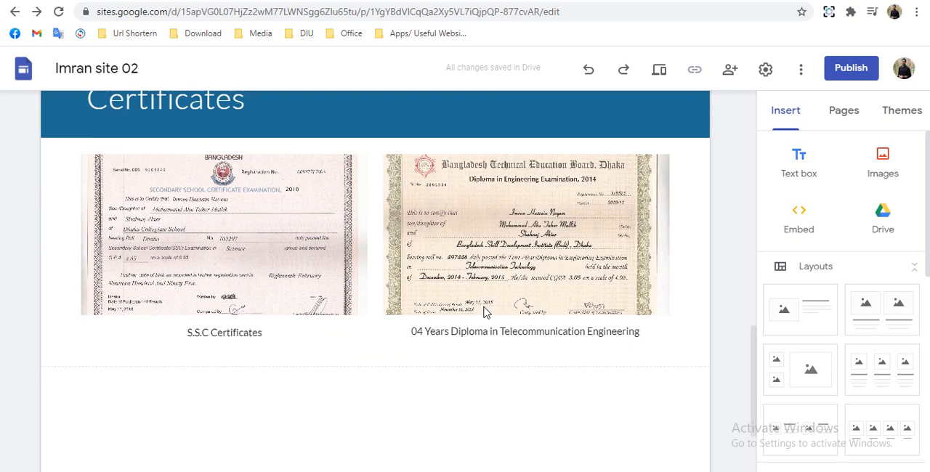
- Preview the site and look through the Education History page, from the header to the certificates and footer
scroll(483, 306, "up", 15)
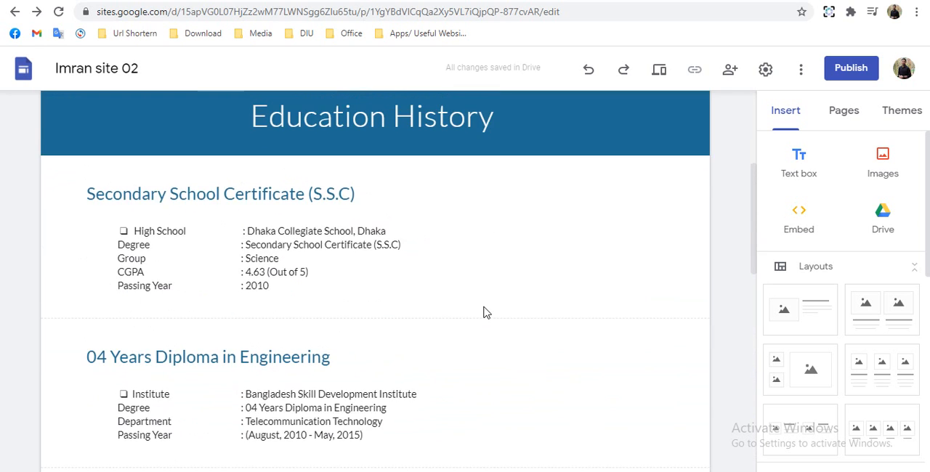
scroll(481, 311, "down", 15)
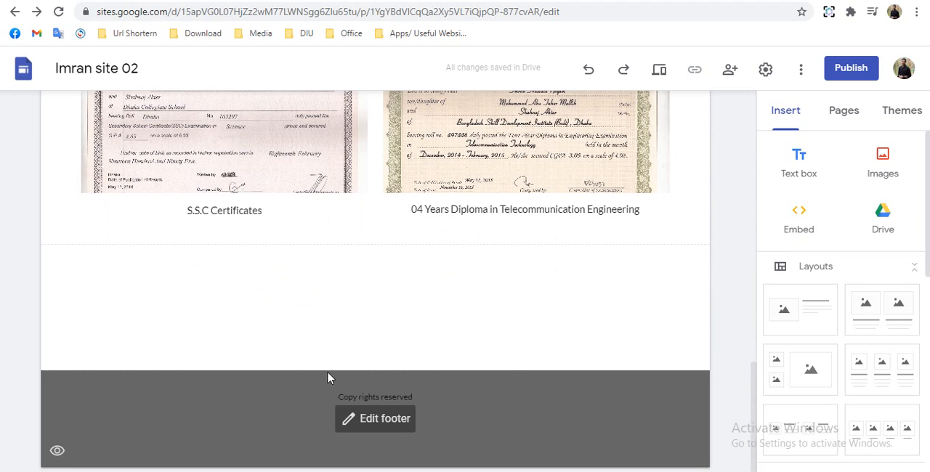
left_click(660, 74)
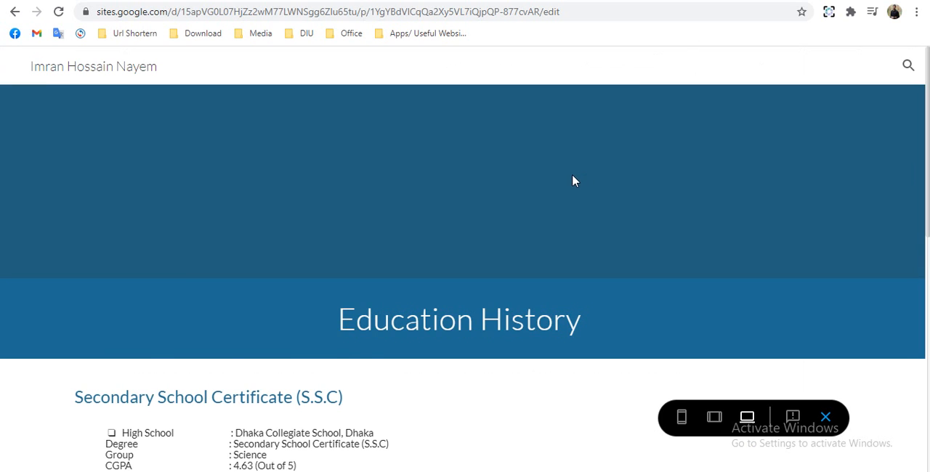
scroll(573, 180, "down", 5)
scroll(573, 181, "up", 5)
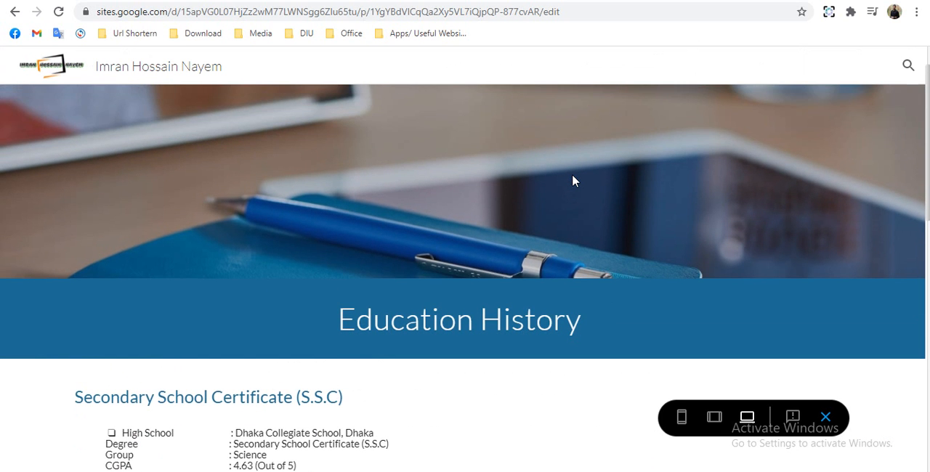
scroll(572, 181, "down", 10)
scroll(571, 183, "down", 1)
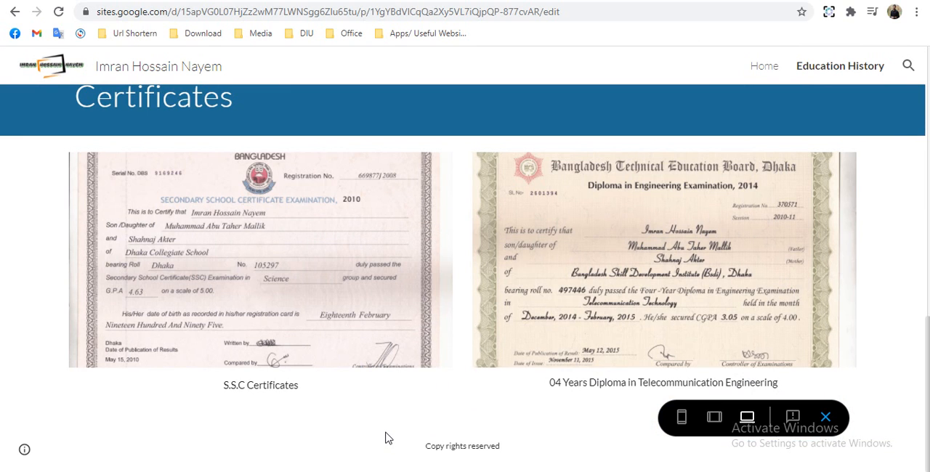
scroll(385, 435, "up", 2)
scroll(405, 410, "up", 8)
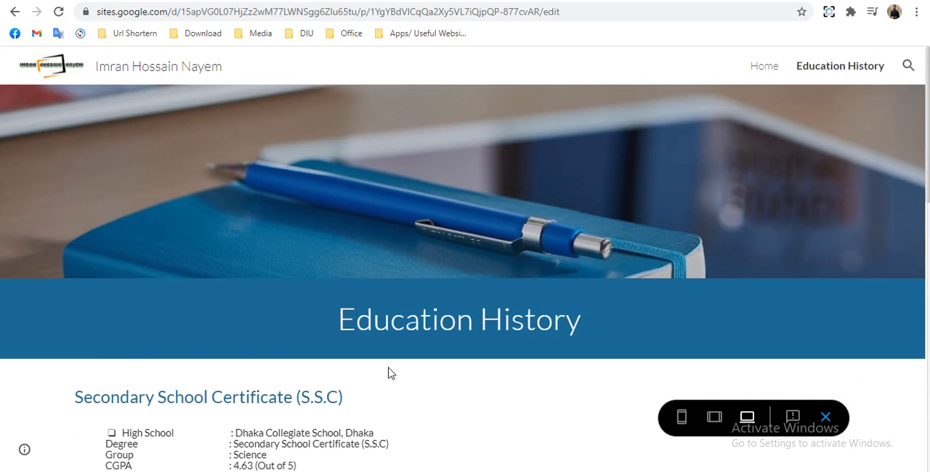
scroll(388, 372, "down", 5)
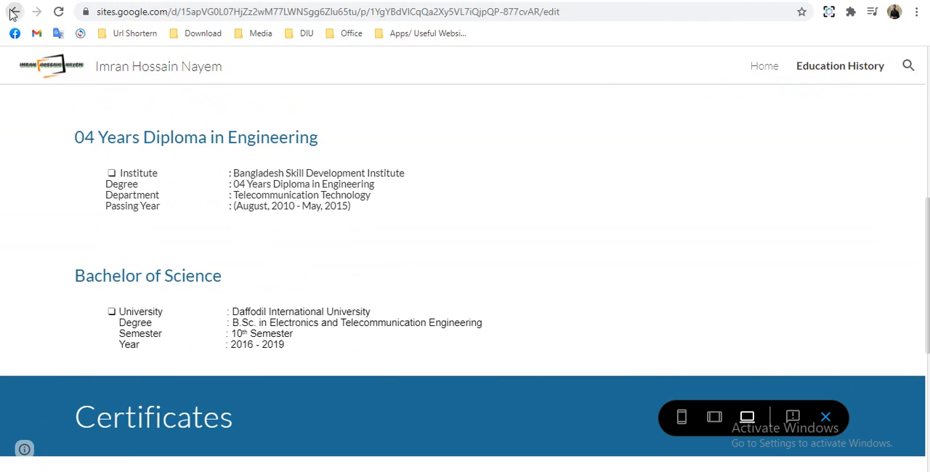
- Return to the Home page editor and create a new page named "Skills"
left_click(13, 14)
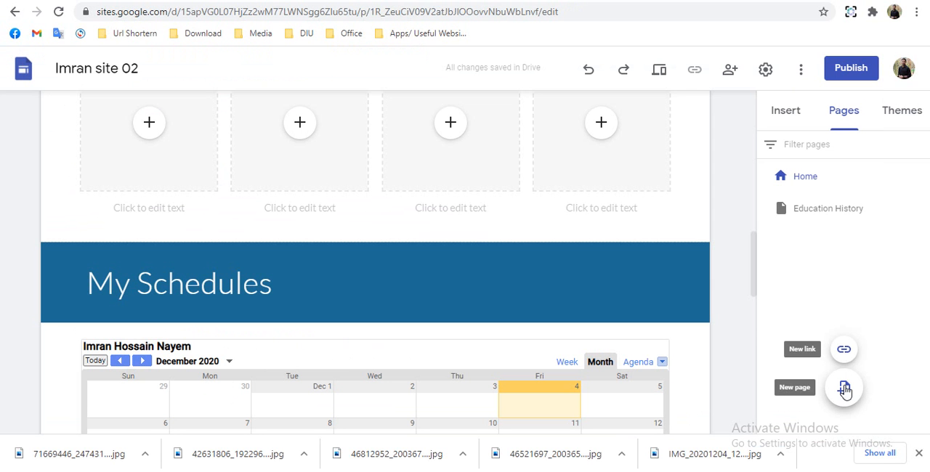
left_click(845, 390)
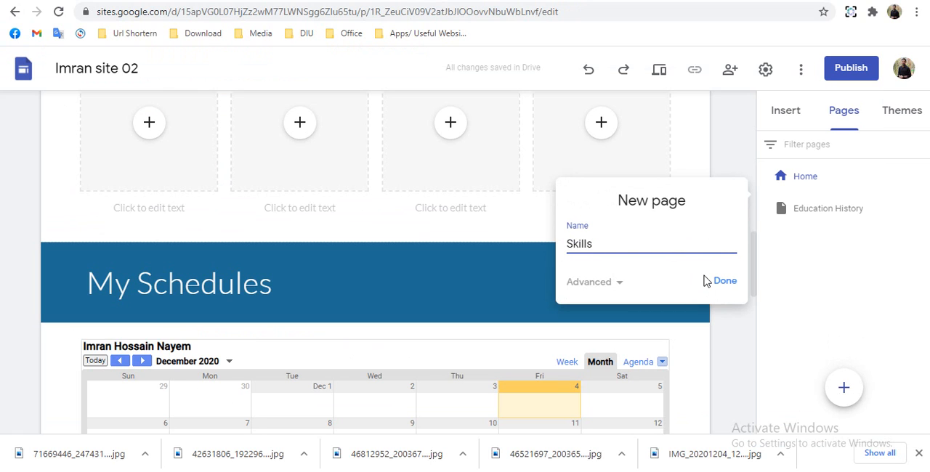
left_click(722, 285)
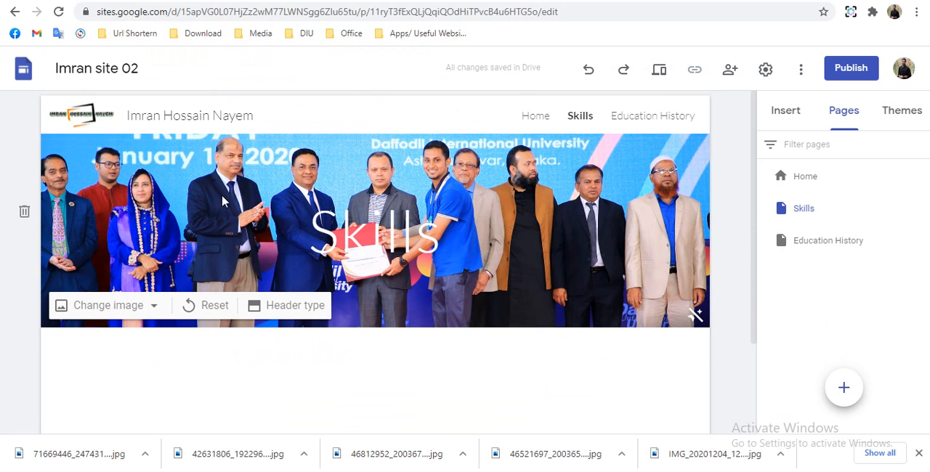
- Move the "Skills" title out of the header into its own section below and set that section's background to Emphasis 2
left_click(313, 220)
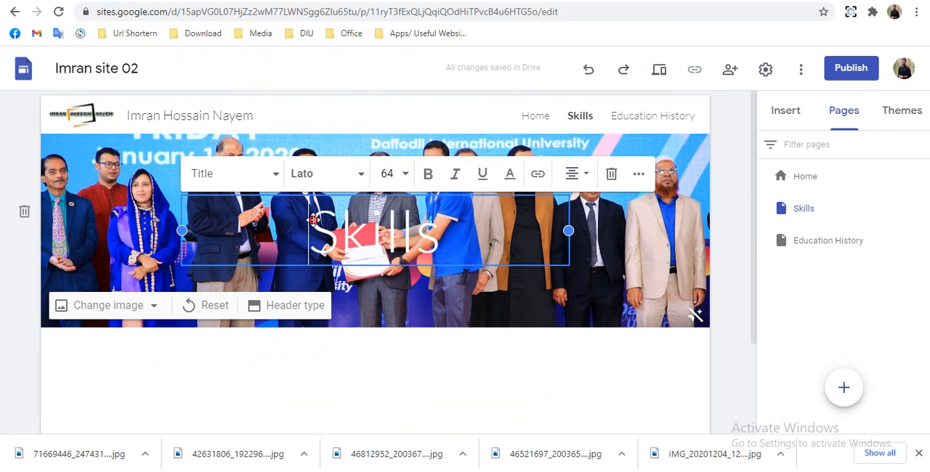
left_click_drag(313, 221, 316, 349)
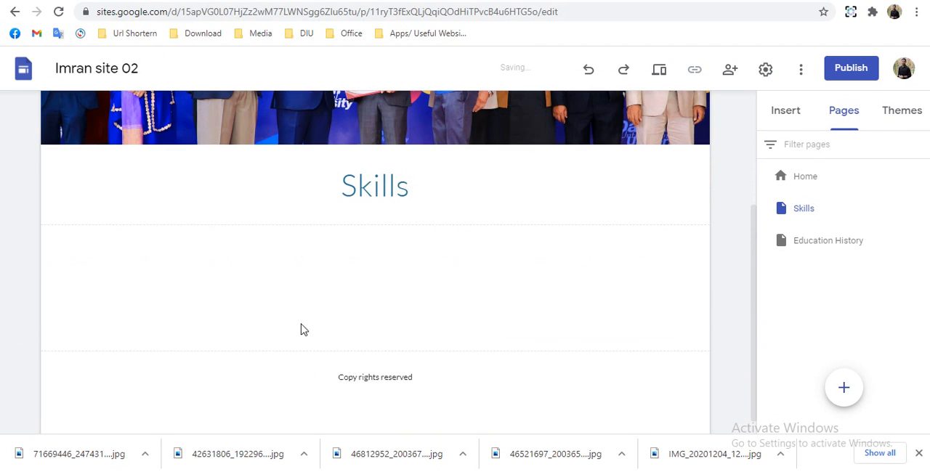
left_click(25, 165)
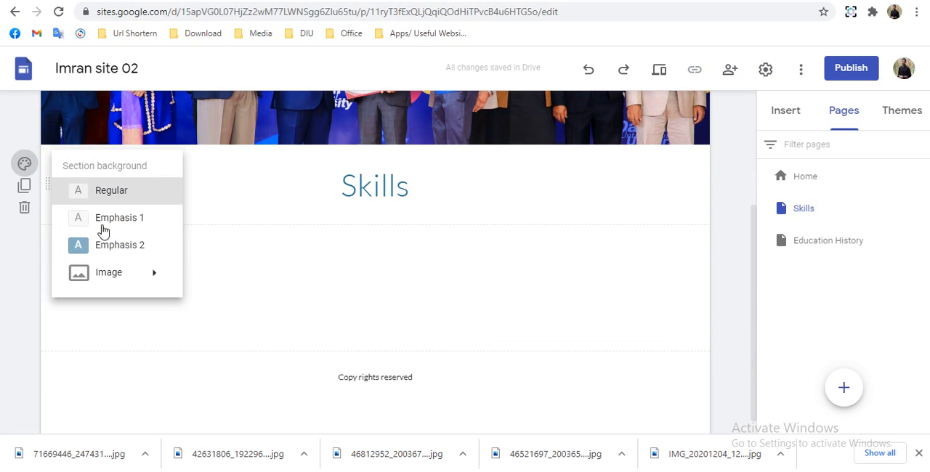
left_click(121, 252)
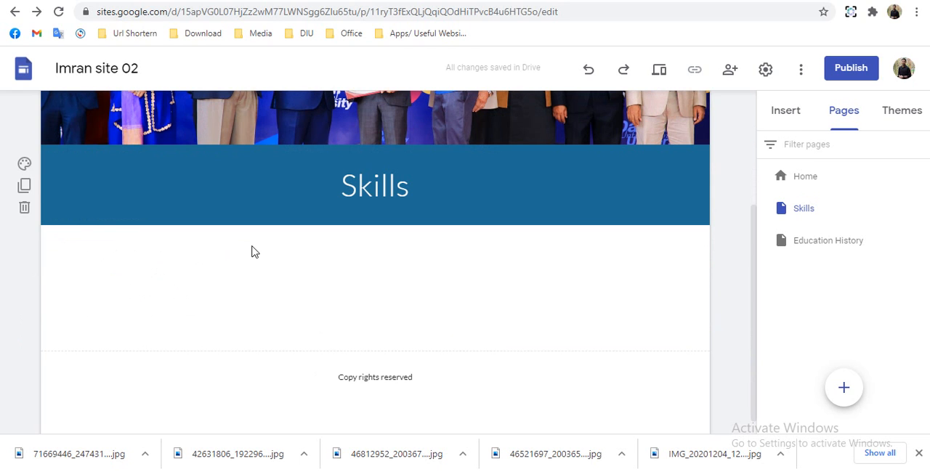
- Add collapsible text below the Skills title, headed "Computer Skills", and paste in the bulleted skills list running from Internet to Bangla Typing
left_click(786, 110)
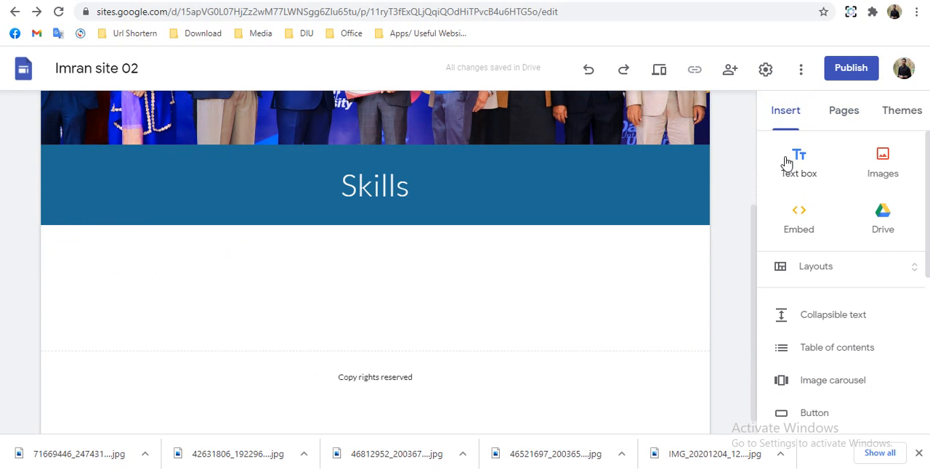
left_click(830, 322)
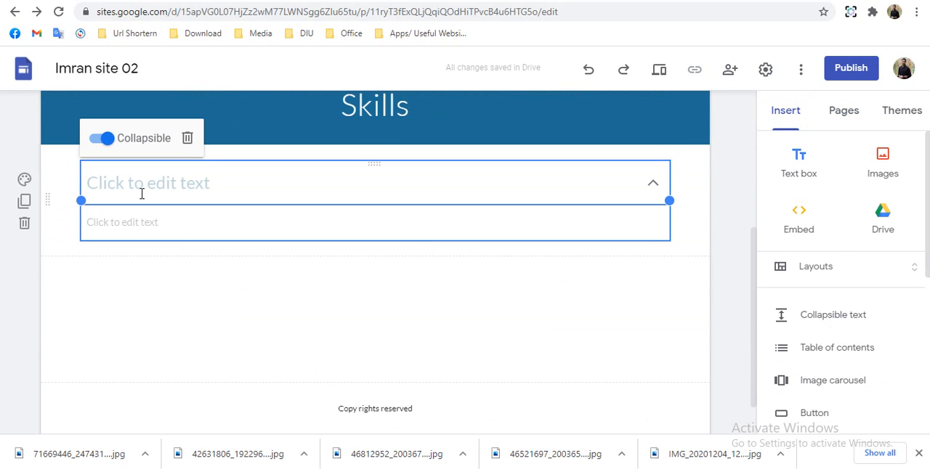
left_click(142, 194)
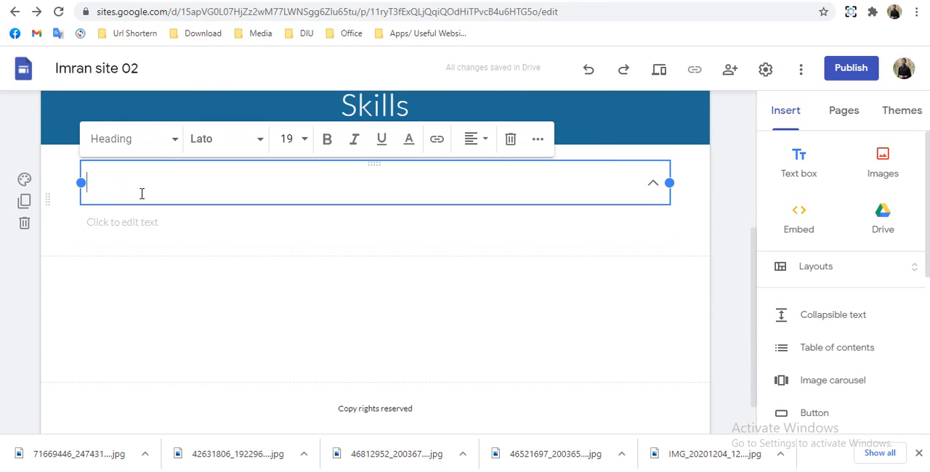
type("04 Years Diploma in Engineering")
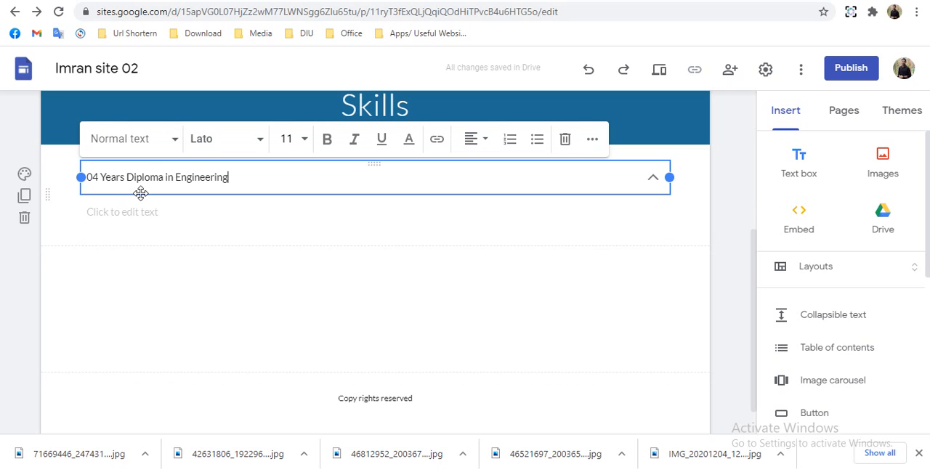
key("ctrl+z")
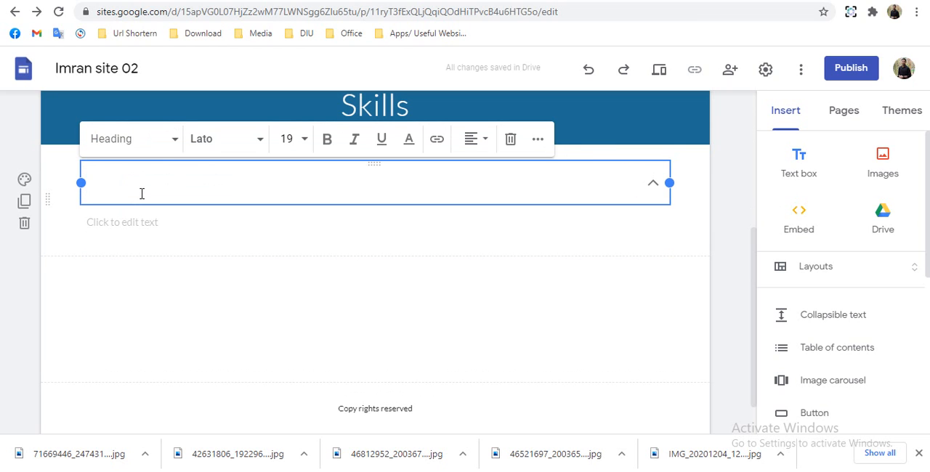
type("Computer Skills")
left_click(166, 211)
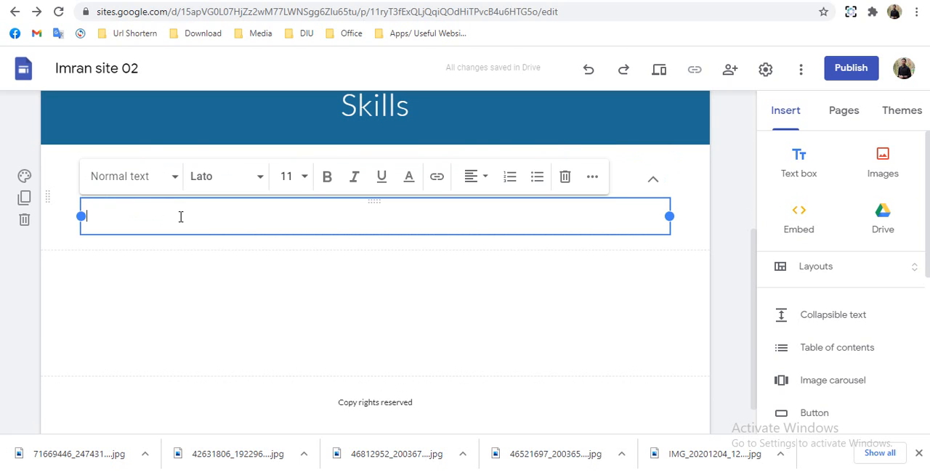
type("Internet\t: Email, Browsing Document Processing\t: MS office Suite, G Suites, Sites Graphics and Animation\t: Adobe Photoshop and Adobe Illustrator Operating system\t: Windows XP/2007  Bangla Typing\t: Bijoy Bayanno")
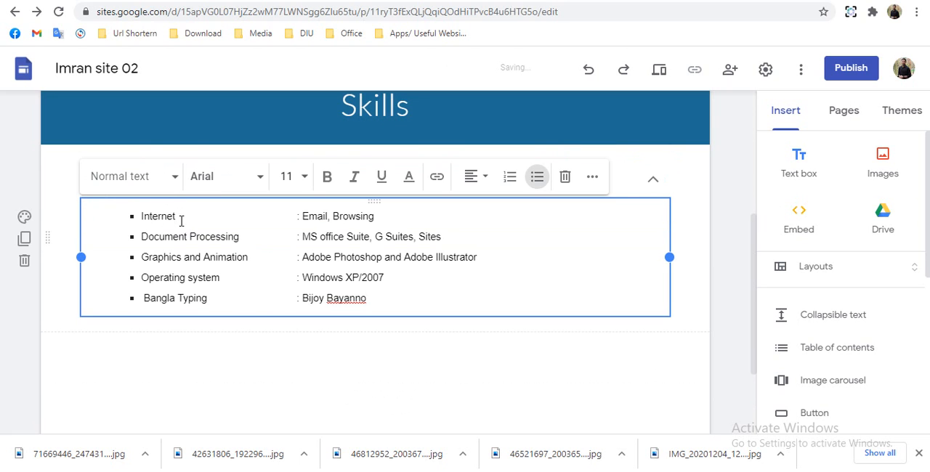
- Make the Computer Skills group non-collapsible so its heading and skills list are always expanded
left_click(720, 358)
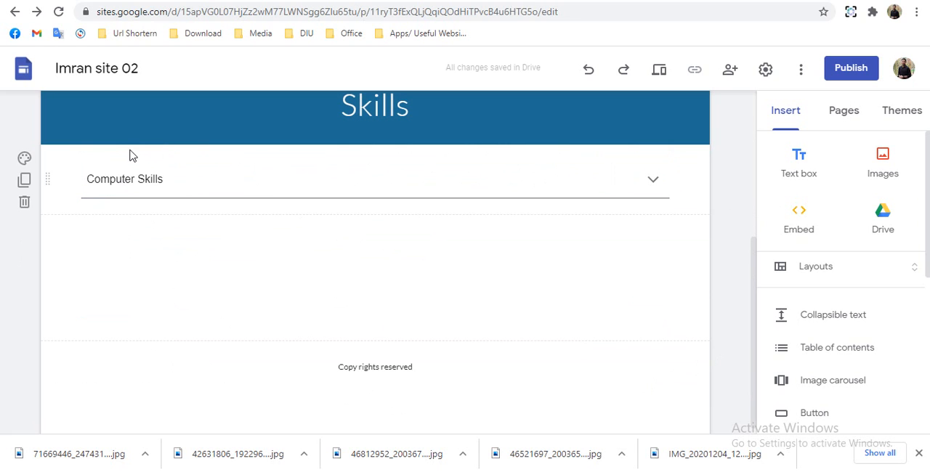
left_click(87, 167)
left_click(98, 140)
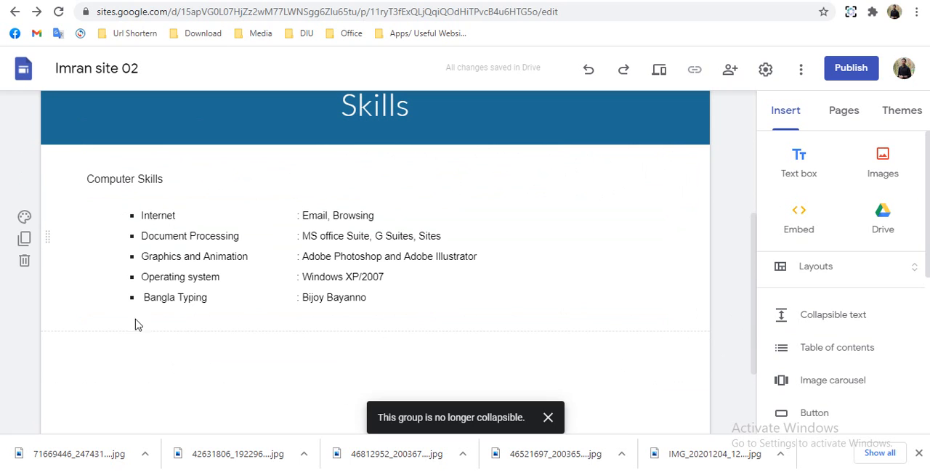
- Duplicate the Computer Skills section, retitle the copy "Technical Skills", and replace its list with the single Networking bullet, without an empty trailing bullet
left_click(29, 237)
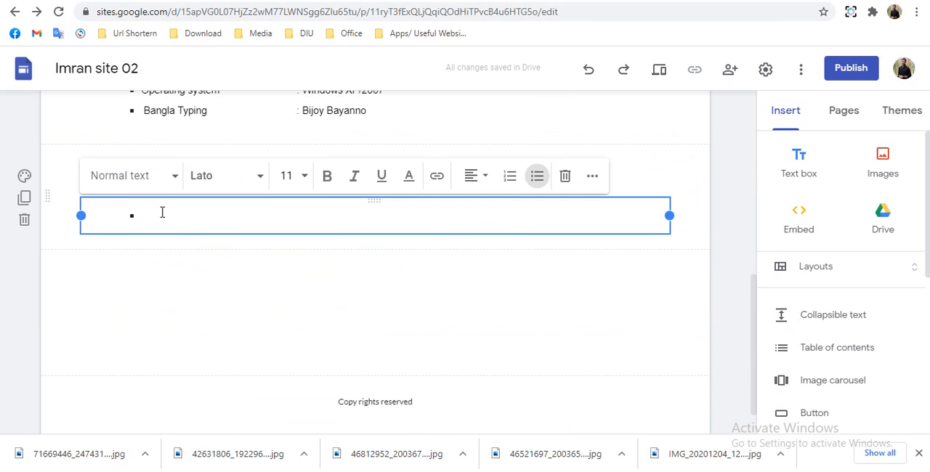
type("Networking\t: Network Management Mikrotik, Site Survey and Acquisition")
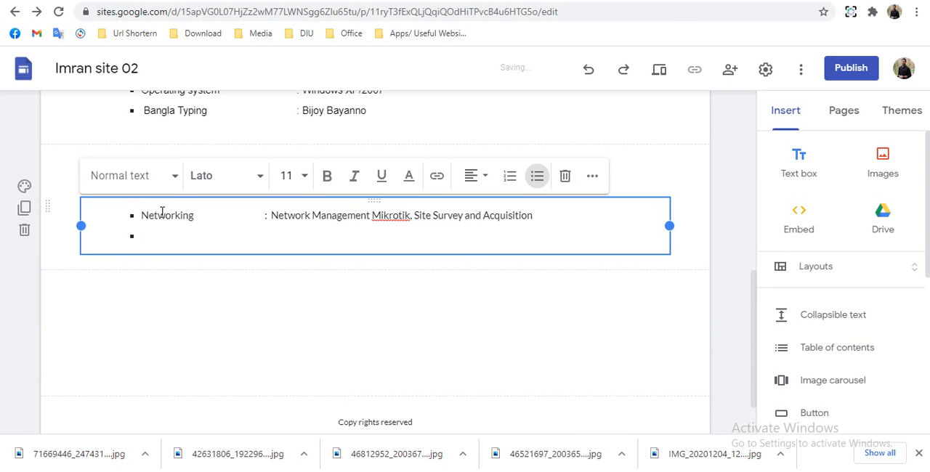
key("BackSpace")
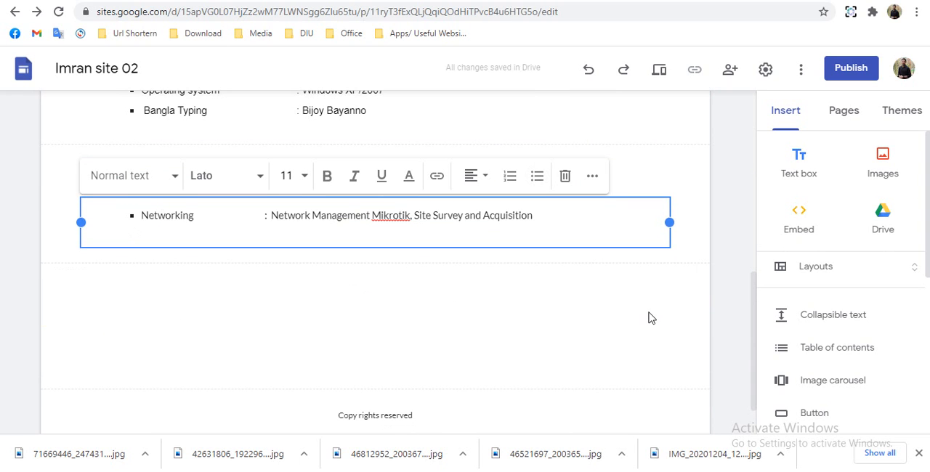
left_click(650, 316)
- Duplicate the Technical Skills section, retitle the copy "Other Attributes", and paste in the bulleted attributes list ending with "Ready to work as full time or part time."
mouse_move(56, 170)
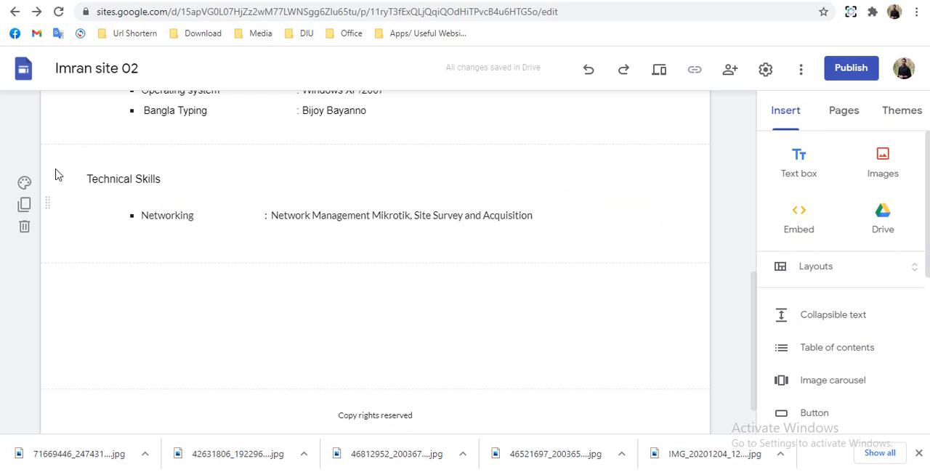
left_click(24, 183)
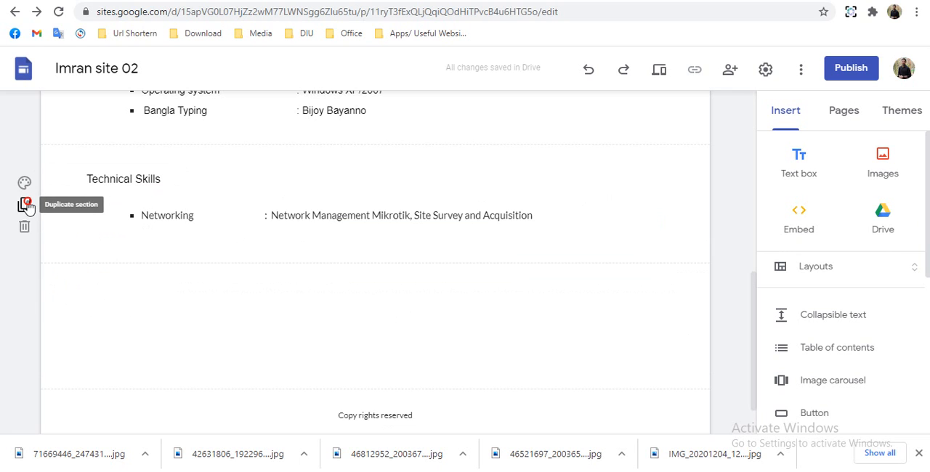
left_click(26, 206)
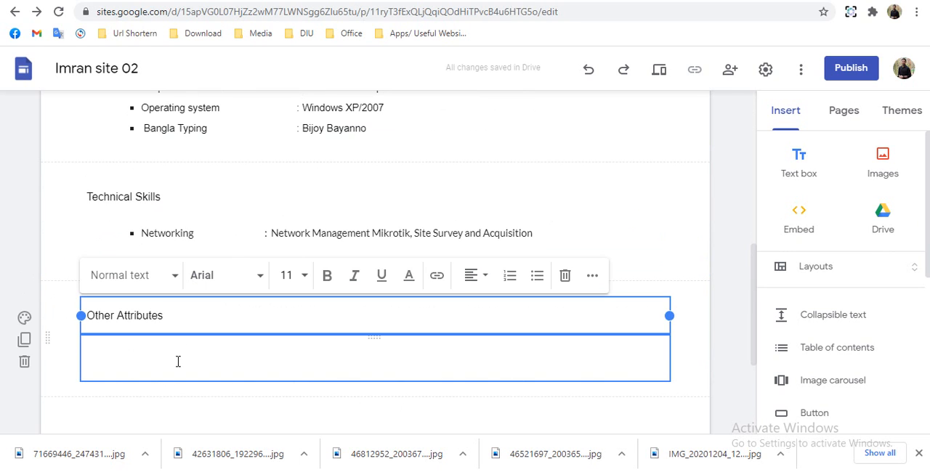
left_click(178, 361)
type("I have a good ability to run group projects on target. Able to work and stay focused under pressure Good communication and interpersonal skills Get along well with colleagues Good in analytical skills A strong will power with desire to contribute and succeed Ready to do things differently if it aids better results. Ready to work as full time or part time.")
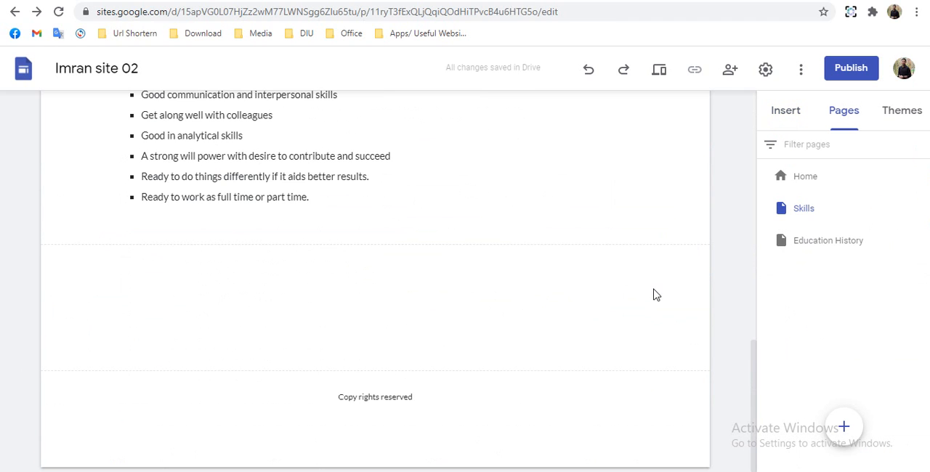
- Select the Skills page in the site's page list
left_click(795, 212)
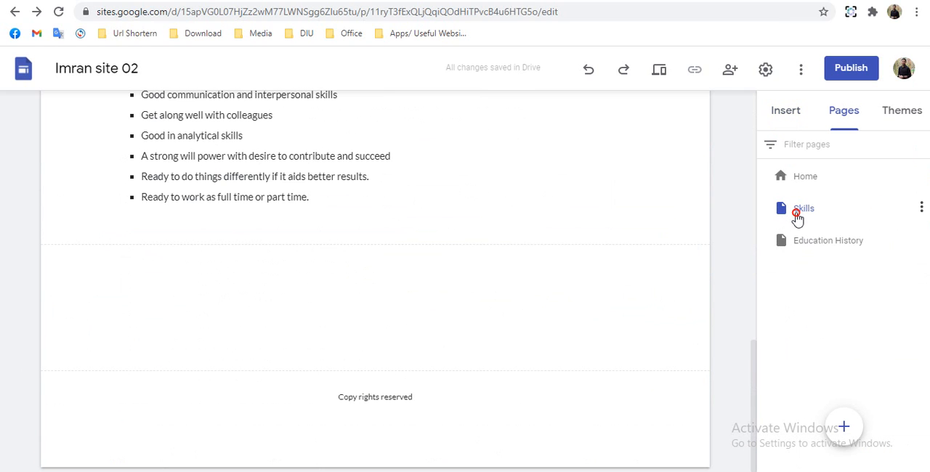
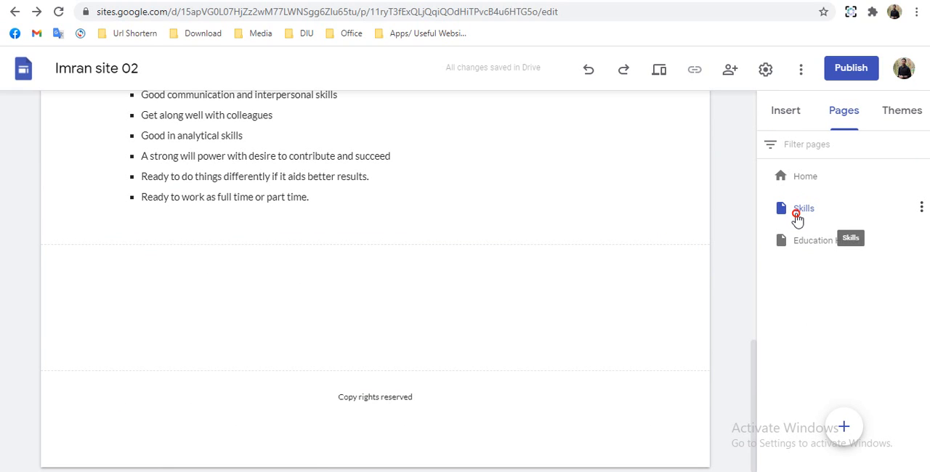
- Reorder the site's pages so that Skills comes directly after Education History
left_click(797, 216)
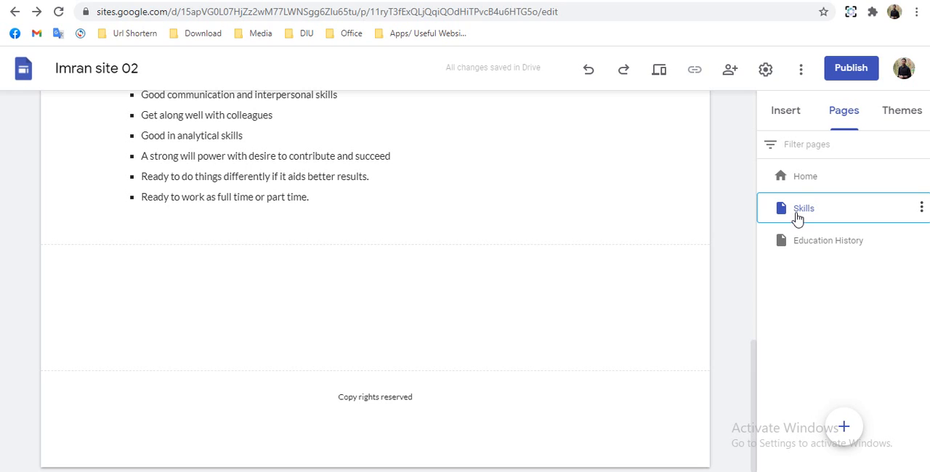
left_click_drag(786, 211, 791, 263)
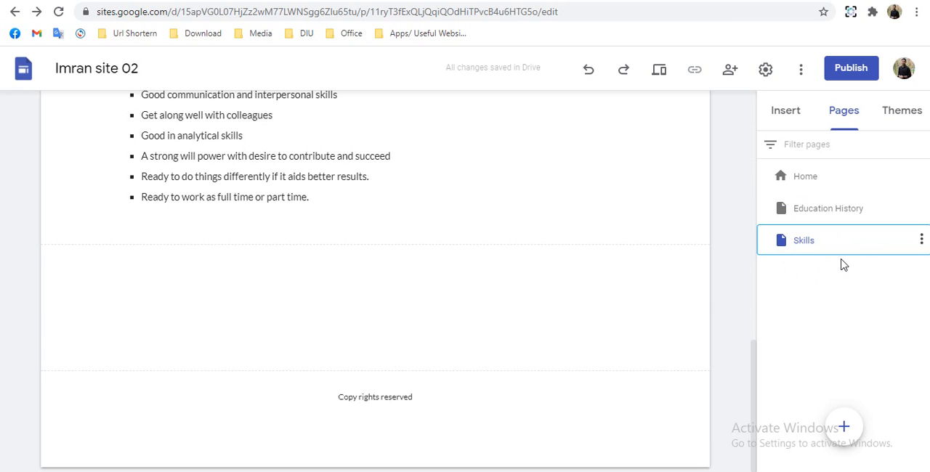
left_click(796, 254)
left_click_drag(796, 255, 780, 247)
left_click(922, 239)
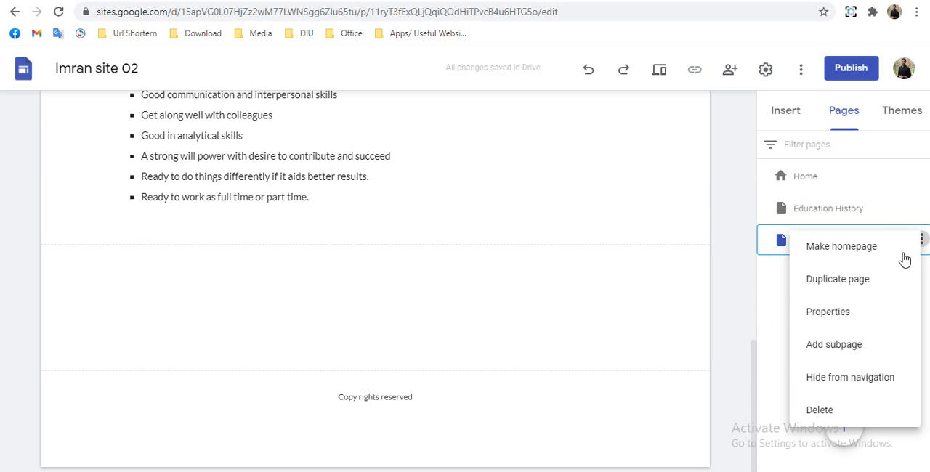
left_click(732, 327)
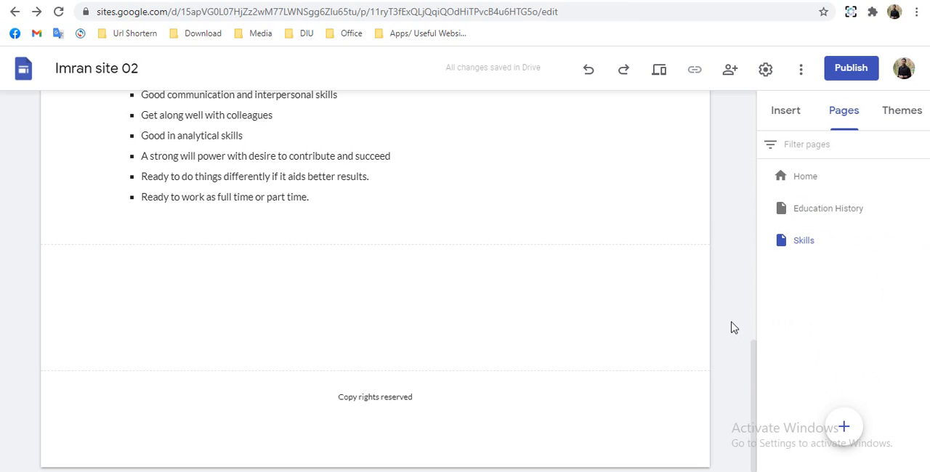
- Create a new page named "Employment History"
mouse_move(845, 432)
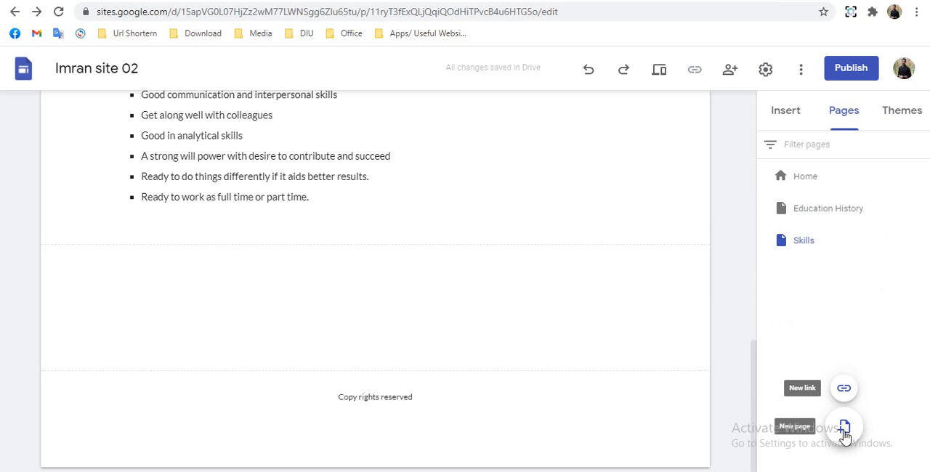
left_click(845, 430)
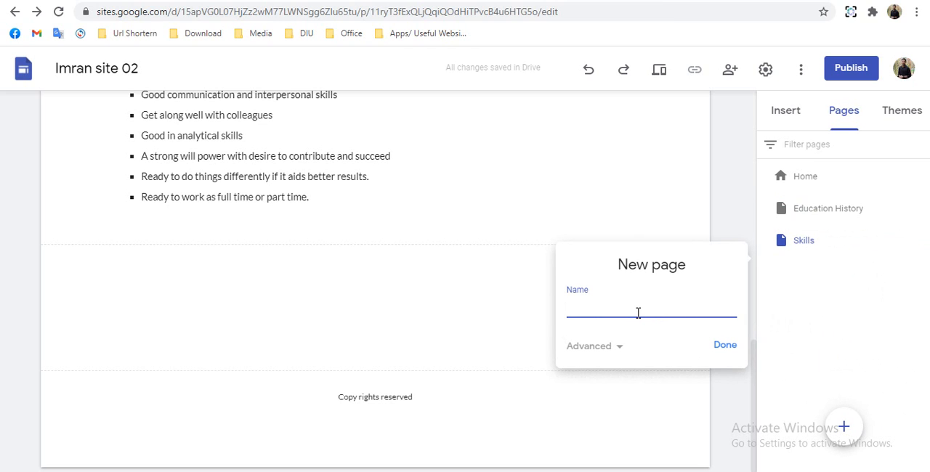
type("Edu")
key("BackSpace")
type("mployement History")
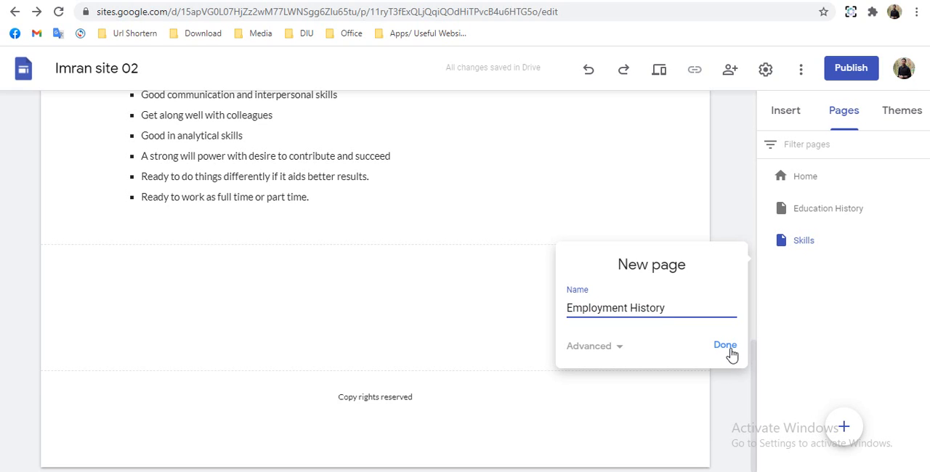
left_click(729, 351)
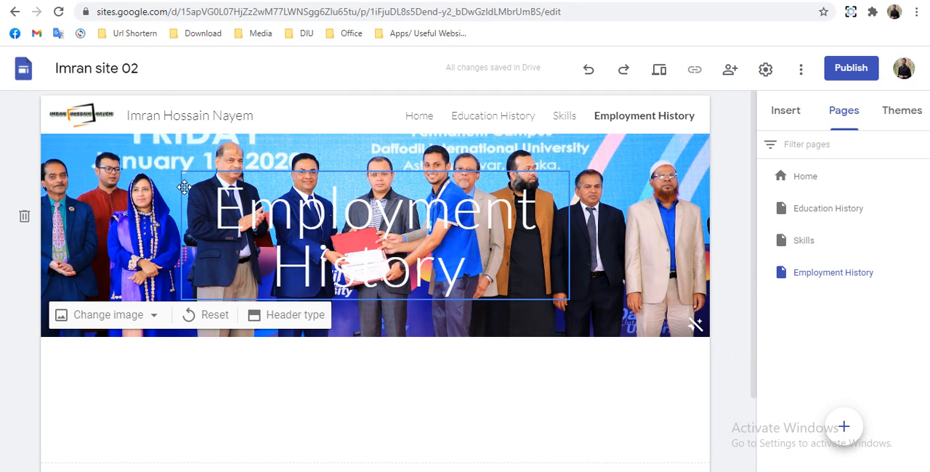
- Place the Employment History title below the banner image and add a two-column layout with image and text placeholders beneath it
left_click_drag(235, 298, 231, 372)
scroll(230, 374, "down", 3)
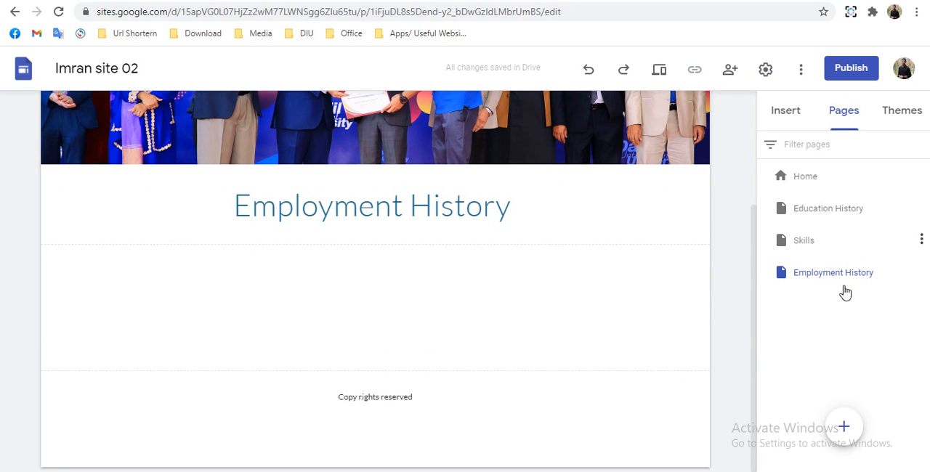
left_click(785, 115)
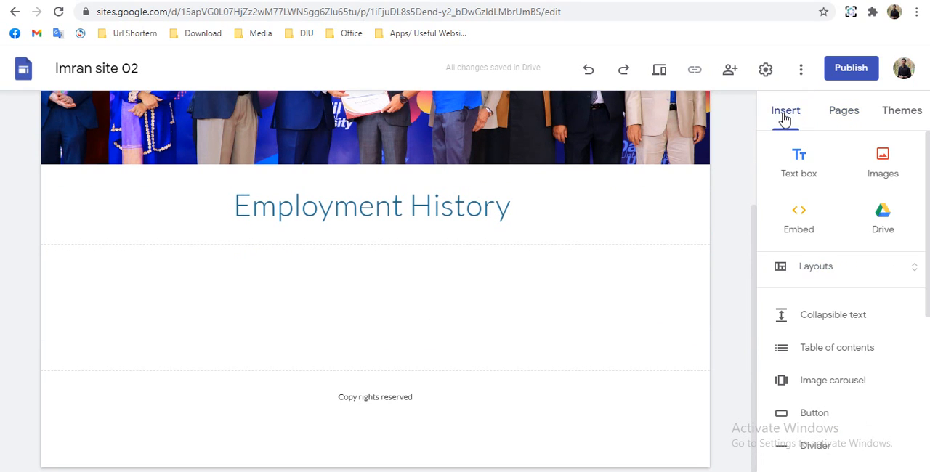
left_click(815, 275)
left_click_drag(897, 316, 463, 317)
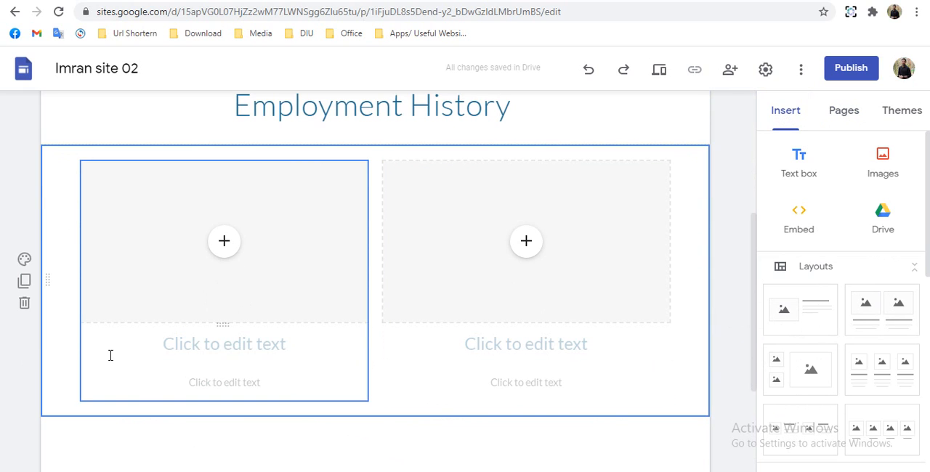
- Delete the heading placeholders under both image placeholders, keeping only the normal text captions
left_click(109, 355)
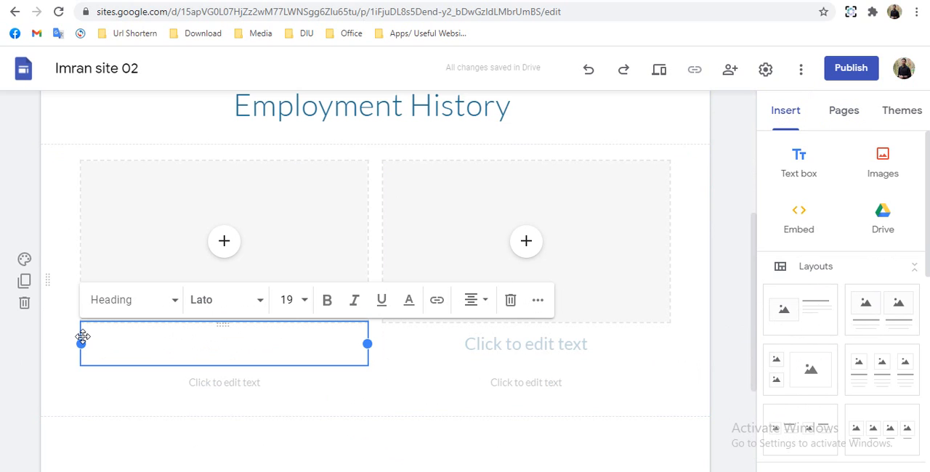
left_click(510, 300)
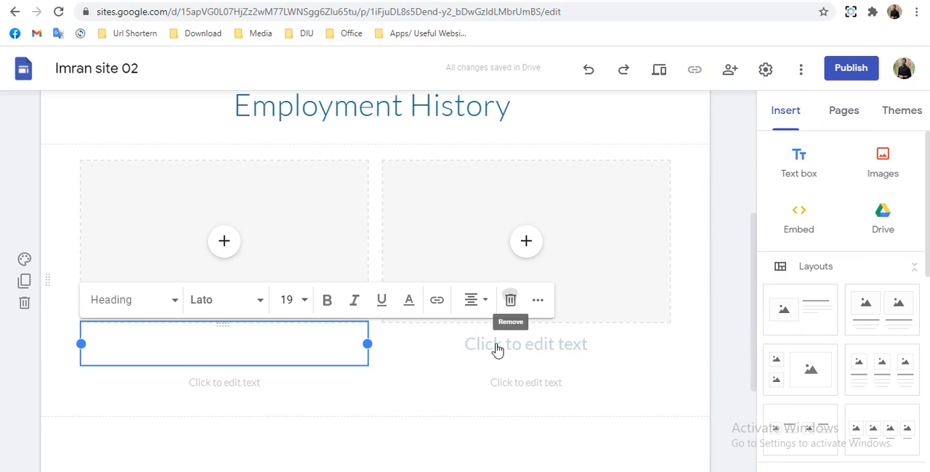
left_click(395, 350)
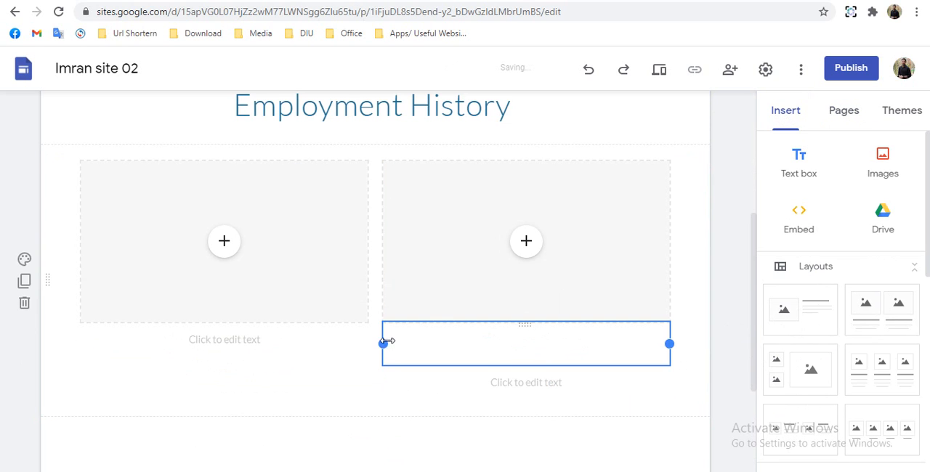
- Caption the first column's image placeholder "Current Employment"
left_click(251, 339)
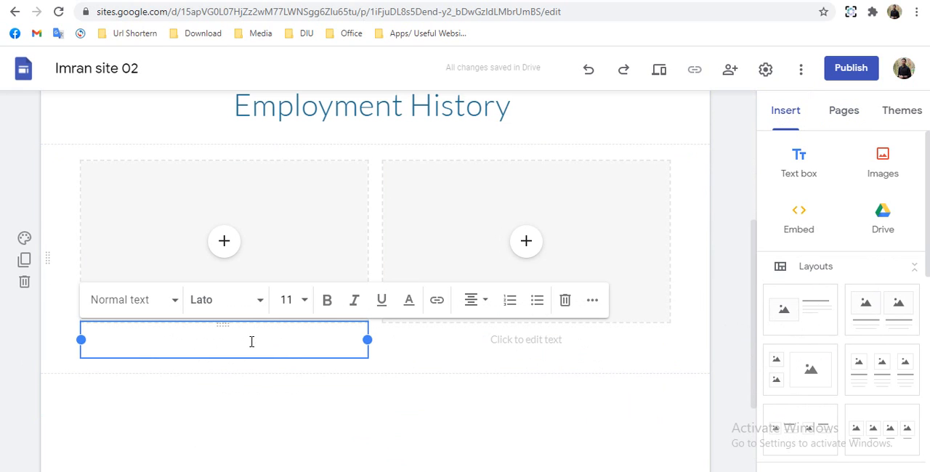
type("Cur")
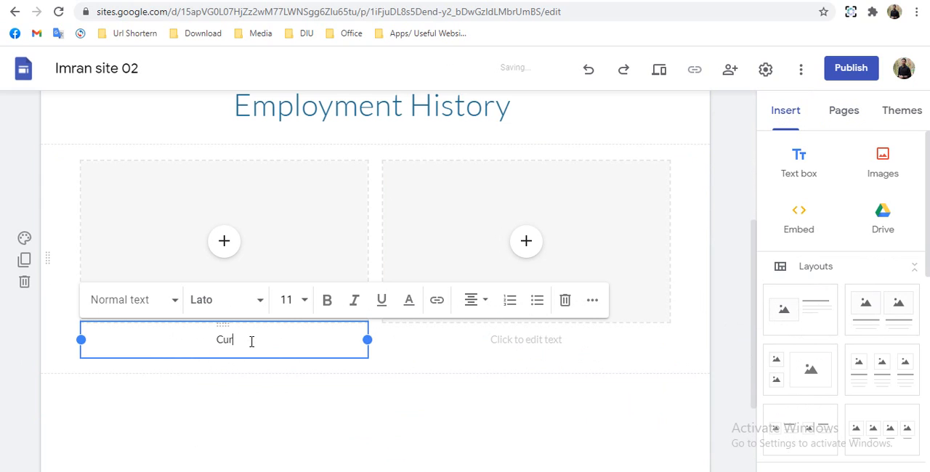
type("rent Employment")
- Caption the second column's image placeholder "Previous Employment"
left_click(506, 346)
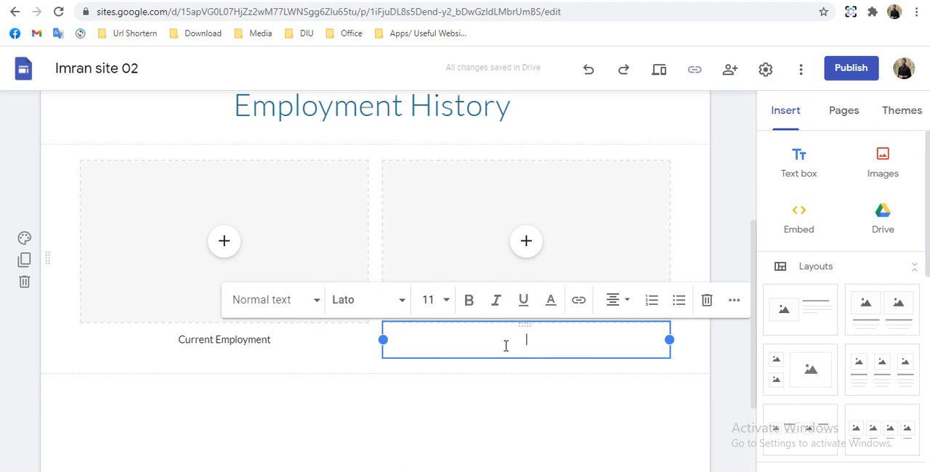
type("Previo")
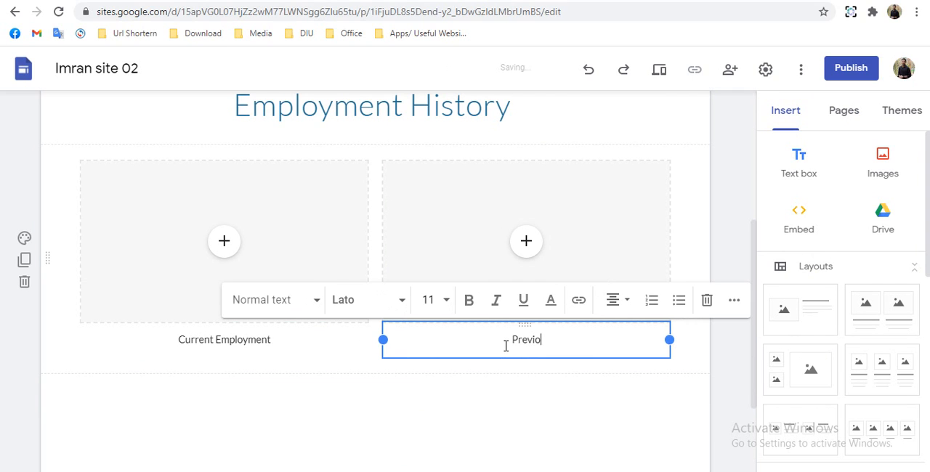
type("us Employem")
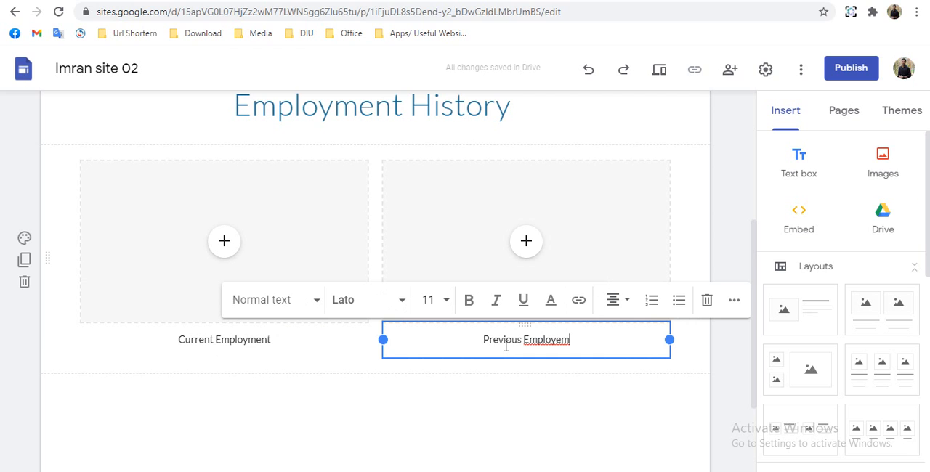
type("e")
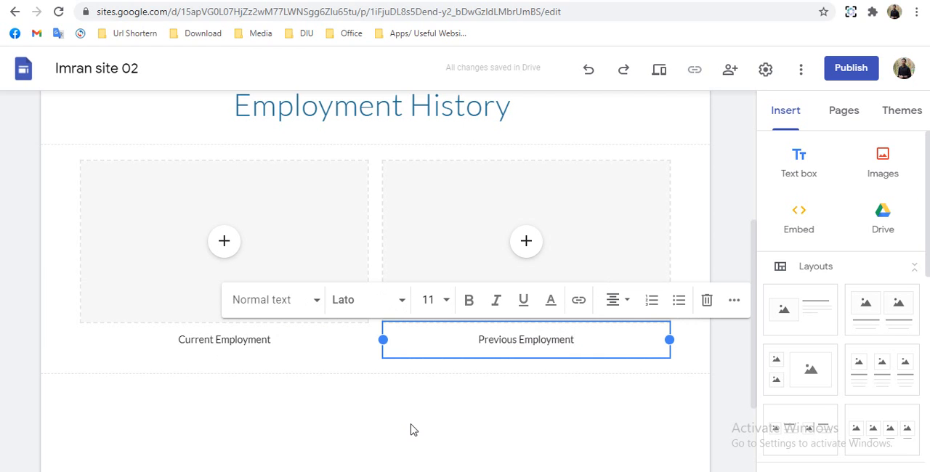
left_click(469, 426)
- Upload the blue tie-and-pin image 88e090cdd282b3763d722ecf644685c2 into the placeholder above Current Employment
left_click(222, 212)
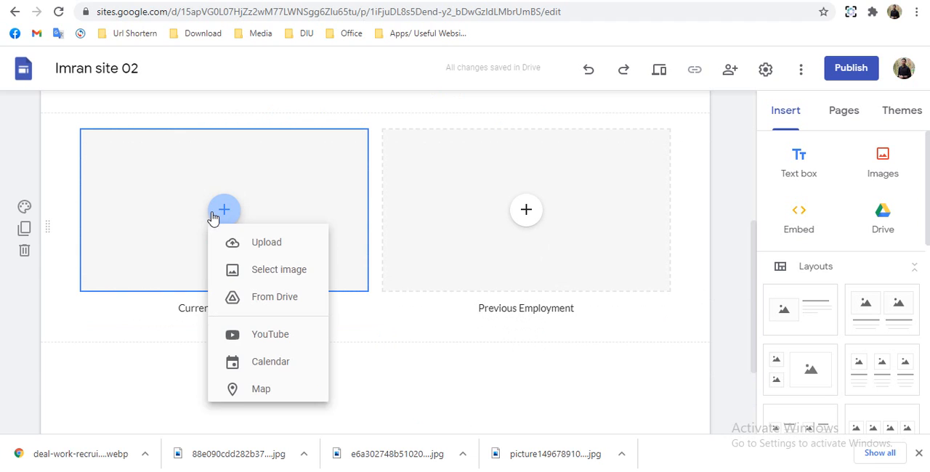
left_click(263, 247)
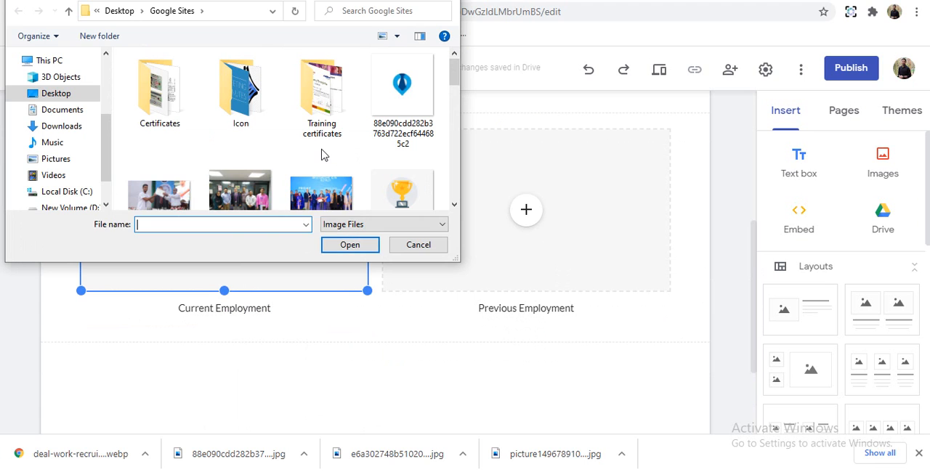
scroll(323, 155, "down", 5)
scroll(323, 145, "up", 5)
left_click(408, 95)
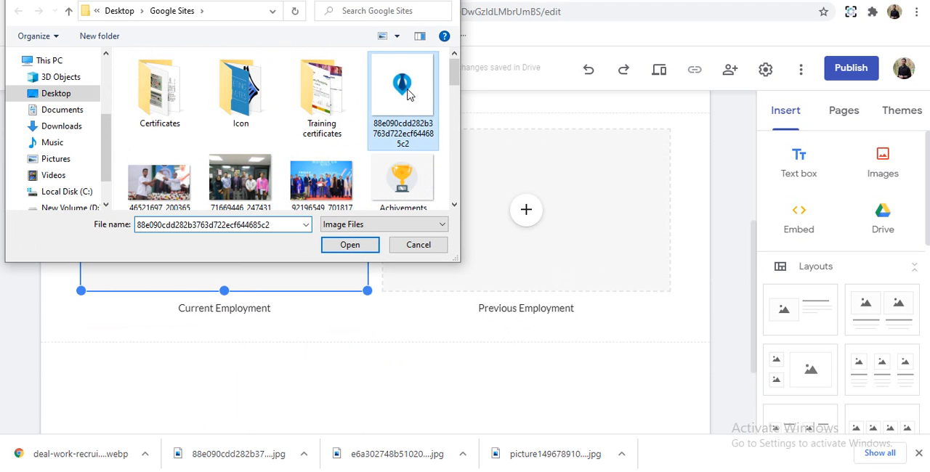
left_click(350, 245)
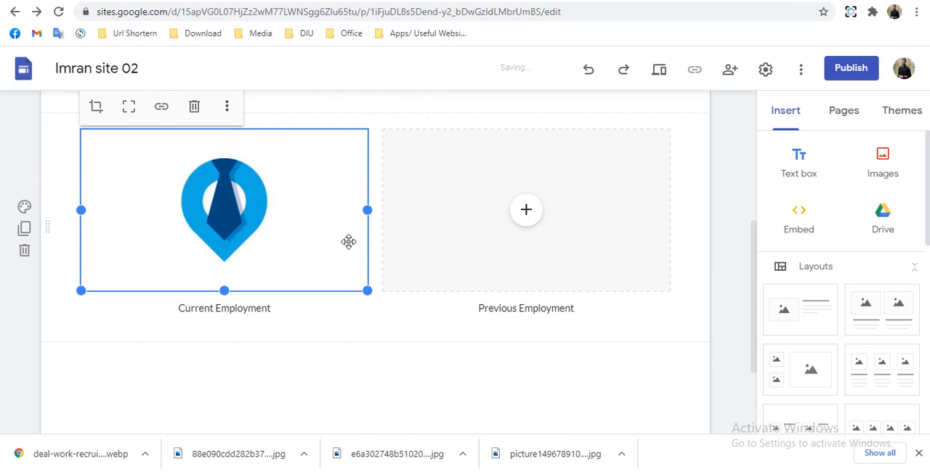
- Upload the green figure and blue gear logo into the placeholder above Previous Employment
left_click(511, 220)
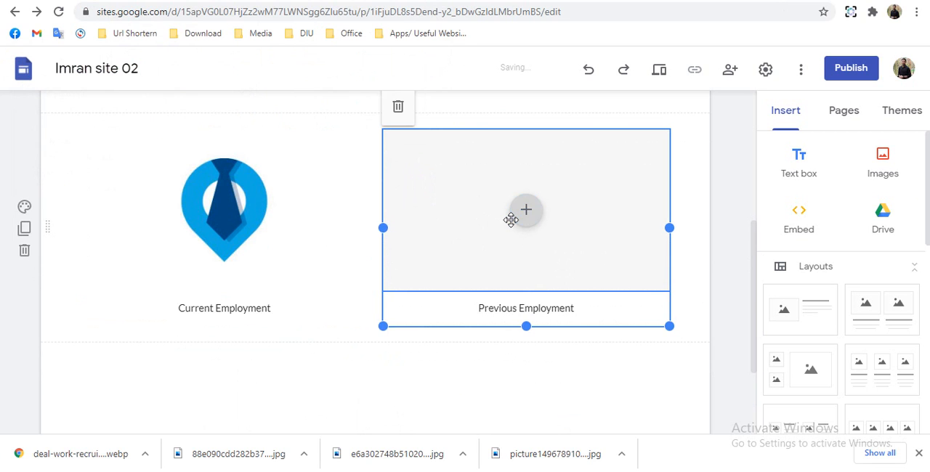
left_click(527, 213)
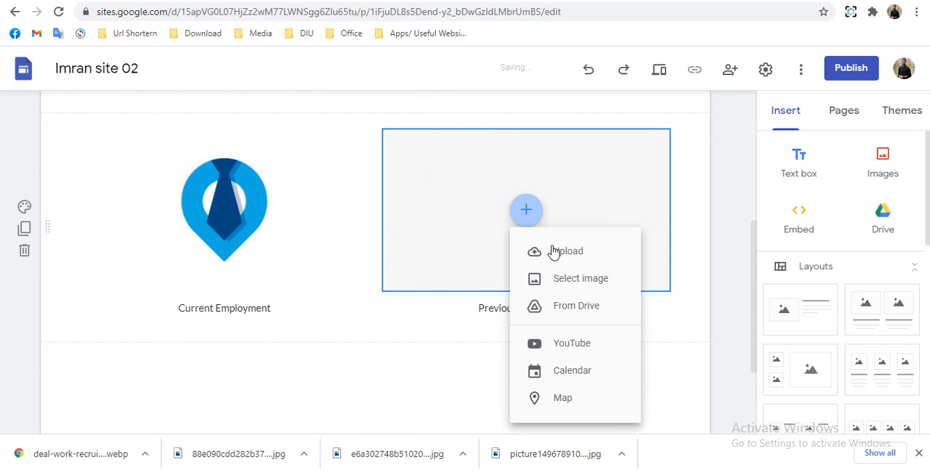
left_click(577, 254)
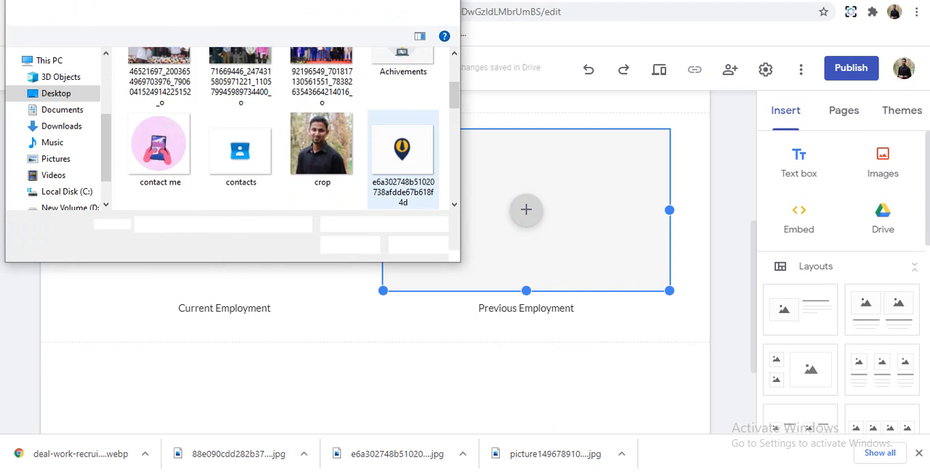
left_click(350, 245)
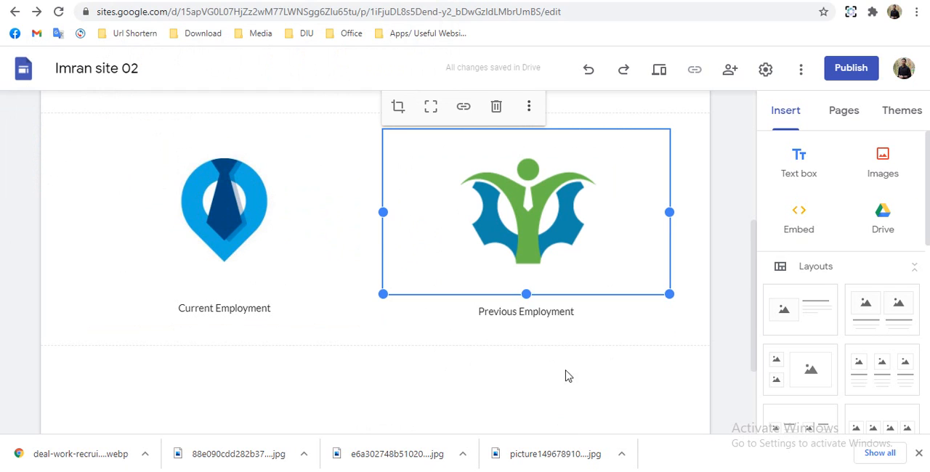
left_click(702, 348)
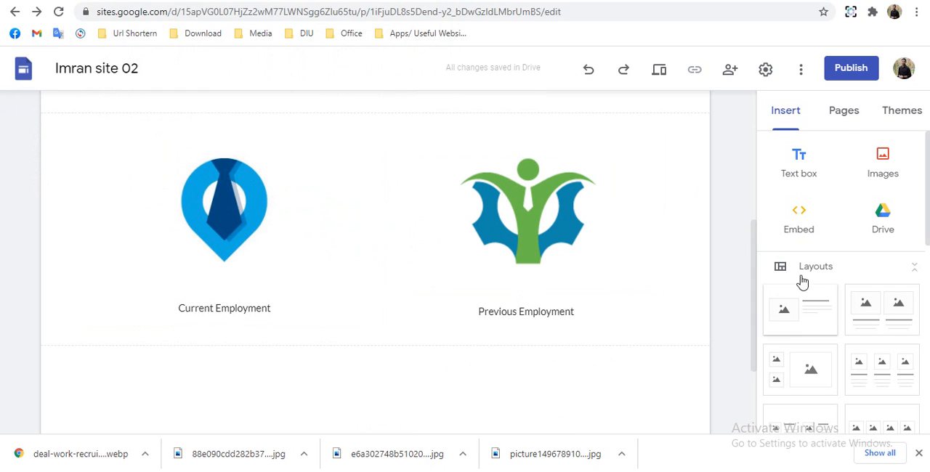
- Add a subpage named "Current Employment" under the Employment History page
left_click(845, 115)
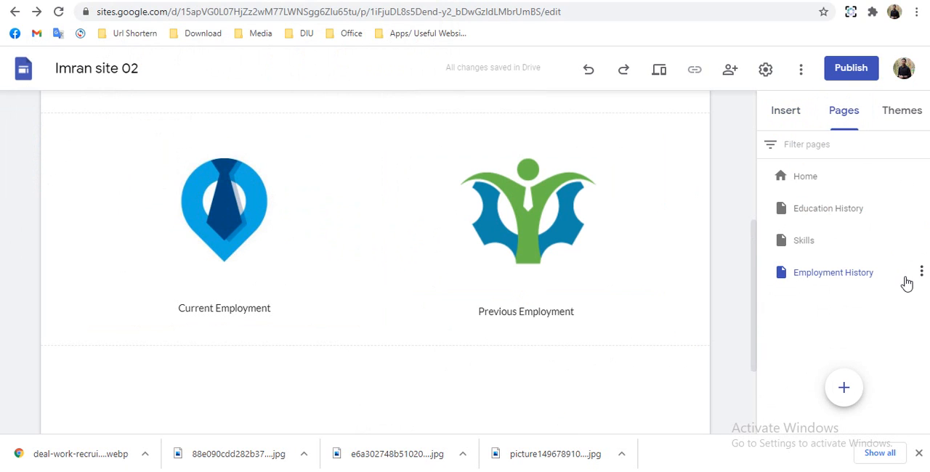
left_click(921, 273)
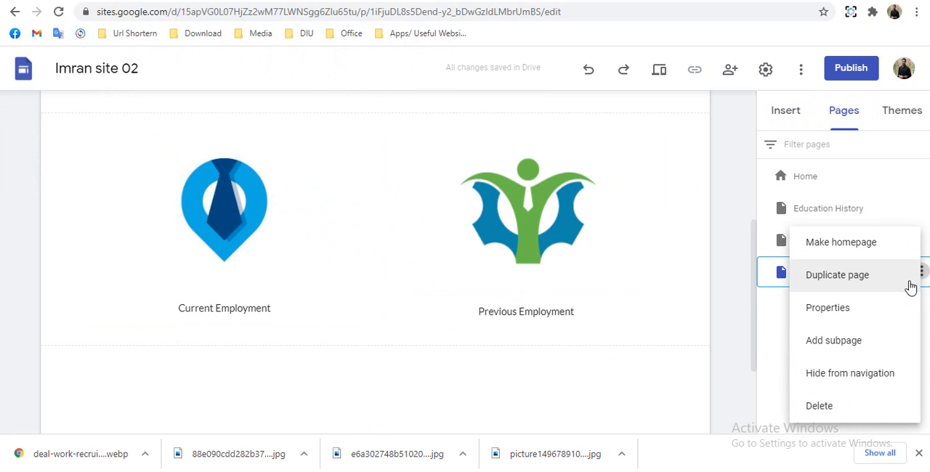
left_click(852, 344)
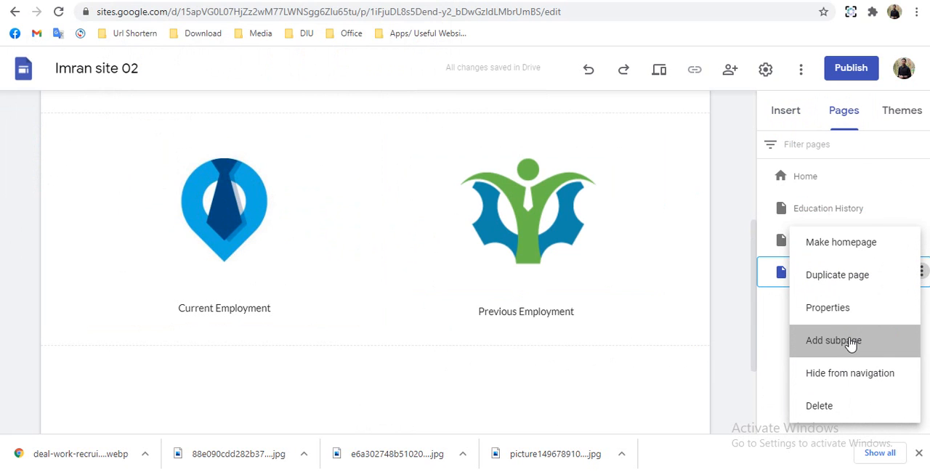
type("Current Employment")
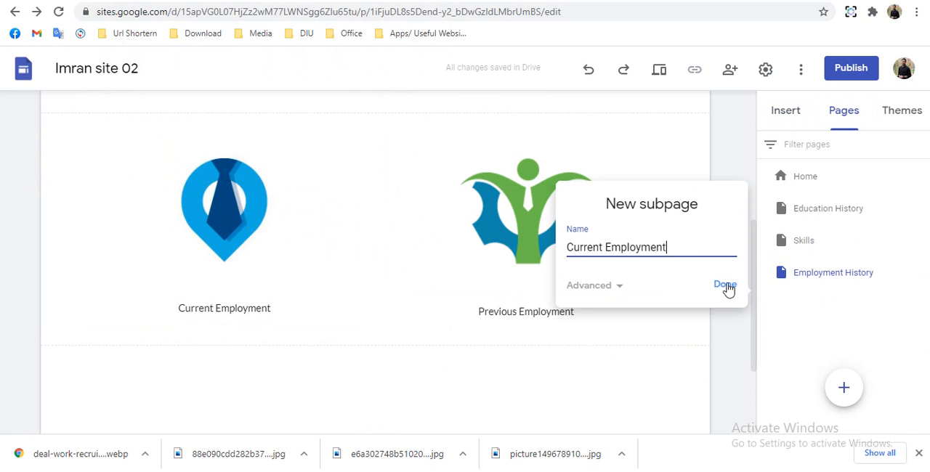
left_click(725, 285)
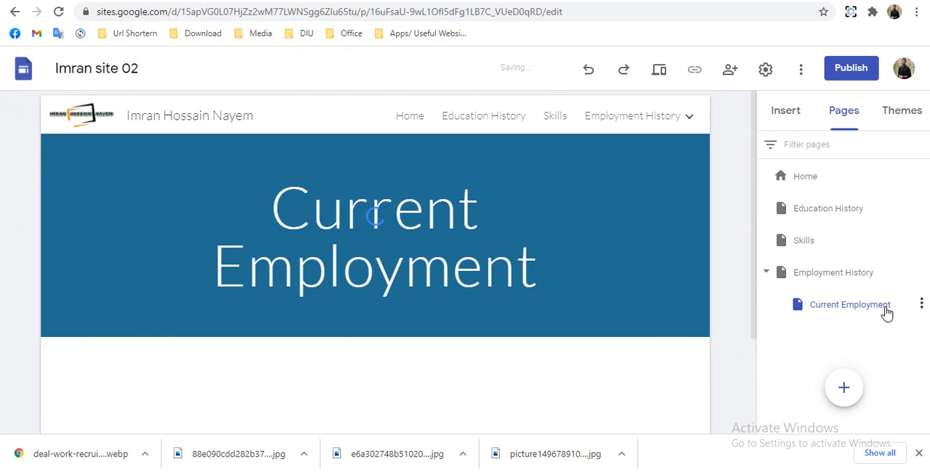
- Add a second subpage named "Previous Employment" under the Employment History page
left_click(921, 305)
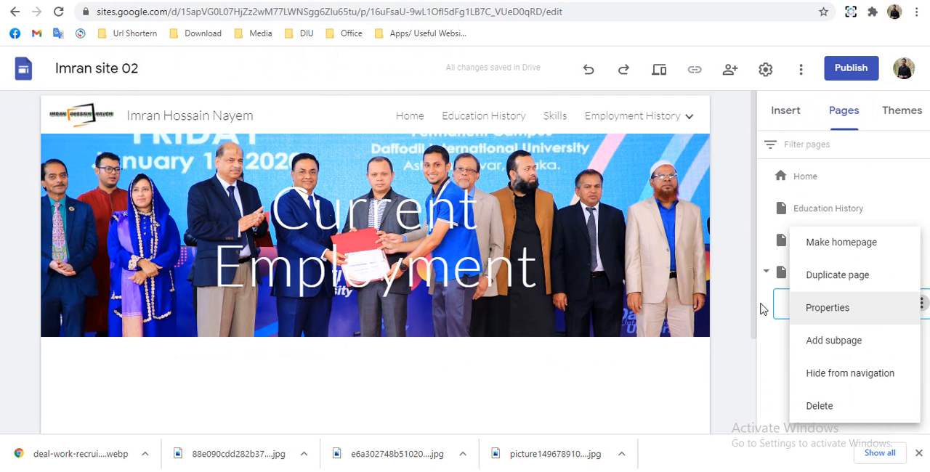
left_click(739, 343)
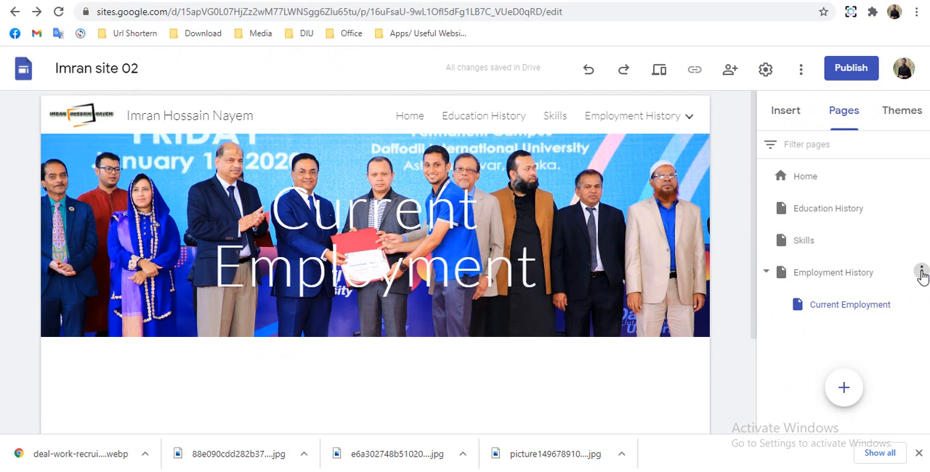
left_click(922, 273)
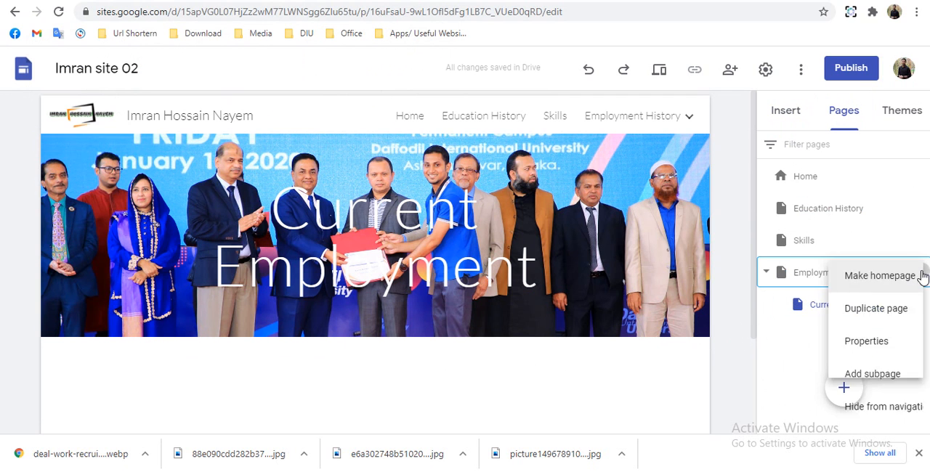
left_click(845, 373)
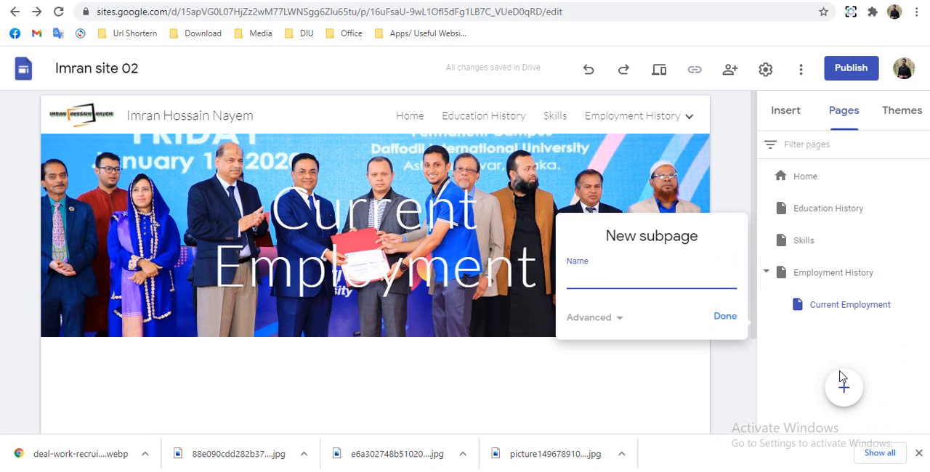
type("Previous Employment")
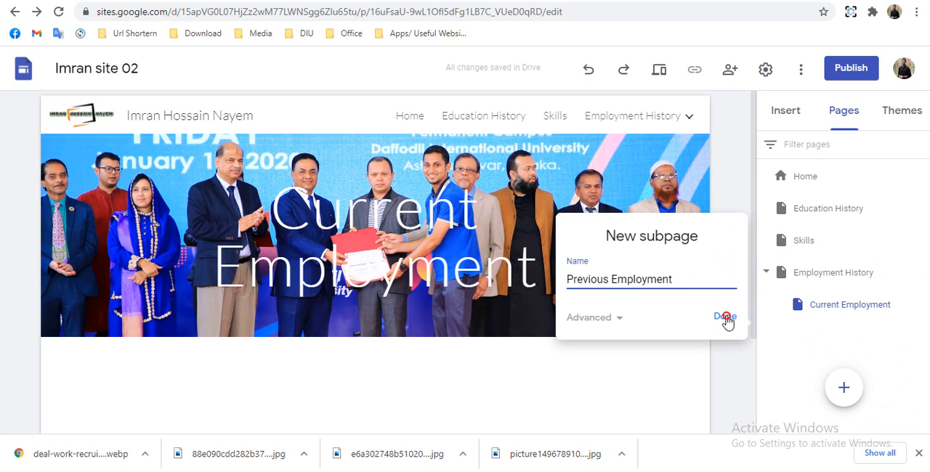
left_click(726, 318)
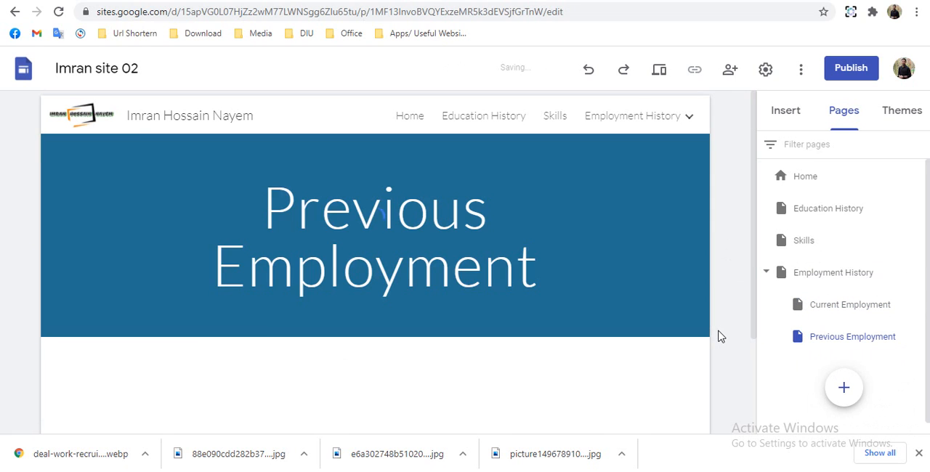
- On the Employment History page, link the blue tie-and-pin image to the Current Employment page
left_click(818, 274)
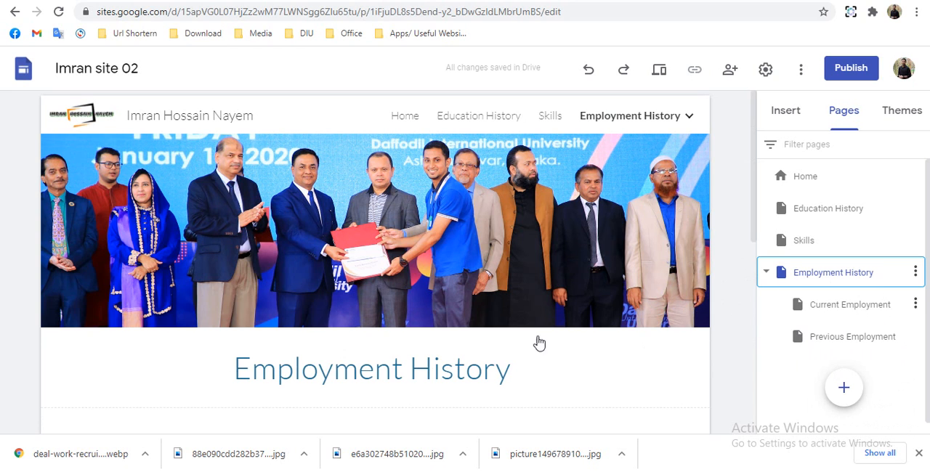
scroll(552, 335, "down", 5)
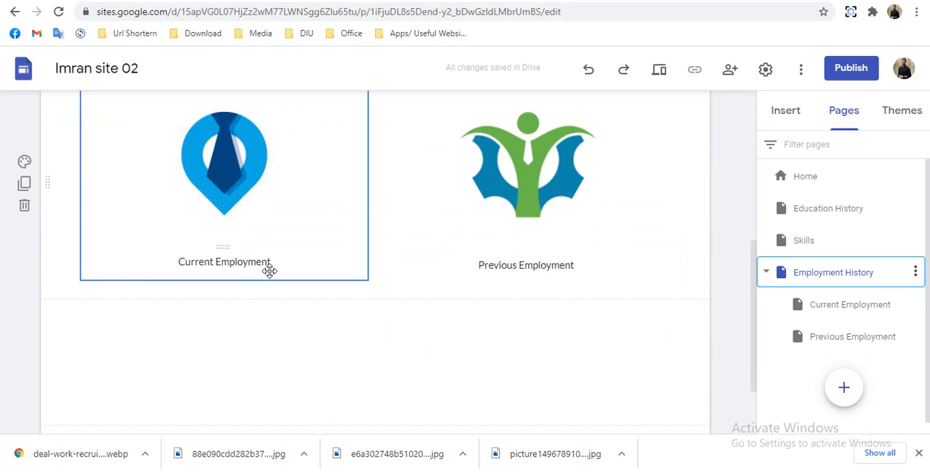
left_click_drag(249, 151, 204, 183)
scroll(240, 225, "up", 1)
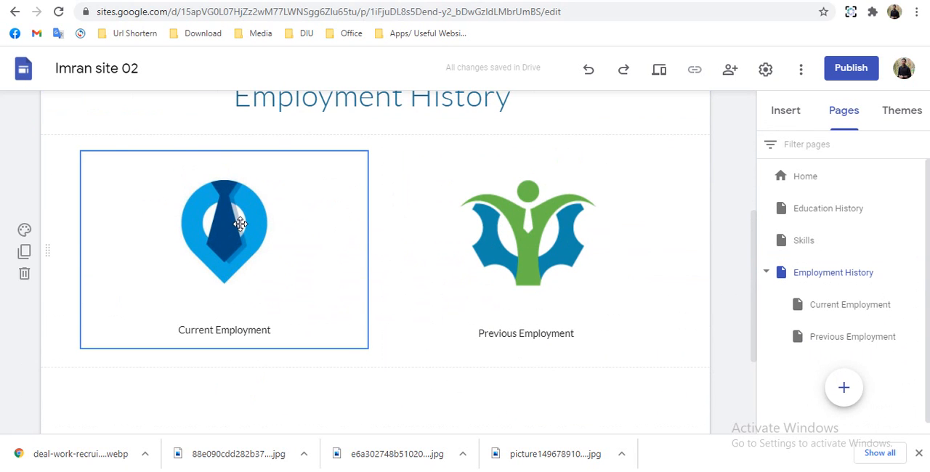
left_click(240, 224)
left_click(219, 226)
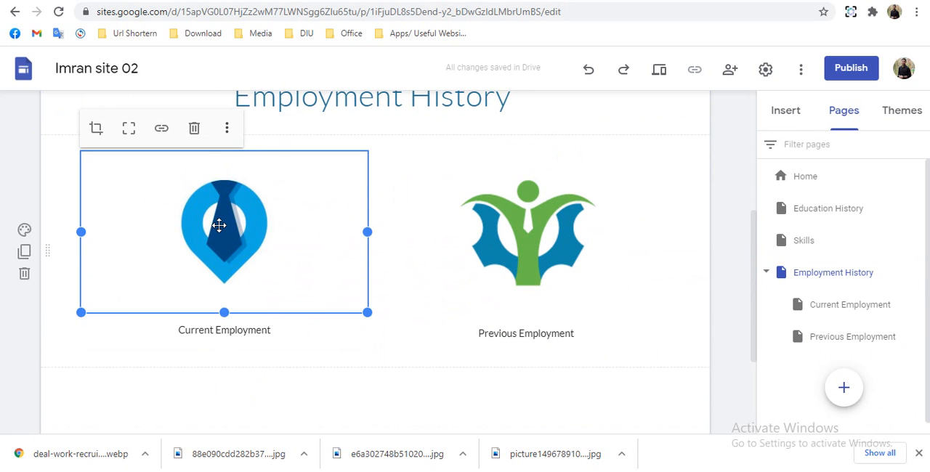
left_click(161, 129)
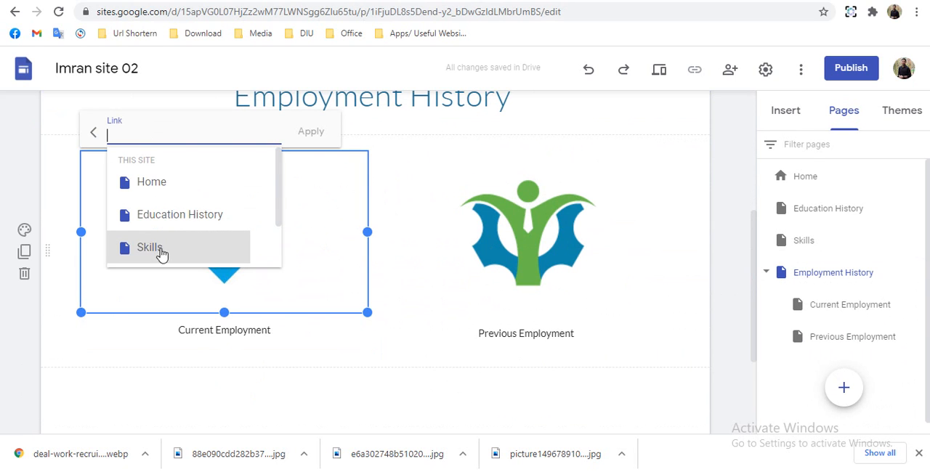
scroll(163, 239, "down", 2)
scroll(173, 215, "down", 2)
scroll(189, 206, "up", 1)
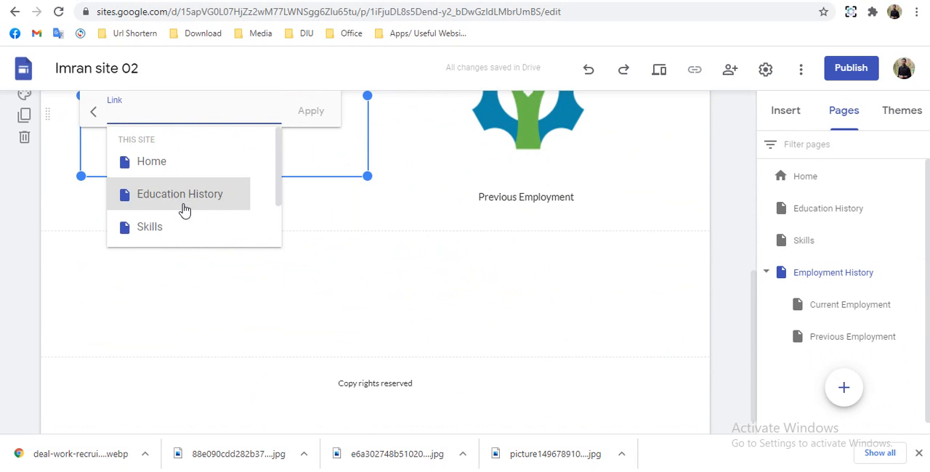
scroll(183, 210, "down", 1)
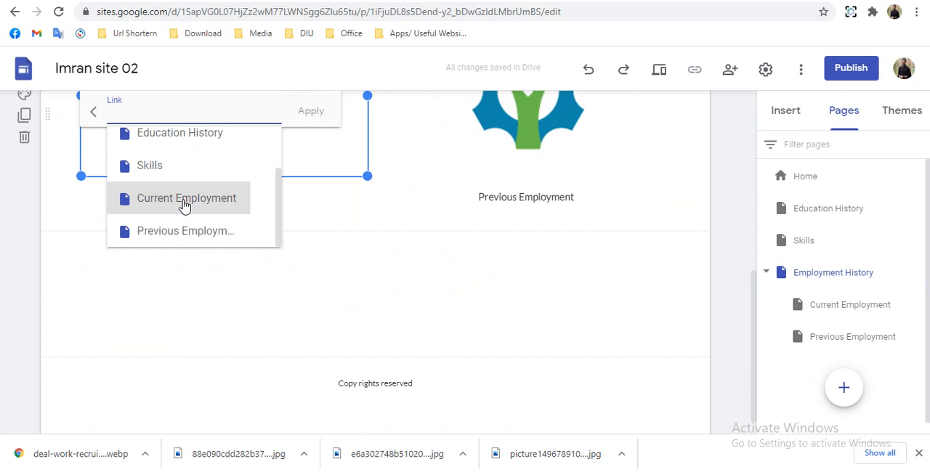
left_click(184, 202)
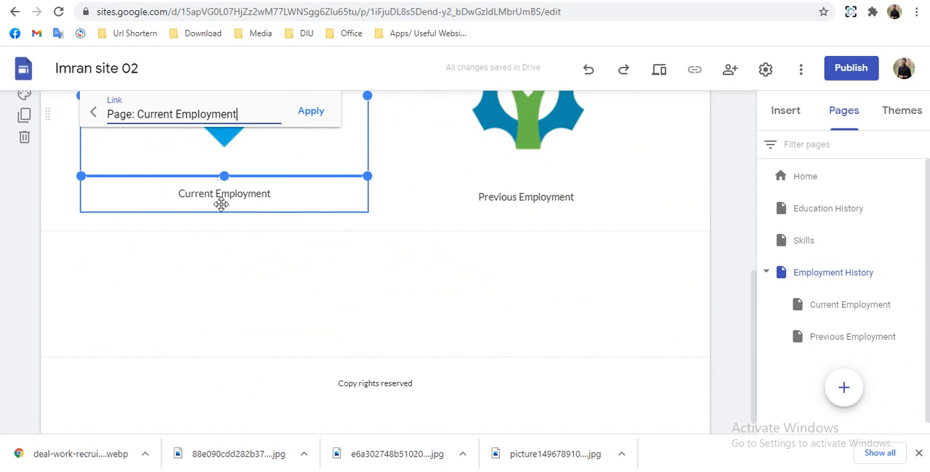
scroll(508, 222, "up", 1)
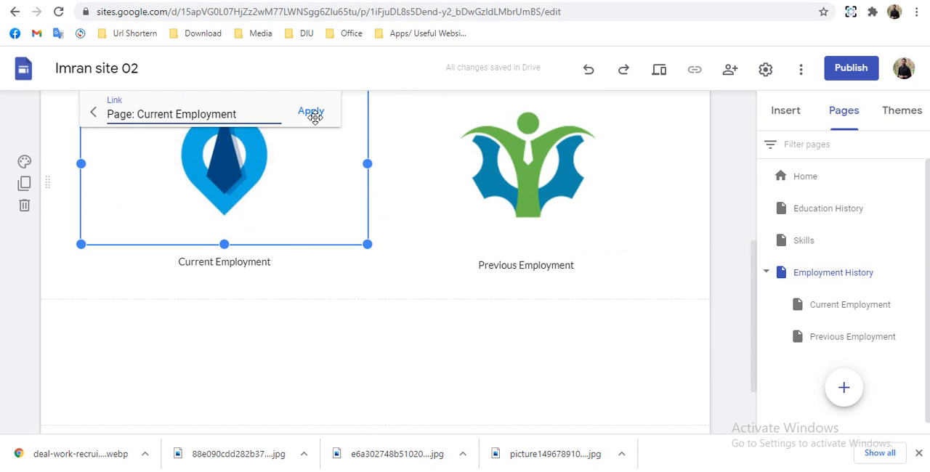
left_click(311, 113)
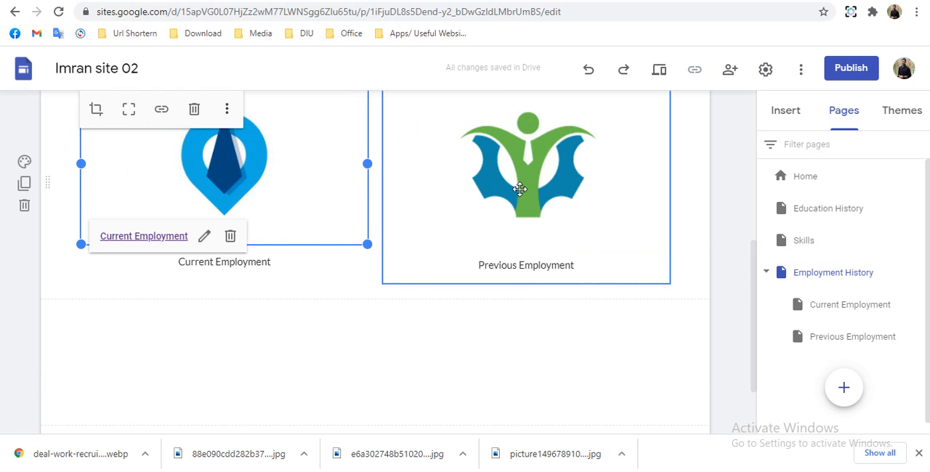
- Link the green figure and blue gear logo to the Previous Employment page
left_click_drag(531, 171, 569, 166)
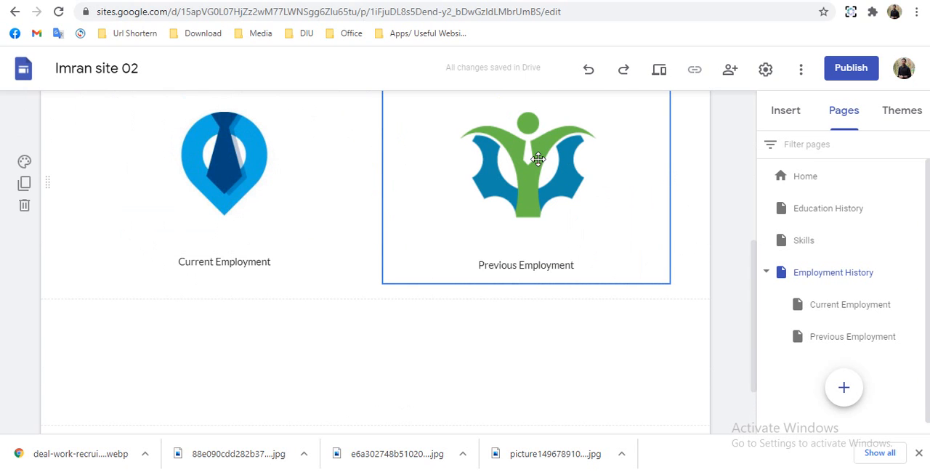
left_click(538, 159)
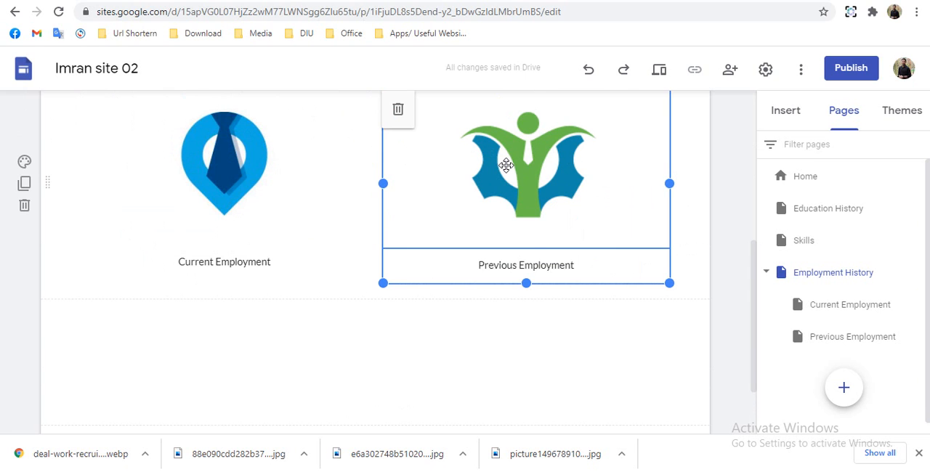
left_click(505, 160)
scroll(507, 164, "up", 1)
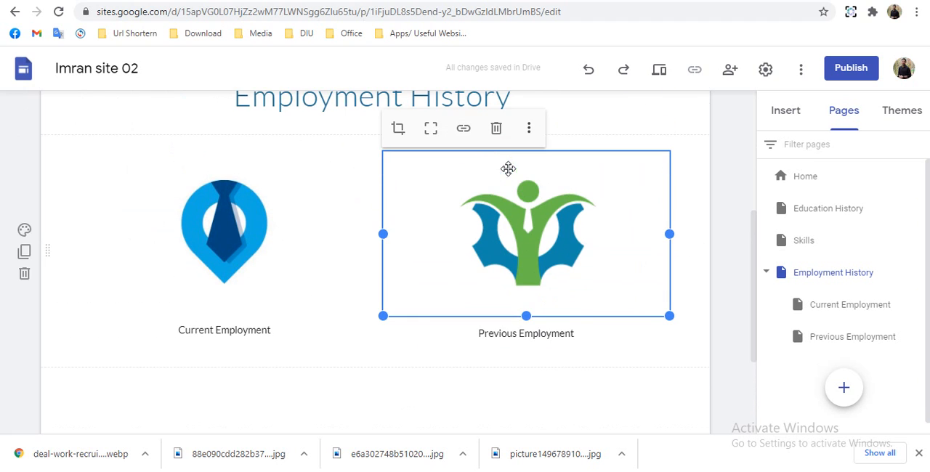
left_click(466, 132)
scroll(471, 224, "down", 1)
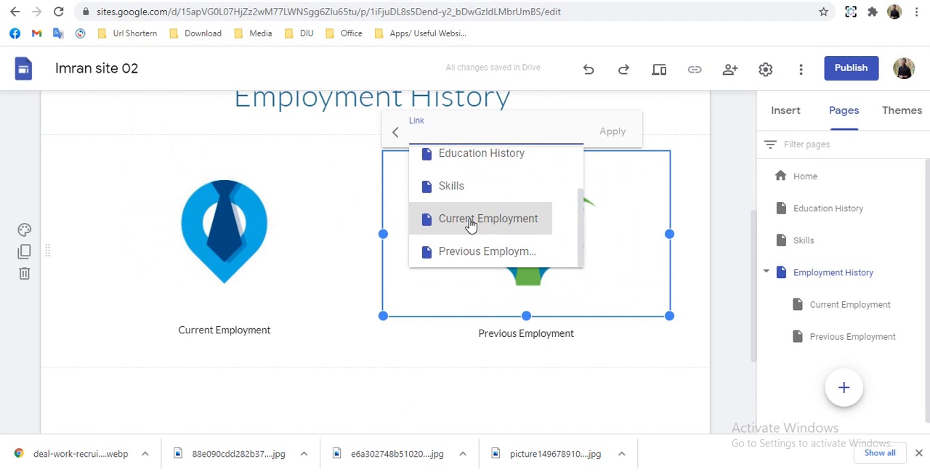
left_click(465, 251)
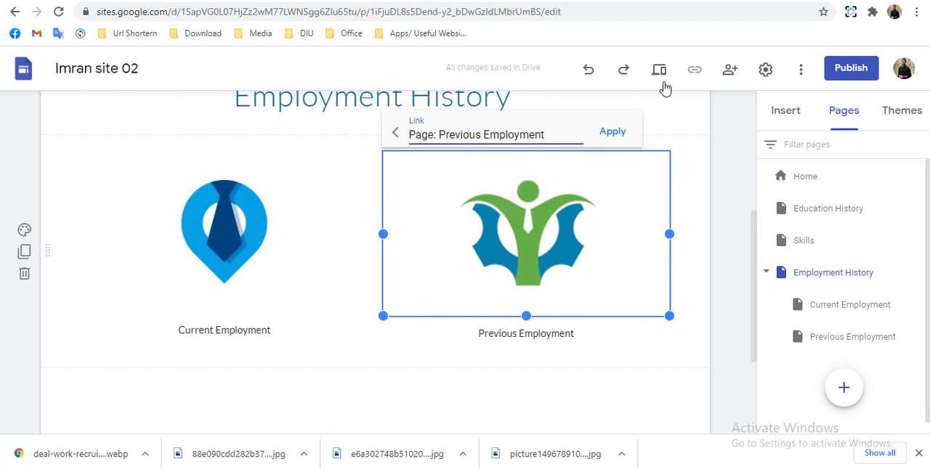
left_click(613, 132)
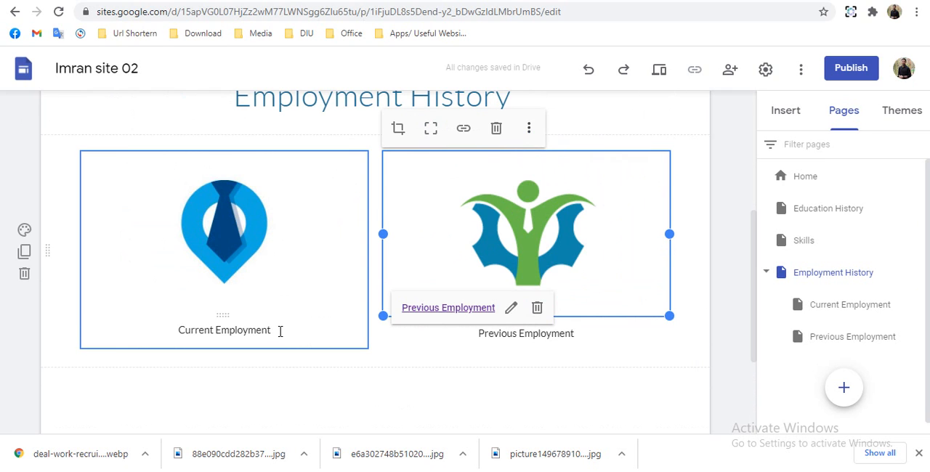
- Link the caption text "Current Employment" below the blue tie image to the Current Employment page
triple_click(190, 339)
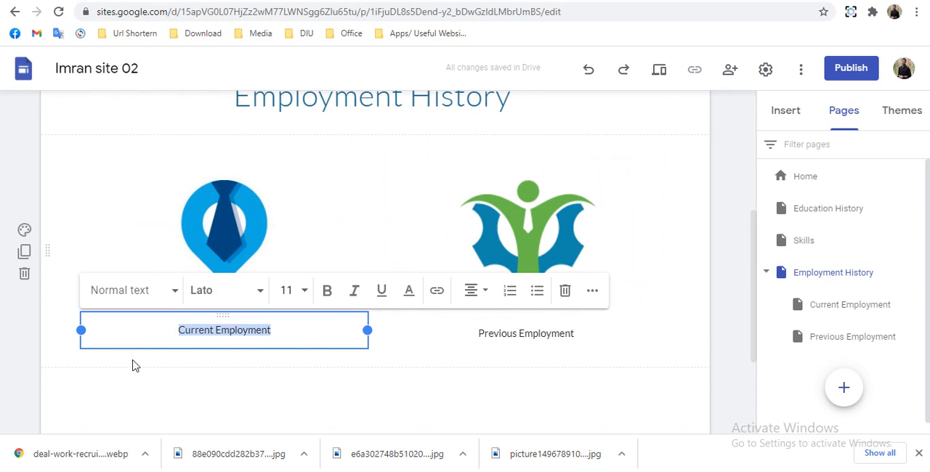
left_click(437, 291)
scroll(313, 335, "down", 2)
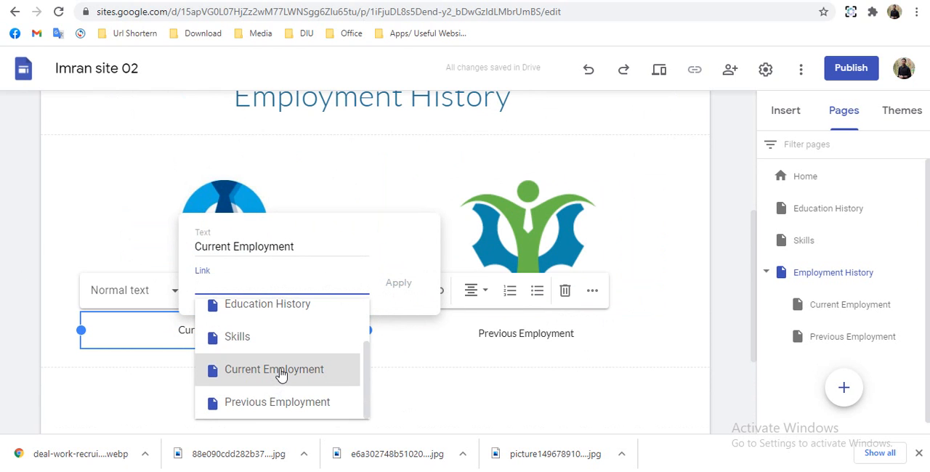
left_click(281, 372)
left_click(399, 285)
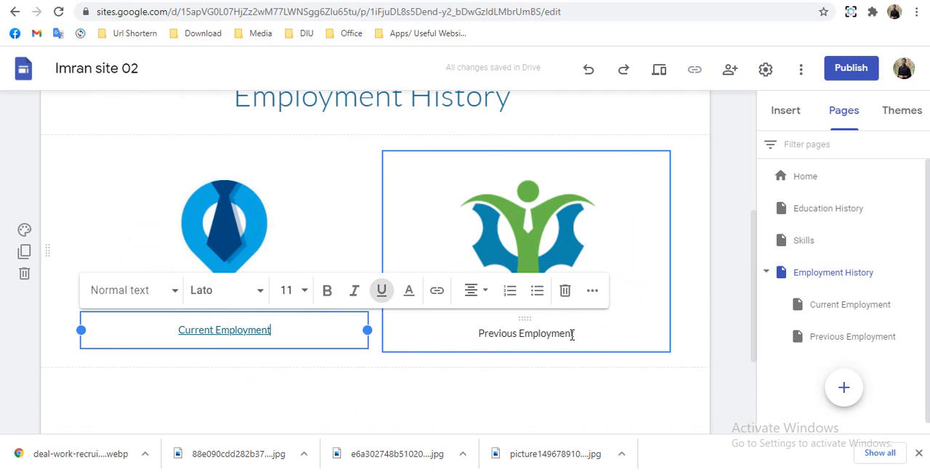
- Link the caption text "Previous Employment" below the green figure logo to the Previous Employment page
left_click_drag(577, 337, 483, 333)
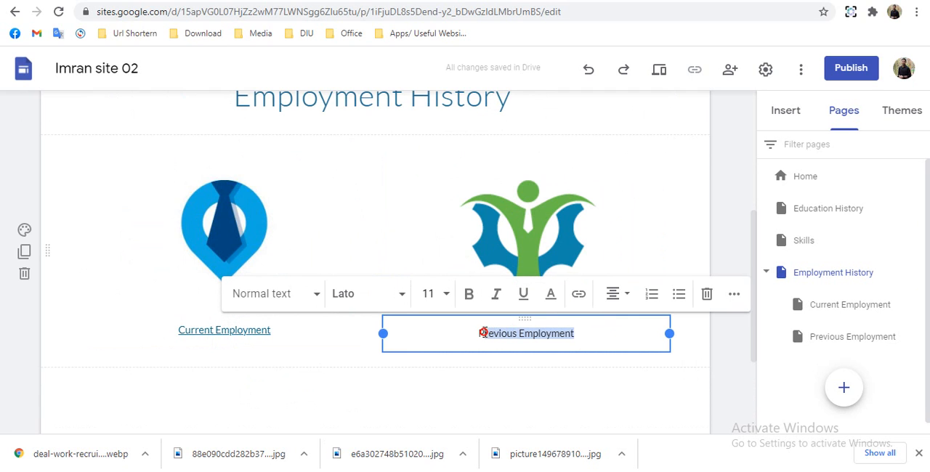
left_click(581, 294)
scroll(559, 363, "down", 2)
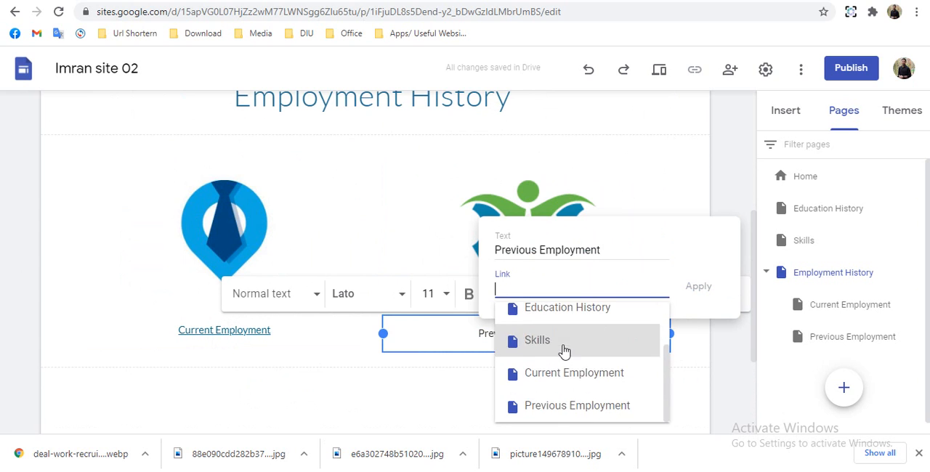
left_click(574, 408)
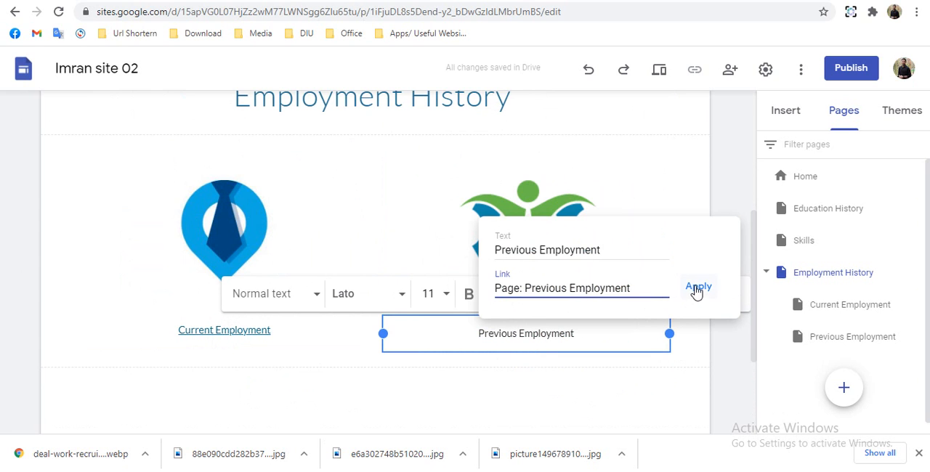
left_click(697, 289)
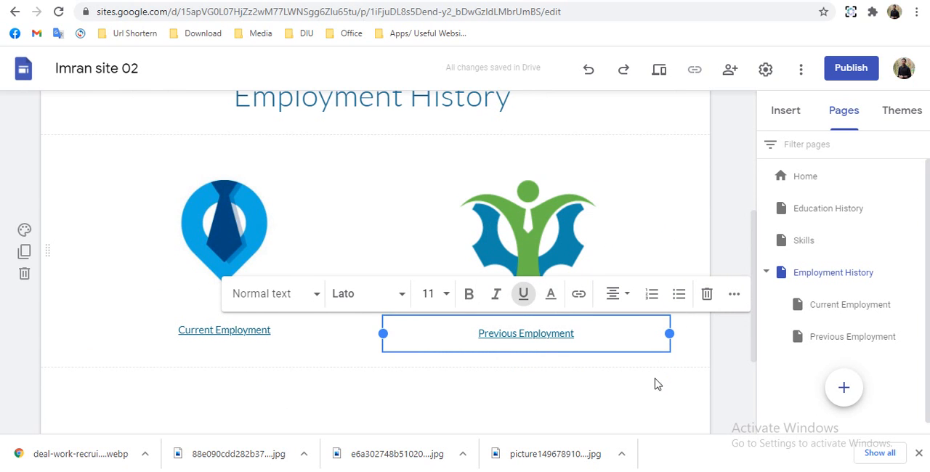
left_click(367, 396)
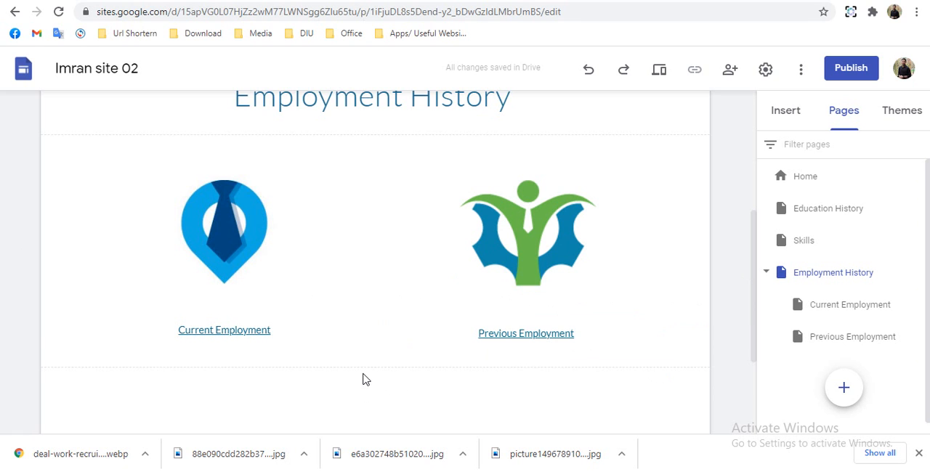
- Set the background of the Employment History title section to Emphasis 2
scroll(365, 380, "down", 1)
scroll(363, 376, "up", 1)
scroll(339, 376, "up", 1)
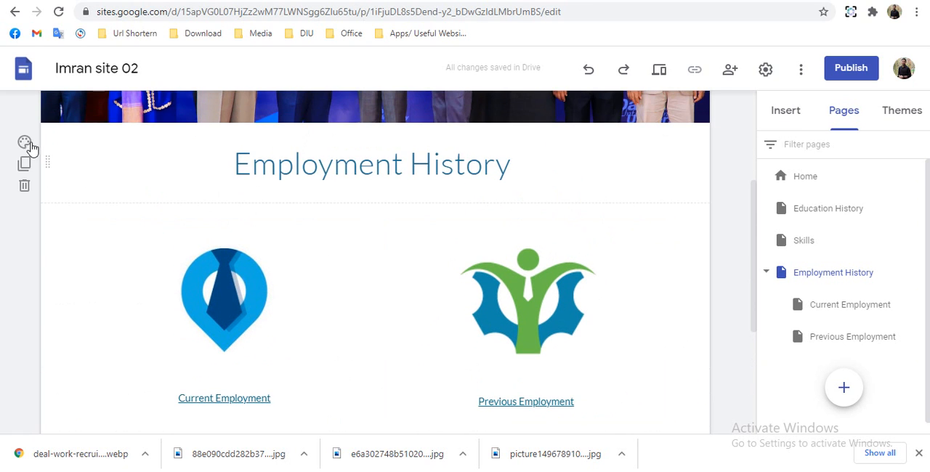
left_click(25, 145)
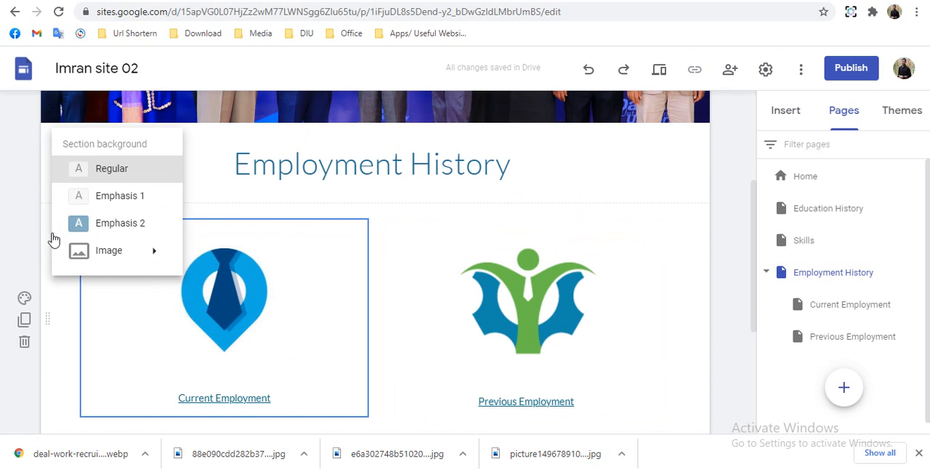
left_click(96, 231)
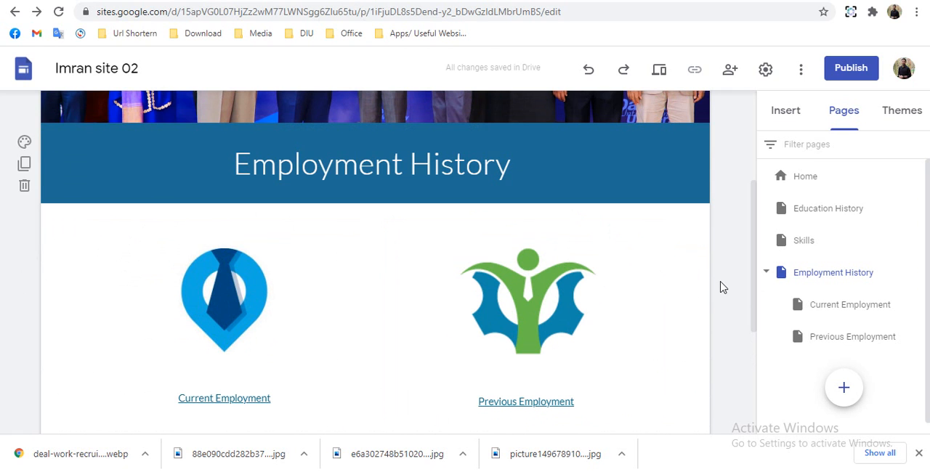
- Replace the header image of the Employment History page with the uploaded file zgxeffs69ust88rguub5
scroll(720, 284, "up", 3)
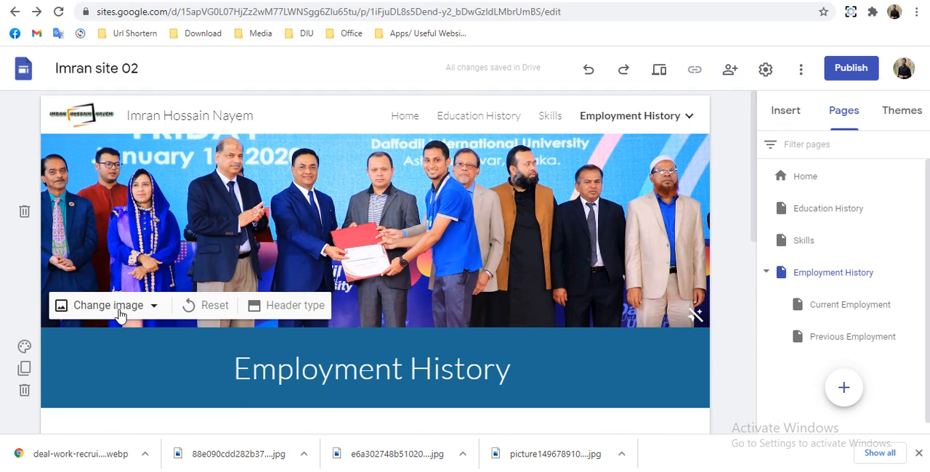
left_click(109, 306)
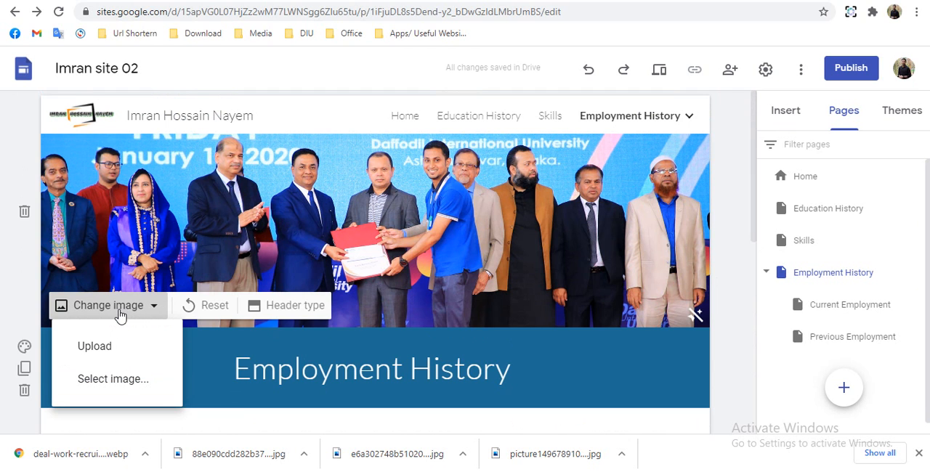
left_click(95, 346)
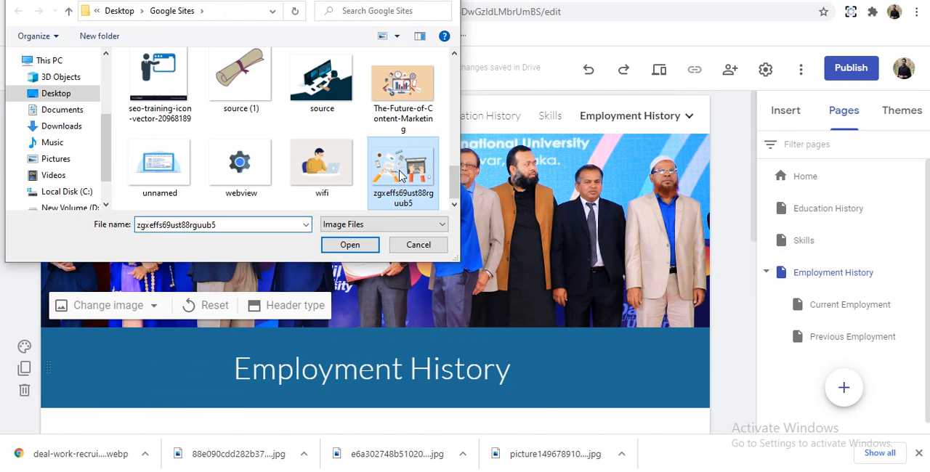
left_click(351, 250)
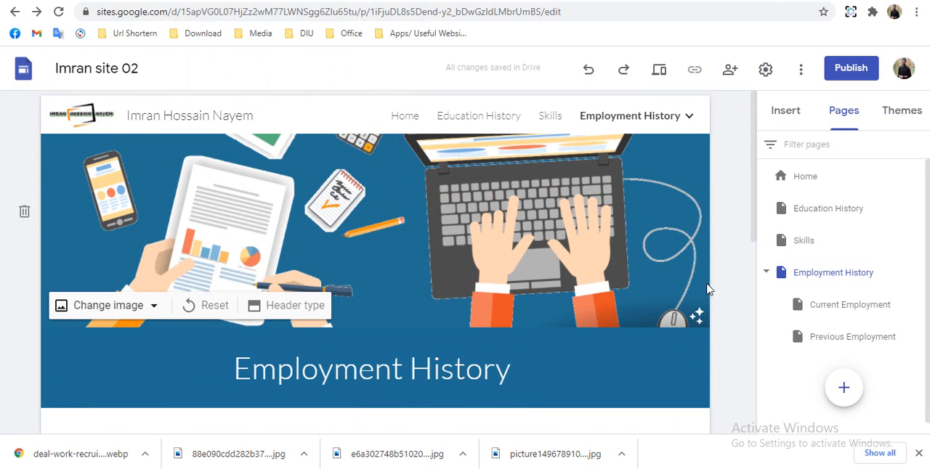
left_click(919, 454)
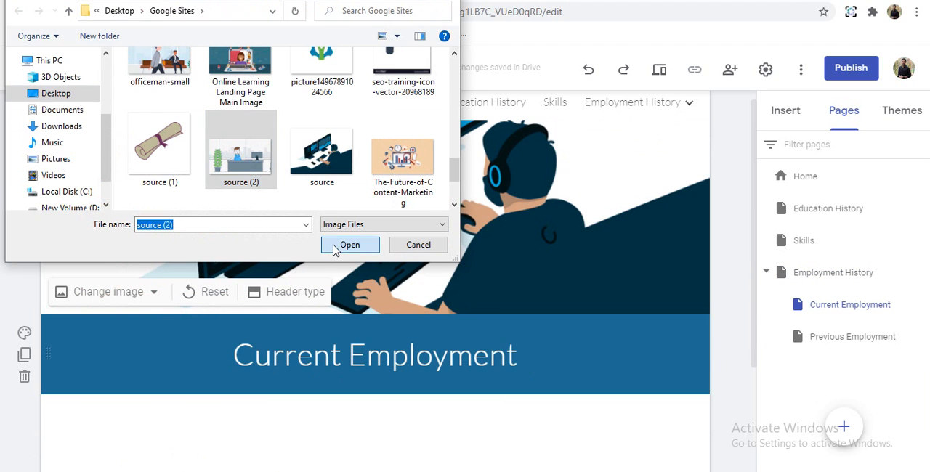
- Open the Current Employment page and replace its header image with the illustration of a man working at an office desk
left_click(336, 248)
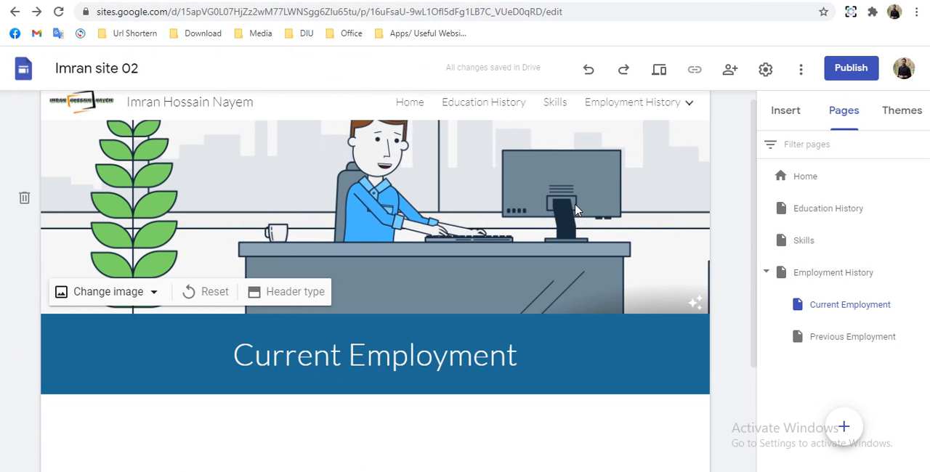
scroll(720, 277, "up", 2)
scroll(722, 276, "down", 4)
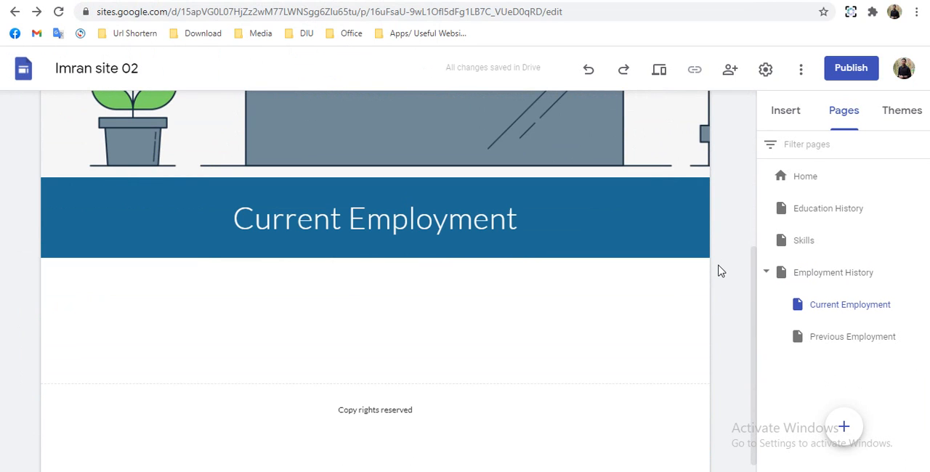
- Insert a text box in its own section below the Current Employment title and set that section's background to Emphasis 1
left_click(794, 107)
left_click(802, 164)
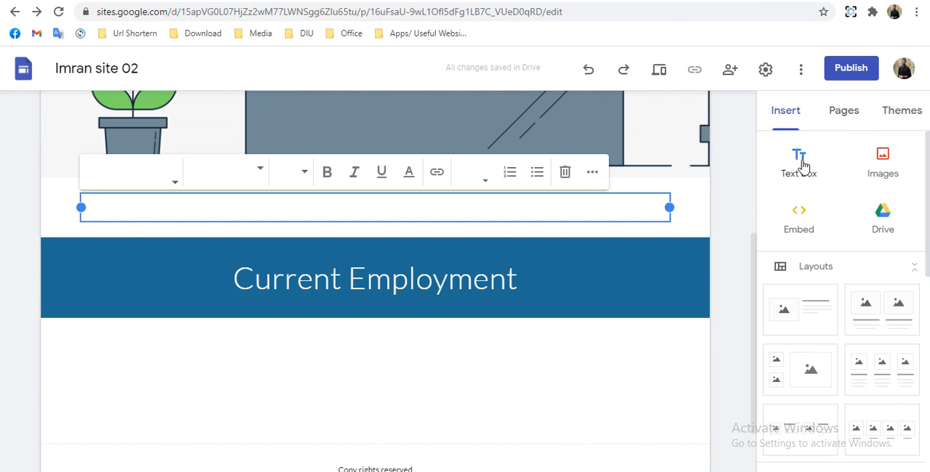
scroll(524, 232, "down", 1)
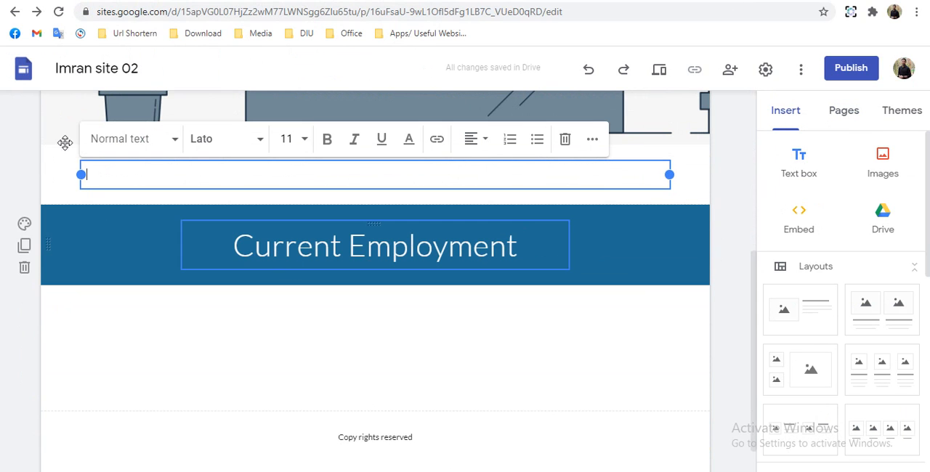
left_click(64, 330)
left_click_drag(64, 329, 65, 327)
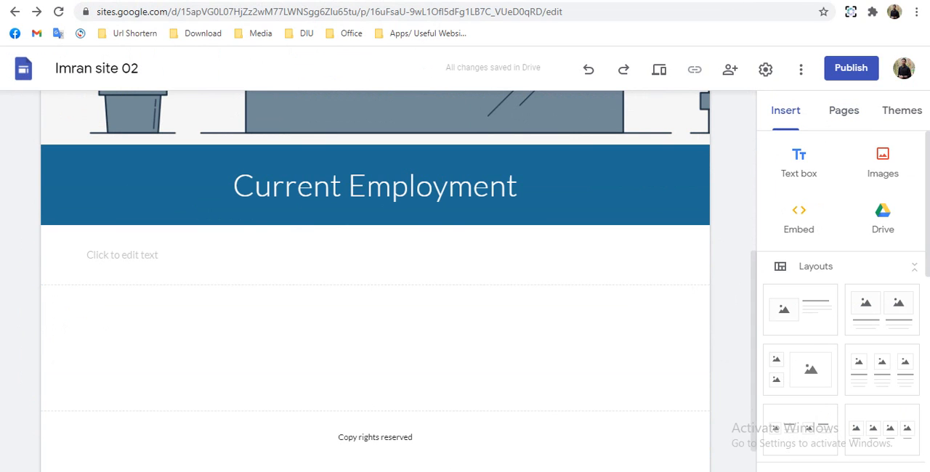
left_click(24, 234)
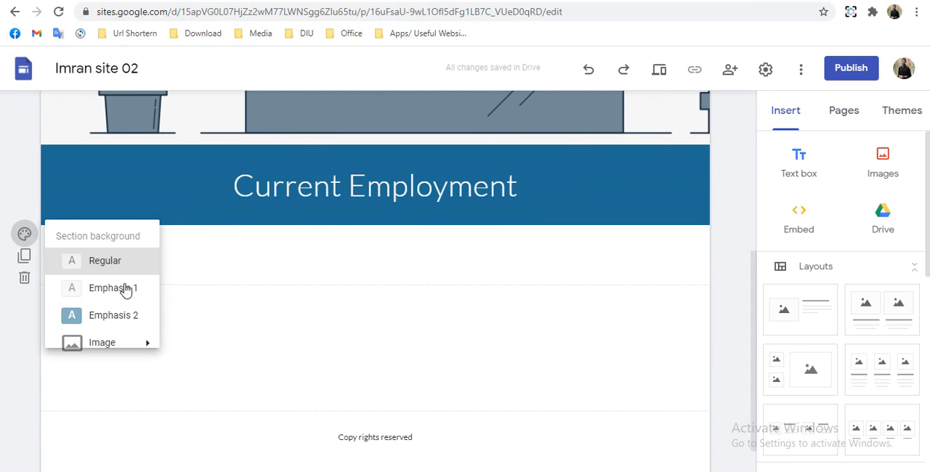
left_click(111, 290)
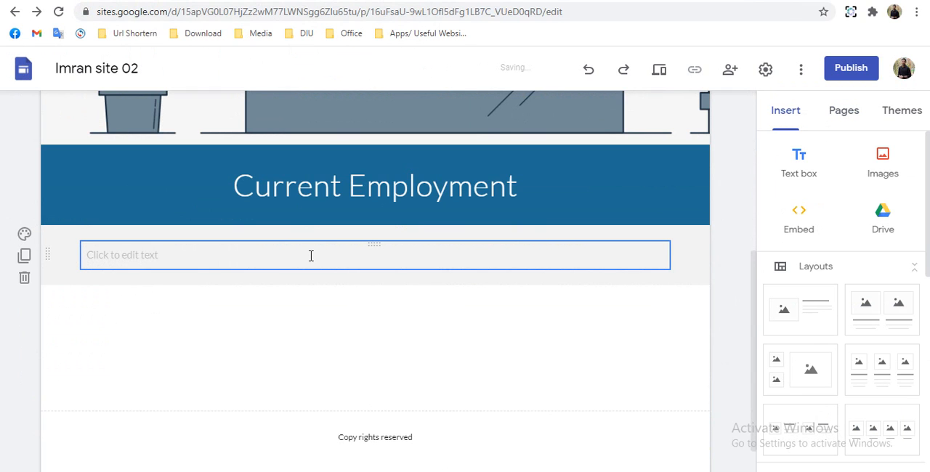
- Paste the company, address, designation and duration details into the new text box and set their line spacing to 1.5
left_click(311, 256)
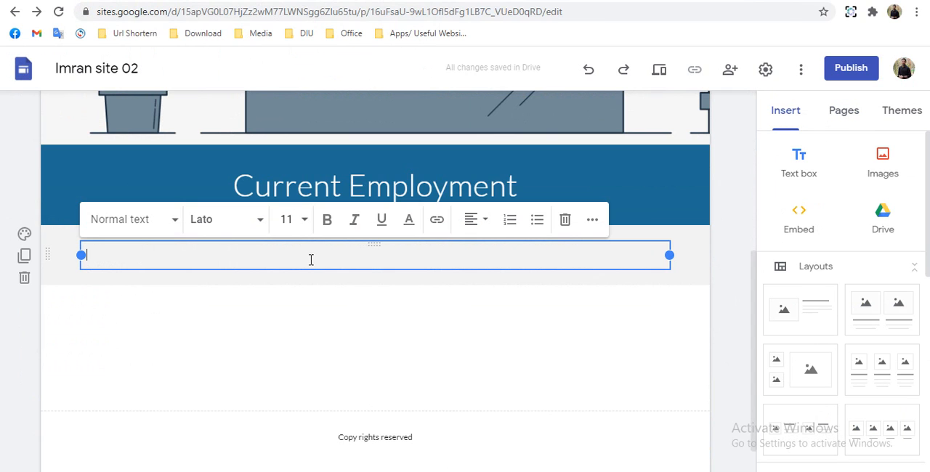
type("Company\t: Daffodil Polytechnic Institute Address\t: House # 2B, Road # 12, Mirpur Road, Dhanmondi, Dhaka - 1205 Designation\t: Assistant Officer Duration\t: October 2015 to Present")
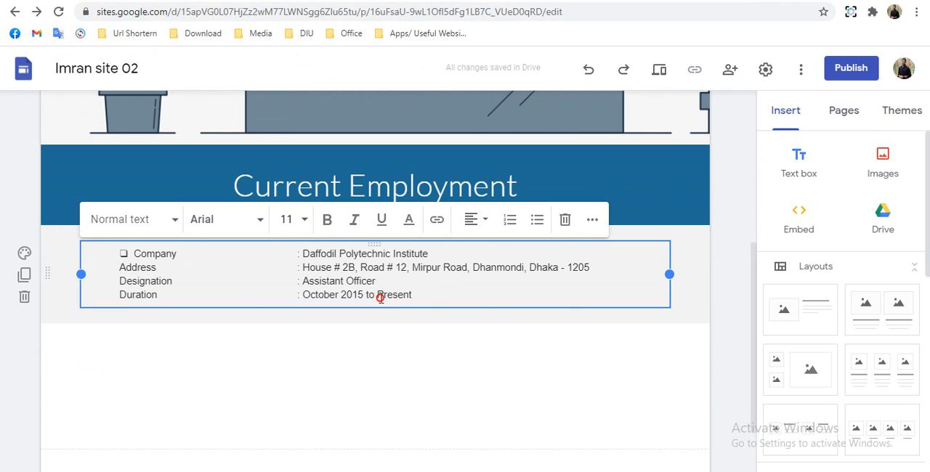
left_click_drag(412, 294, 120, 251)
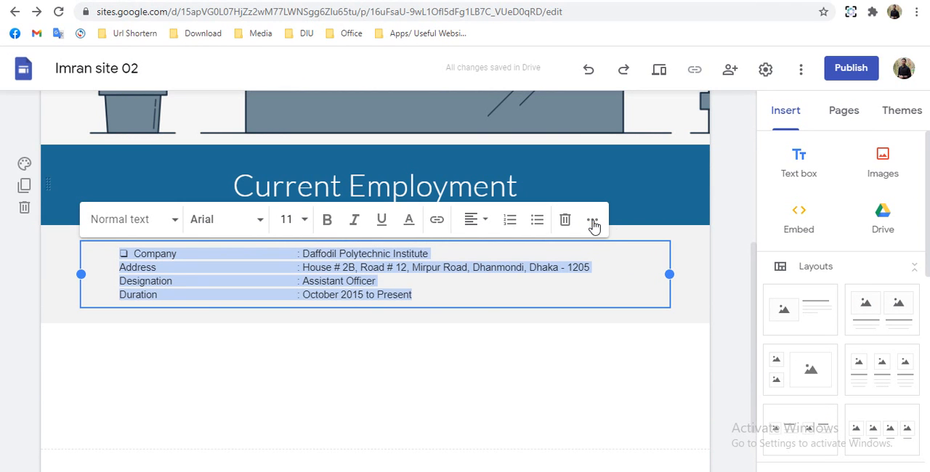
left_click(593, 222)
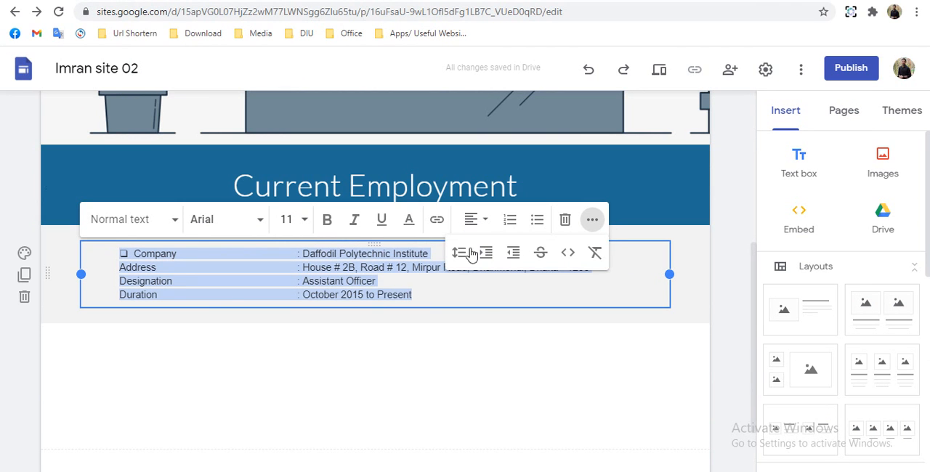
left_click(464, 281)
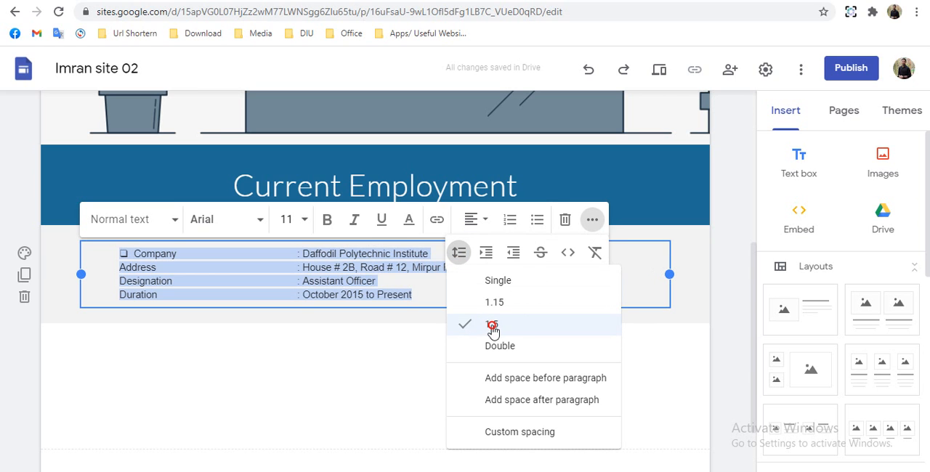
left_click_drag(492, 326, 482, 328)
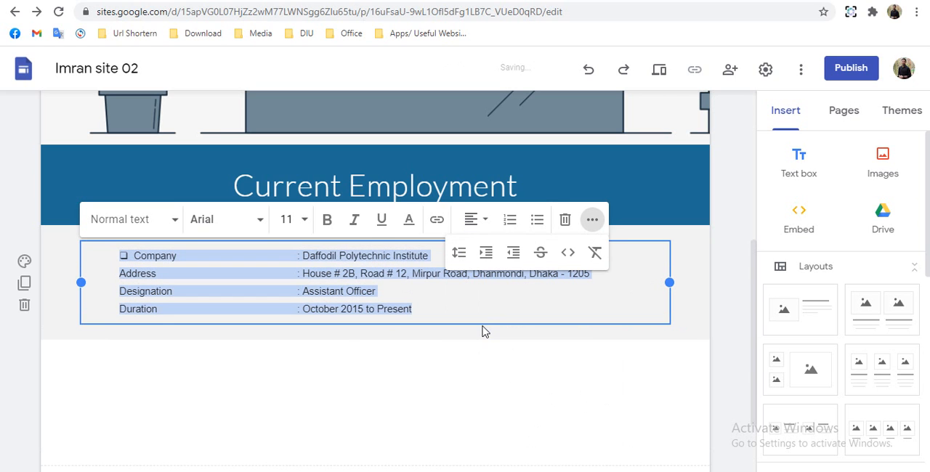
left_click(260, 387)
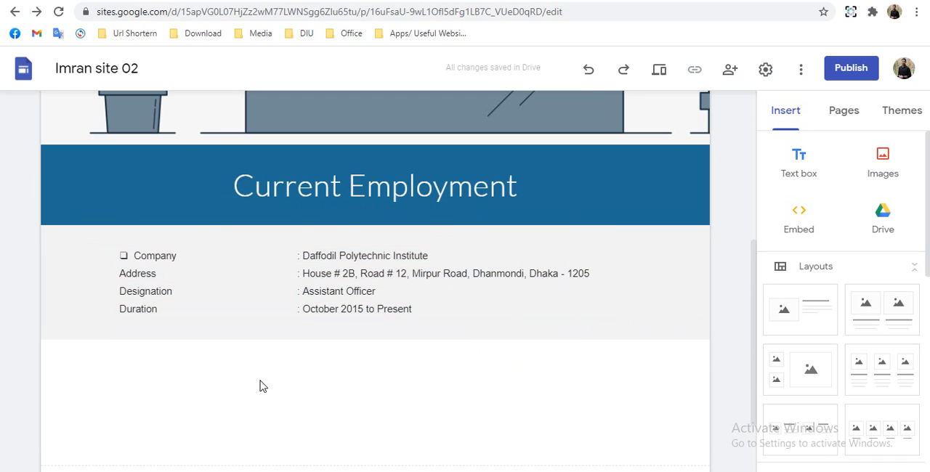
- Add a text box below the company details reading "Job Chart" and format it as Title
left_click(802, 163)
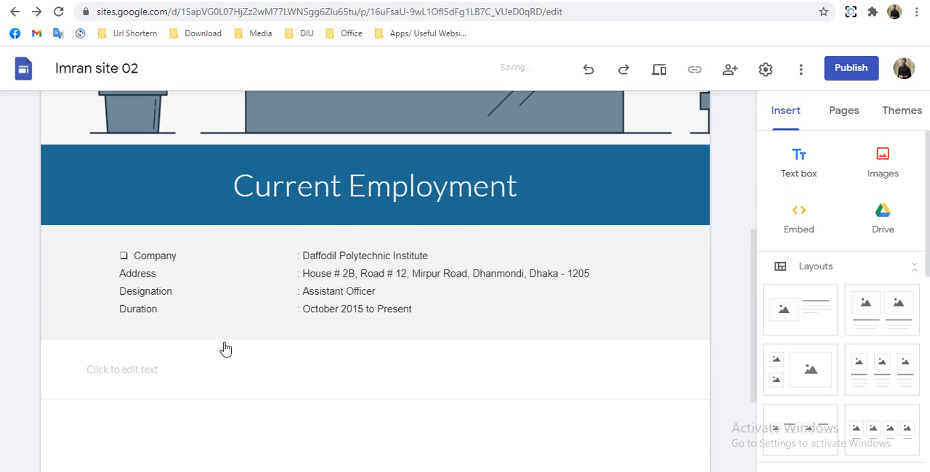
left_click(143, 378)
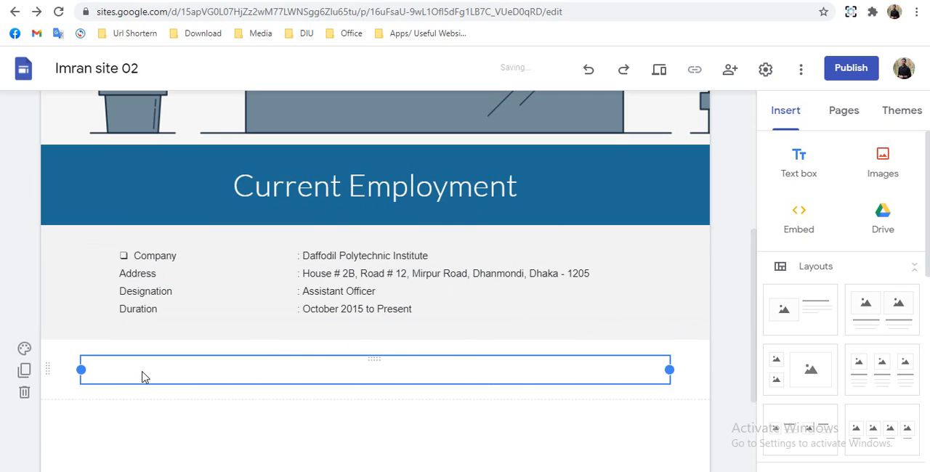
scroll(143, 378, "down", 3)
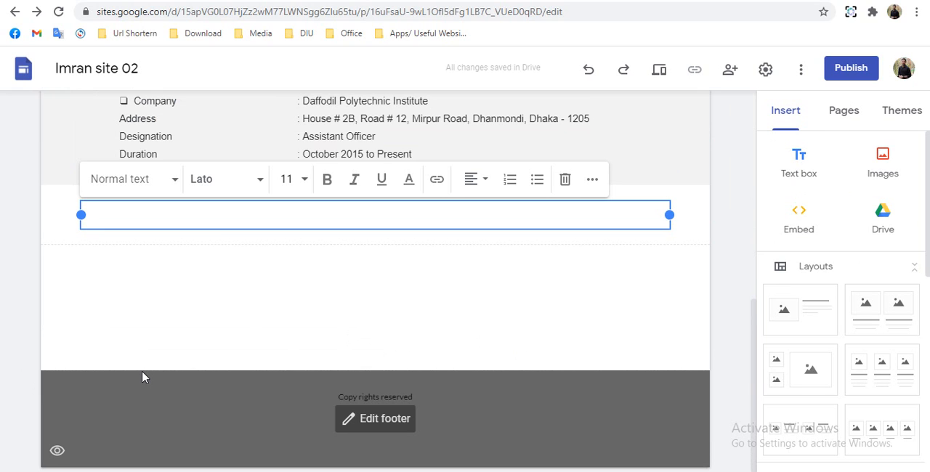
type("Job")
type("Chart")
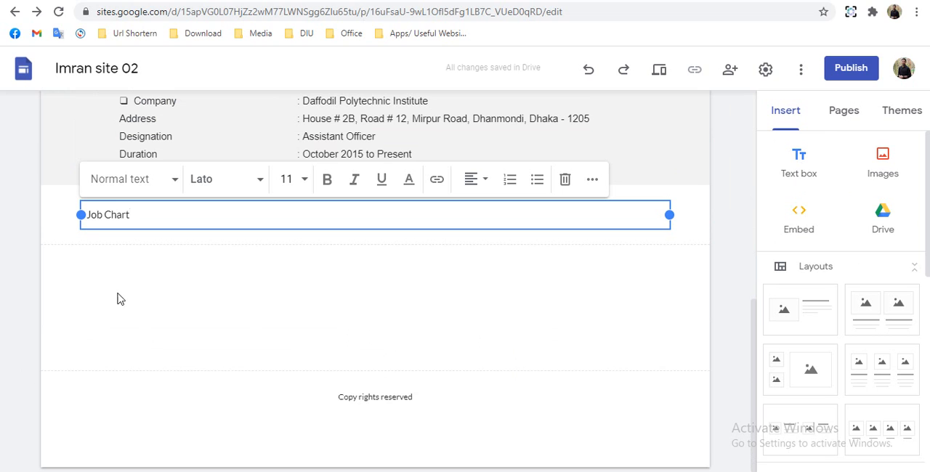
left_click(114, 182)
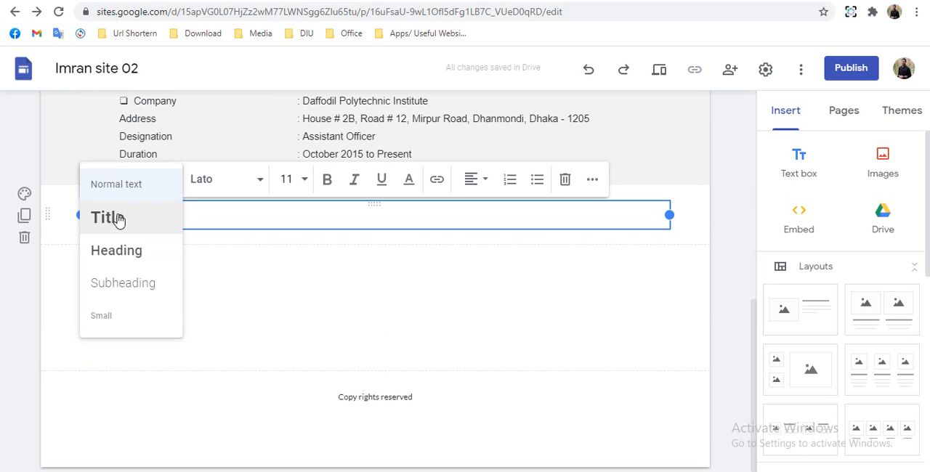
left_click(107, 218)
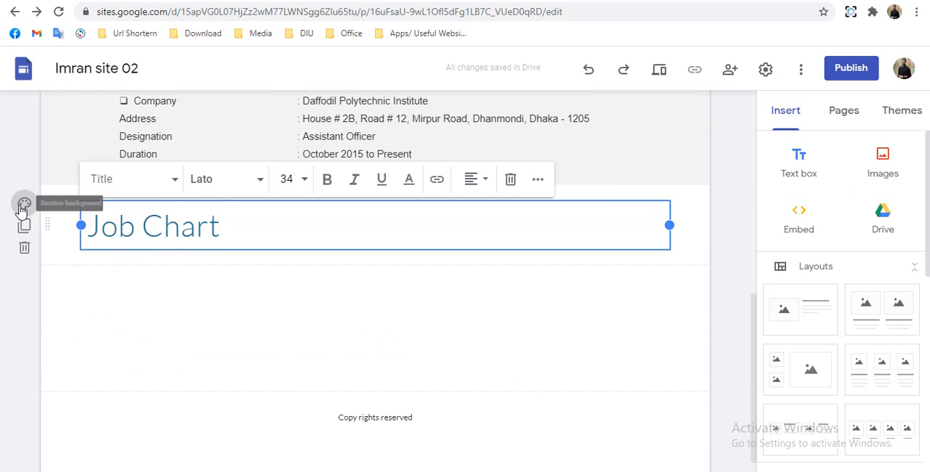
- Set the background of the Job Chart title section to Emphasis 2
left_click(36, 215)
left_click(36, 216)
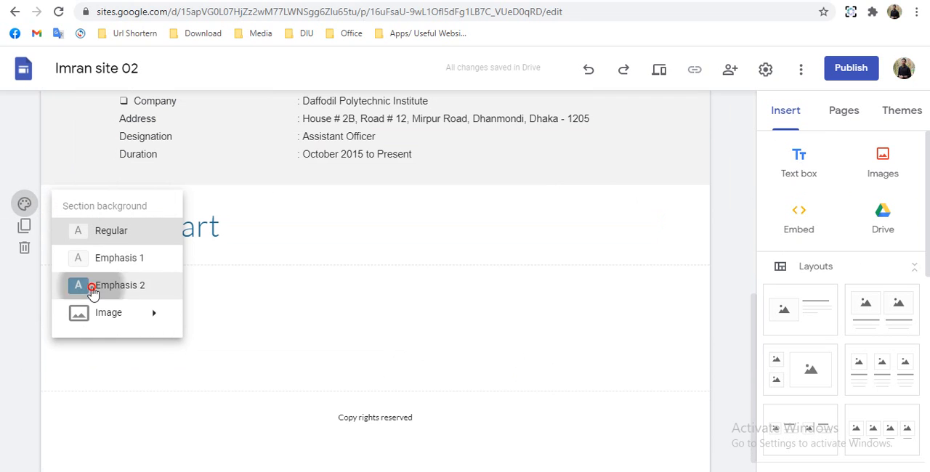
left_click(93, 289)
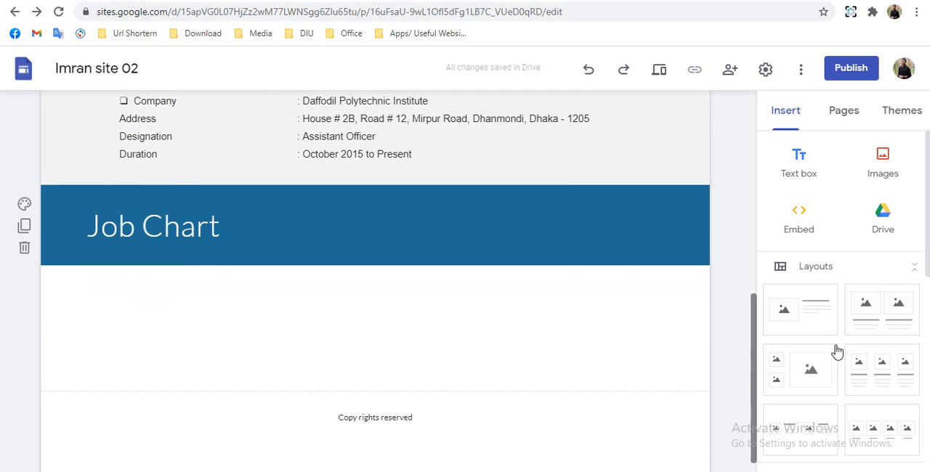
- Insert a placeholder below the Job Chart title and upload the job chart pie image into it
scroll(822, 363, "down", 5)
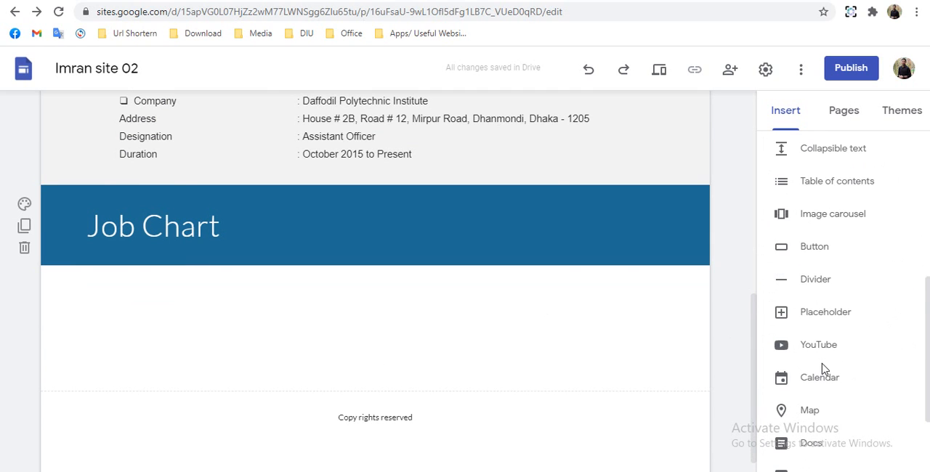
left_click(818, 318)
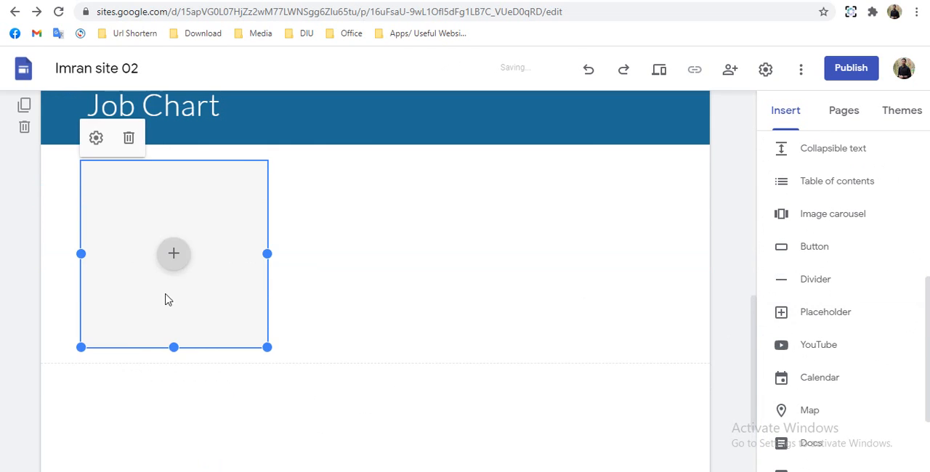
left_click(175, 255)
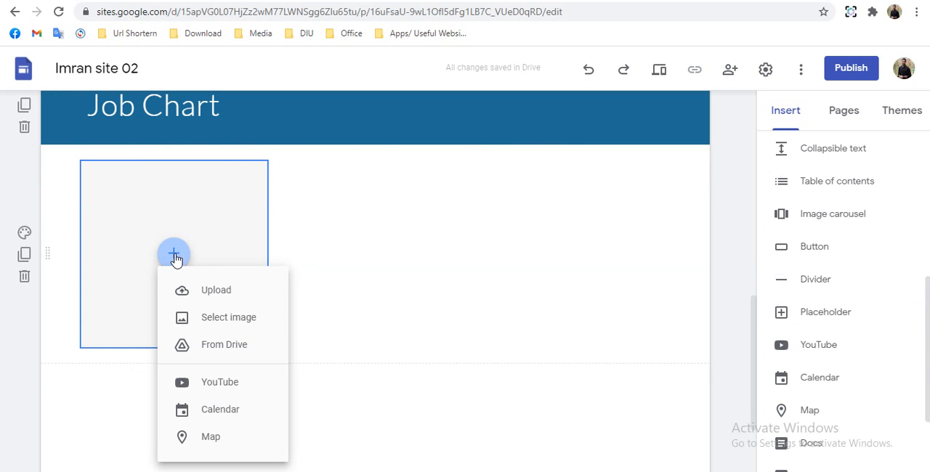
left_click(217, 295)
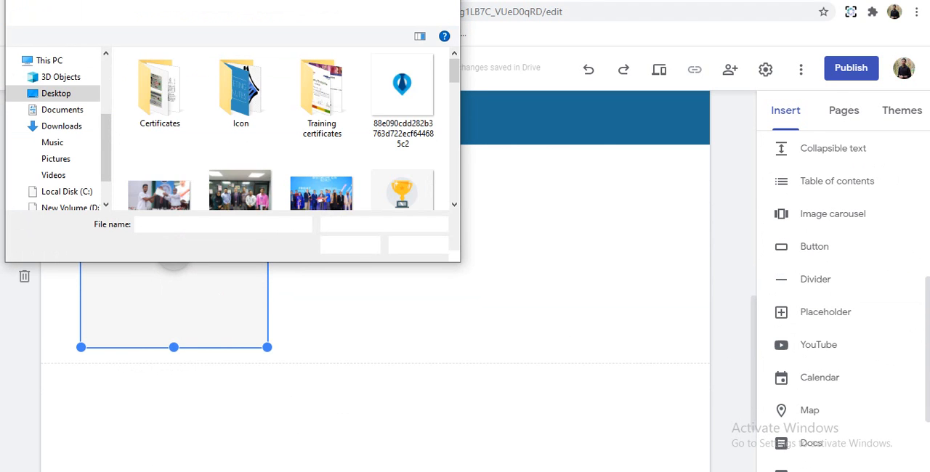
left_click(356, 246)
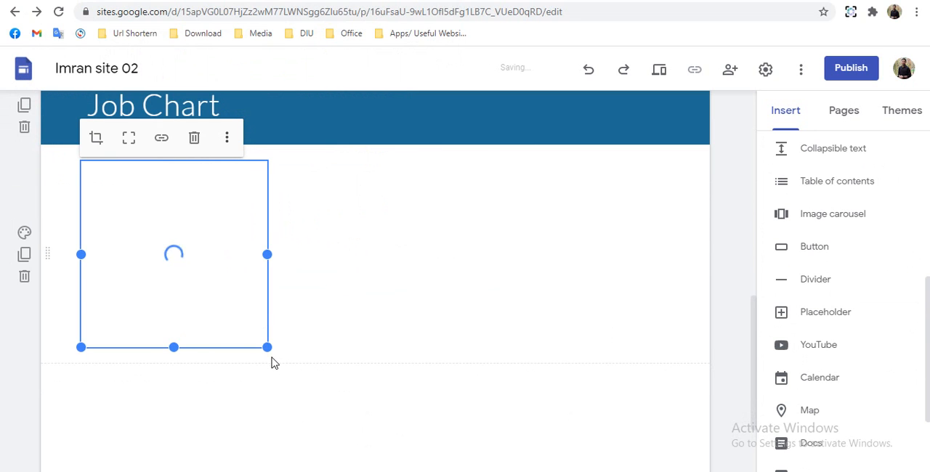
- Enlarge the job chart image to the full content width of its section and review the page
left_click_drag(268, 348, 512, 471)
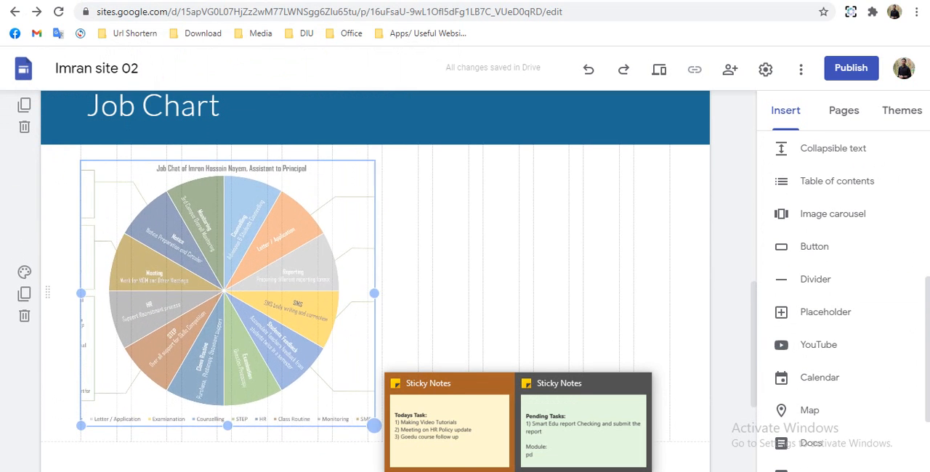
left_click_drag(511, 471, 719, 264)
scroll(719, 264, "up", 9)
scroll(710, 262, "down", 2)
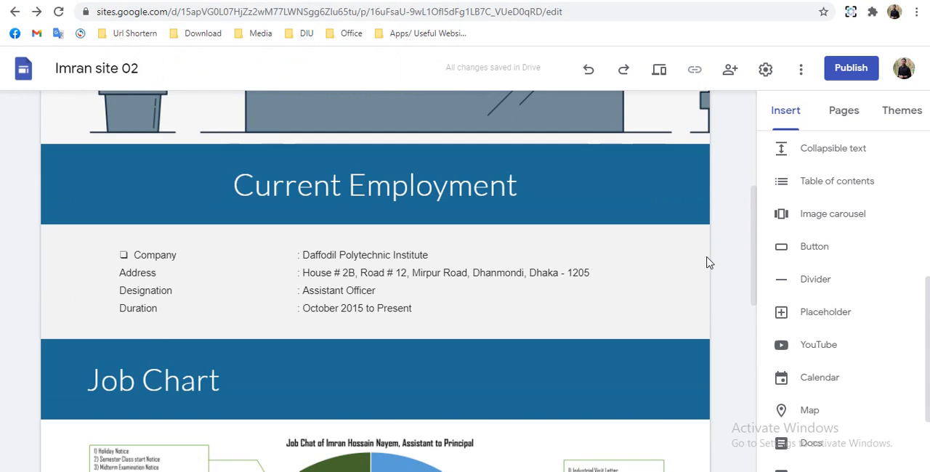
scroll(710, 263, "up", 1)
scroll(692, 262, "down", 10)
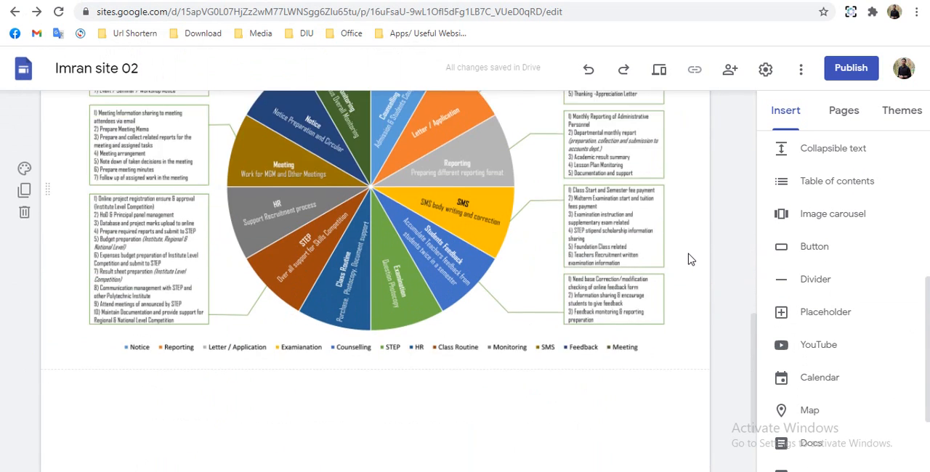
- Add a text box below the job chart image reading "Remarkable Works"
scroll(781, 221, "up", 5)
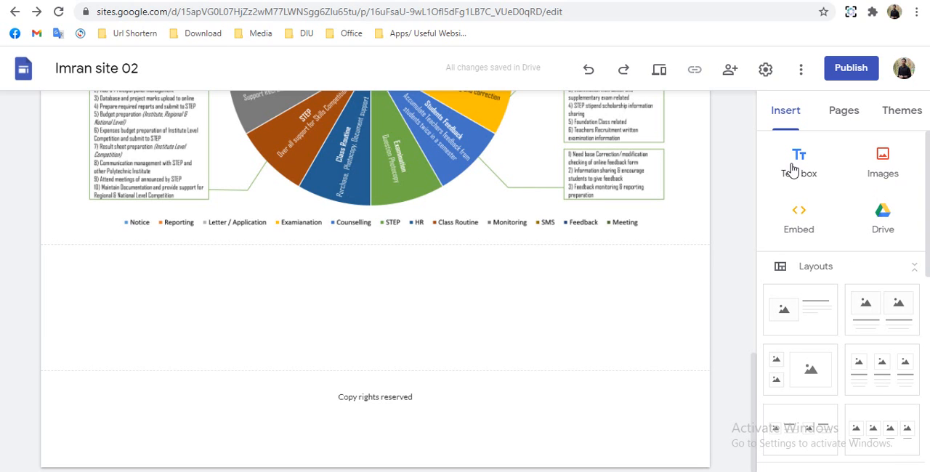
left_click(802, 161)
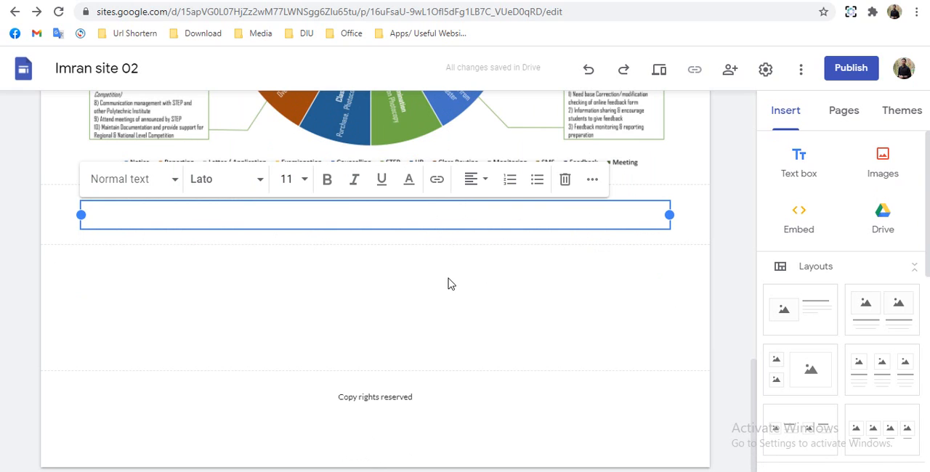
type("R")
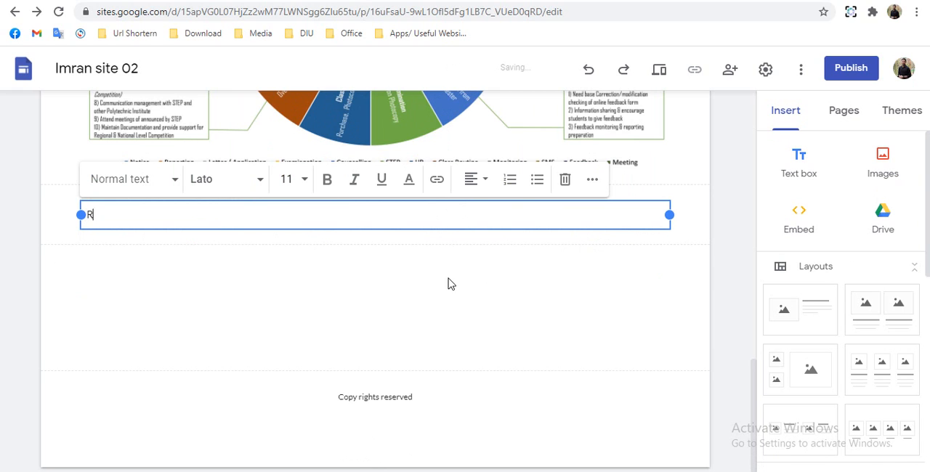
type("ema")
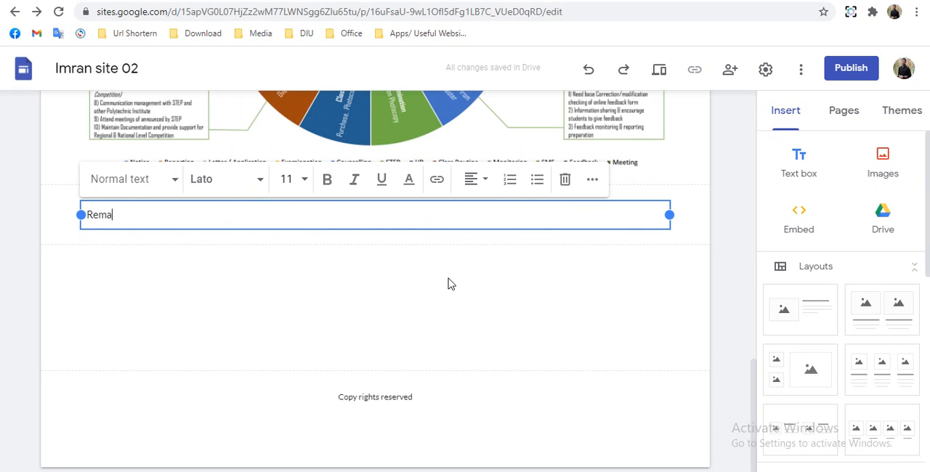
type("rkable ")
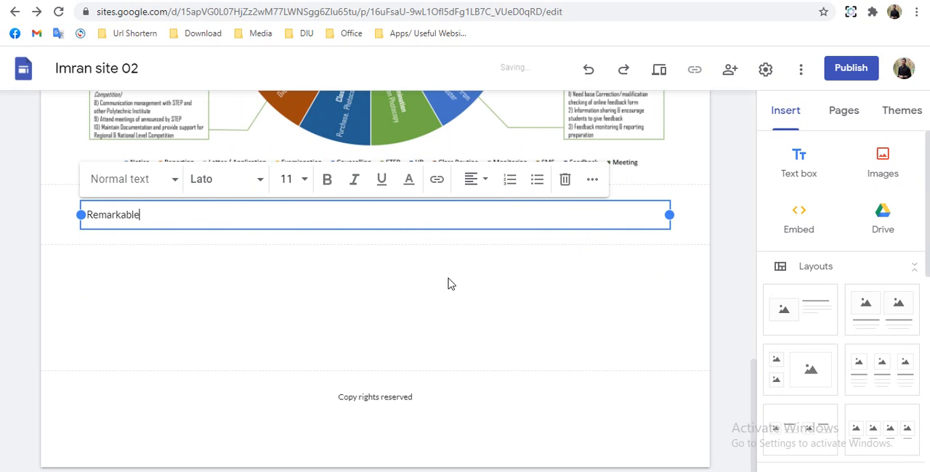
type("Works")
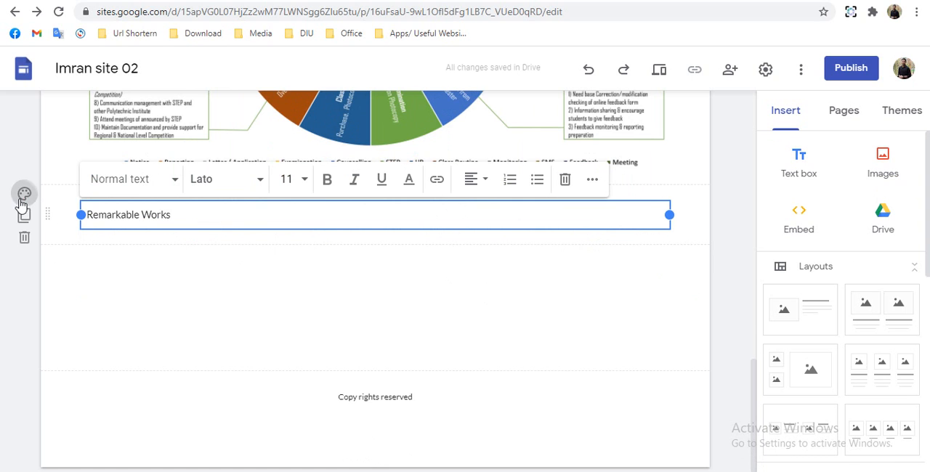
- Set the Remarkable Works section background to Emphasis 2 and format its text as Title
left_click(24, 193)
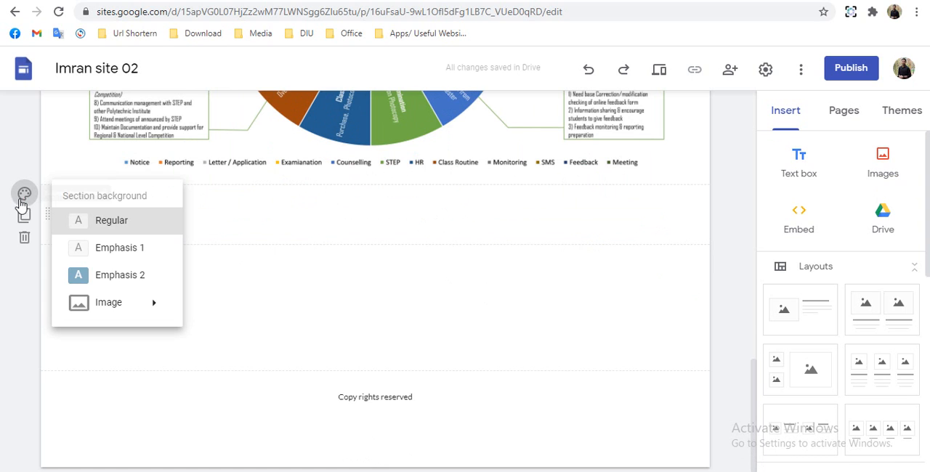
left_click(92, 280)
left_click(125, 218)
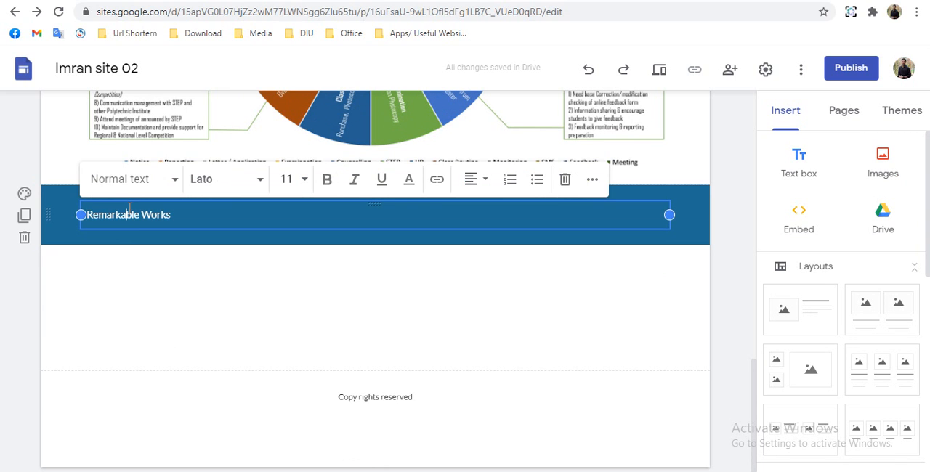
left_click(134, 191)
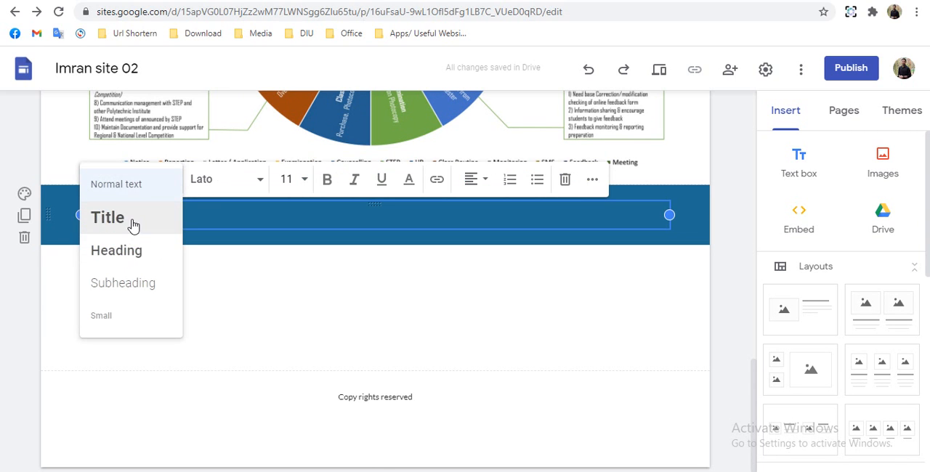
left_click(131, 223)
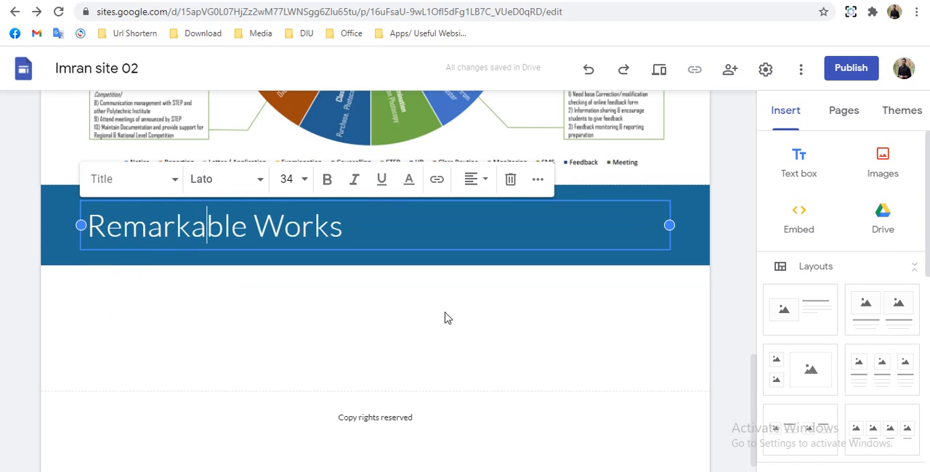
left_click(717, 354)
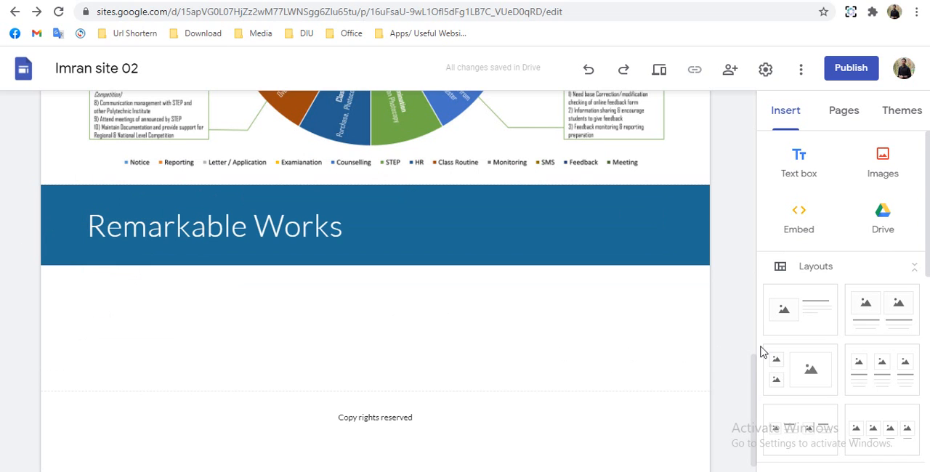
- Insert a layout with four captioned image placeholders in a row below the Remarkable Works title and review the page
scroll(862, 371, "down", 2)
left_click_drag(870, 299, 418, 320)
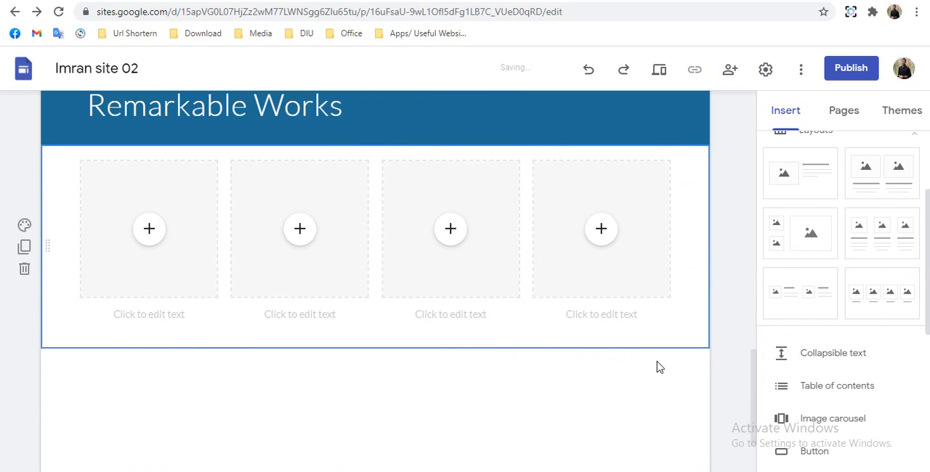
left_click(123, 315)
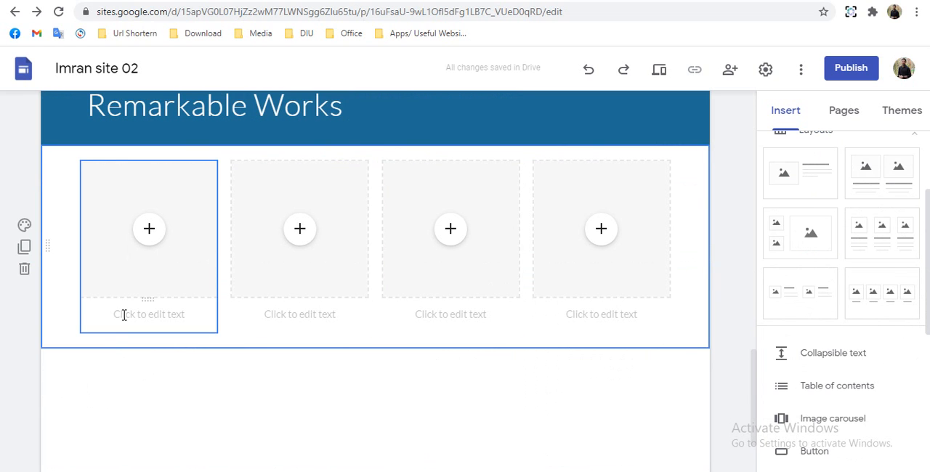
scroll(125, 315, "down", 2)
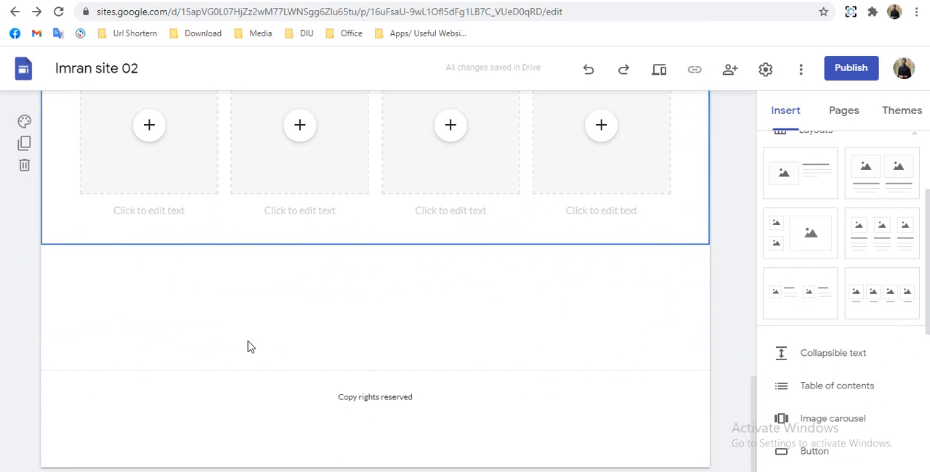
scroll(248, 345, "up", 1)
scroll(248, 343, "up", 3)
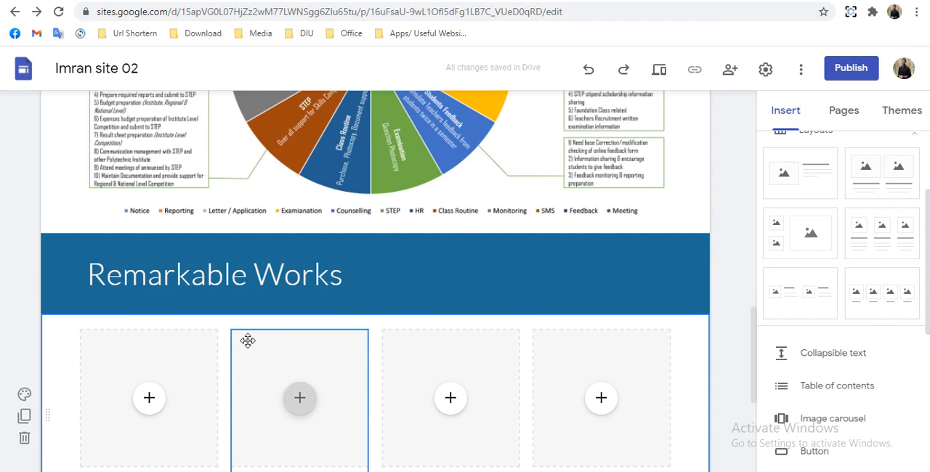
scroll(248, 340, "up", 10)
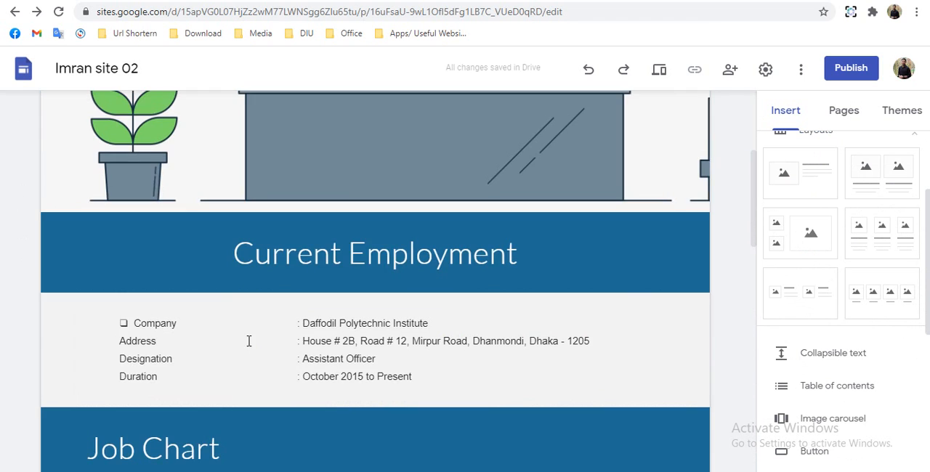
- Open the Previous Employment page and move its title out of the header image into its own section directly below
left_click(841, 110)
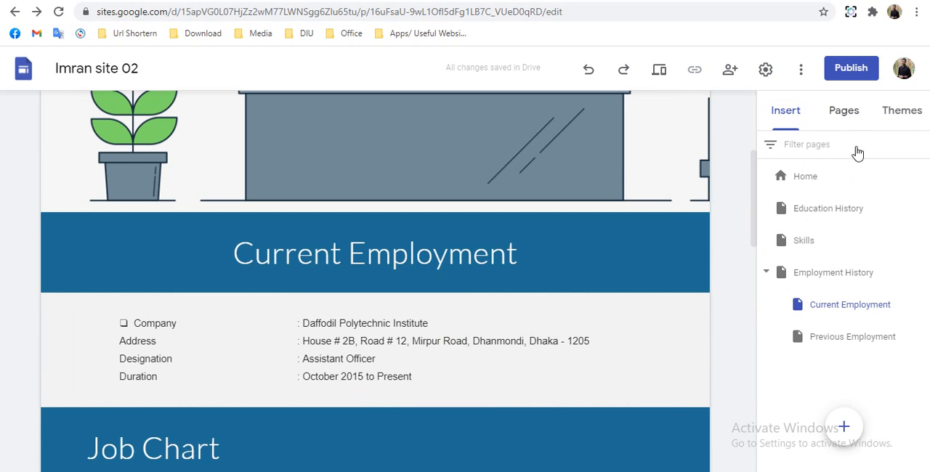
left_click(826, 340)
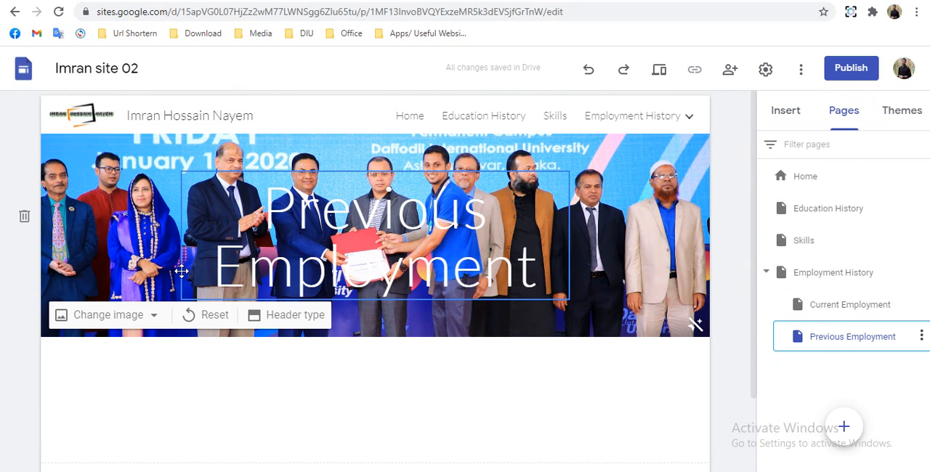
left_click_drag(187, 280, 172, 381)
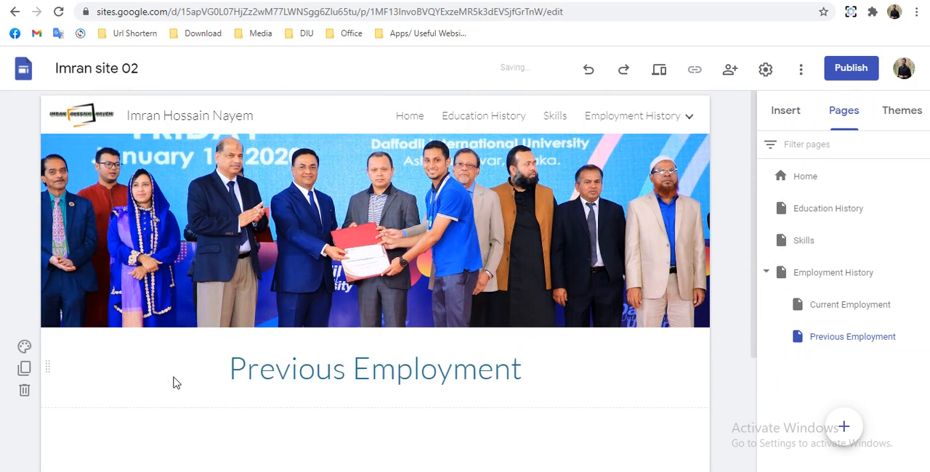
scroll(152, 326, "down", 2)
scroll(40, 158, "up", 2)
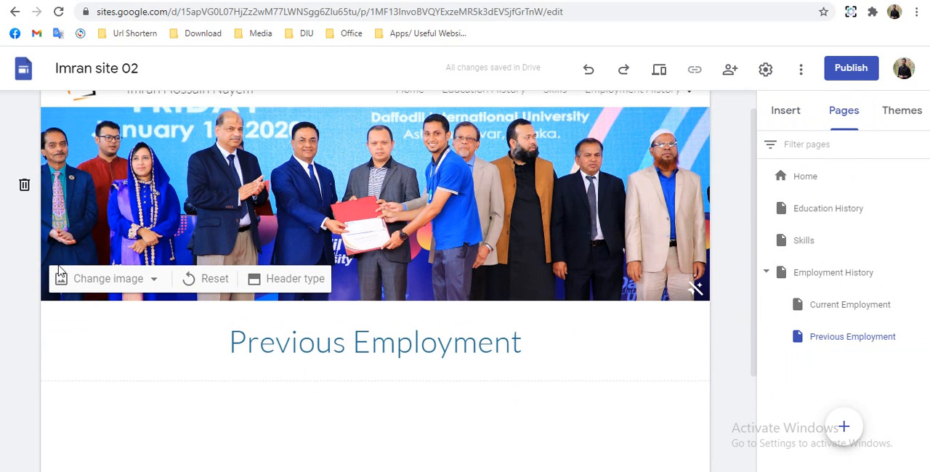
- Upload motivation-final as the Previous Employment header image and set the title section's background to Emphasis 2
left_click(90, 287)
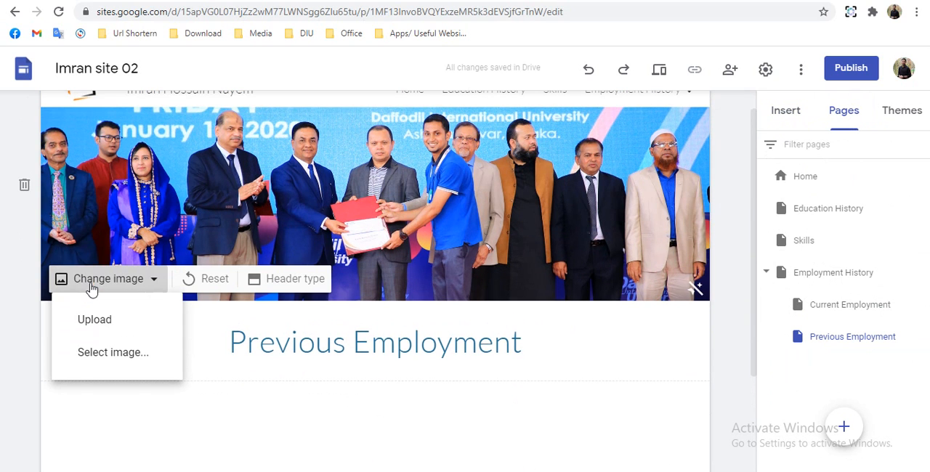
left_click(138, 322)
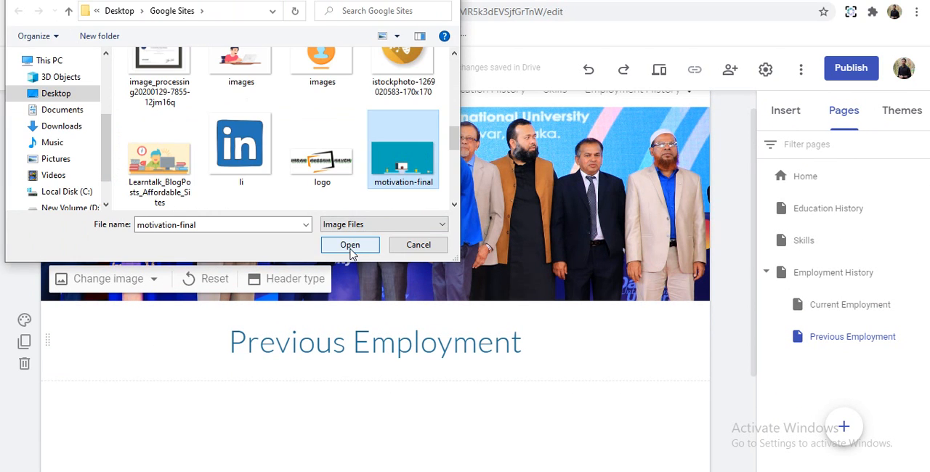
left_click(351, 243)
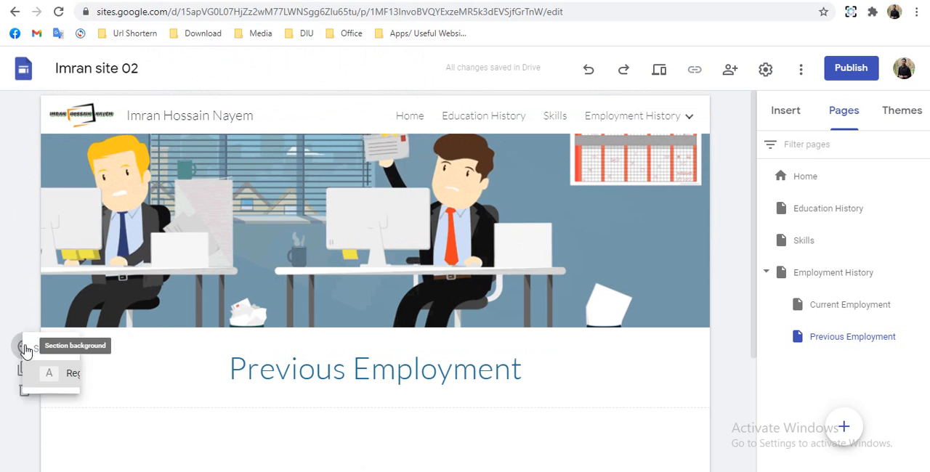
left_click(22, 345)
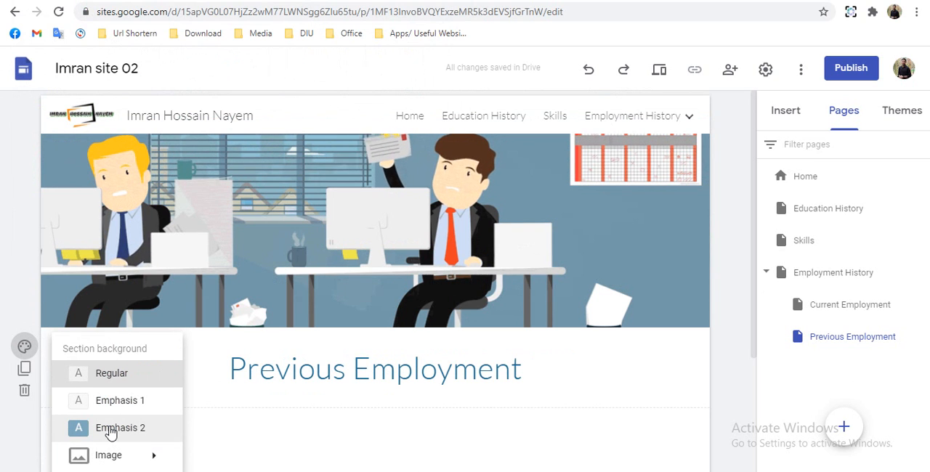
left_click(110, 433)
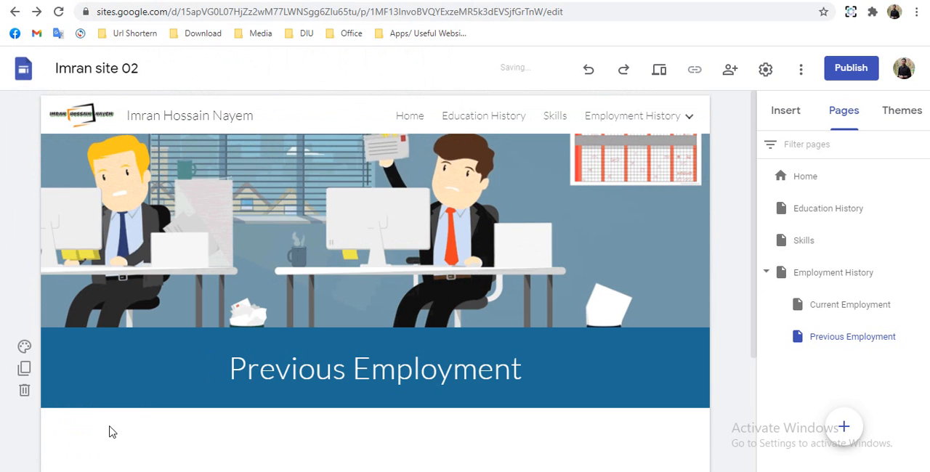
- Insert a collapsible text block below the Previous Employment title and paste "3S Network (BD) Ltd" as its heading
left_click(786, 115)
scroll(794, 378, "down", 1)
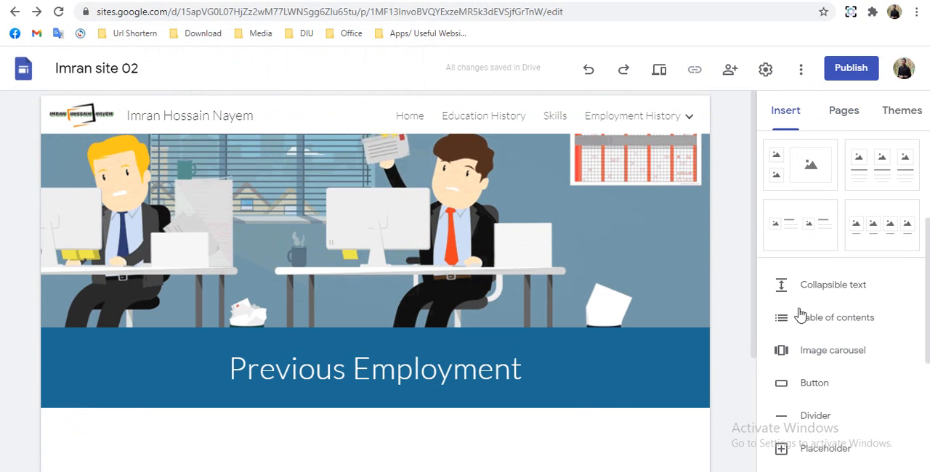
left_click(791, 293)
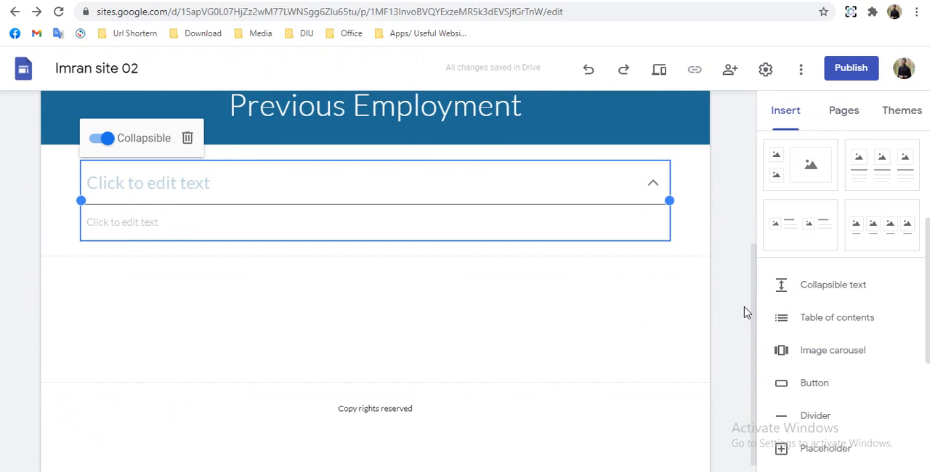
left_click(388, 183)
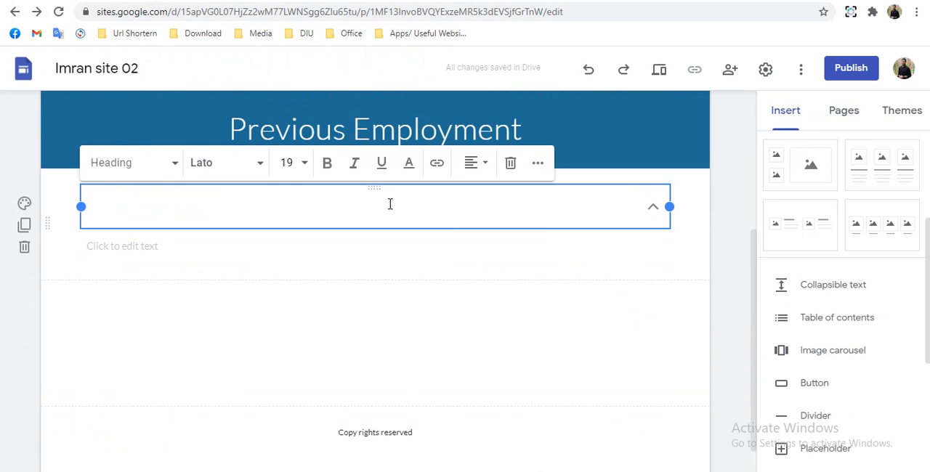
type("3S Network (BD) Ltd")
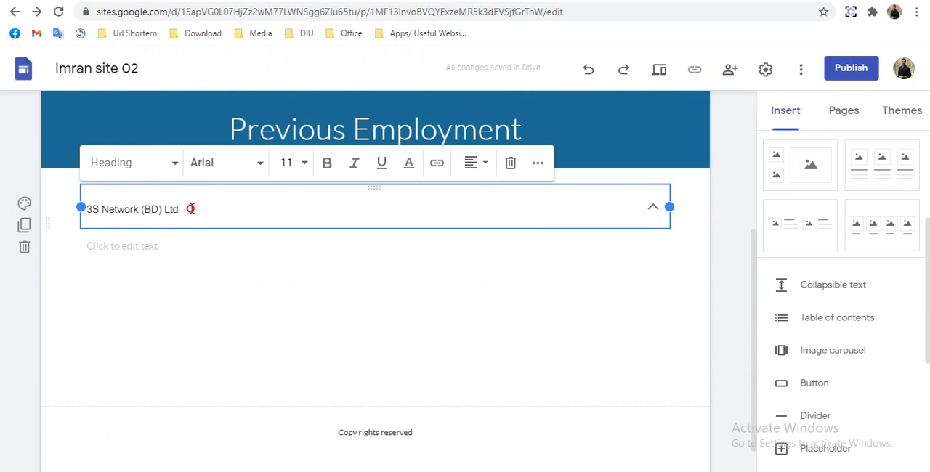
- Apply the Heading text style to "3S Network (BD) Ltd" in the collapsible block, after trying the Title style
left_click_drag(190, 209, 76, 206)
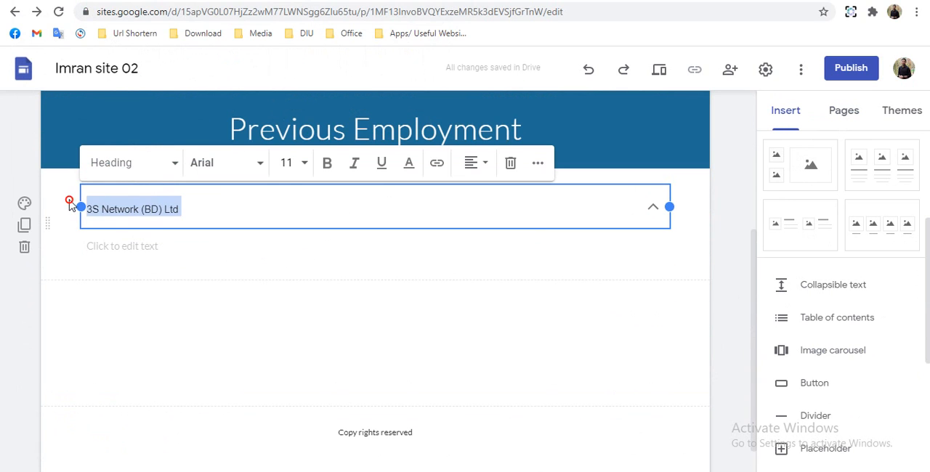
left_click(176, 162)
left_click(127, 213)
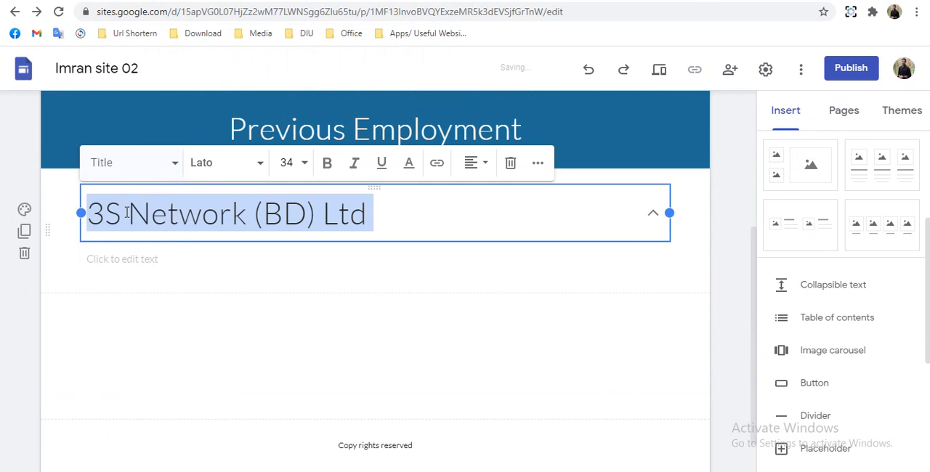
left_click(143, 167)
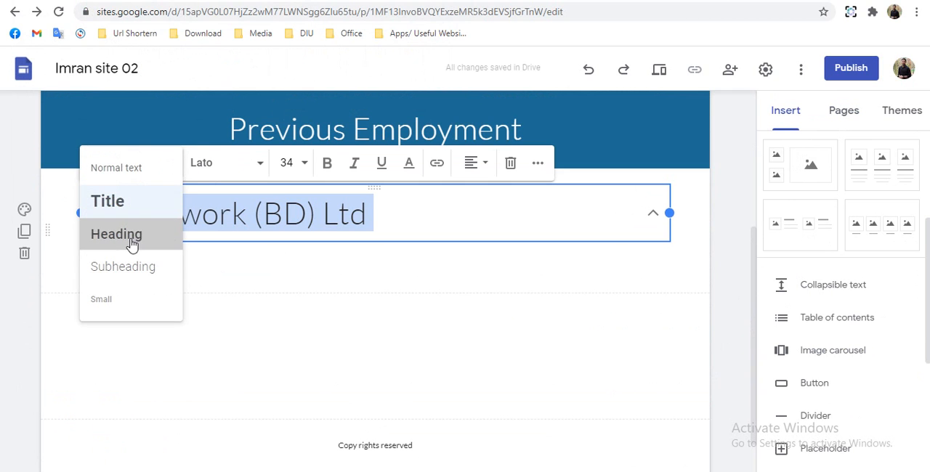
left_click(132, 242)
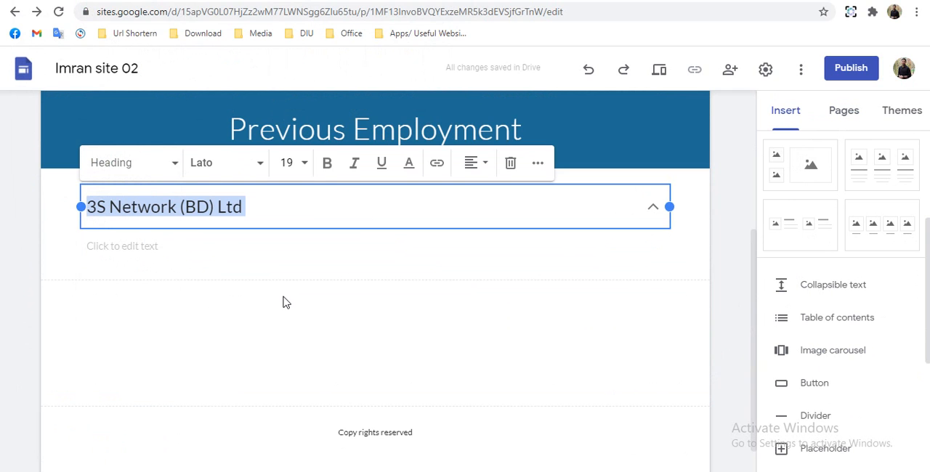
- Paste the 3S Network (BD) Ltd company, designation, duration and responsibilities details into the body of the collapsible block
left_click(154, 256)
type("Company\t: 3S Network (BD) Ltd. Address\t: House # 90/A, Road # 7/A, Dhanmondi 15, Dhaka. Designation\t: Jr. R.F. Engineer Duration\t: September 2014 to February 2015  Responsibilities I have worked here for Site Survey and Acquisition section in the company. During this time period, I have successfully completed 3 sites near Elephant Road, Gulsan 01 and Gazipur.")
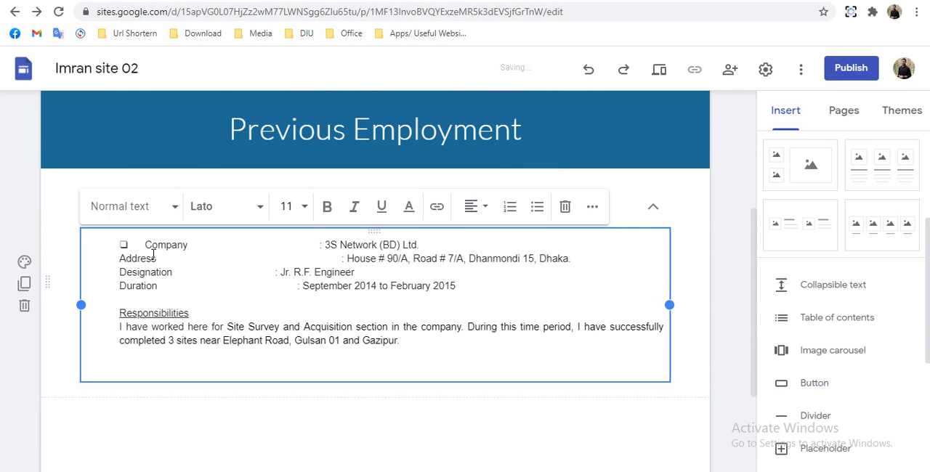
left_click(654, 207)
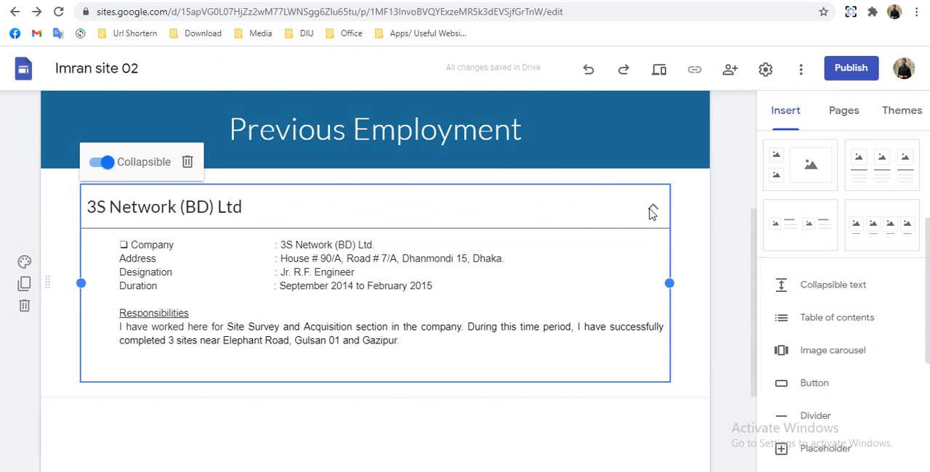
- Check how the 3S Network (BD) Ltd text block collapses and expands on the Previous Employment page
left_click(240, 423)
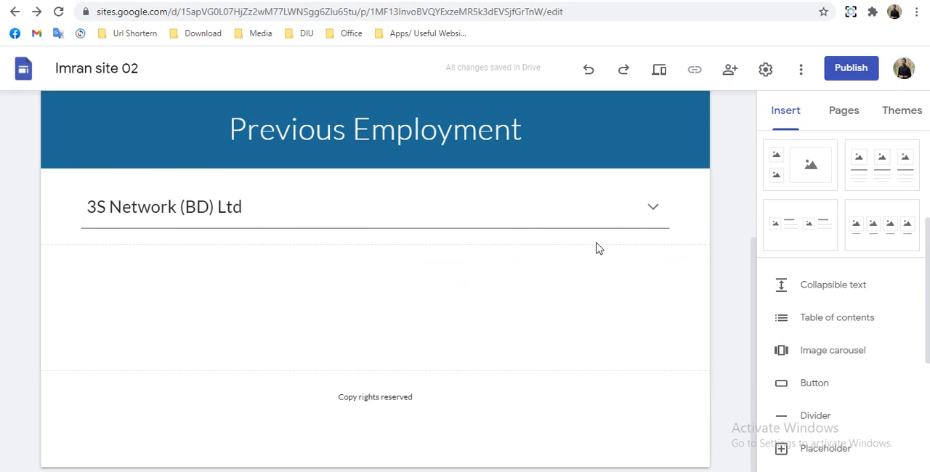
left_click(655, 208)
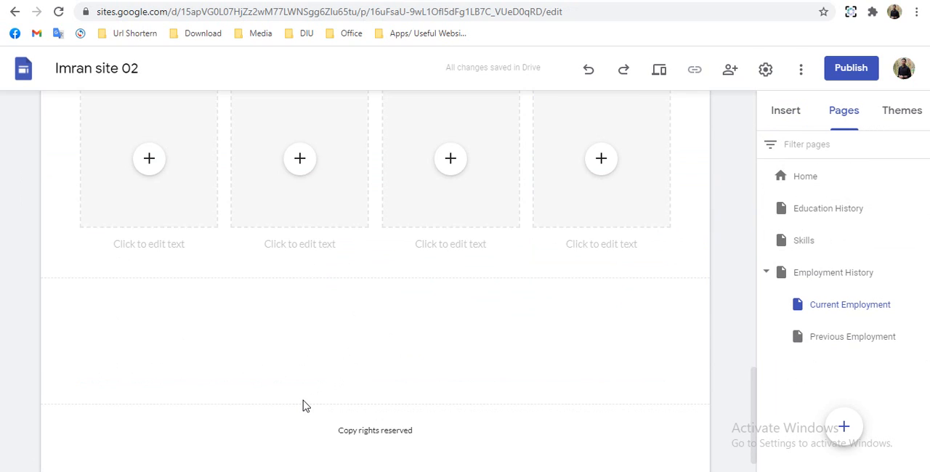
scroll(303, 405, "up", 2)
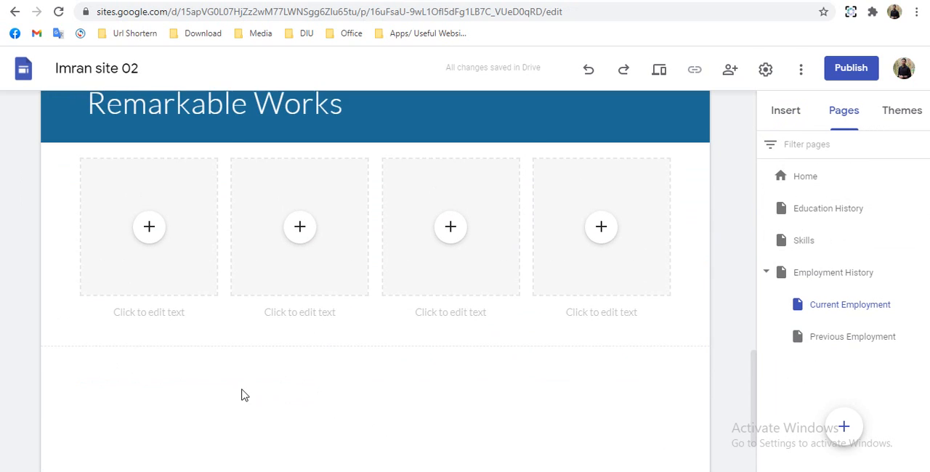
- On the Current Employment page, duplicate the Remarkable Works heading section and move the copy below the row of four image placeholders
scroll(244, 395, "up", 1)
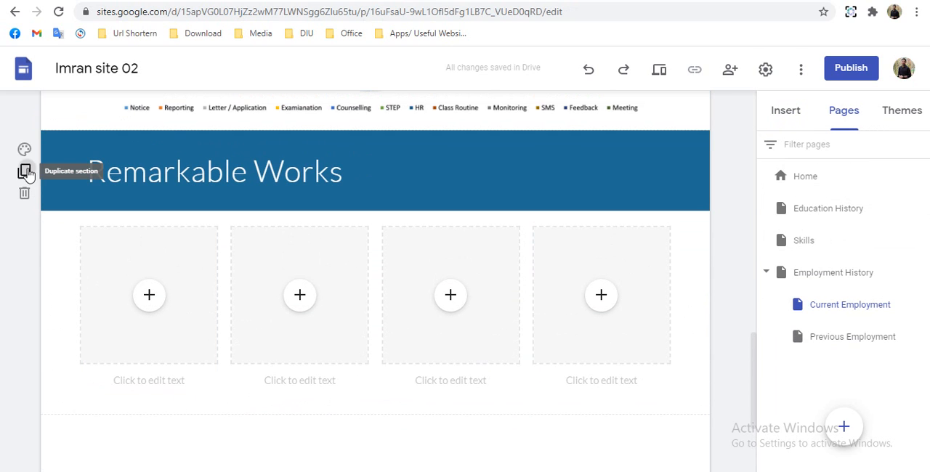
left_click(26, 173)
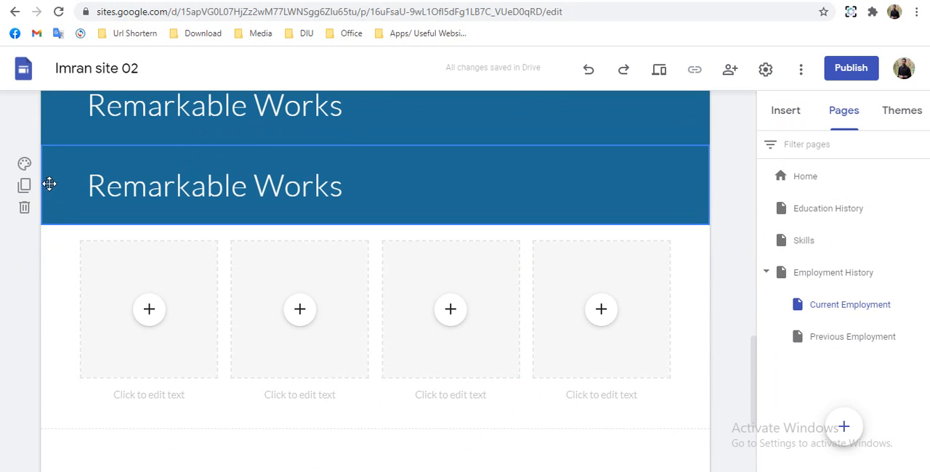
left_click_drag(50, 183, 62, 336)
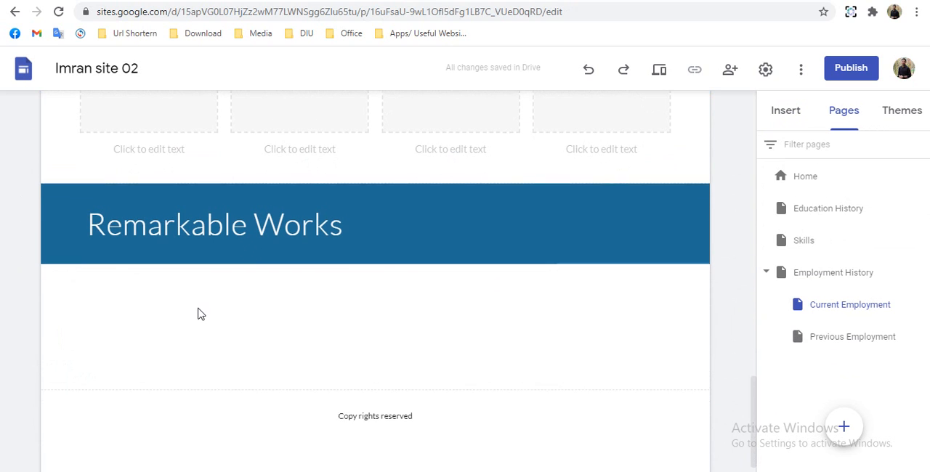
- Replace the copied Remarkable Works heading below the placeholder row with "Achievements"
left_click_drag(343, 218, 88, 197)
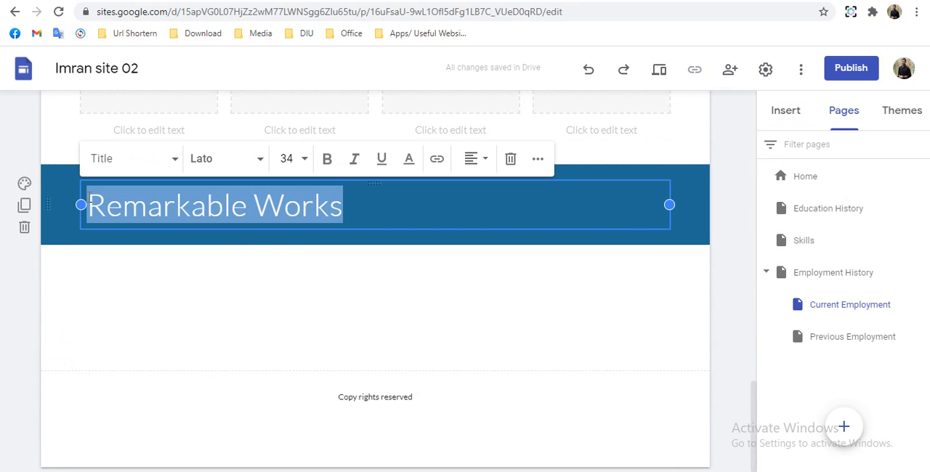
type("Achi")
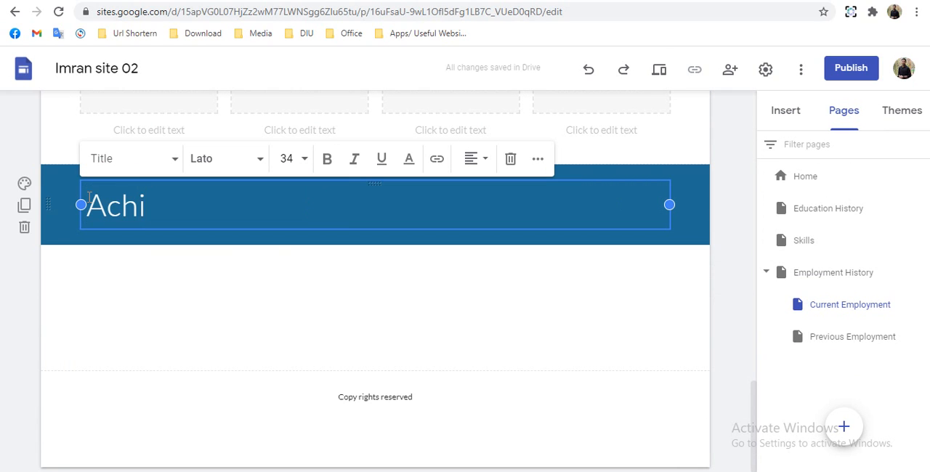
type("evments")
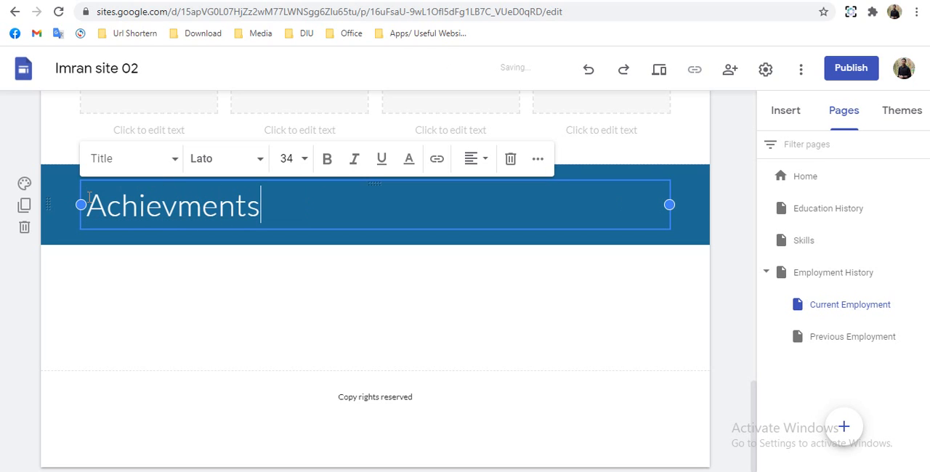
type("e")
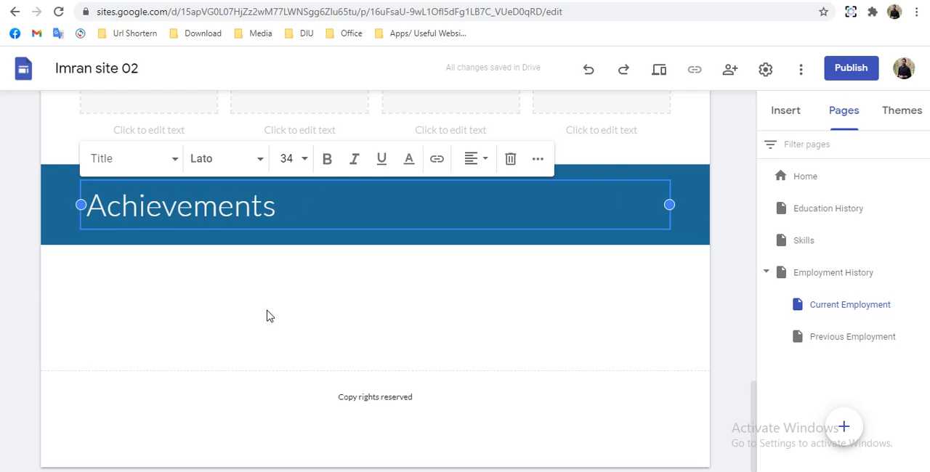
left_click(266, 313)
- Add a placeholder below Achievements, fill it with the "Star of the Empl..." certificate image from Google Drive, and enlarge it to full section width
left_click(785, 113)
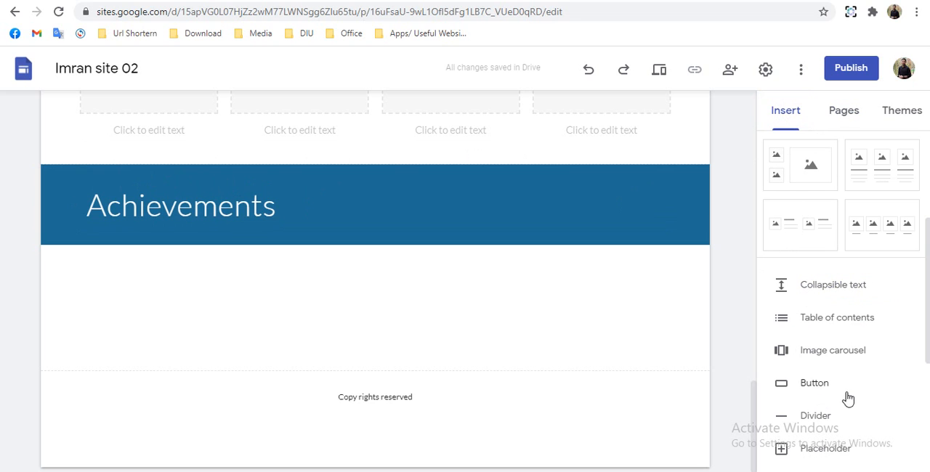
scroll(806, 372, "down", 2)
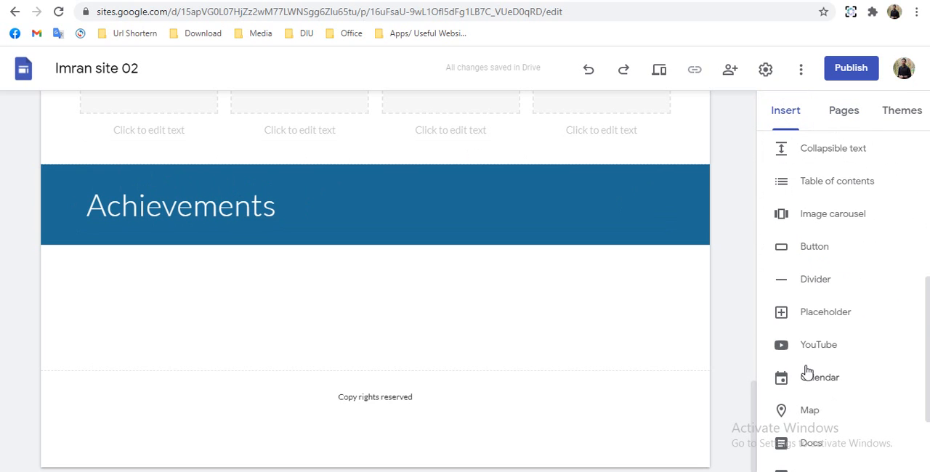
left_click(820, 312)
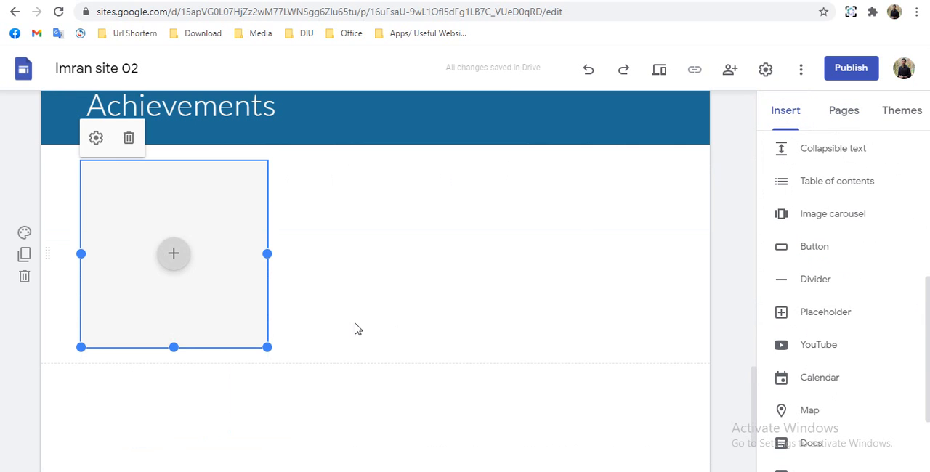
left_click(173, 256)
left_click(219, 346)
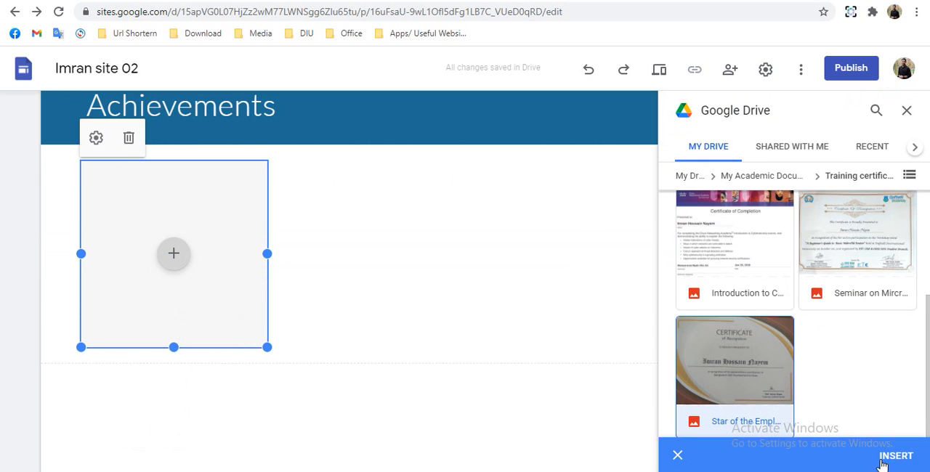
left_click(893, 455)
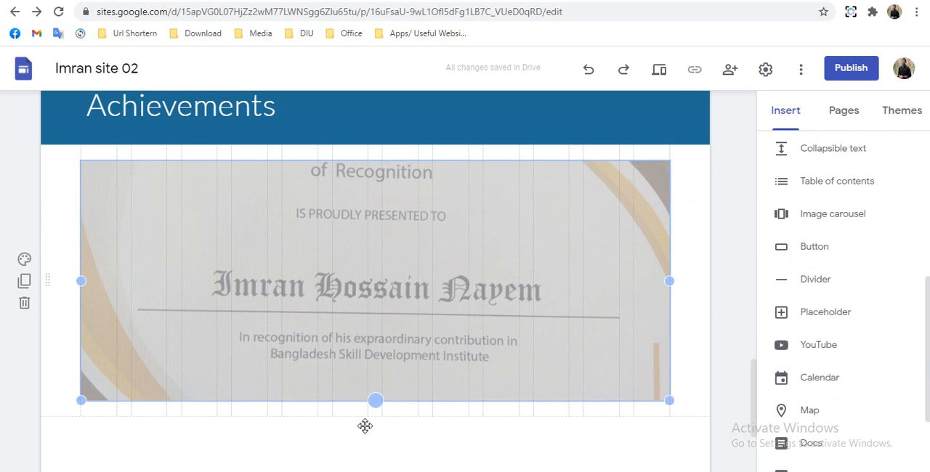
scroll(718, 307, "down", 3)
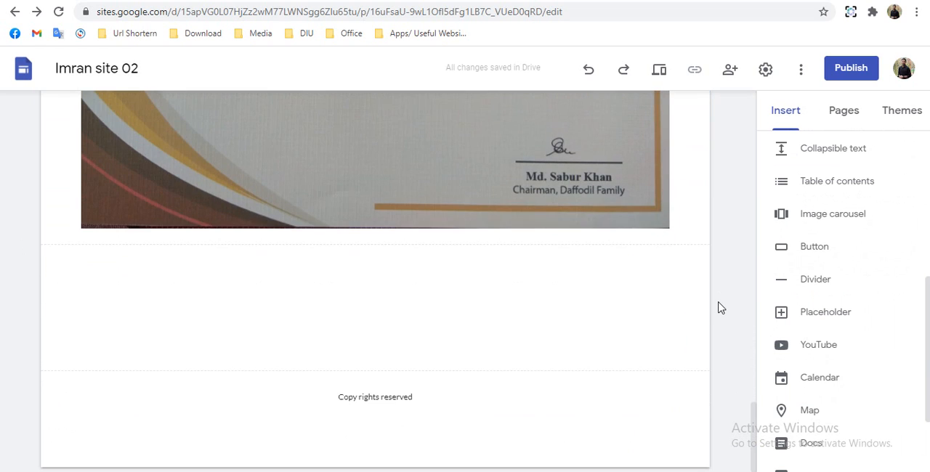
scroll(718, 307, "up", 10)
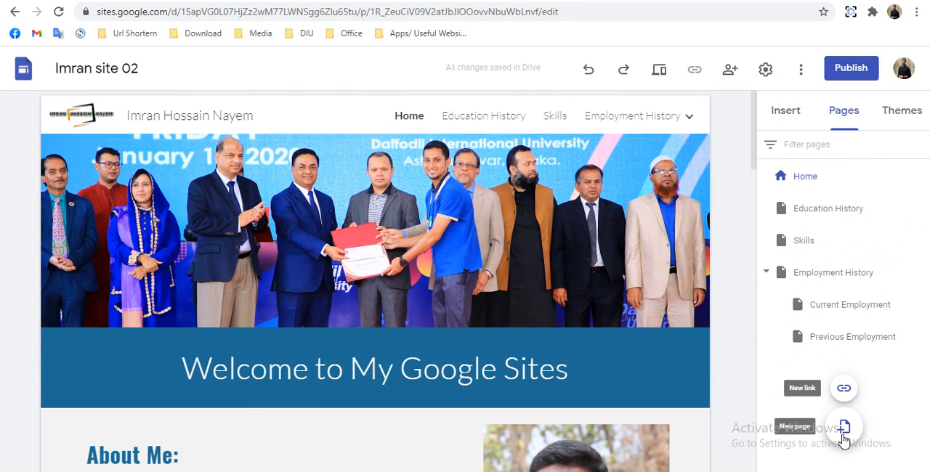
- Create a new page named Seminar/Workshops and move it out of Employment History to the top level
left_click(843, 435)
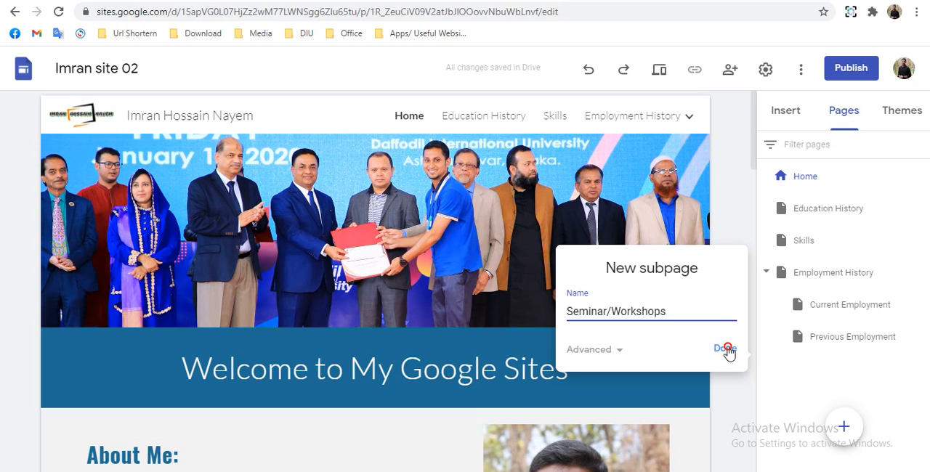
left_click(726, 350)
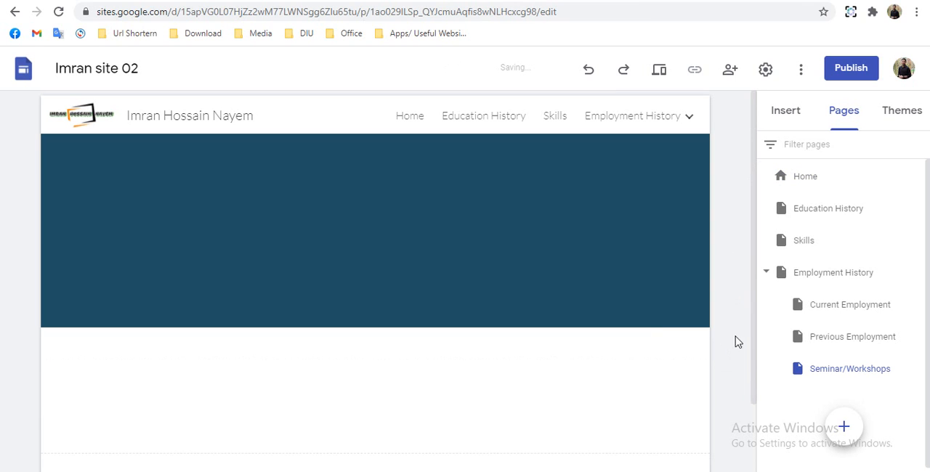
left_click_drag(801, 374, 764, 386)
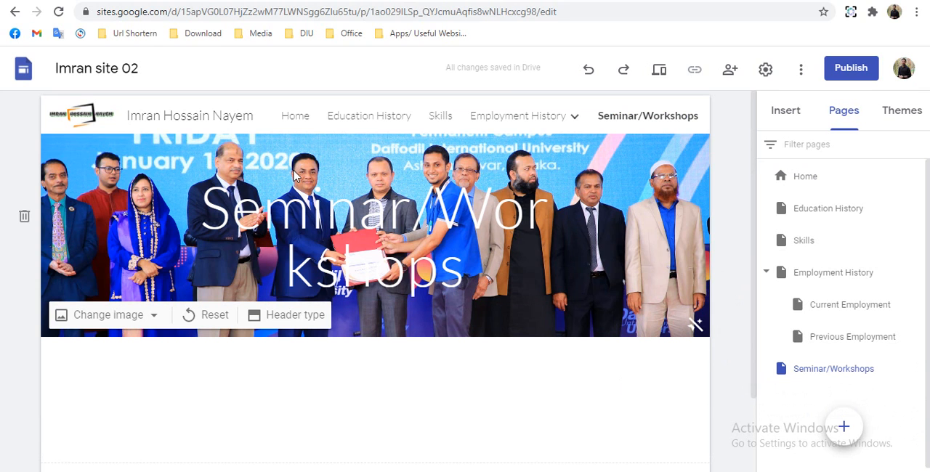
- Move the Seminar/Workshops title out of the header image into its own section directly below it
left_click_drag(316, 193, 342, 259)
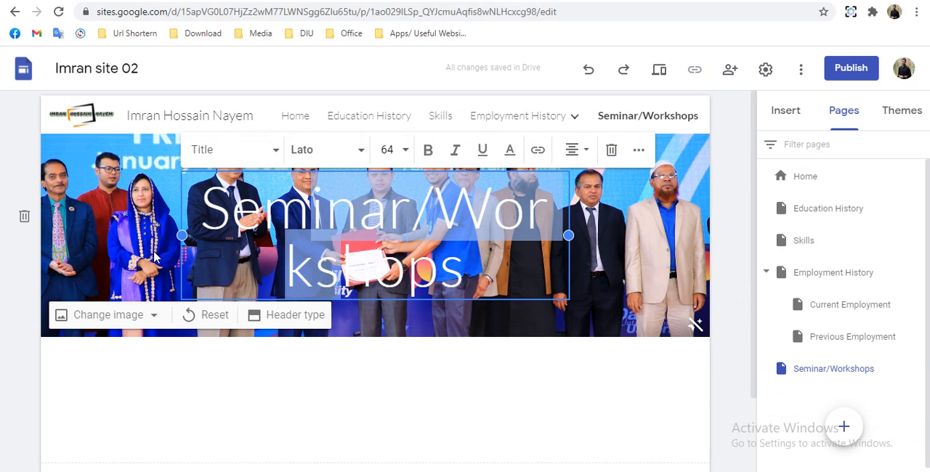
left_click_drag(181, 268, 212, 390)
scroll(194, 356, "down", 2)
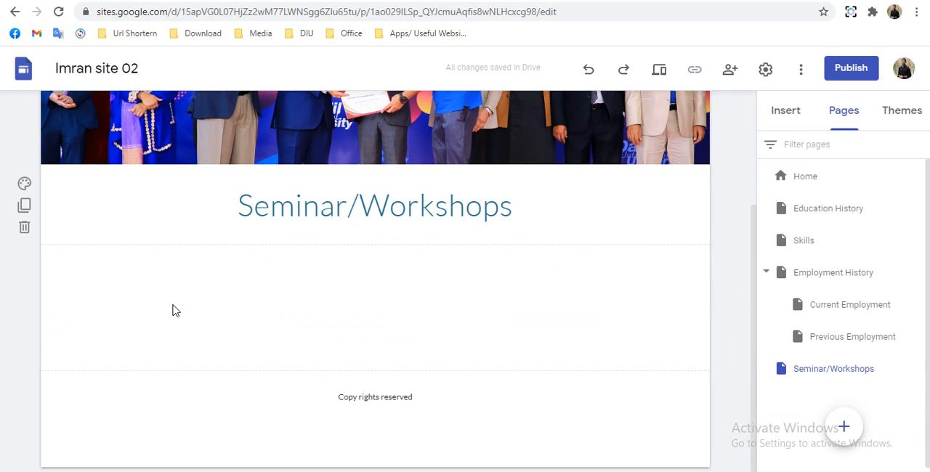
- Insert the layout with four captioned image placeholders in a row below the Seminar/Workshops title
left_click(783, 114)
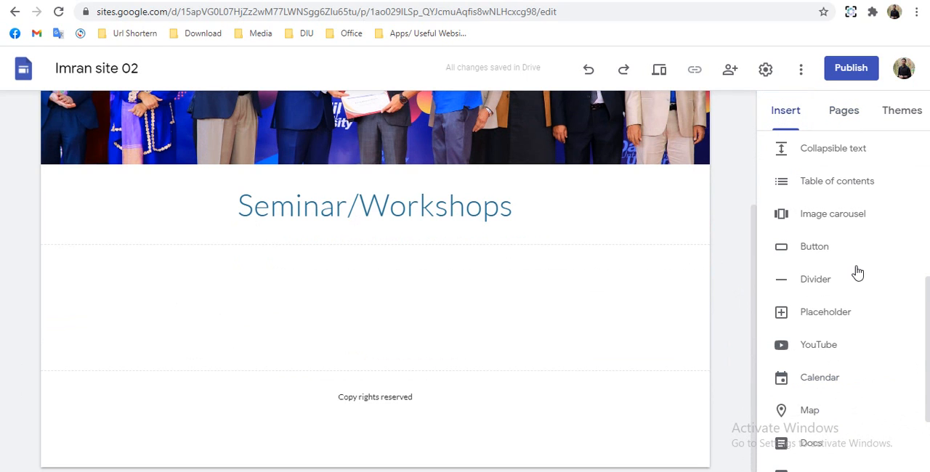
scroll(837, 264, "up", 4)
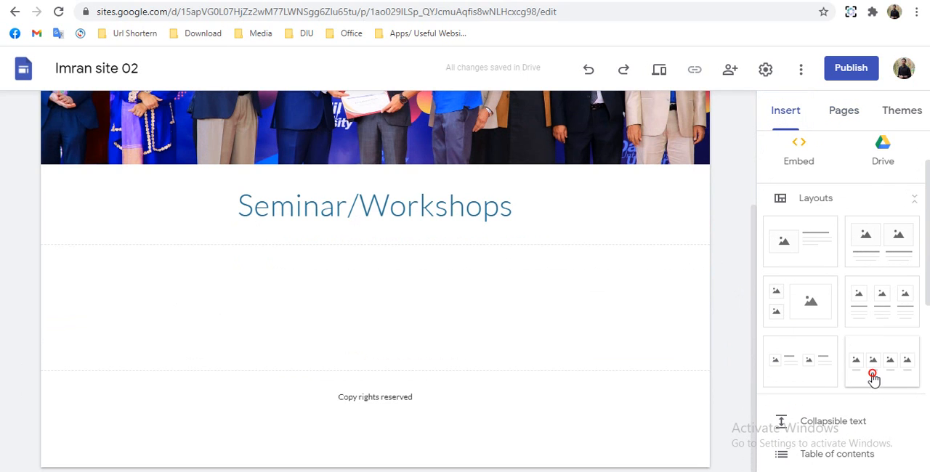
left_click_drag(874, 379, 443, 305)
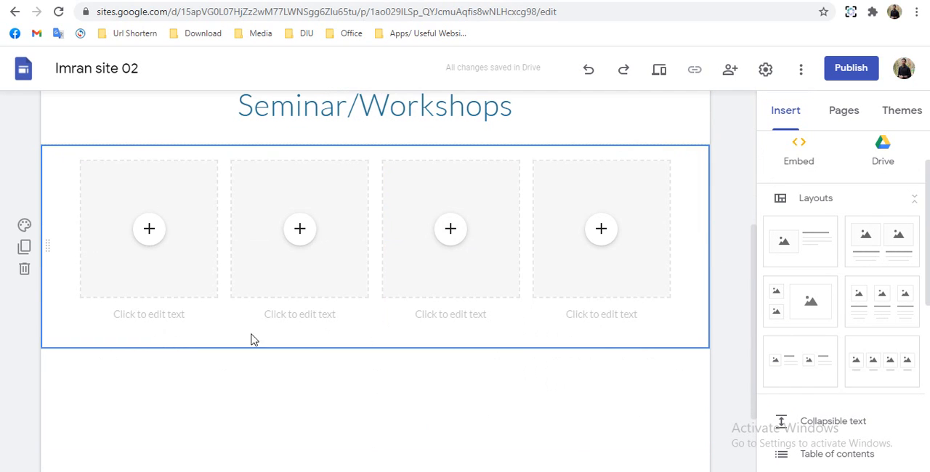
- Fill the first placeholder with the Bangladesh Summit participation certificate and caption it "Bangladesh Google Summit 2017"
left_click(150, 232)
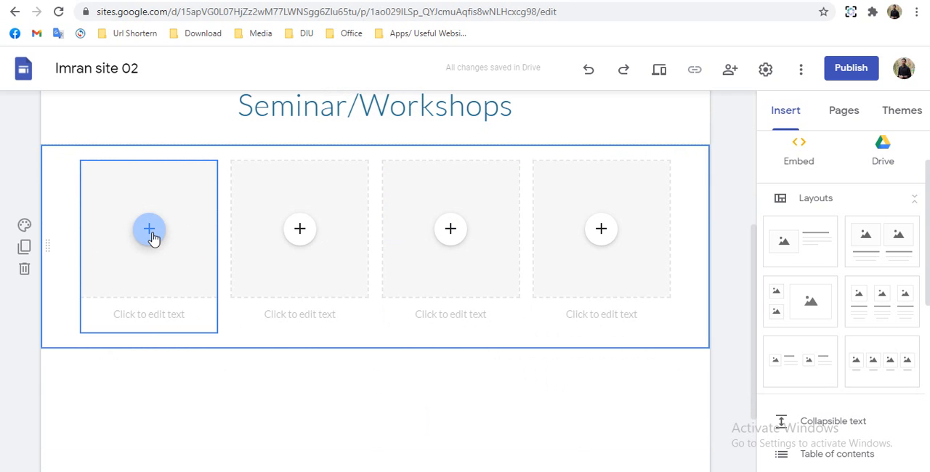
left_click(152, 234)
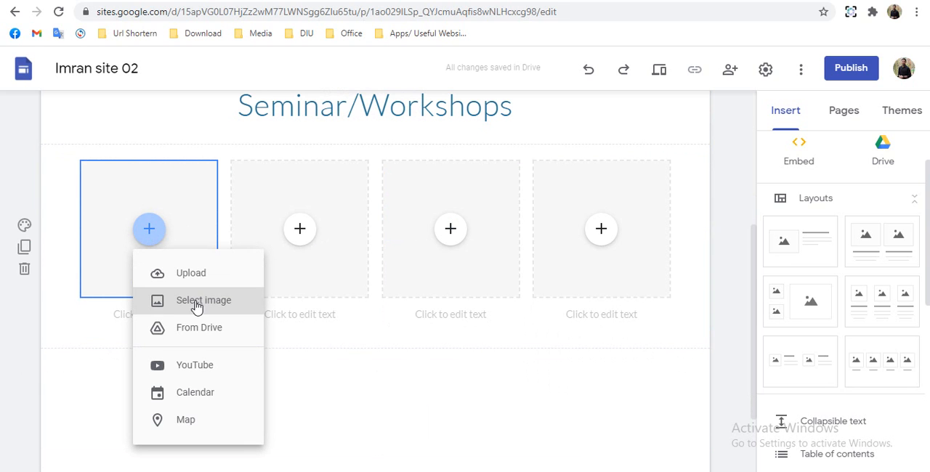
left_click(196, 309)
- Fill the second placeholder with the MikroTik workshop certificate and caption it "Workshop on Mikrotik at Daffodil International University"
left_click(301, 230)
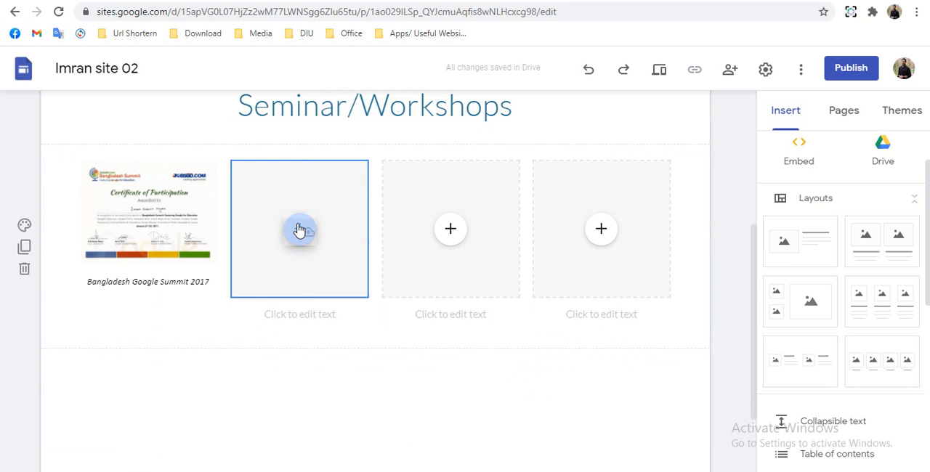
left_click(328, 272)
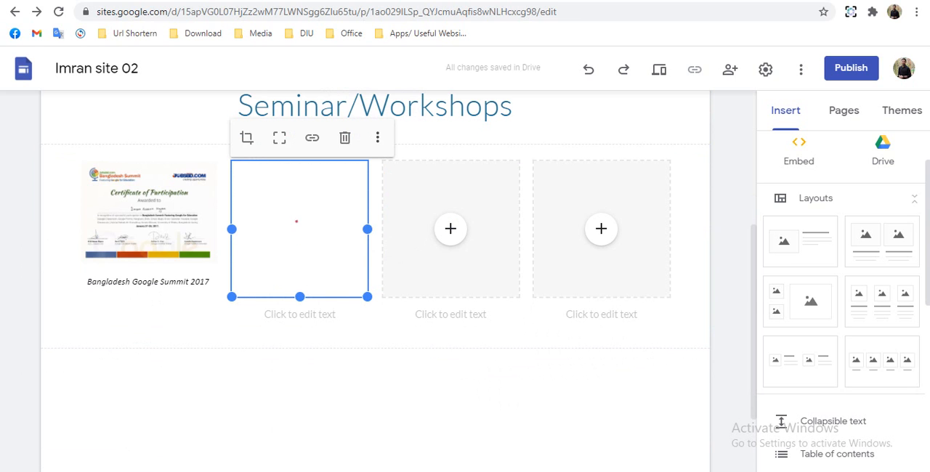
- Set the Mikrotik workshop caption's font to Calibri, size 10
left_click(357, 275)
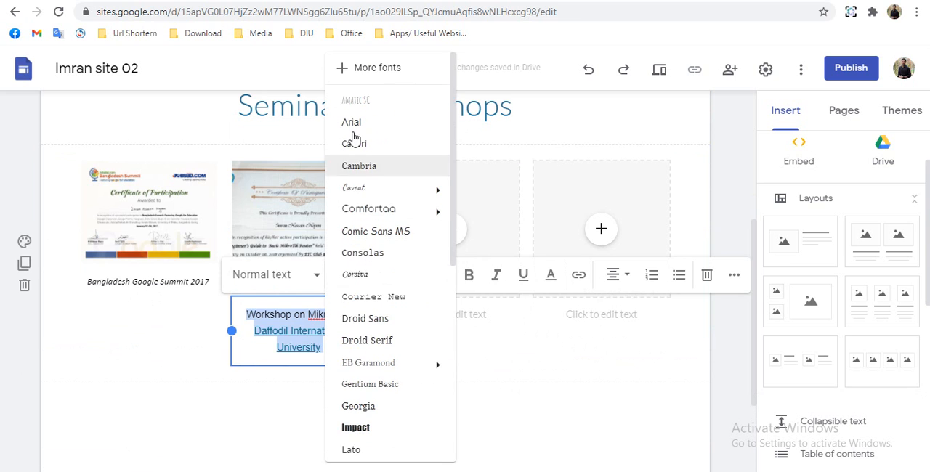
left_click(354, 145)
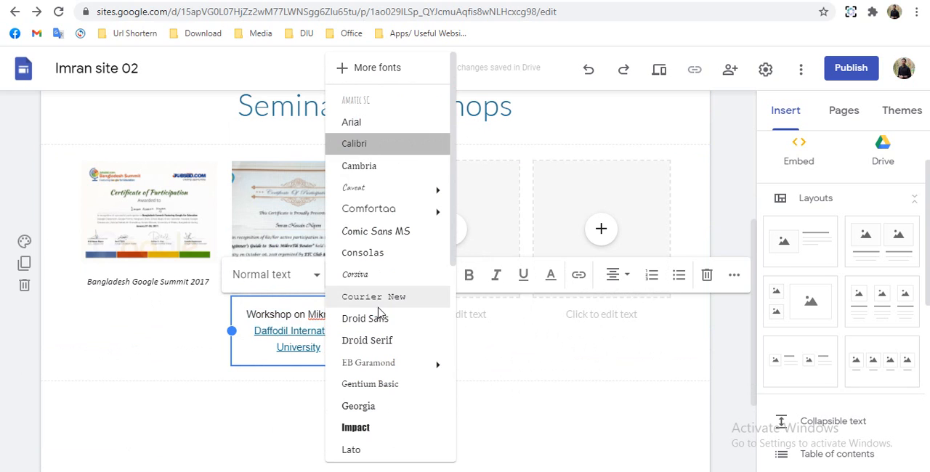
left_click(430, 274)
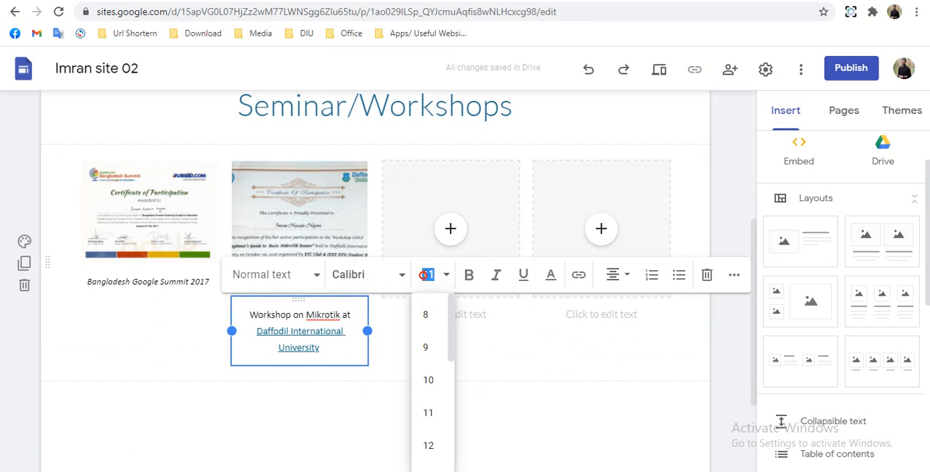
left_click(428, 382)
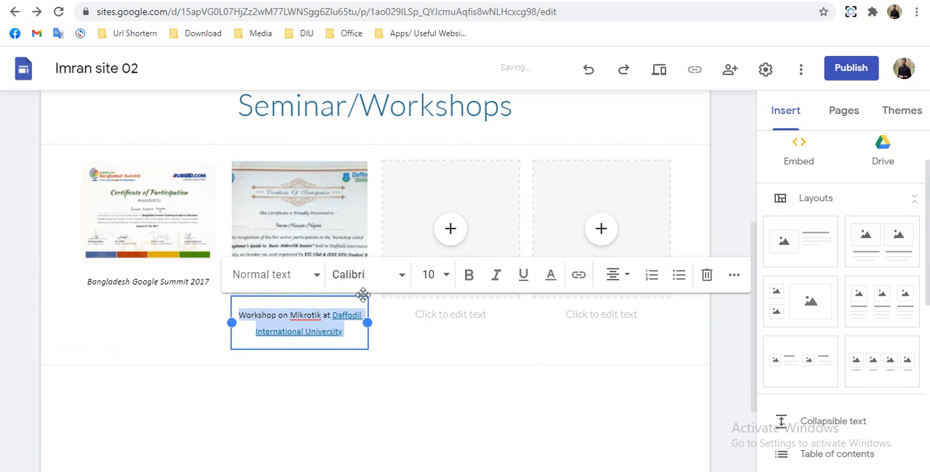
- Uncrop the MikroTik workshop certificate image in the second column
left_click(316, 224)
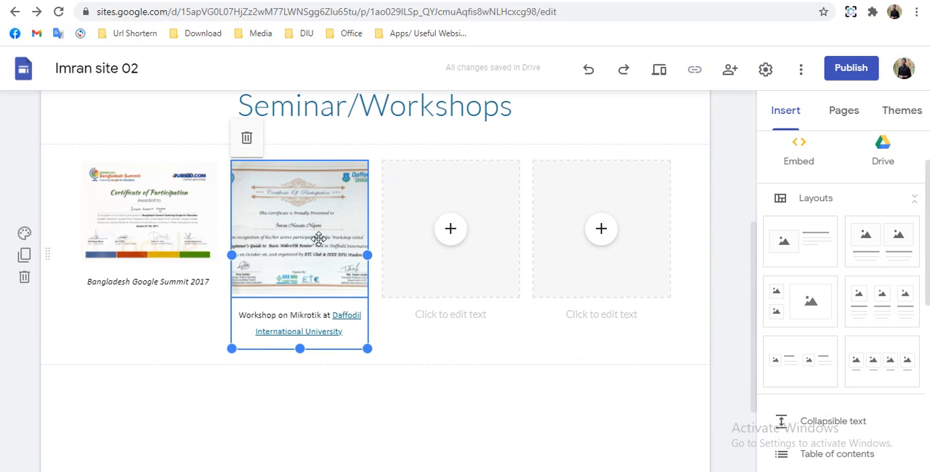
left_click(298, 233)
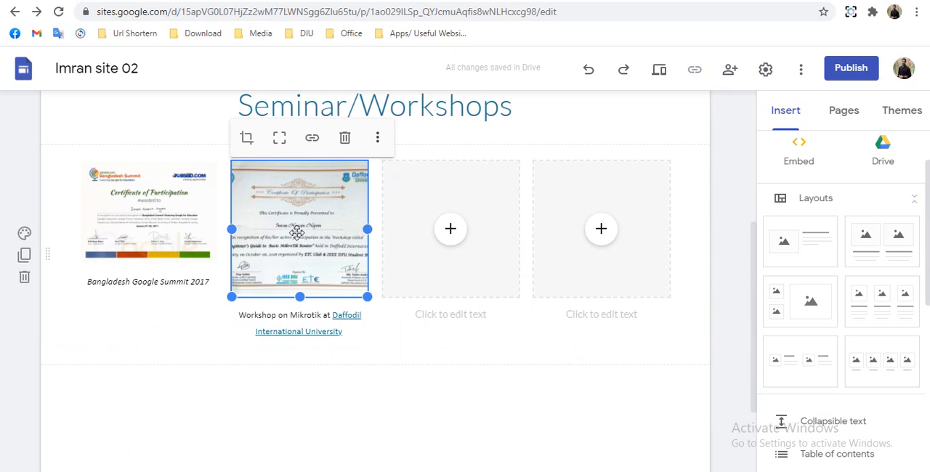
left_click(279, 139)
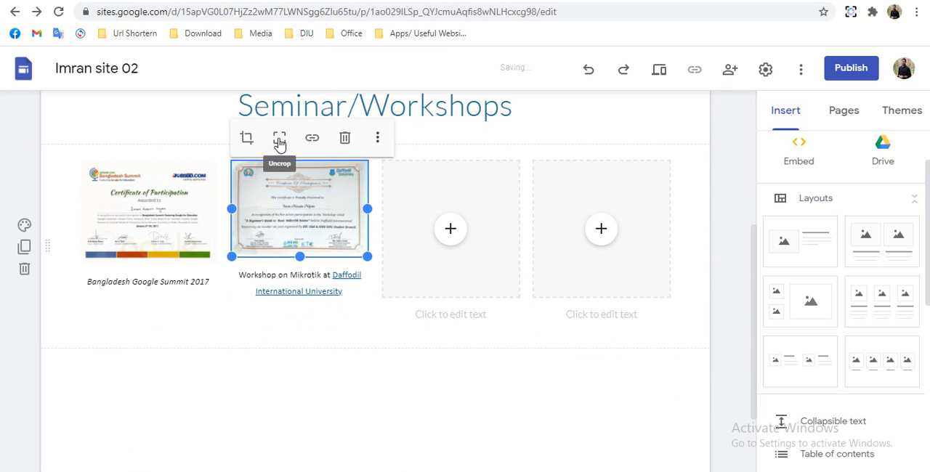
- Set the font size of the "Introduction to Cyber Security Certificate" caption in the fourth column to 10
left_click(325, 394)
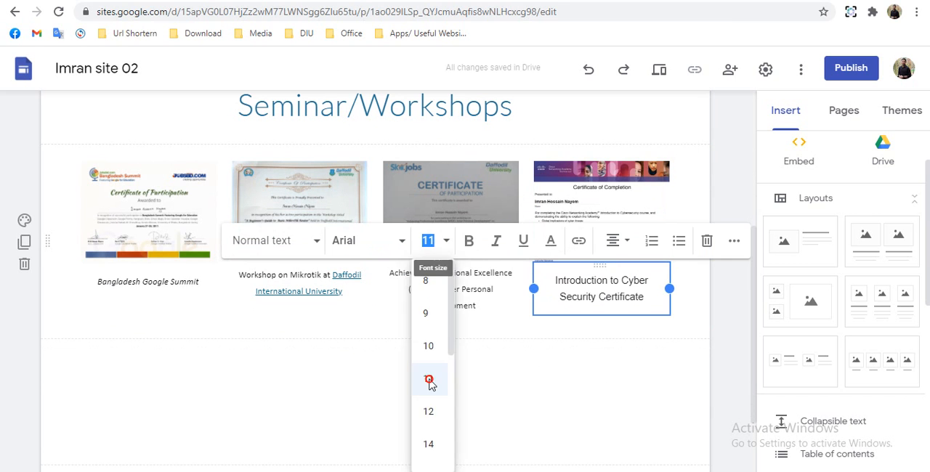
left_click(429, 380)
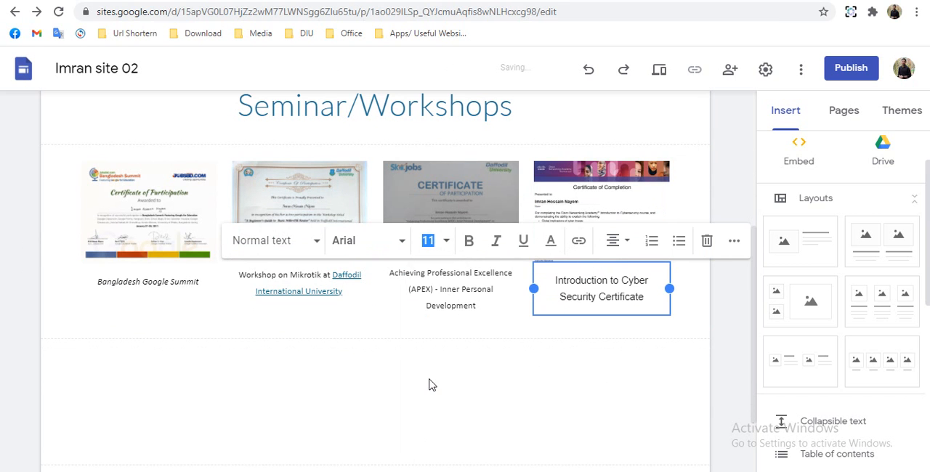
left_click(558, 282)
triple_click(562, 289)
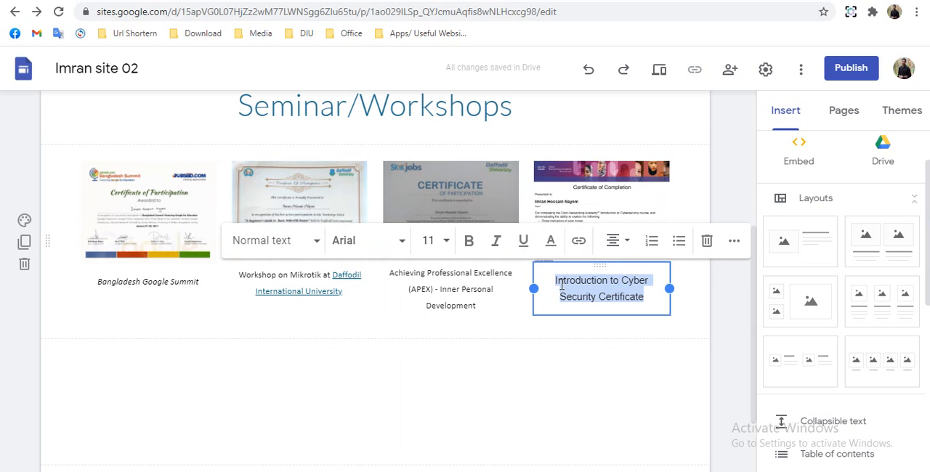
left_click(432, 245)
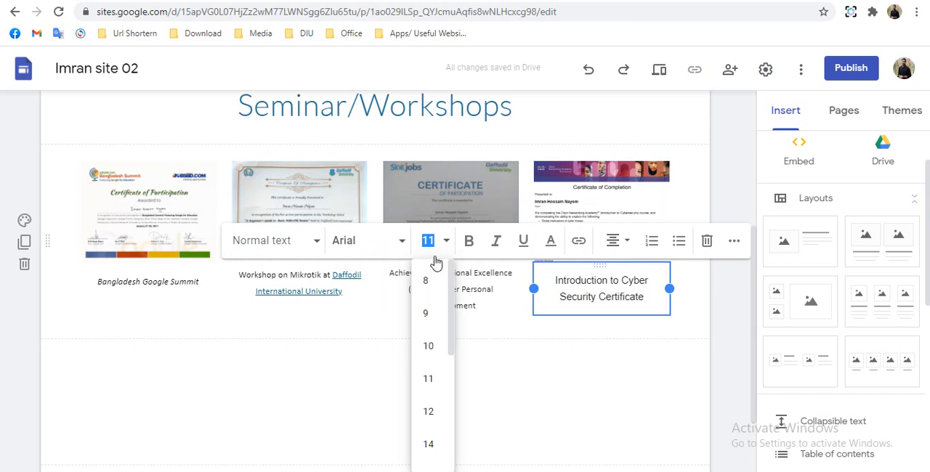
left_click(430, 346)
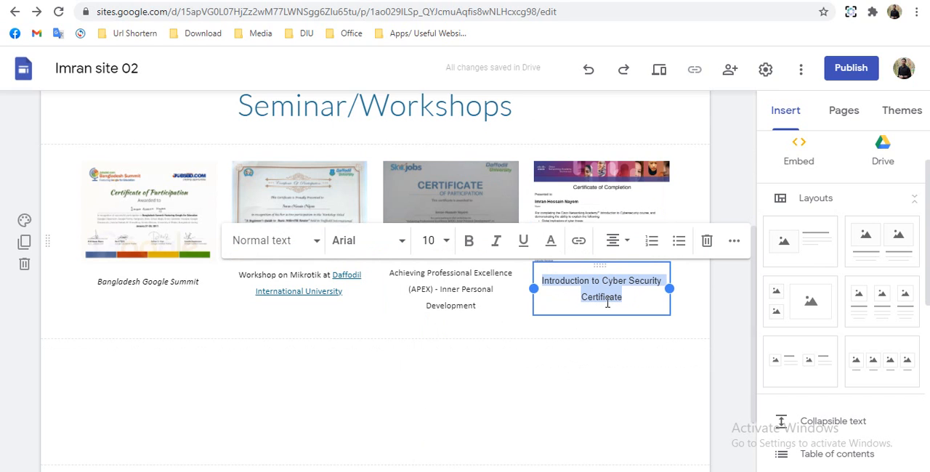
left_click(504, 371)
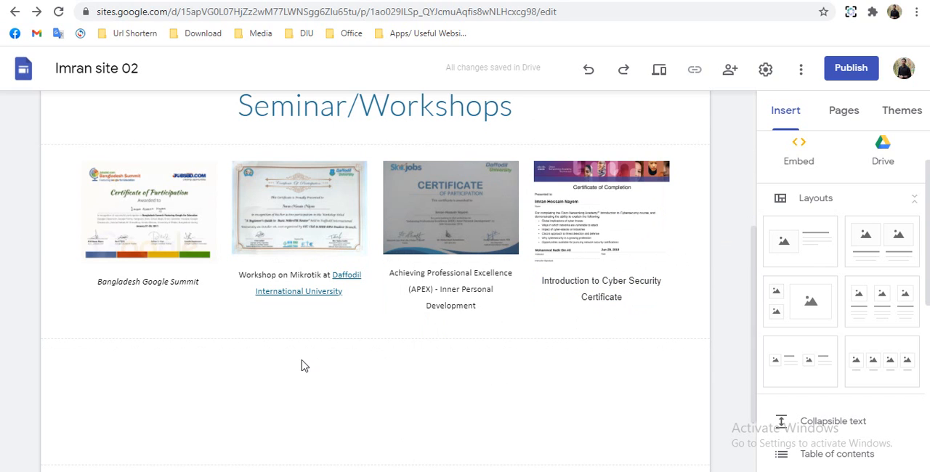
- Review the four certificates and their captions on the Seminar/Workshops page, down to the footer
scroll(324, 347, "up", 2)
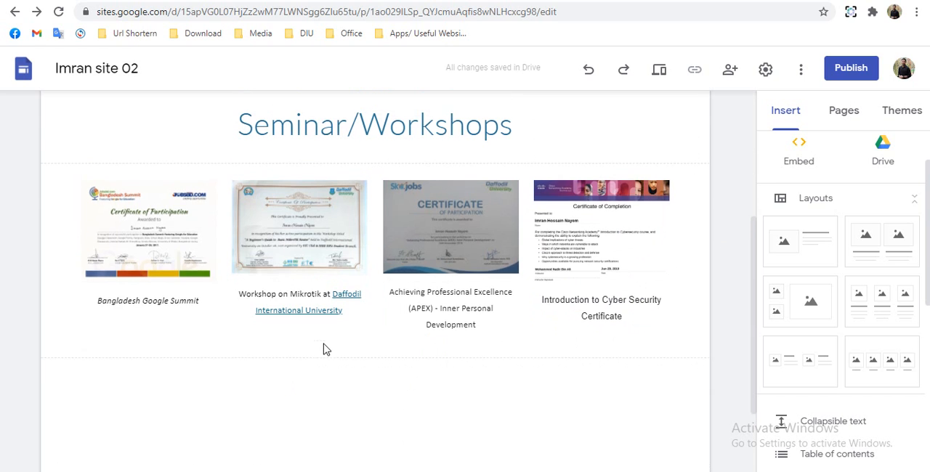
scroll(323, 343, "down", 2)
scroll(323, 343, "down", 1)
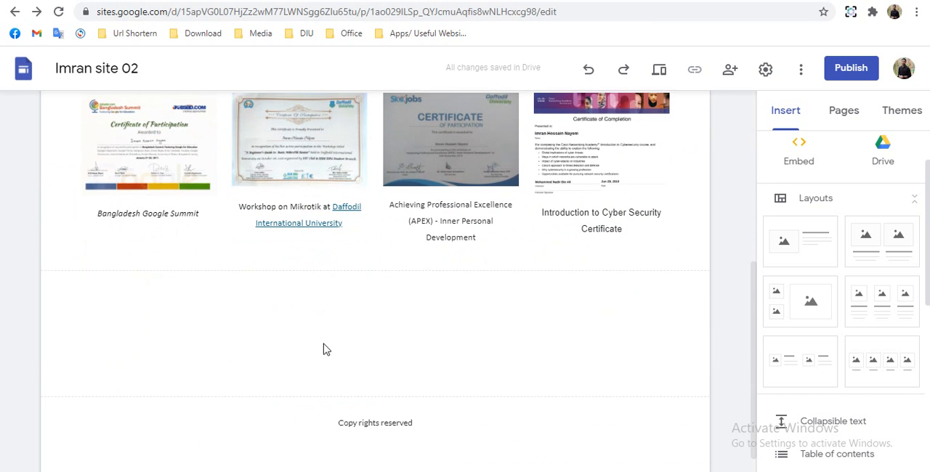
scroll(325, 338, "up", 3)
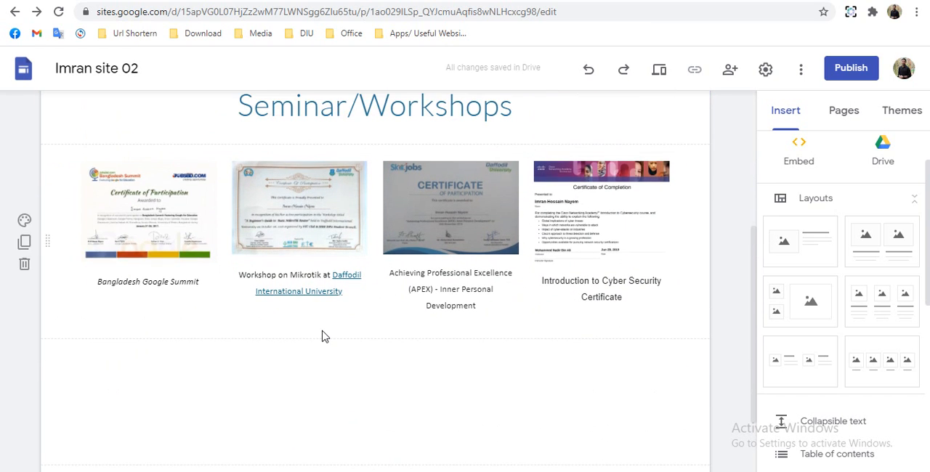
scroll(323, 337, "down", 1)
scroll(324, 337, "down", 1)
scroll(837, 378, "down", 2)
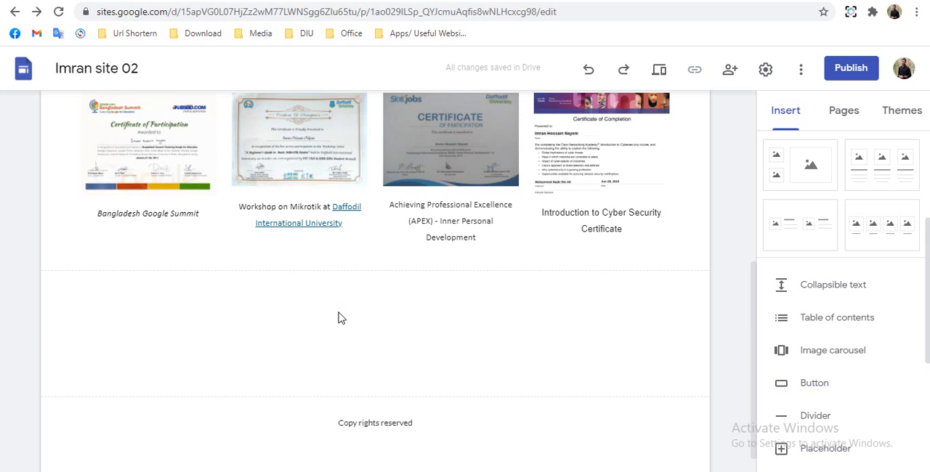
scroll(500, 324, "up", 1)
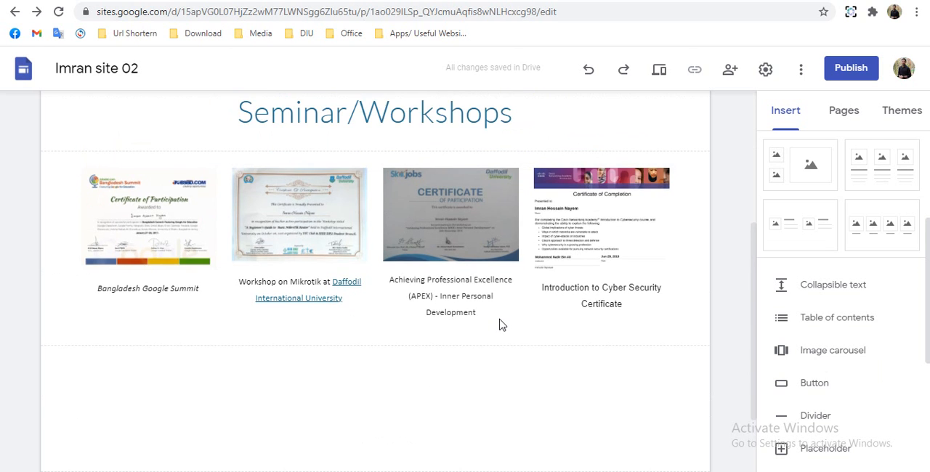
scroll(513, 322, "down", 2)
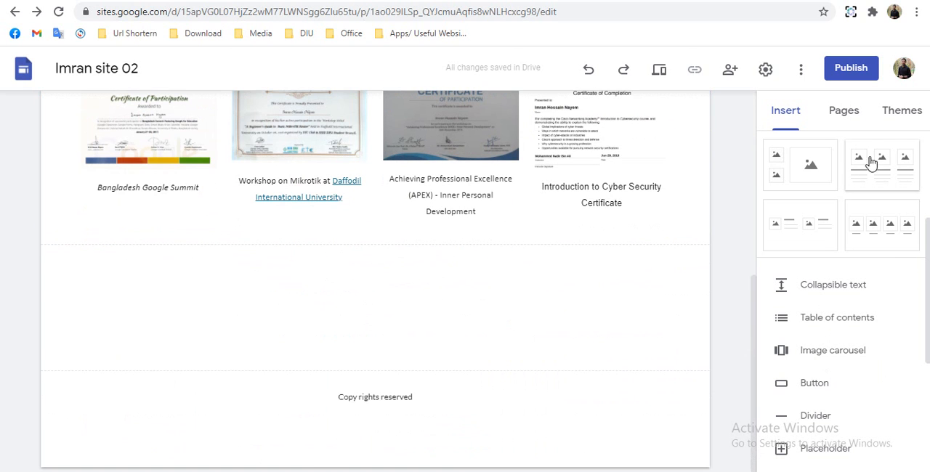
left_click(844, 113)
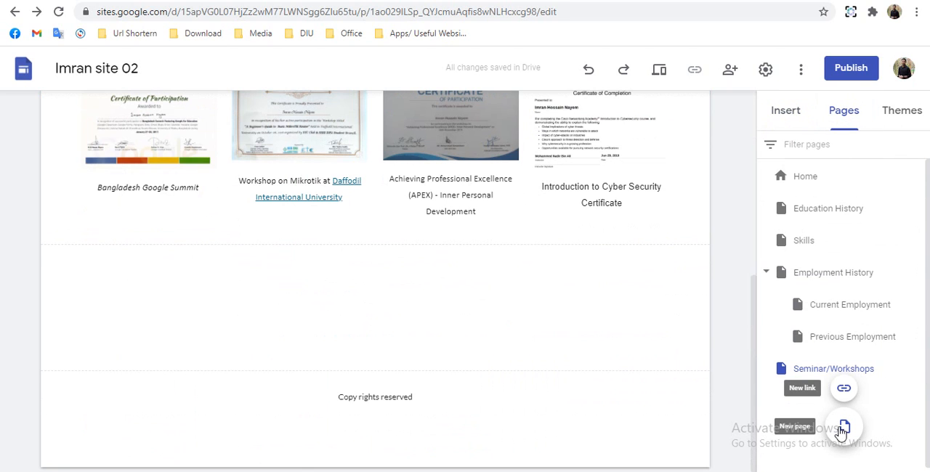
left_click(841, 430)
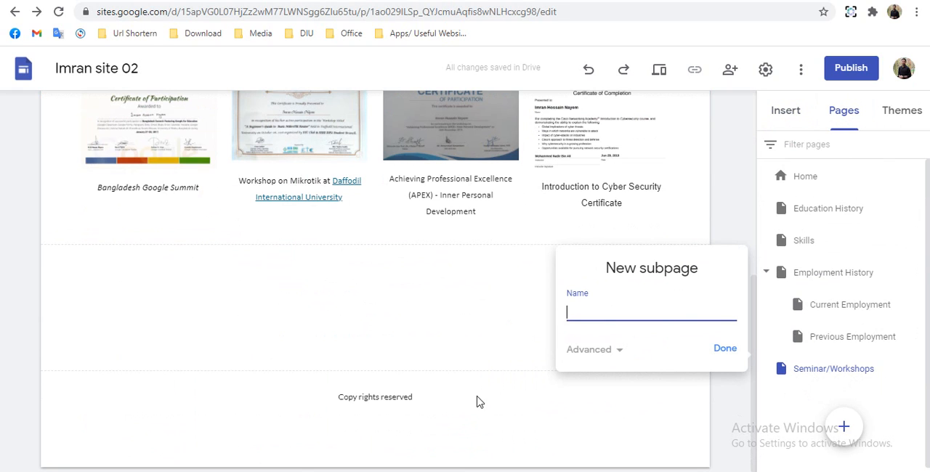
left_click(438, 414)
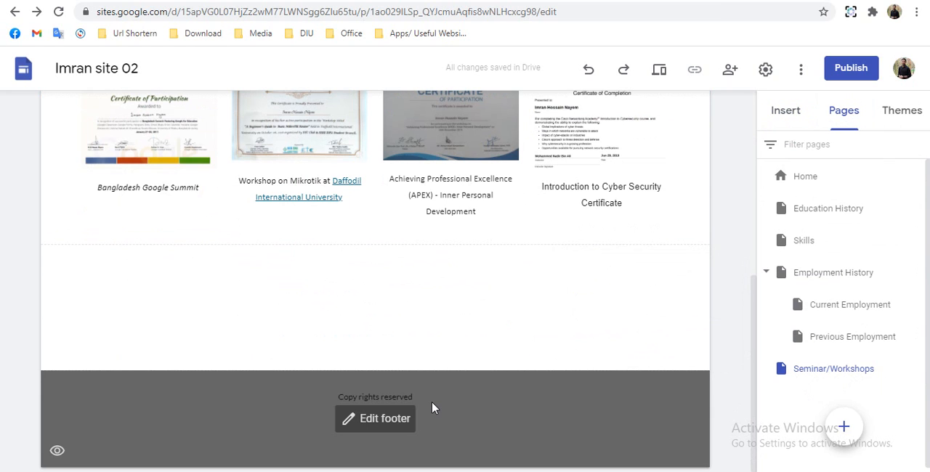
- Edit the footer to add the heading "Contact with me" above the Address, Email and Mobile lines
type("Contact")
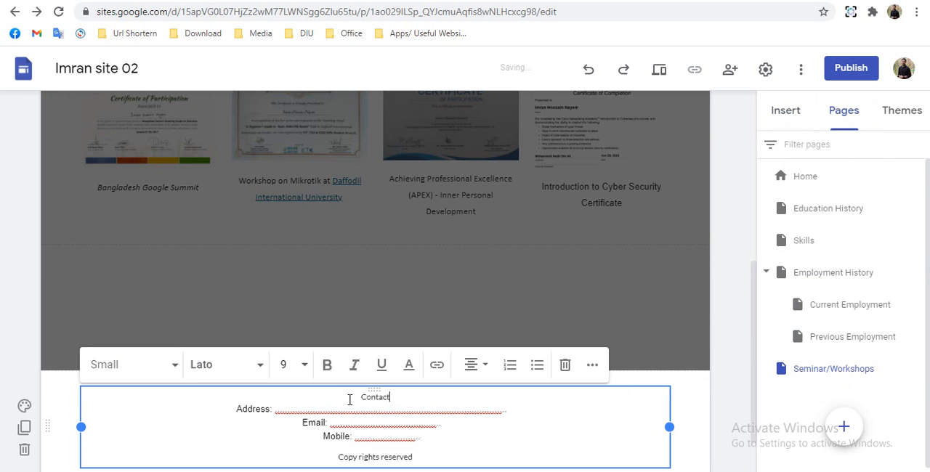
type(" with me")
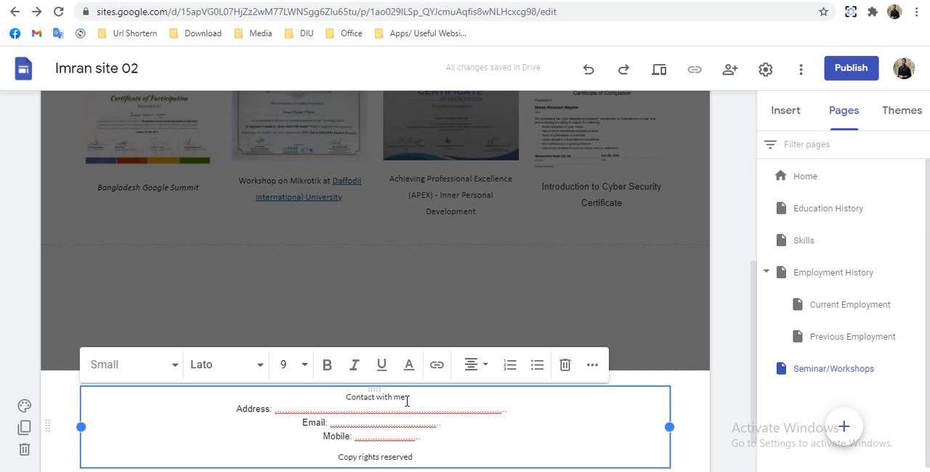
- Apply the Normal text style and bold to the footer's "Contact with me" heading
mouse_move(338, 409)
left_mouse_down()
mouse_move(327, 403)
mouse_move(347, 397)
left_mouse_up()
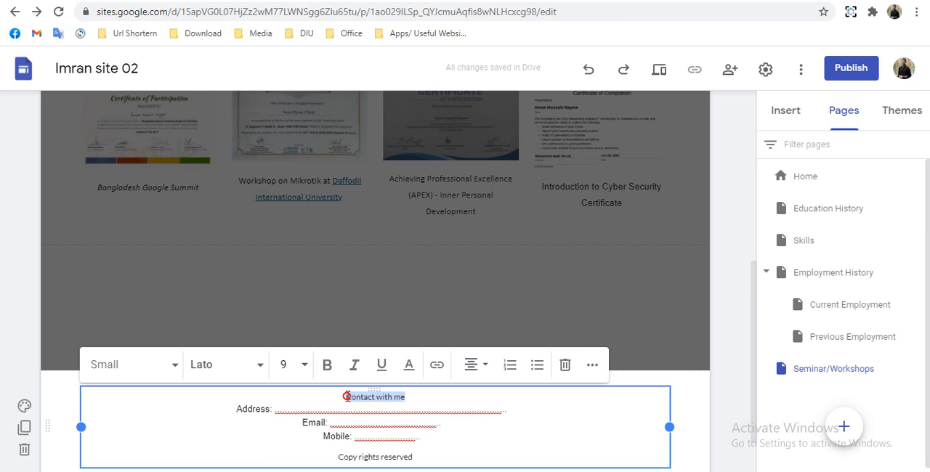
left_click(224, 369)
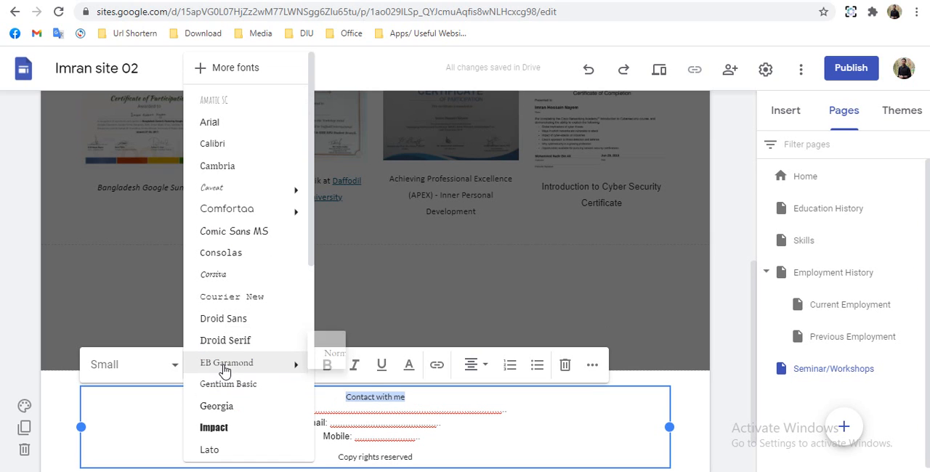
left_click(141, 374)
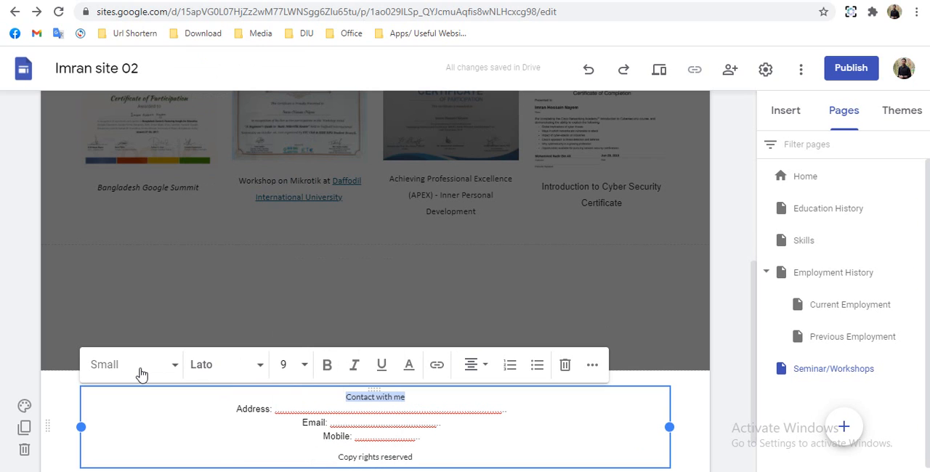
left_click(123, 371)
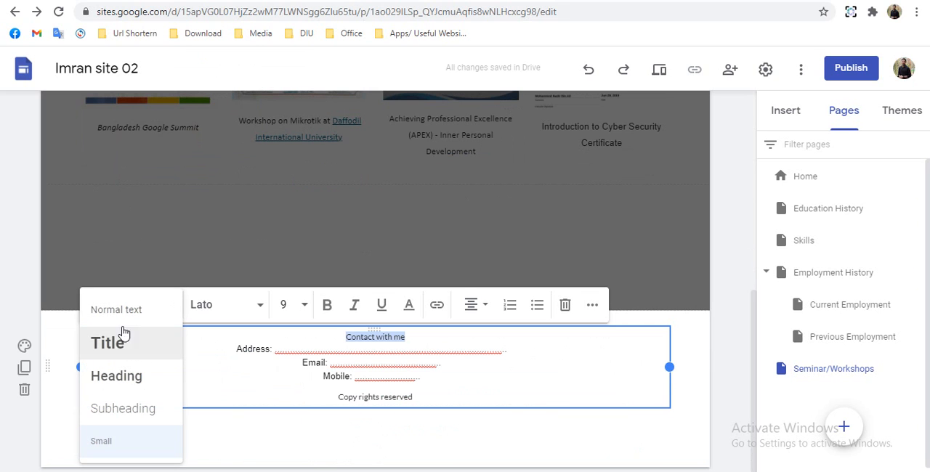
left_click(123, 312)
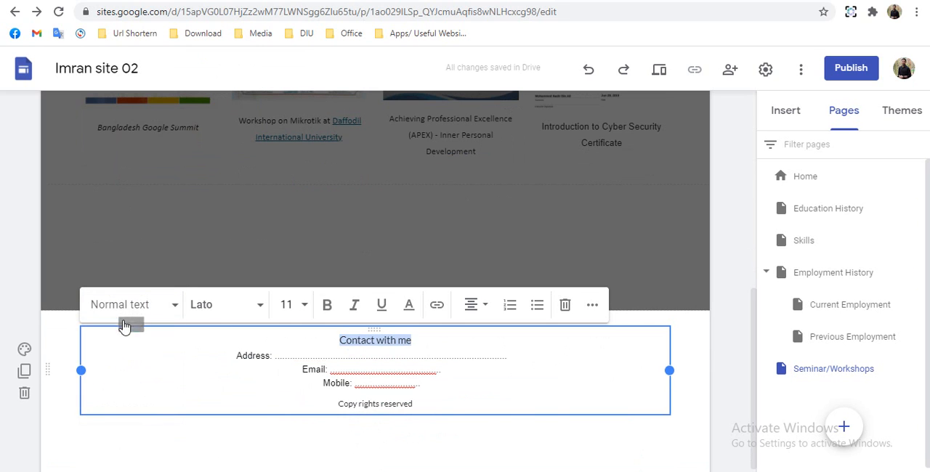
left_click(327, 306)
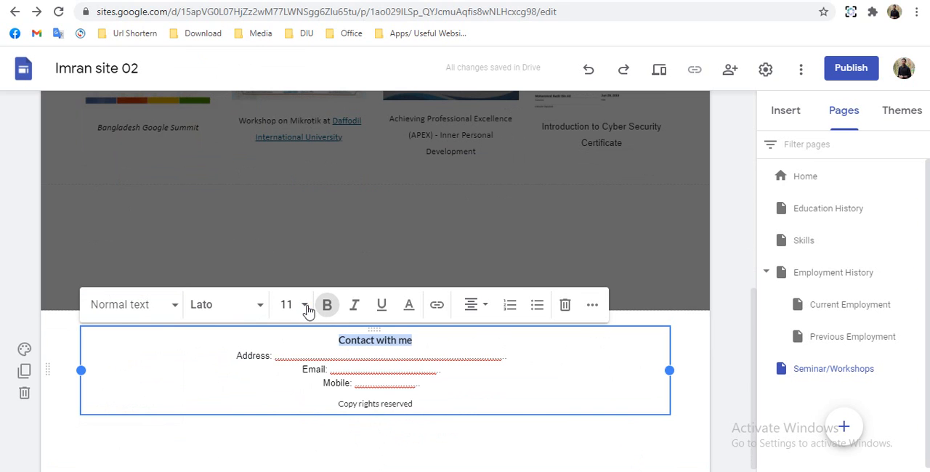
- Set the "Contact with me" heading to font size 14 and dark green #274e13
left_click(304, 306)
scroll(287, 407, "down", 2)
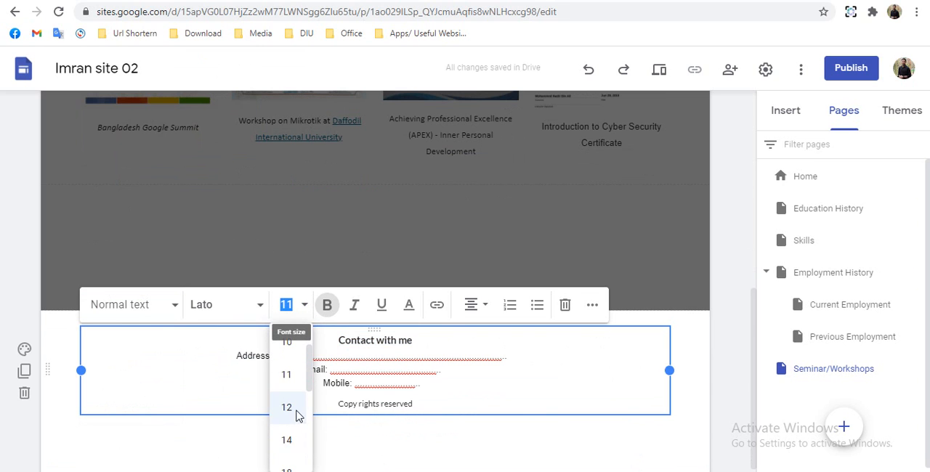
left_click(286, 440)
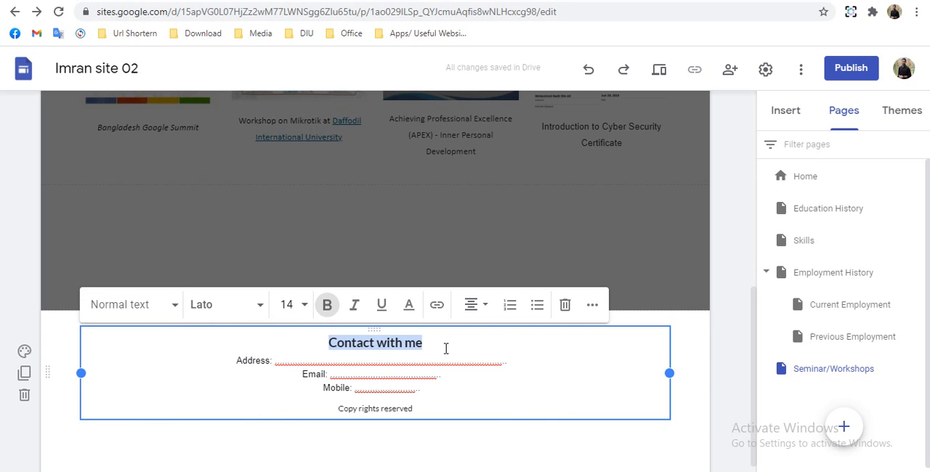
left_click(411, 312)
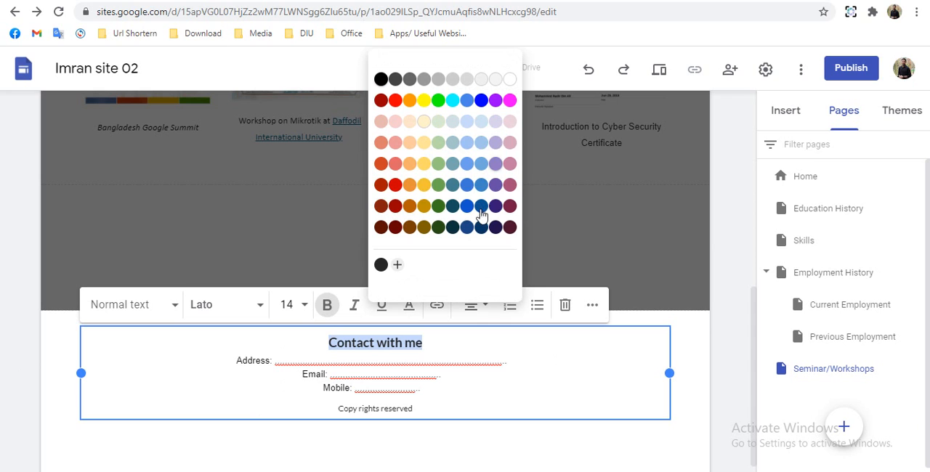
left_click(438, 228)
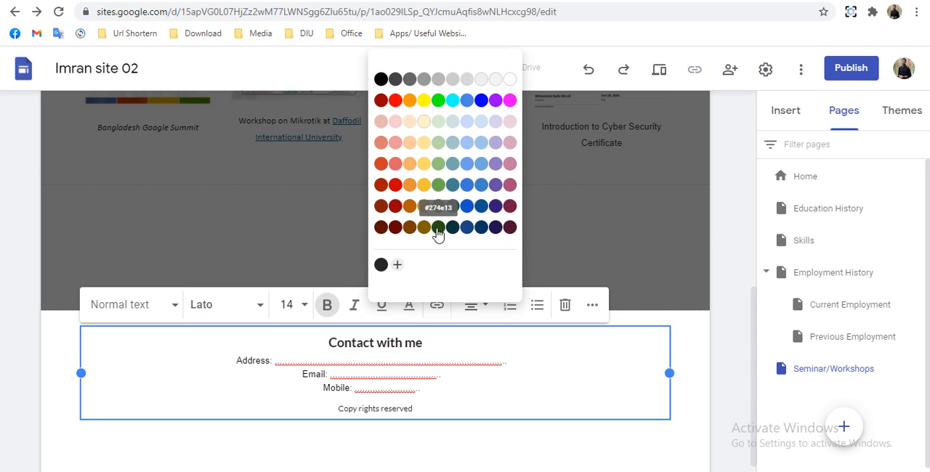
- Delete the "Copy rights reserved" text from the footer and left-align the emptied line
left_click(262, 383)
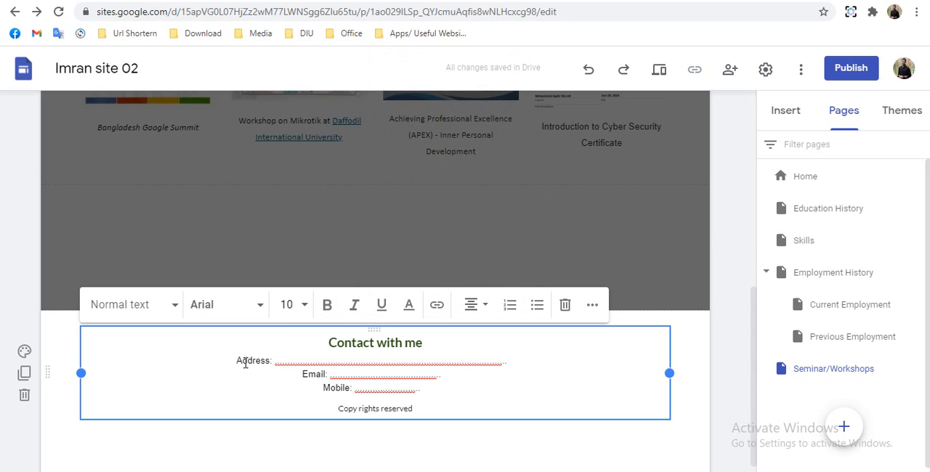
left_click_drag(299, 378, 333, 377)
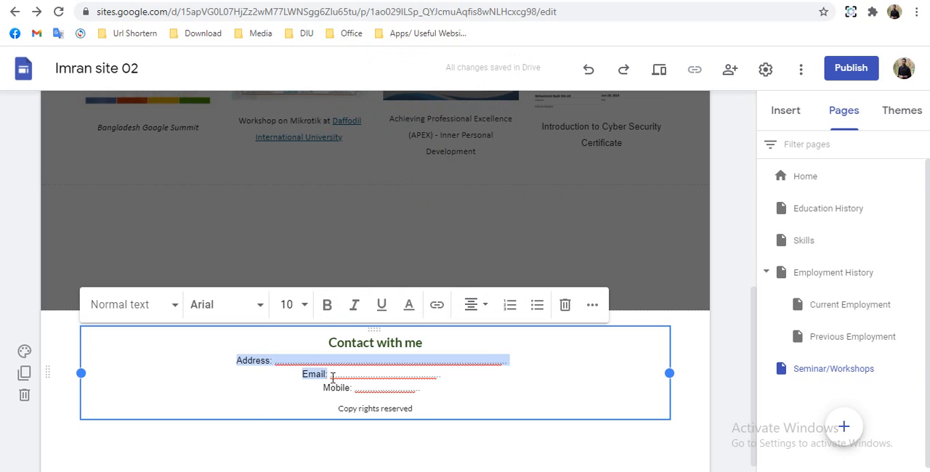
left_click_drag(422, 408, 360, 409)
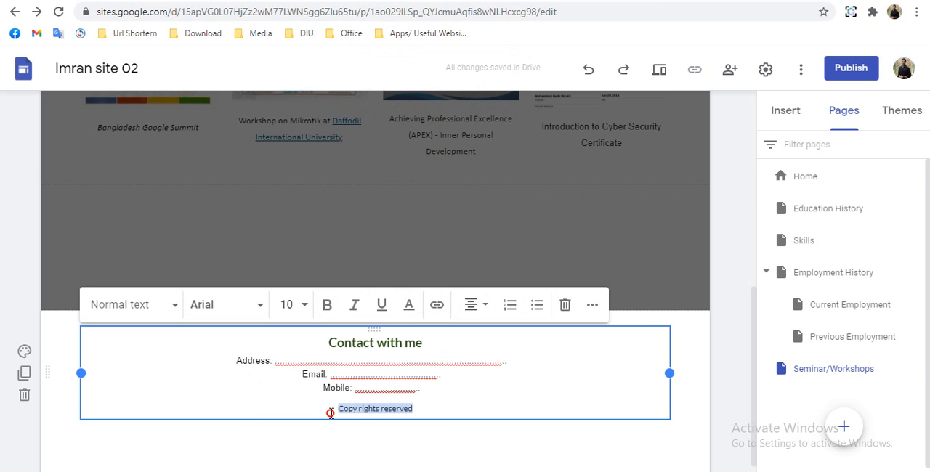
key("BackSpace")
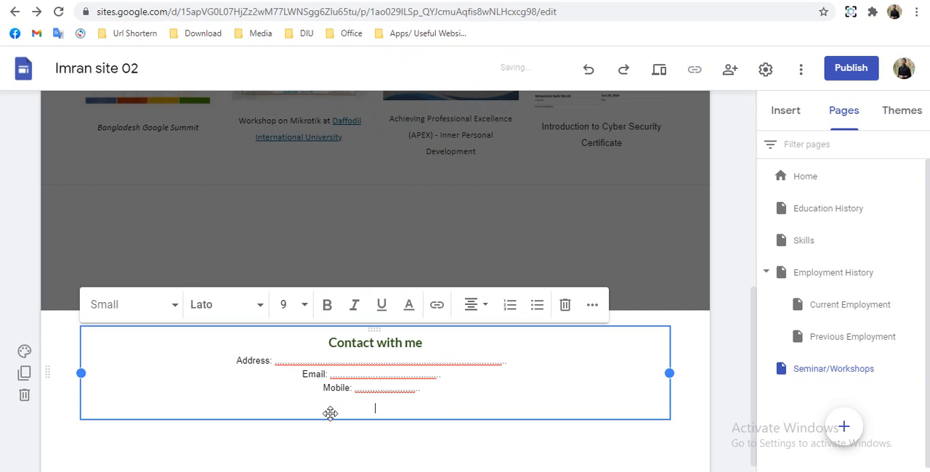
key("ctrl+shift+l")
key("BackSpace")
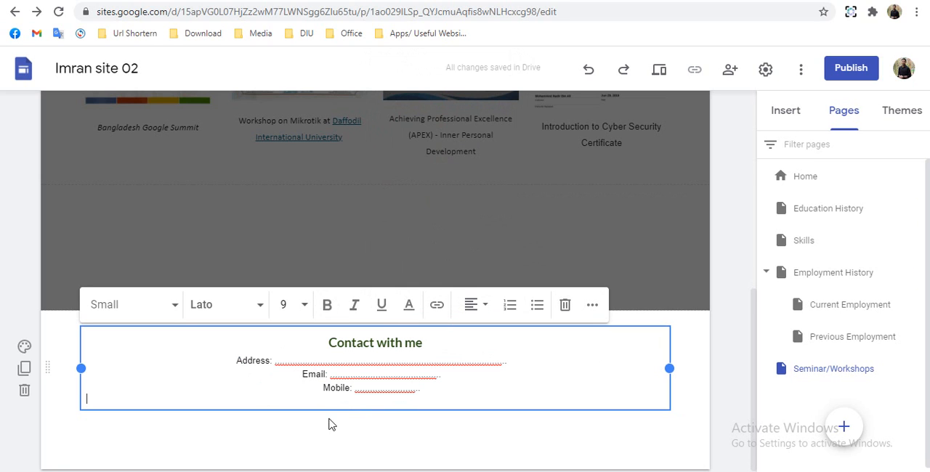
left_click(307, 436)
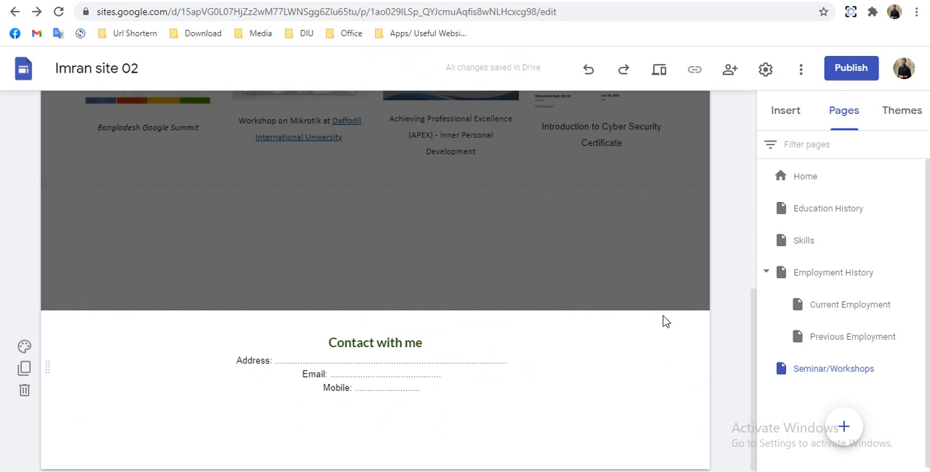
- Upload the Facebook logo image "fb" into the footer below the contact details
left_click(787, 116)
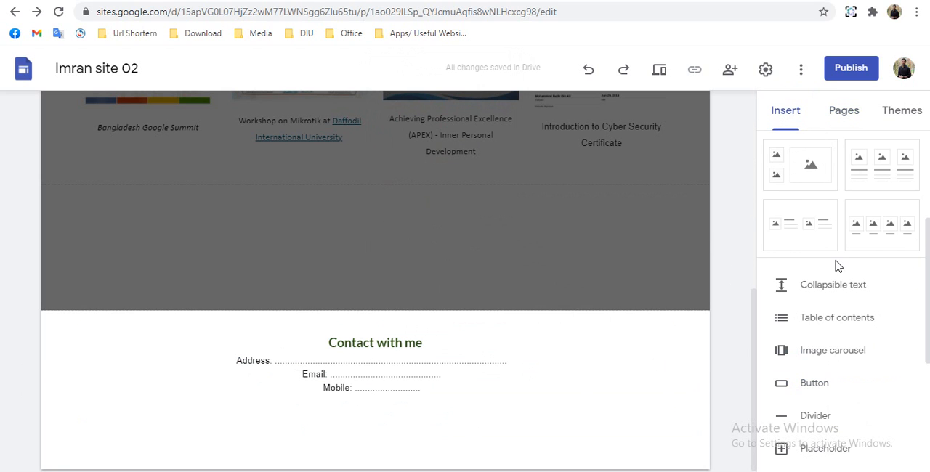
scroll(835, 266, "up", 1)
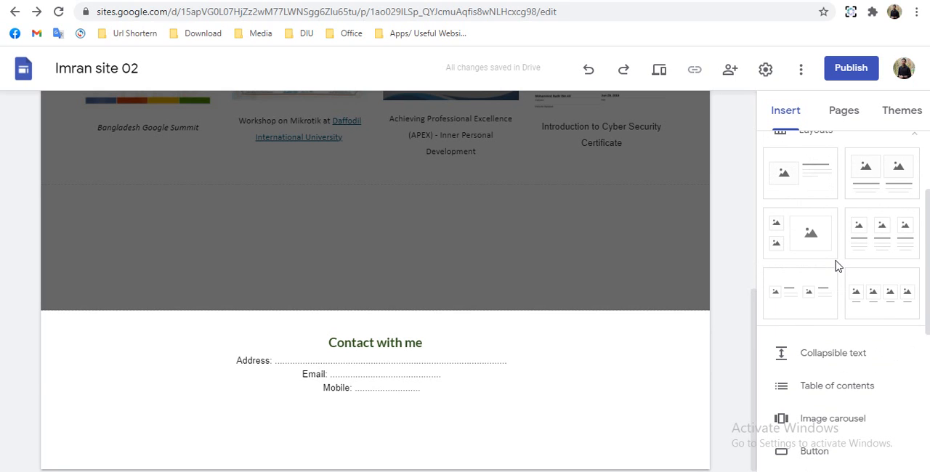
scroll(835, 266, "up", 2)
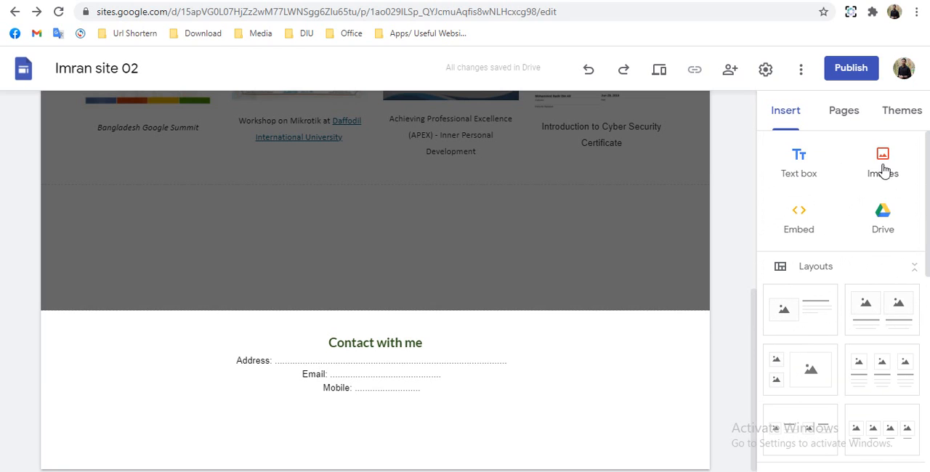
left_click(883, 171)
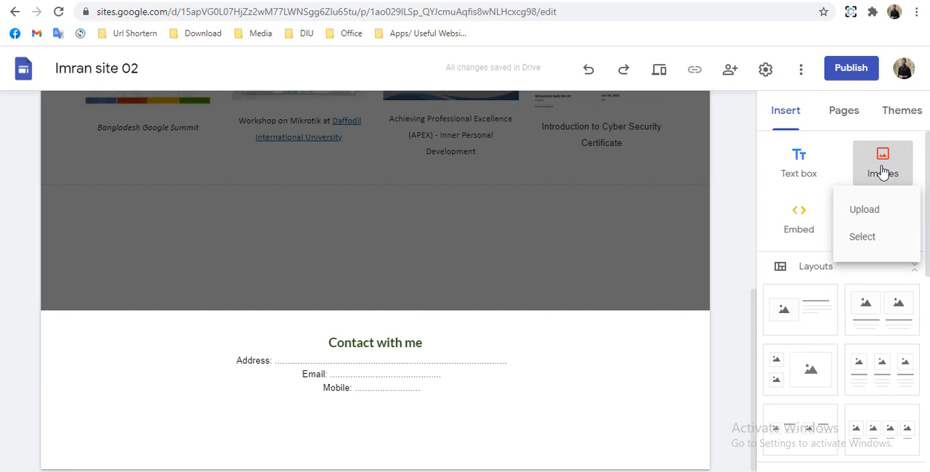
left_click(869, 212)
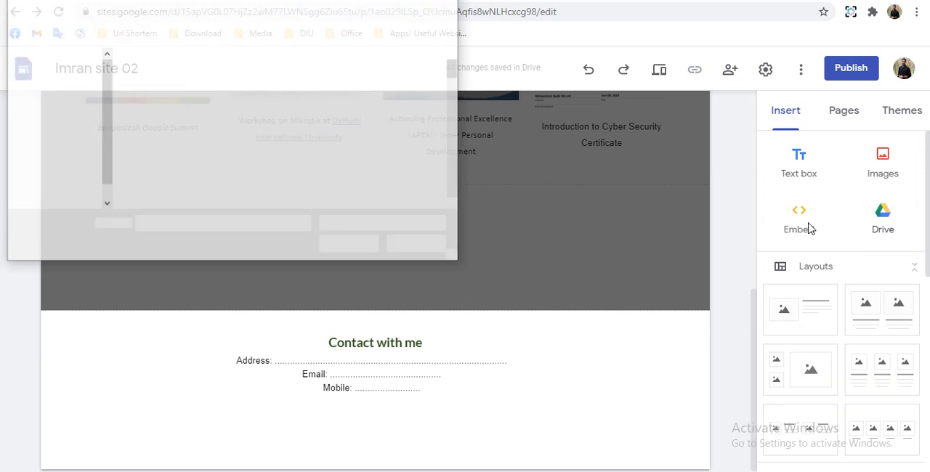
scroll(276, 144, "down", 3)
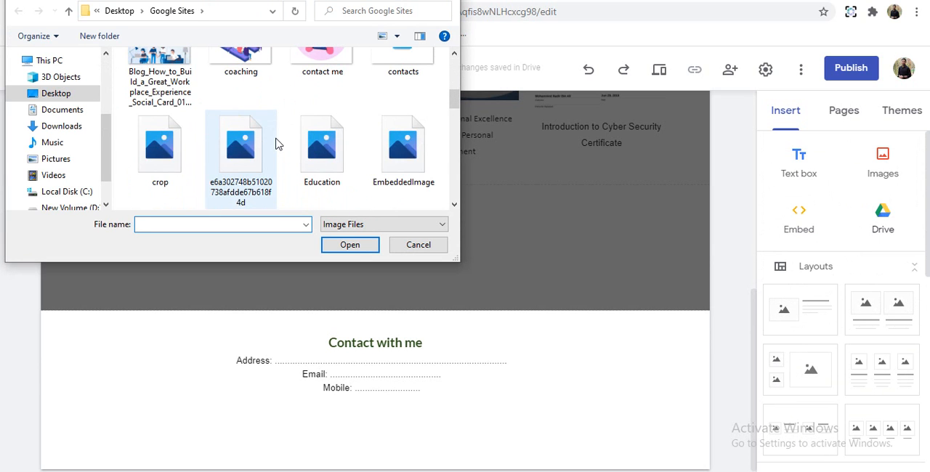
scroll(277, 144, "up", 1)
scroll(281, 145, "down", 5)
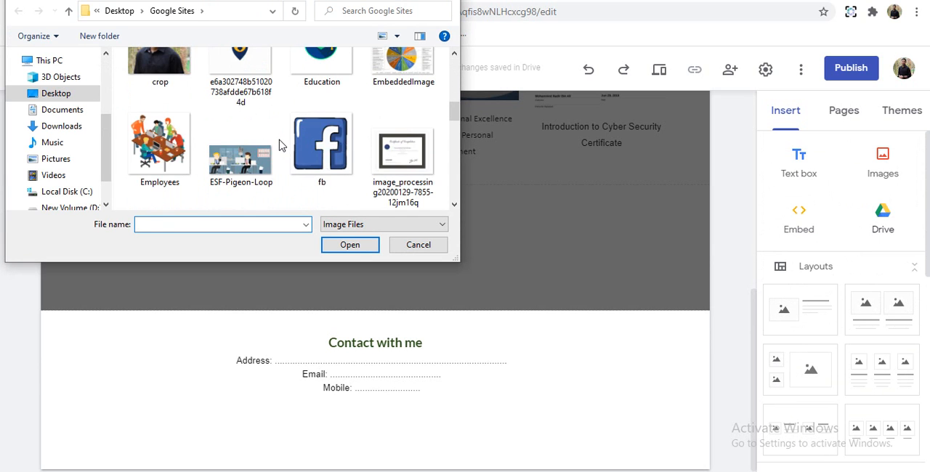
scroll(281, 145, "up", 1)
left_click(331, 105)
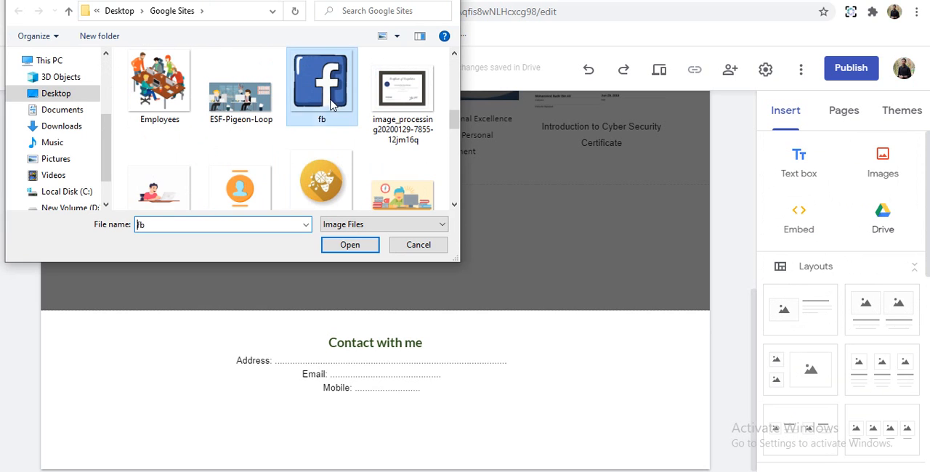
left_click(350, 246)
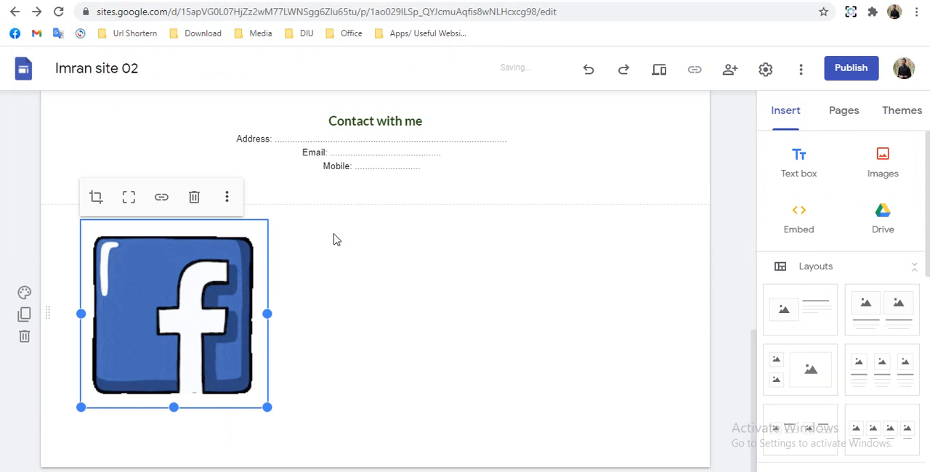
- Upload the LinkedIn logo image "li" into the footer below the Facebook logo
left_click(888, 164)
left_click(857, 214)
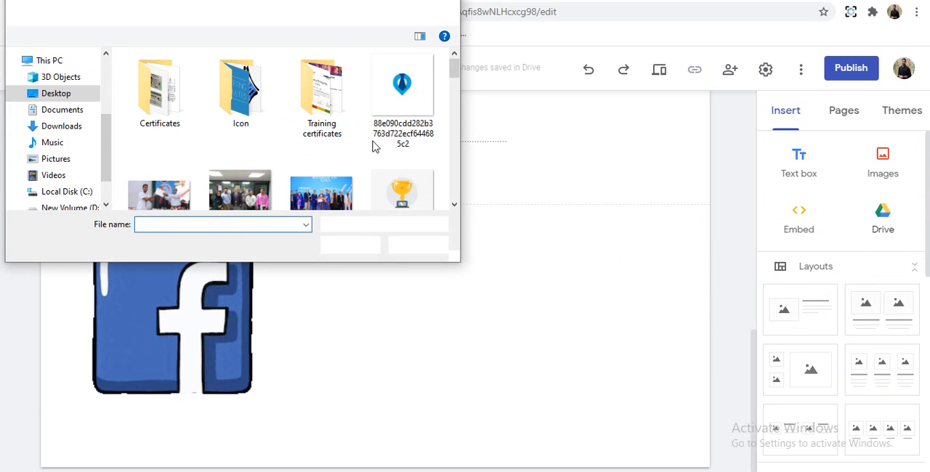
scroll(451, 97, "down", 2)
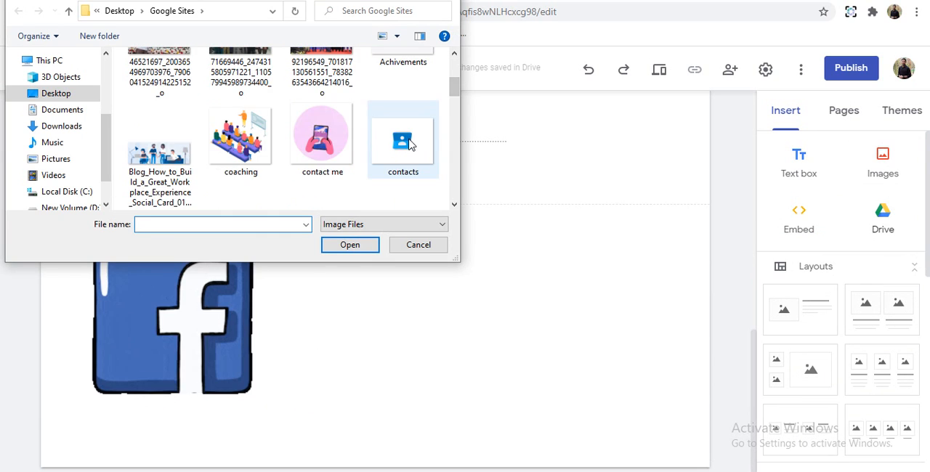
scroll(404, 139, "down", 4)
scroll(411, 144, "down", 1)
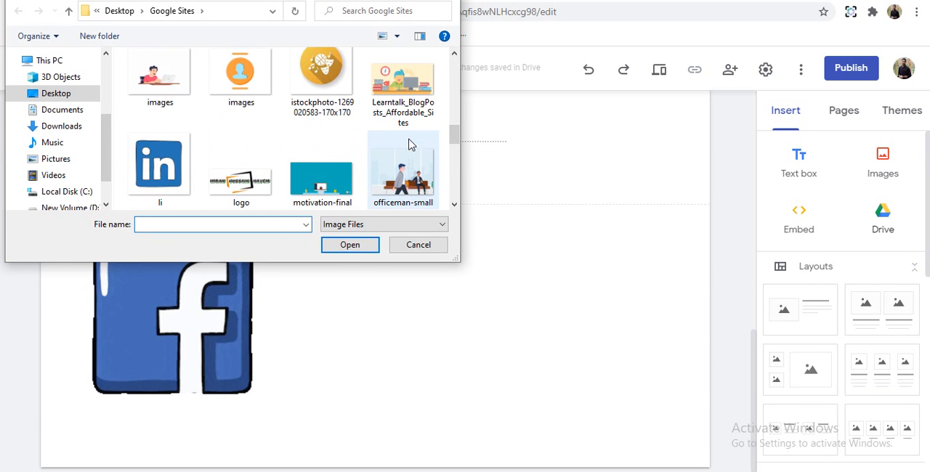
left_click(161, 152)
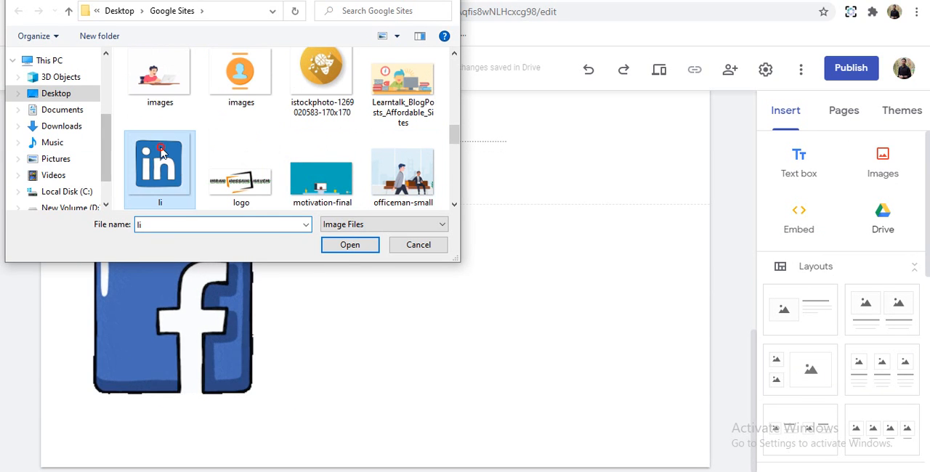
left_click(348, 245)
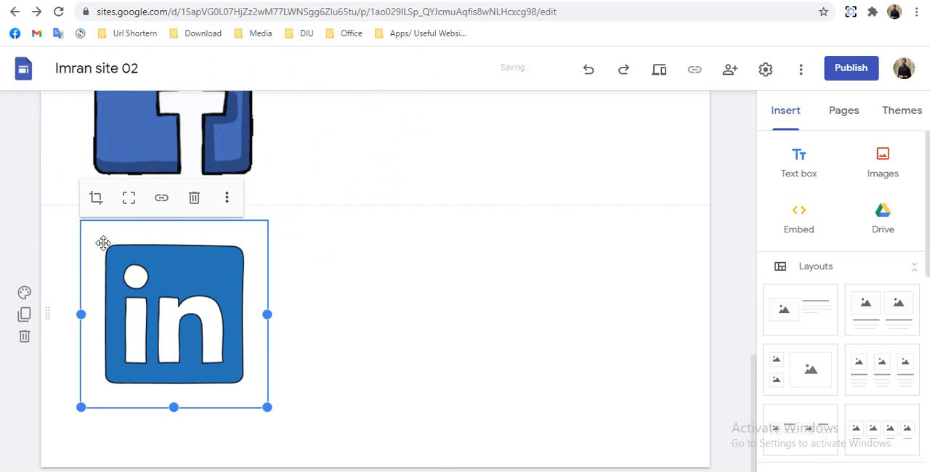
- Arrange the Facebook and LinkedIn logos side by side in one footer row, with Facebook first
left_click_drag(56, 313, 286, 154)
left_click_drag(116, 283, 284, 250)
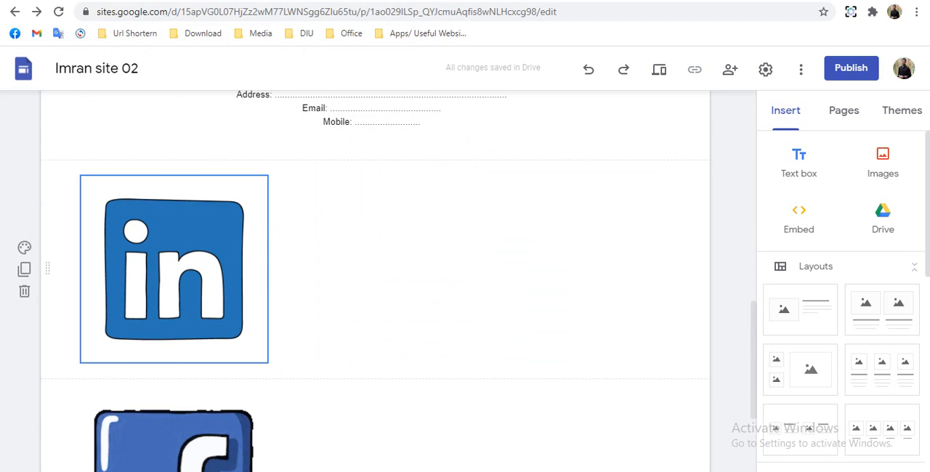
left_click_drag(175, 444, 123, 295)
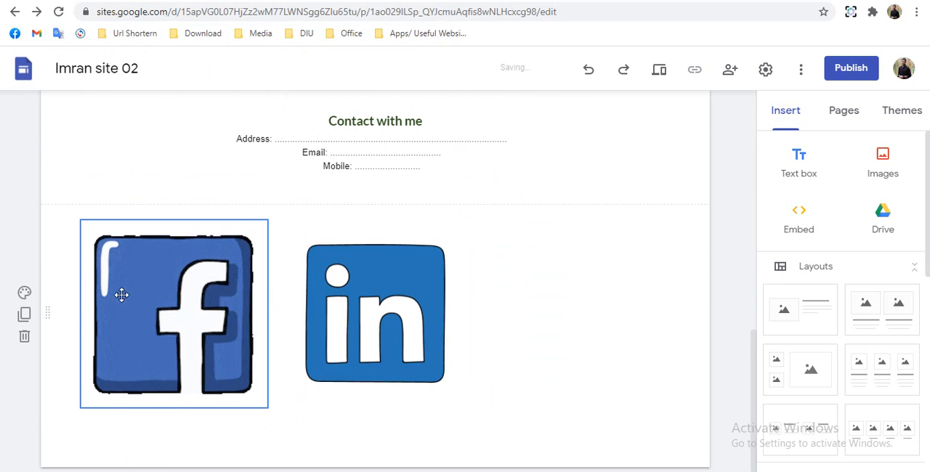
- Shrink the Facebook logo and the LinkedIn logo in the footer to small icon size
left_click(167, 311)
left_click_drag(267, 408, 141, 262)
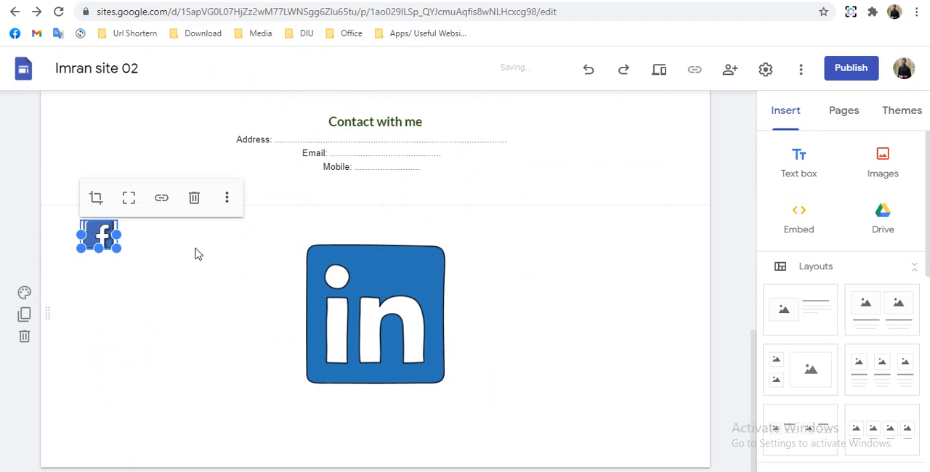
left_click(387, 308)
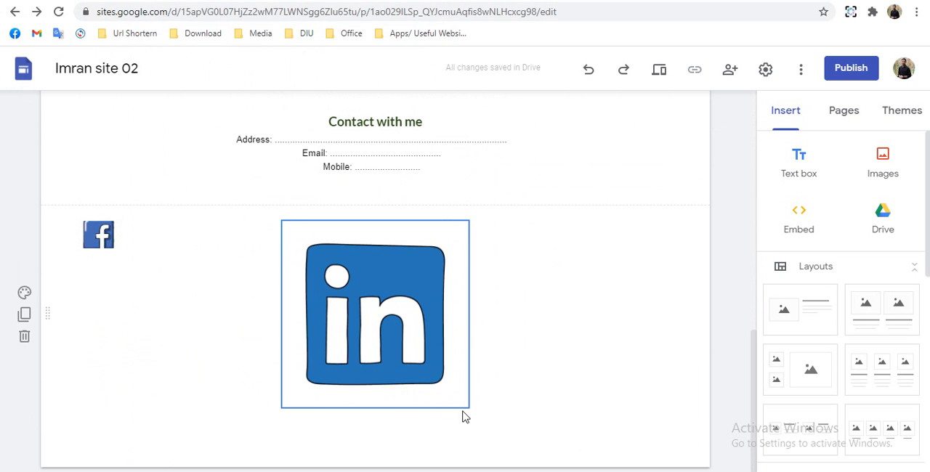
left_click(436, 361)
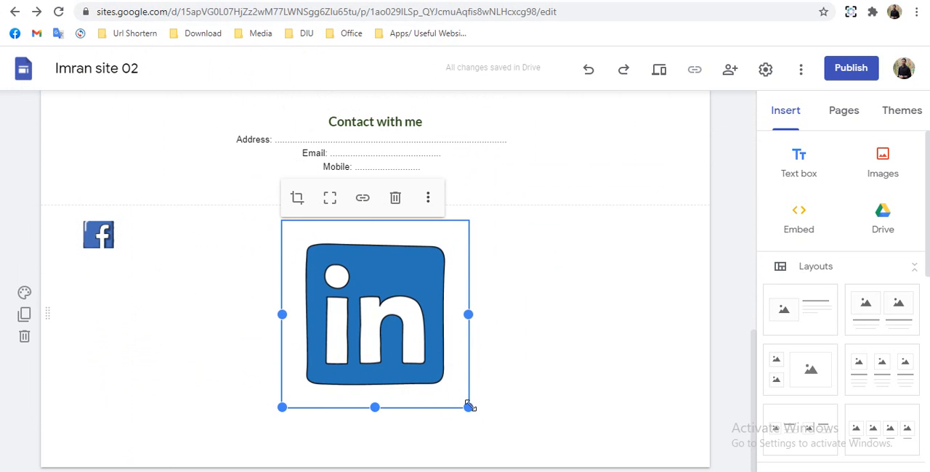
left_click_drag(423, 367, 315, 367)
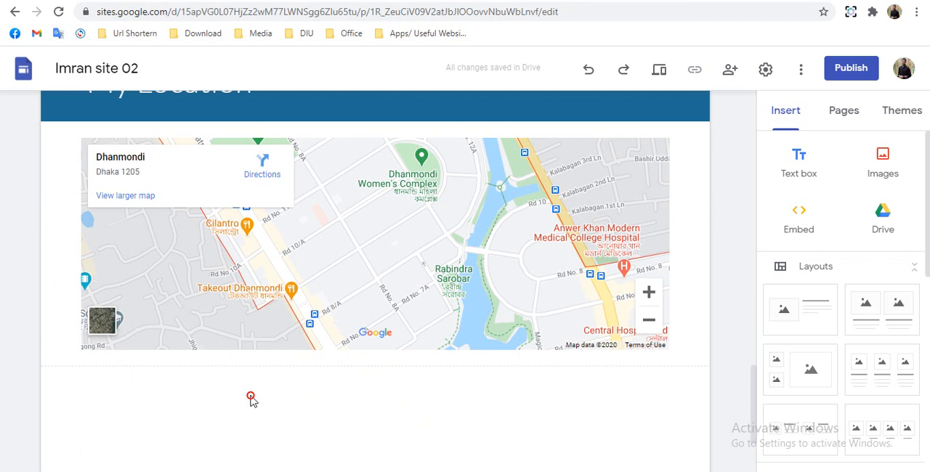
- Add a text box below the My Location map and paste the "Contact with me" block with the Address, Email and Mobile lines into it
double_click(251, 397)
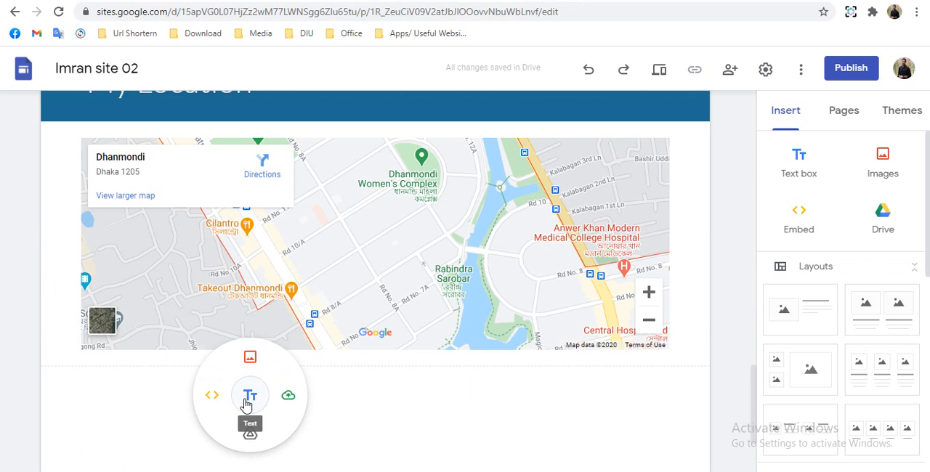
left_click(249, 400)
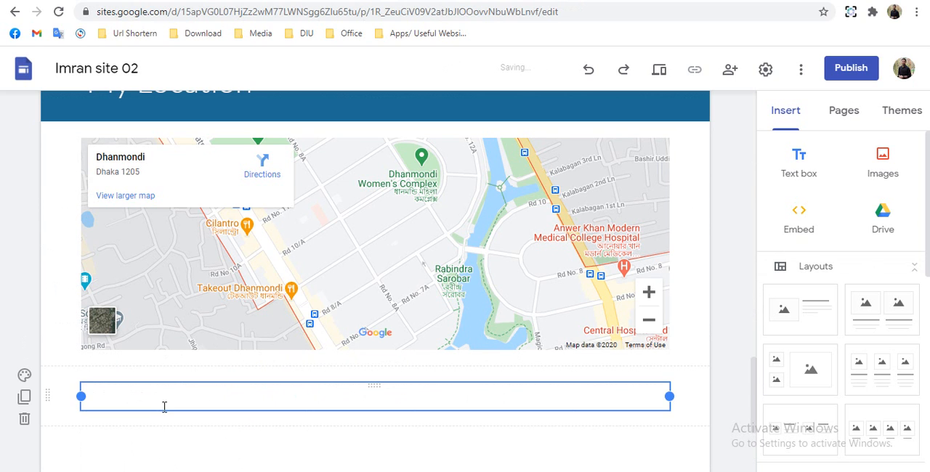
scroll(172, 393, "down", 3)
left_click(172, 391)
scroll(204, 305, "up", 4)
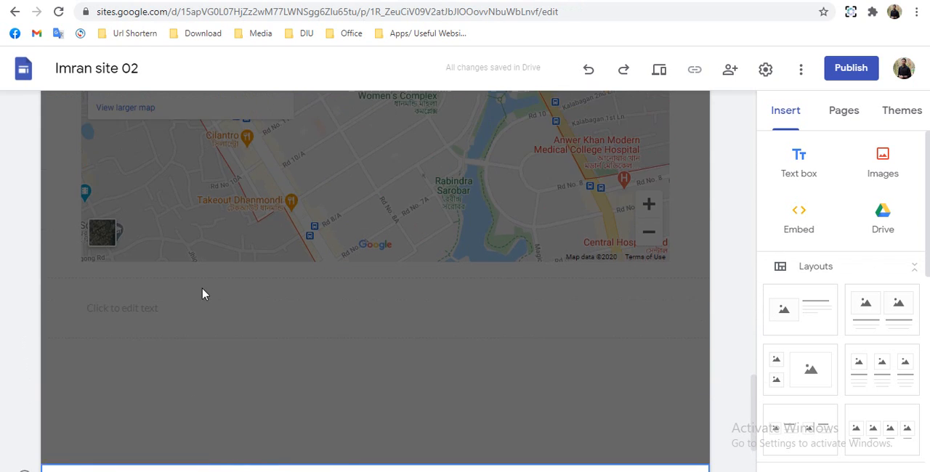
double_click(178, 360)
left_click(85, 335)
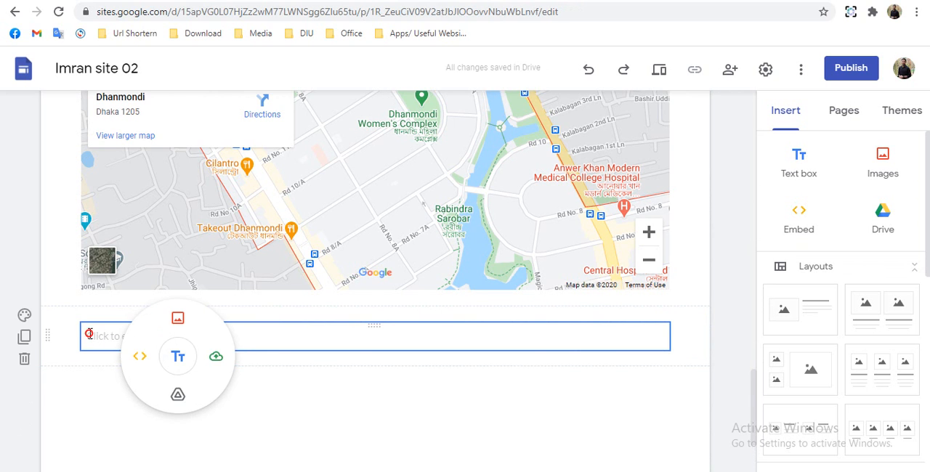
key("ctrl+v")
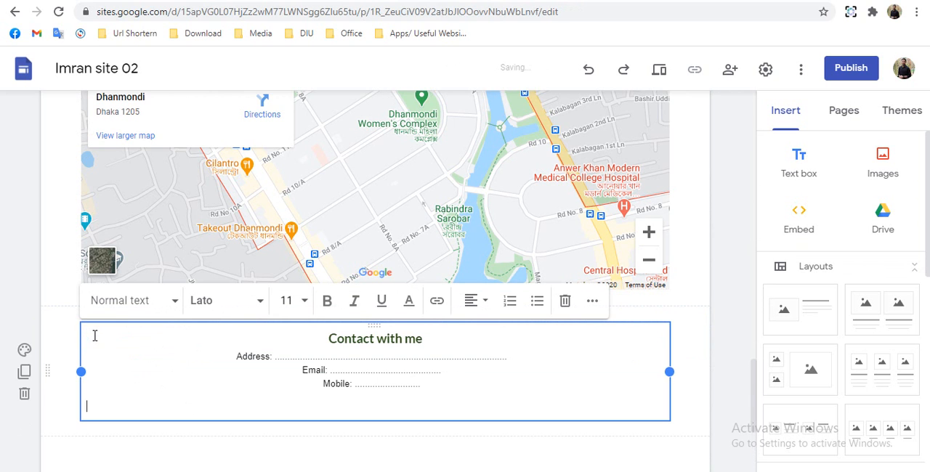
left_click(155, 451)
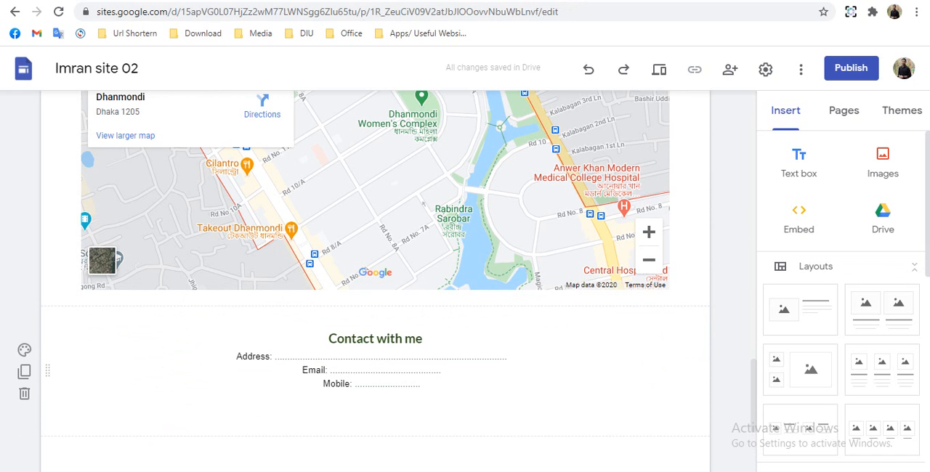
- Add an empty text box below the pasted contact block and narrow it to about one third of the content width
scroll(375, 189, "down", 1)
left_click(799, 158)
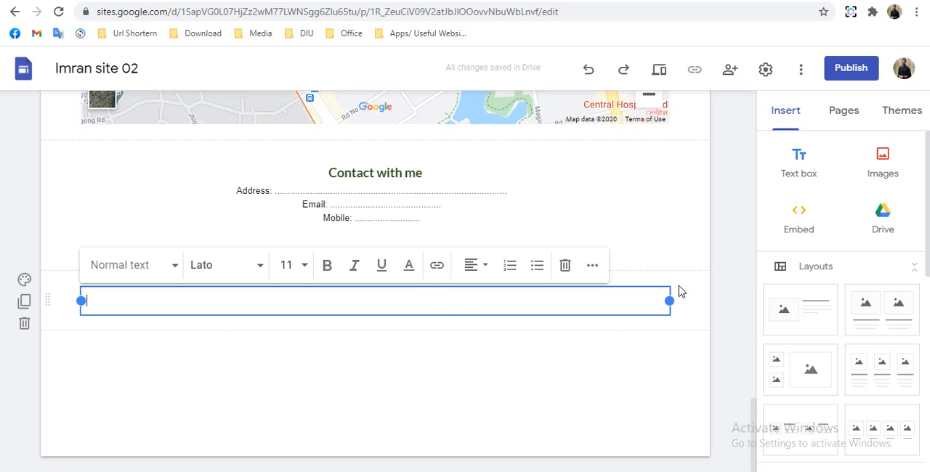
left_click_drag(485, 326, 102, 298)
mouse_move(282, 305)
left_mouse_down()
mouse_move(308, 309)
mouse_move(225, 316)
mouse_move(200, 305)
left_mouse_up()
- Insert the layout with two stacked small images and one large image, and move its two small placeholders beside the empty text box
left_click_drag(800, 371, 533, 390)
scroll(358, 393, "up", 2)
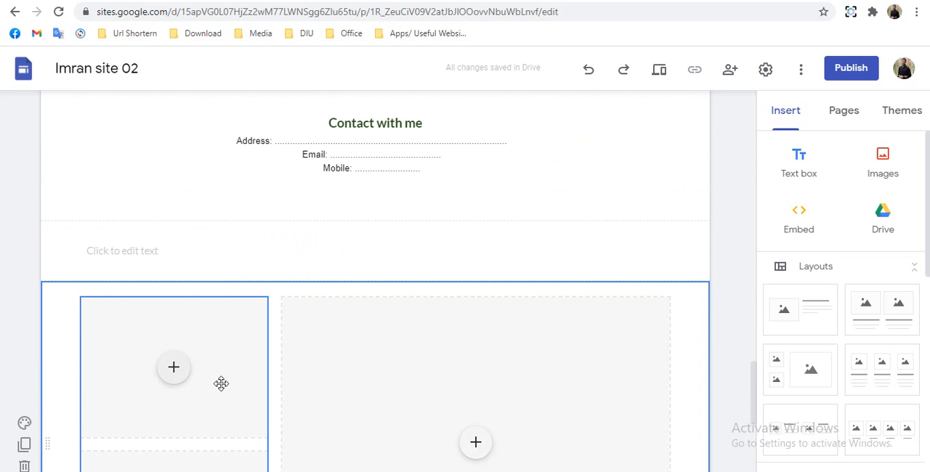
left_click(208, 363)
left_click_drag(454, 263, 454, 260)
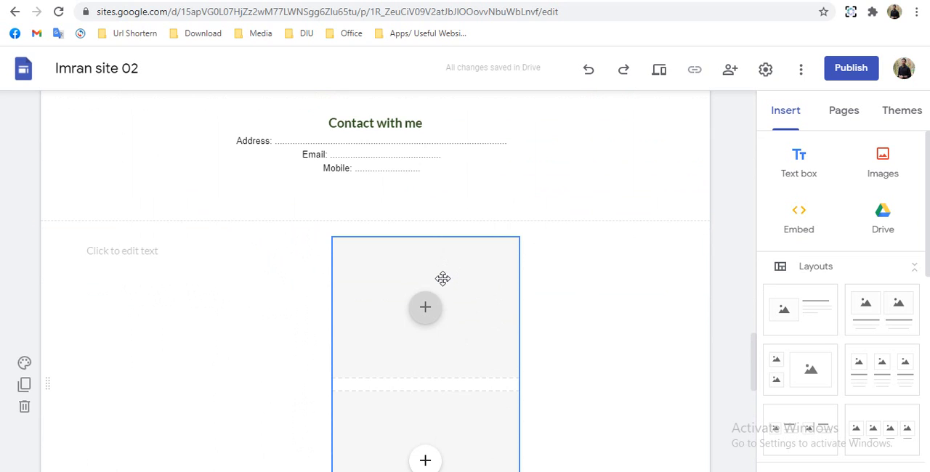
scroll(440, 276, "down", 4)
left_click_drag(443, 279, 378, 231)
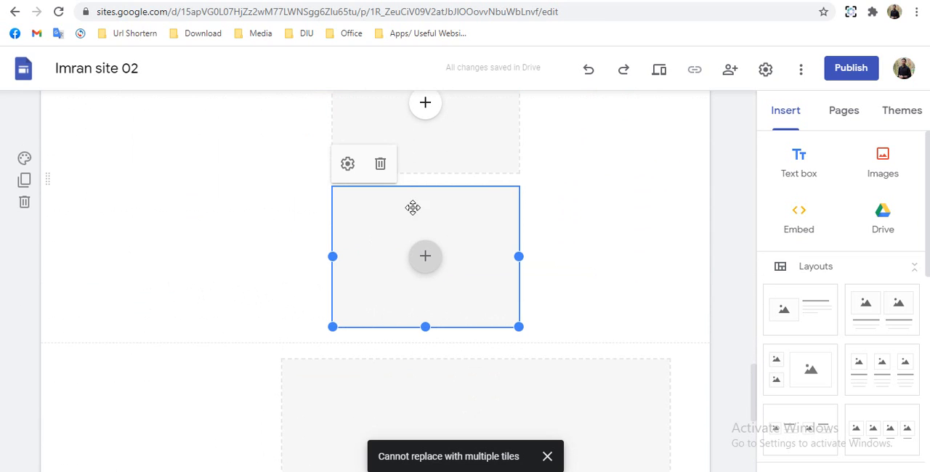
left_click_drag(518, 158, 577, 143)
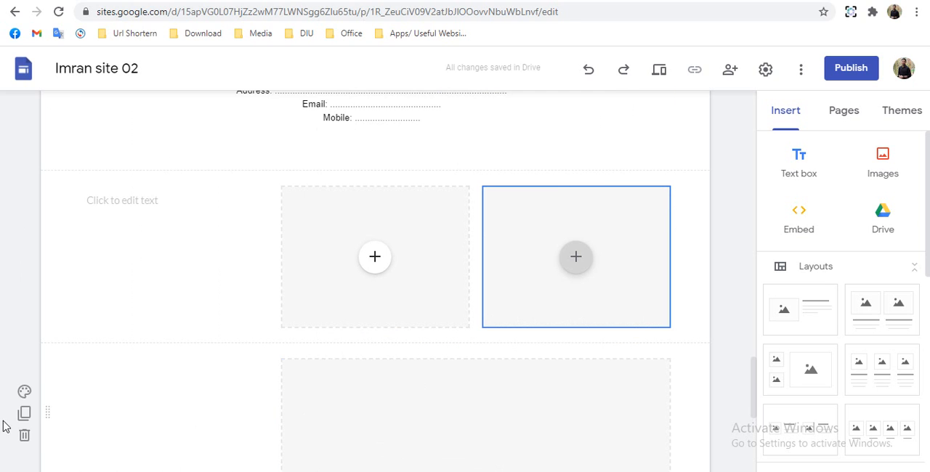
- Delete the leftover section with the large placeholder and shrink the two small placeholders to icon size
left_click(25, 437)
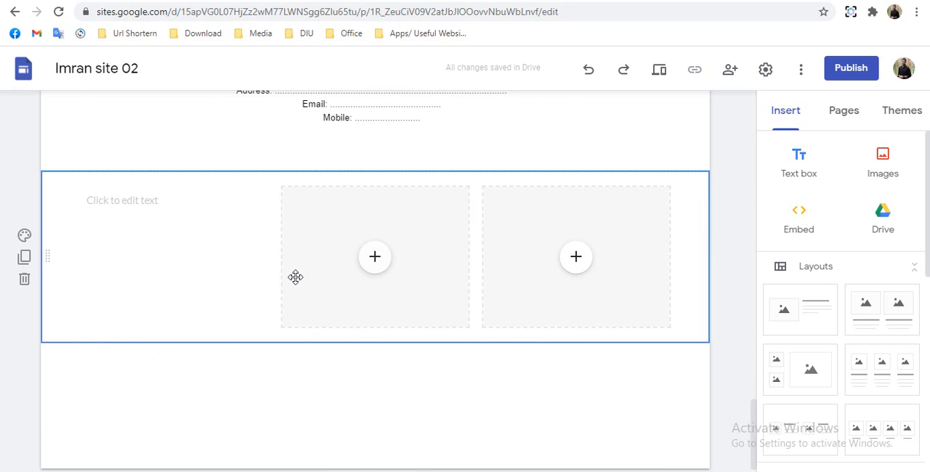
left_click_drag(322, 283, 419, 301)
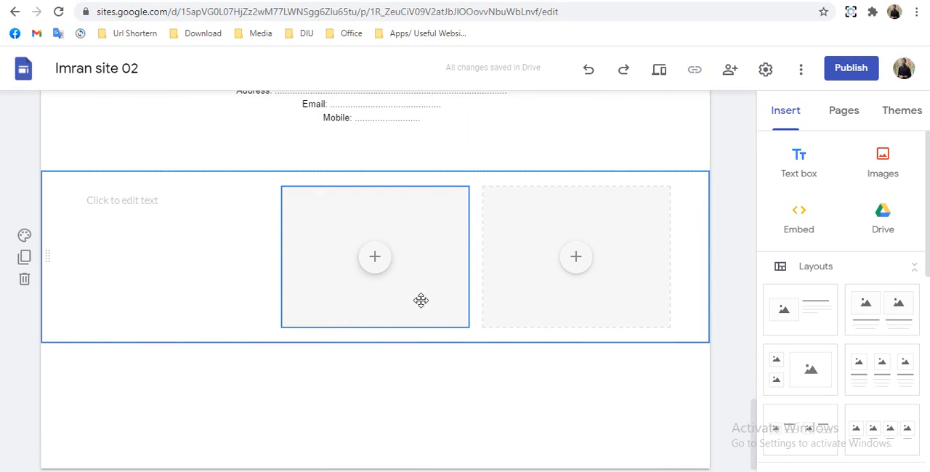
- Enter "Connect with Social Media sites" in the empty text box beside the two small image placeholders
left_click(116, 285)
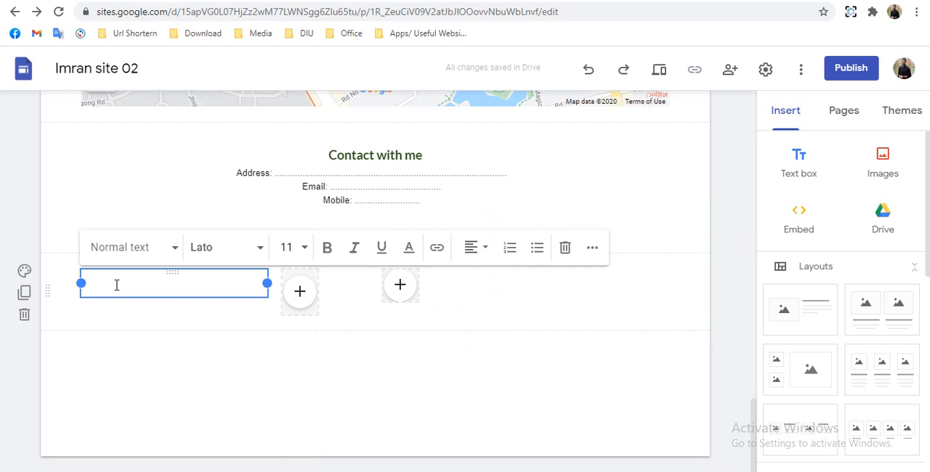
type("Connect")
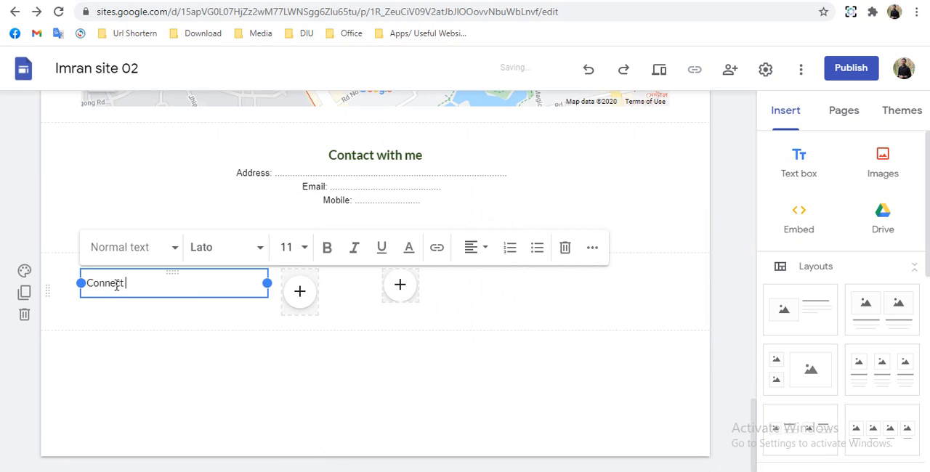
type(" with ")
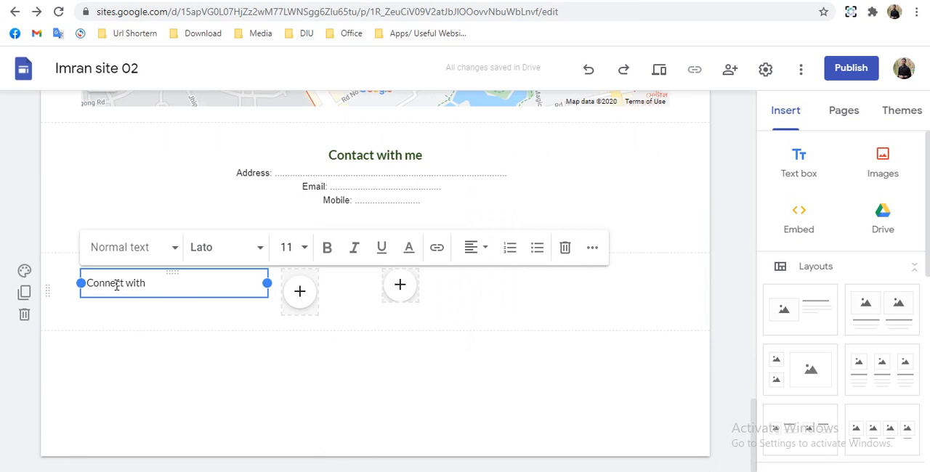
type("So")
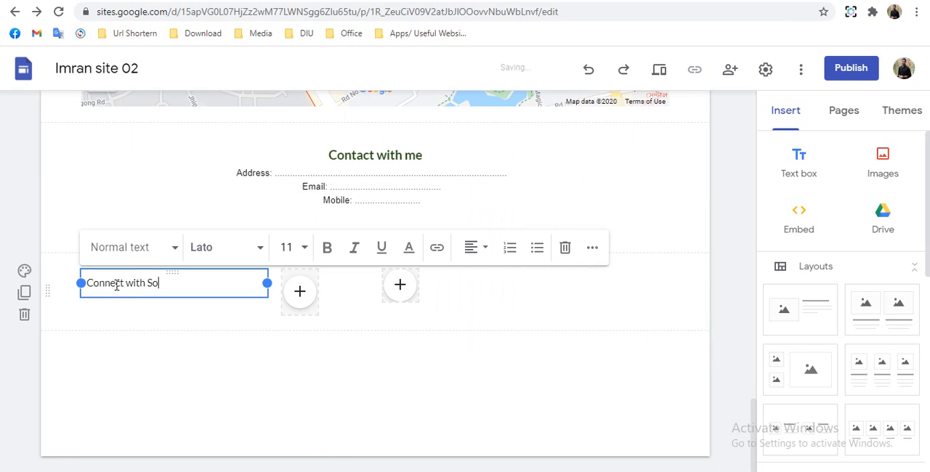
type("m")
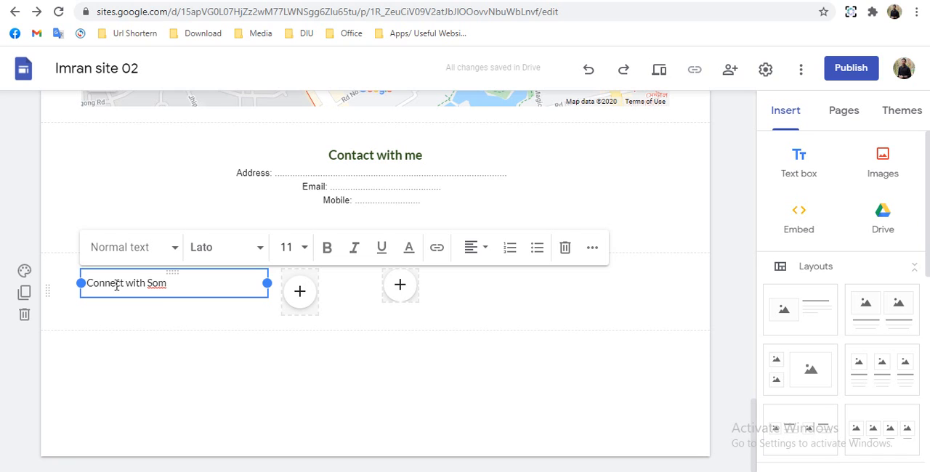
key("BackSpace")
type("cial M")
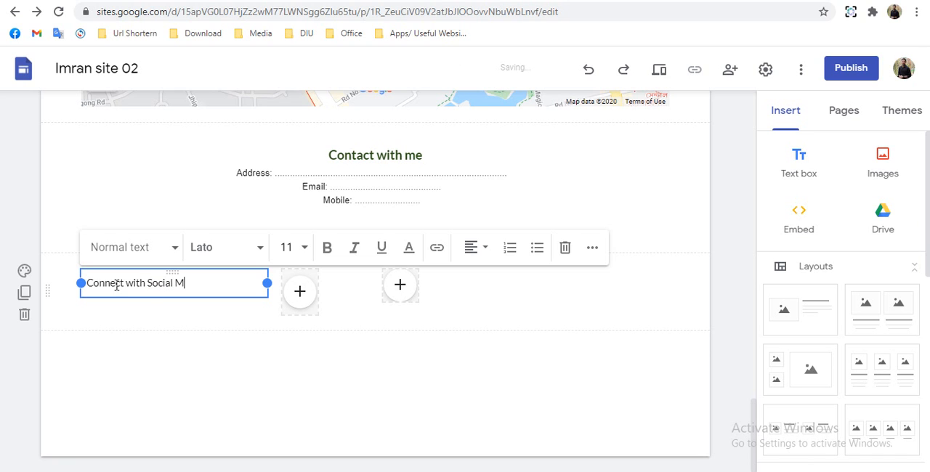
type("edia sites")
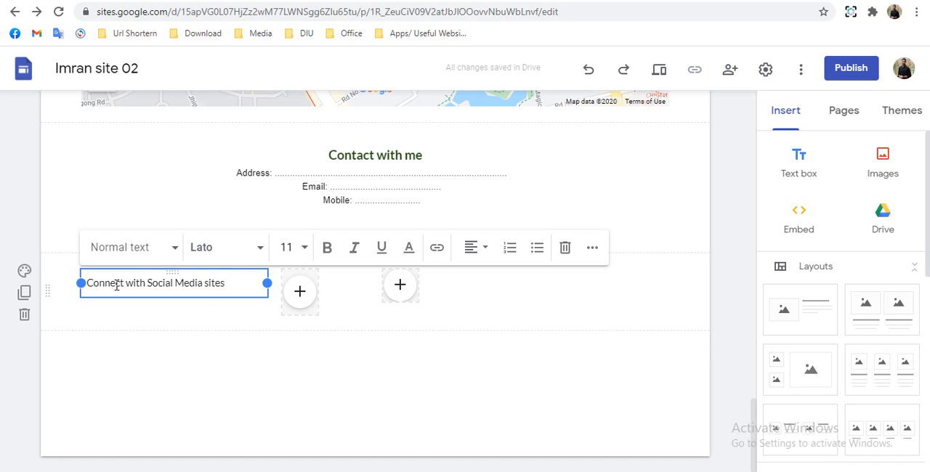
left_click(352, 365)
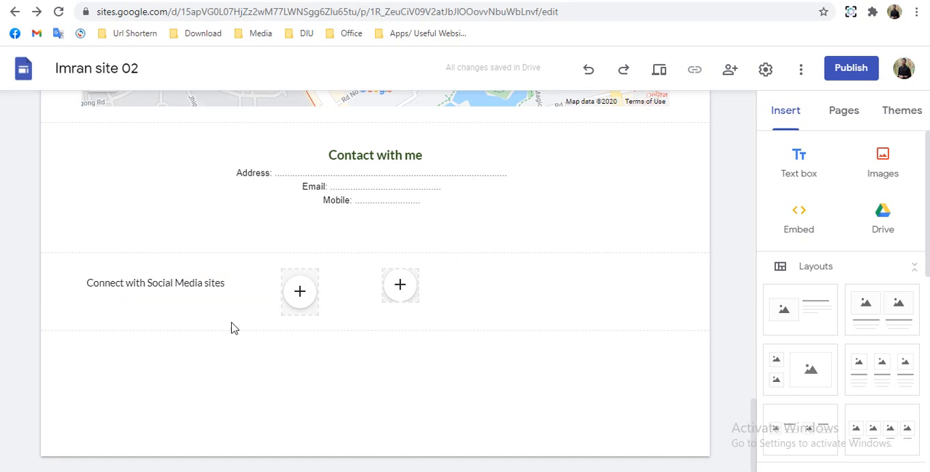
- Upload the fb image from the Google Sites folder on the Desktop into the first small placeholder
left_click(293, 293)
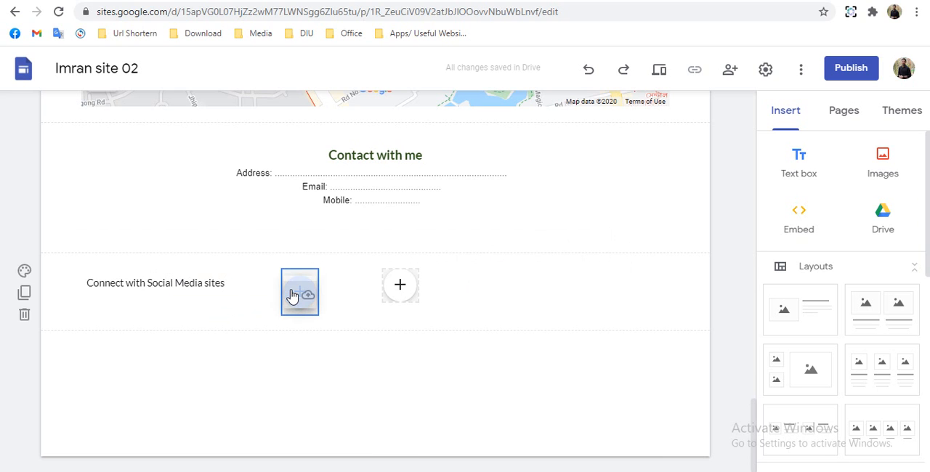
key("Escape")
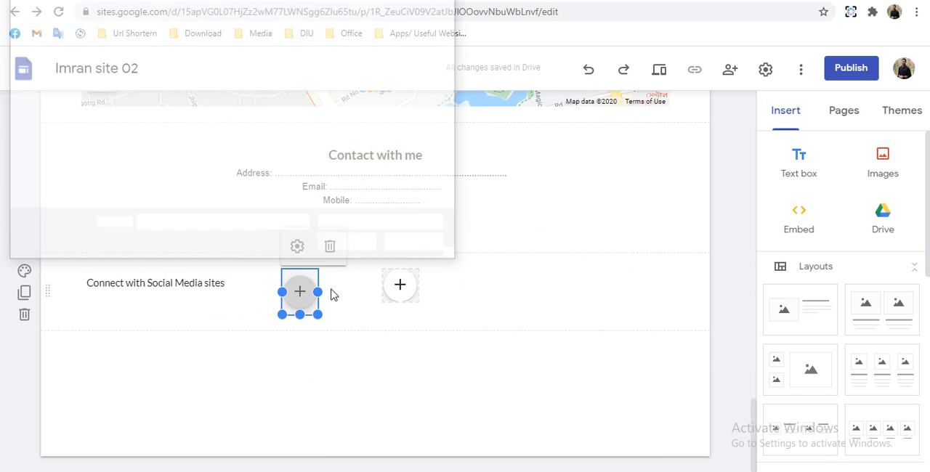
scroll(325, 139, "down", 5)
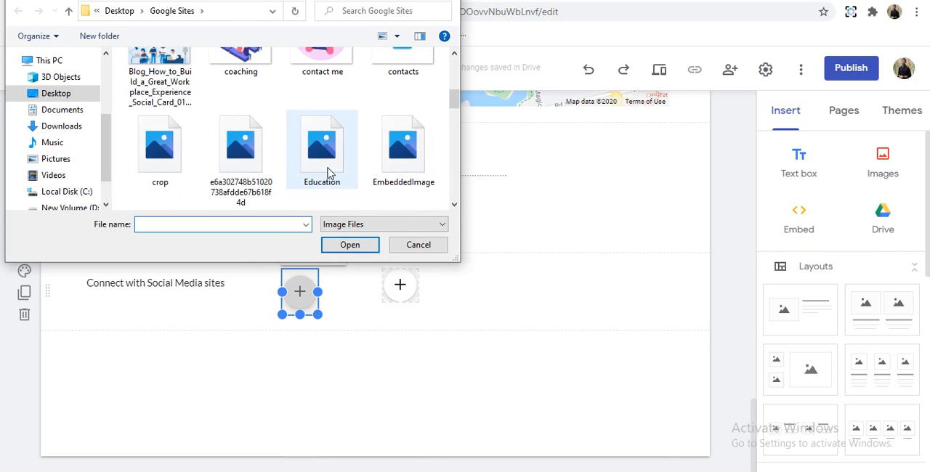
left_click(326, 175)
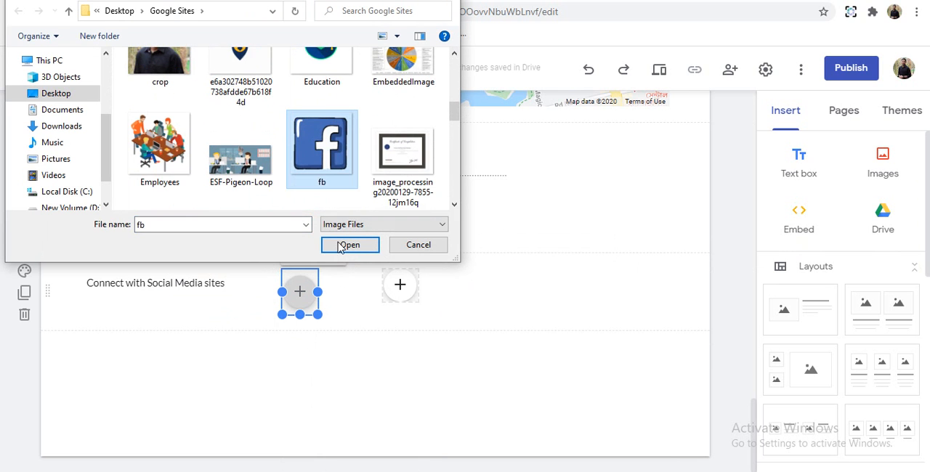
left_click(341, 247)
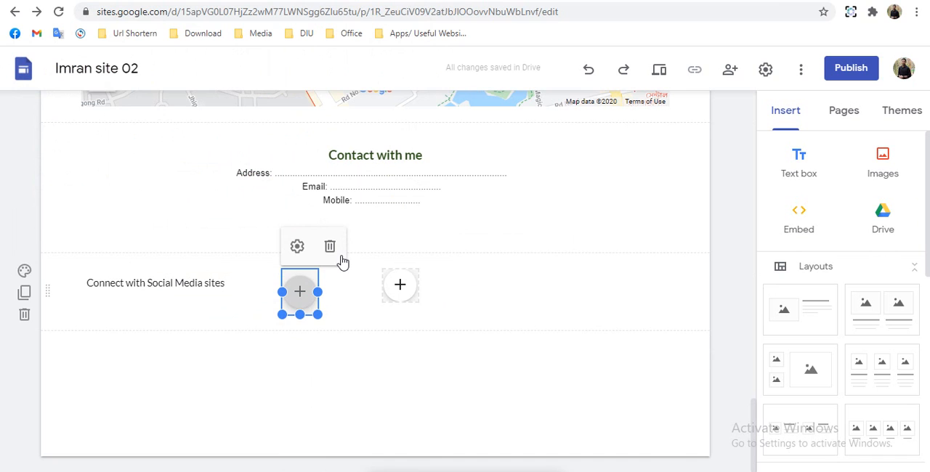
- Upload the li image from the Google Sites folder on the Desktop into the second small placeholder
left_click(400, 288)
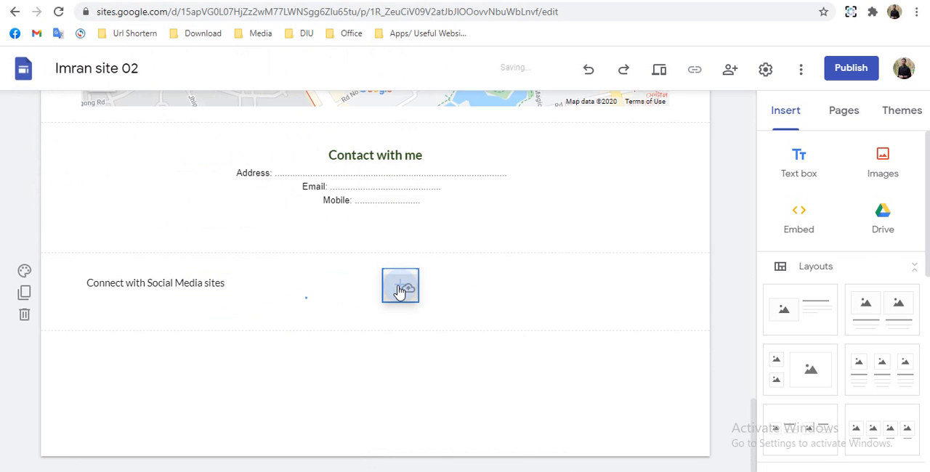
left_click(400, 290)
left_click(404, 290)
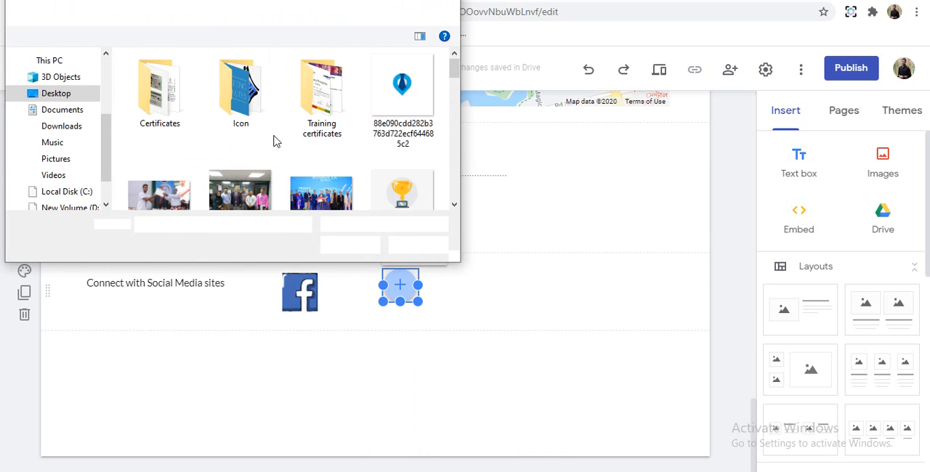
scroll(266, 168, "down", 6)
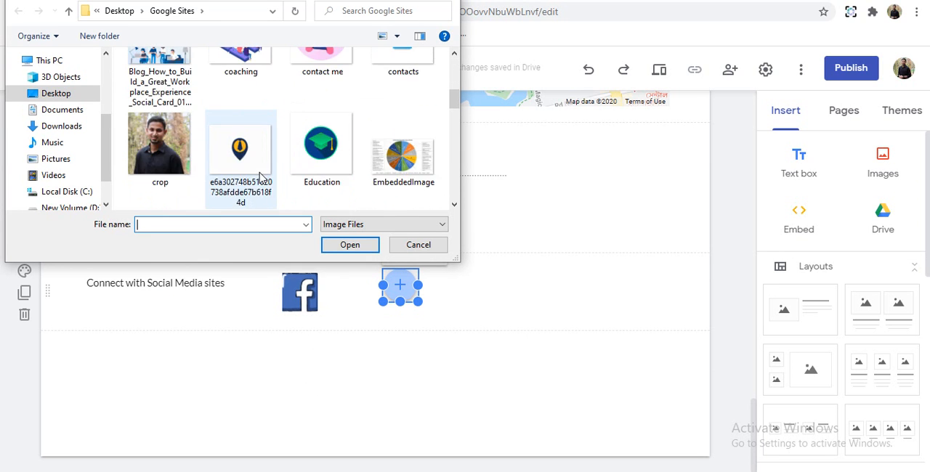
scroll(260, 178, "down", 5)
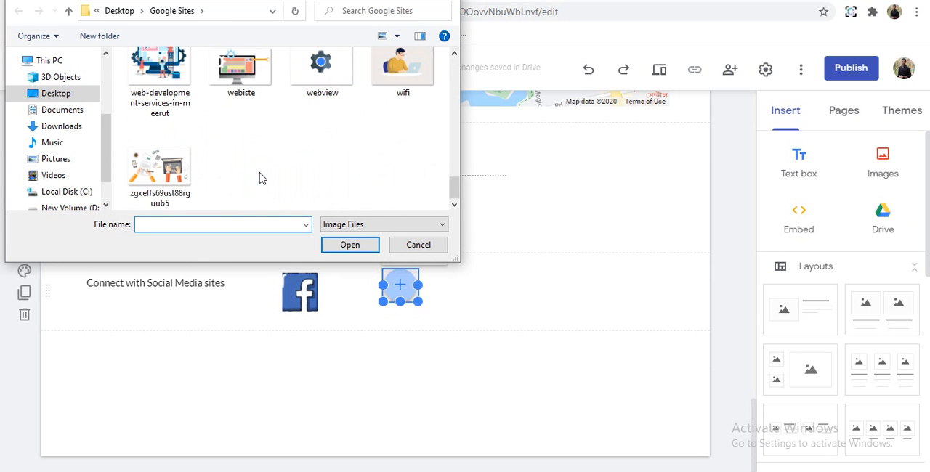
scroll(262, 178, "up", 4)
scroll(260, 178, "up", 2)
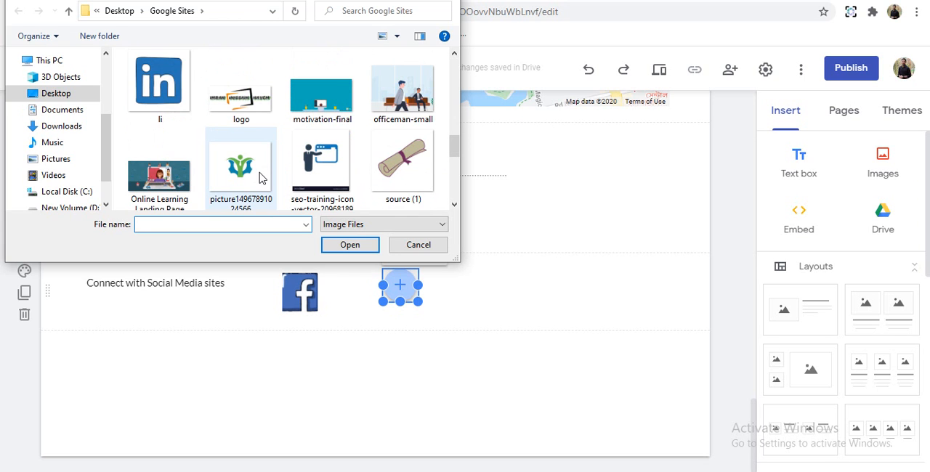
left_click(158, 83)
left_click(350, 245)
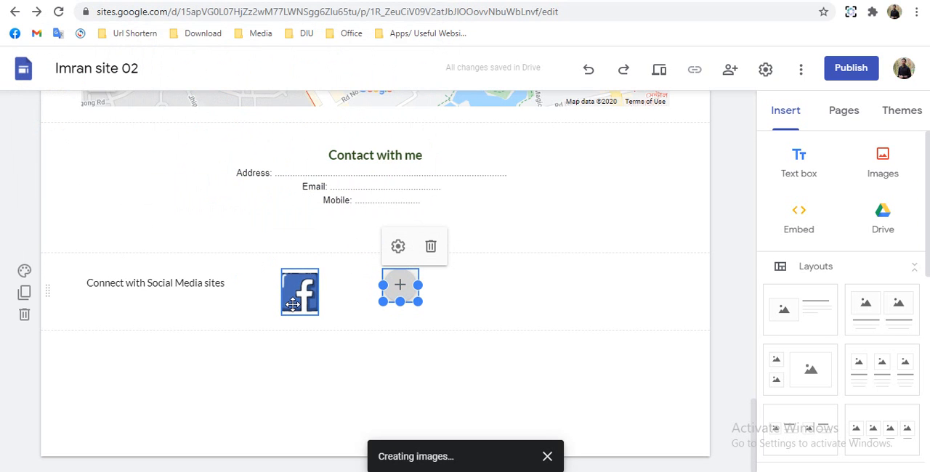
- Uncrop the Facebook and LinkedIn icons so each image fits fully in its frame
left_click(295, 299)
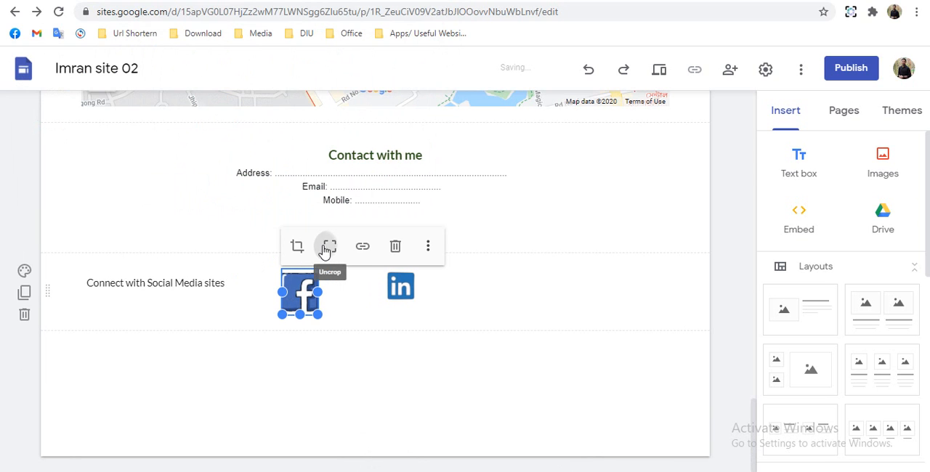
left_click(351, 365)
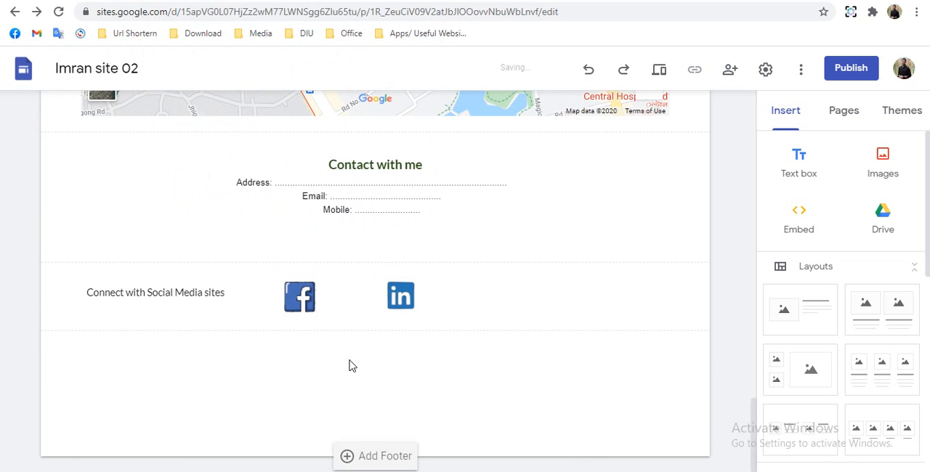
left_click(401, 298)
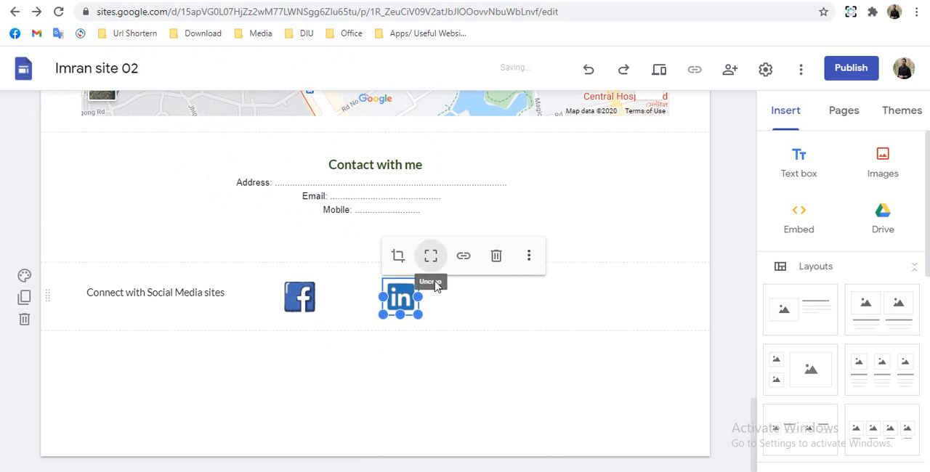
left_click(426, 353)
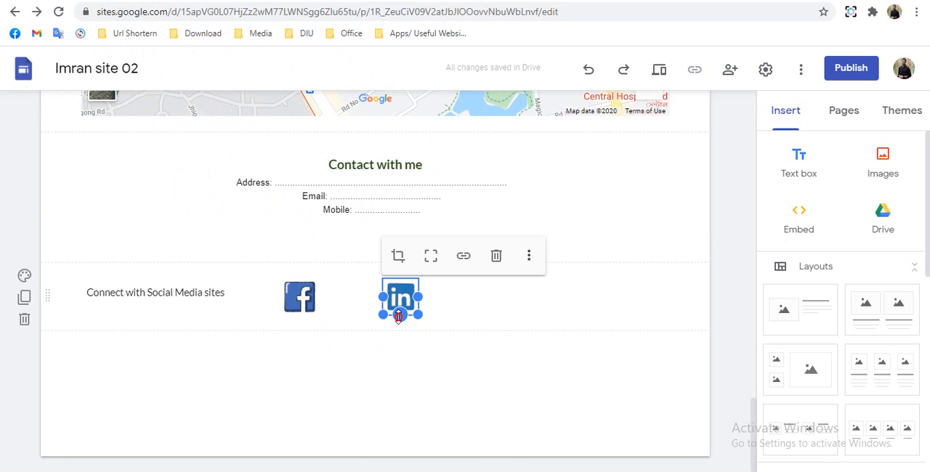
left_click_drag(399, 320, 398, 331)
left_click(322, 394)
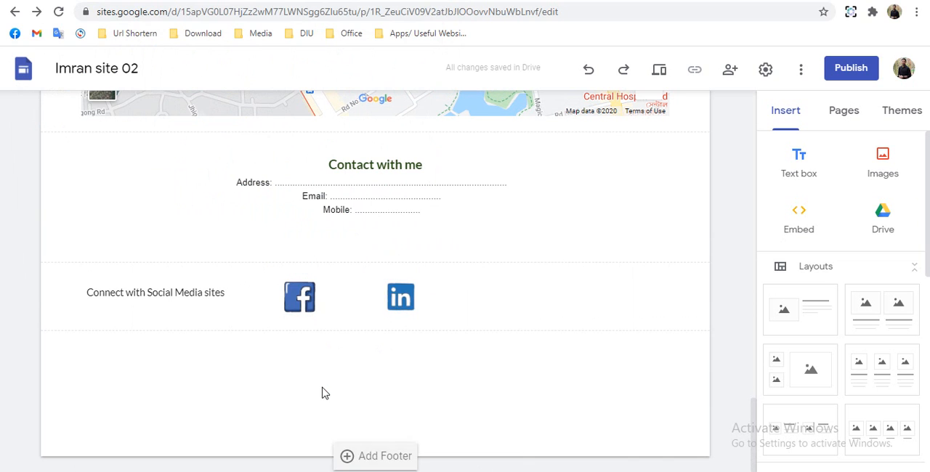
- Link the Facebook icon to the site owner's Facebook profile by pasting the profile URL
mouse_move(308, 301)
left_mouse_down()
mouse_move(306, 311)
mouse_move(302, 293)
left_mouse_up()
left_click(308, 304)
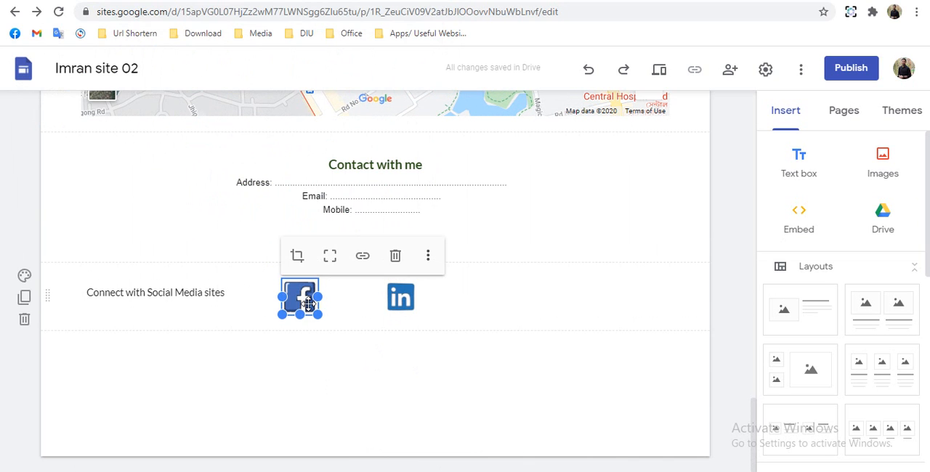
left_click(362, 256)
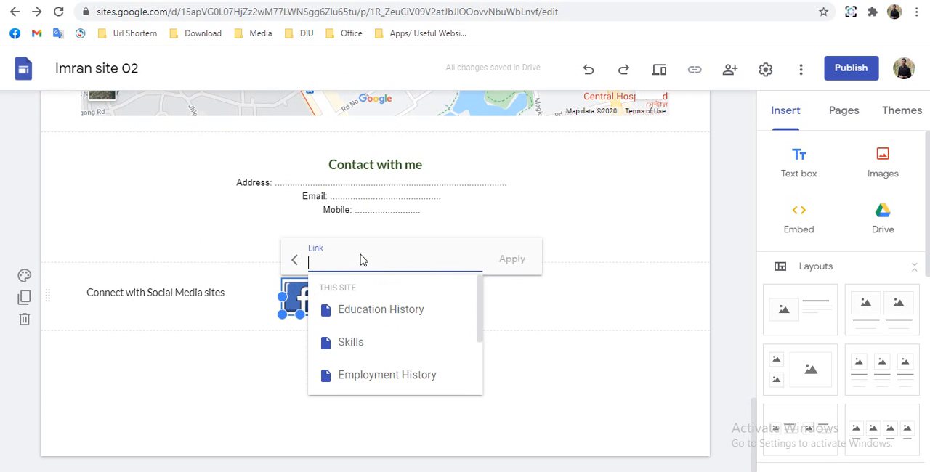
type("https://www.facebook.com/itsImranHossainNayem/")
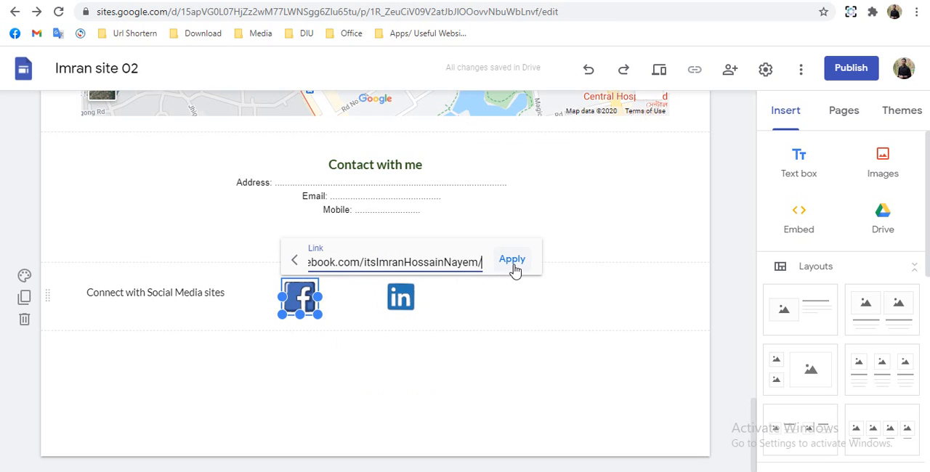
left_click(515, 260)
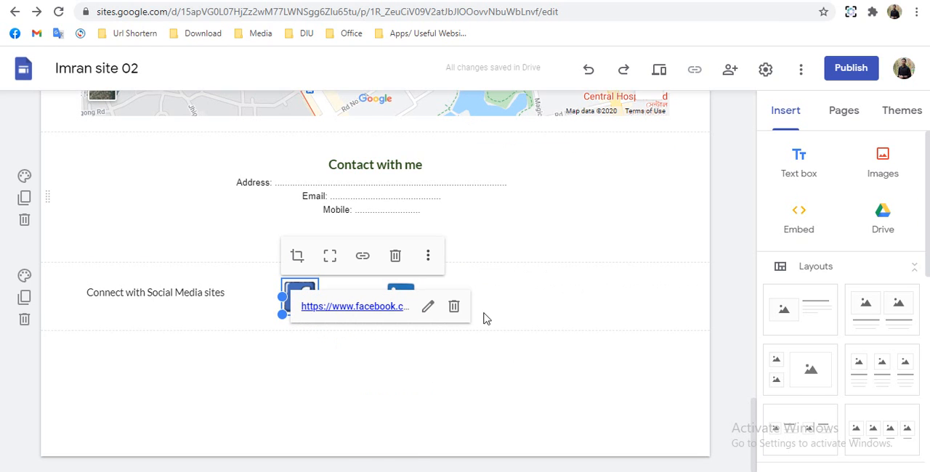
left_click(377, 403)
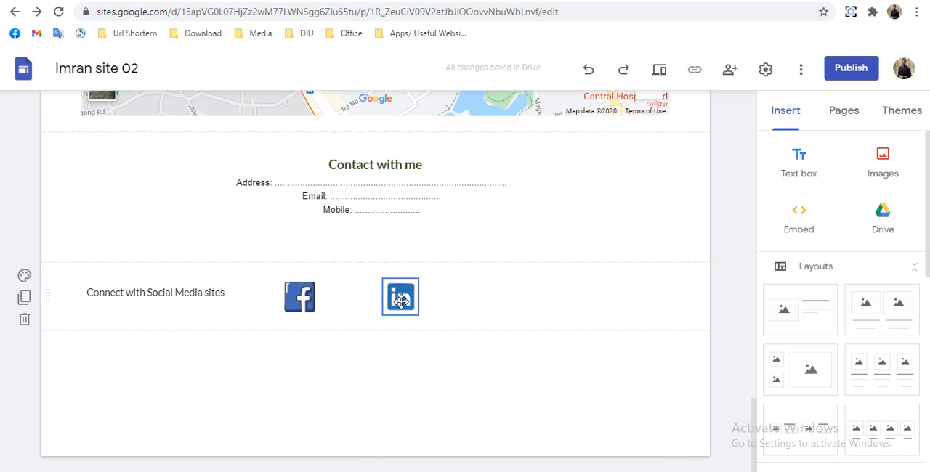
- Link the LinkedIn icon to the site owner's LinkedIn profile by pasting the profile URL
left_click(402, 301)
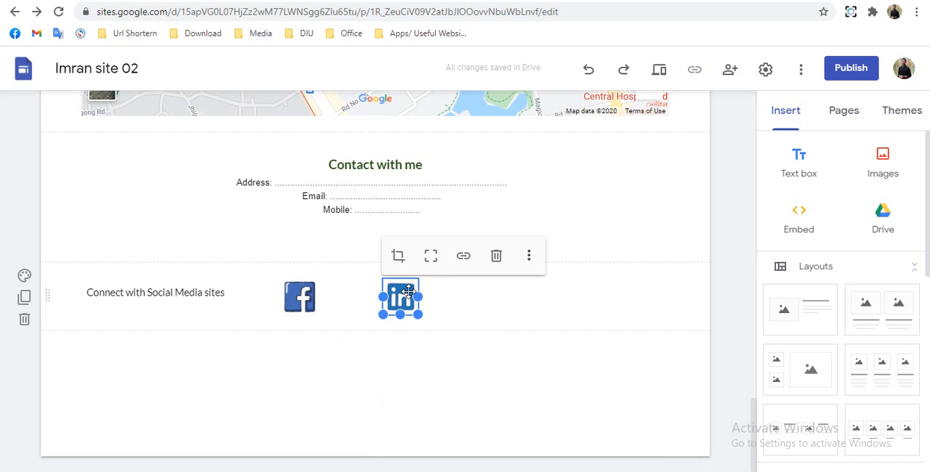
left_click(463, 260)
type("linkedin.com/in/imranhossainnayem")
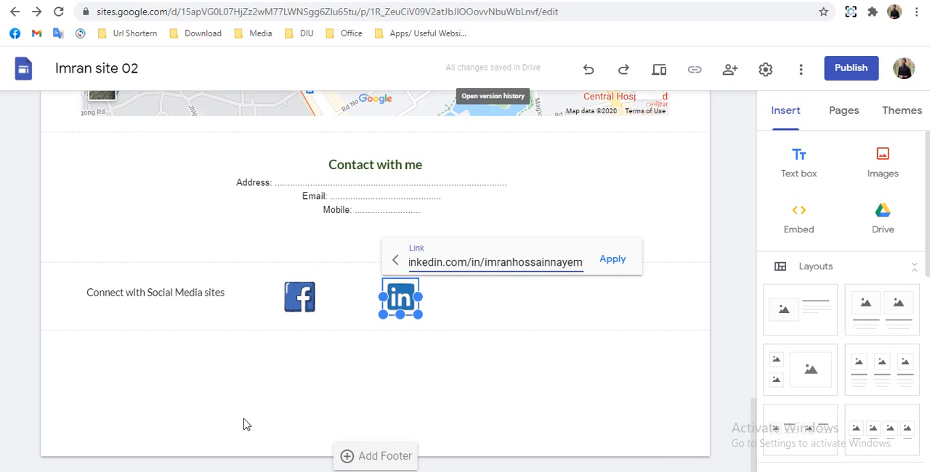
left_click(615, 260)
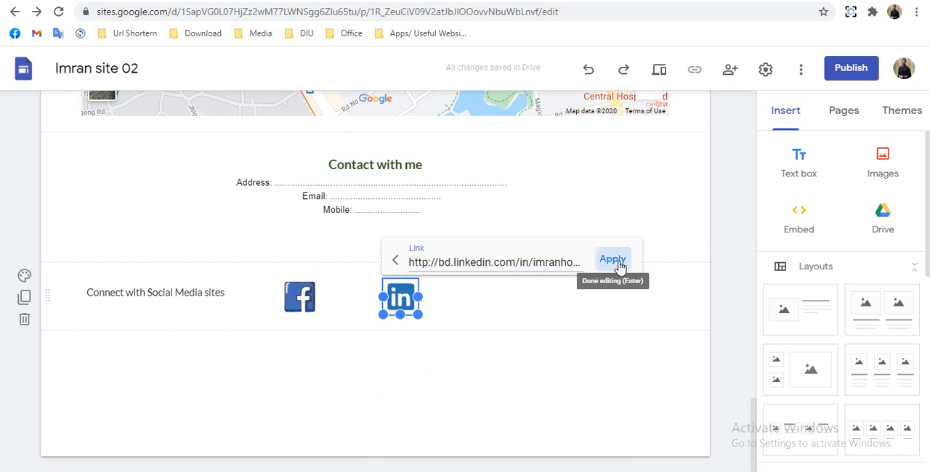
left_click(366, 412)
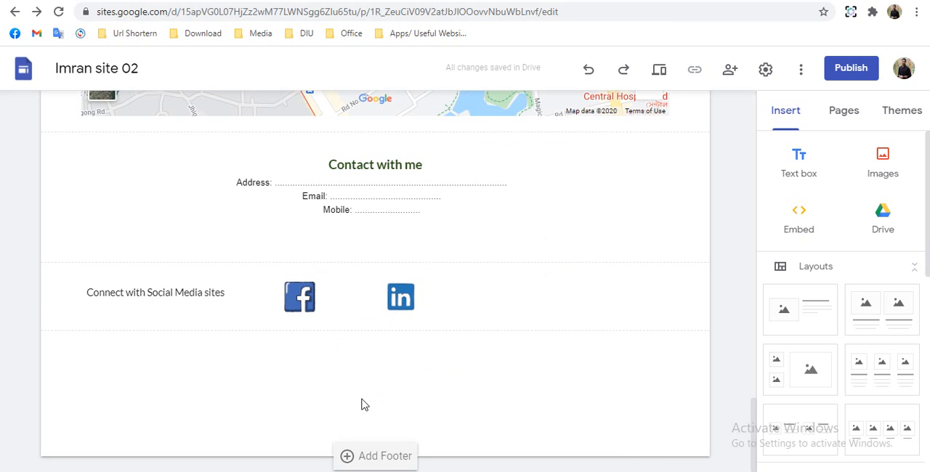
- Add a footer with a bold red copyright line containing the site owner's name and "All rights reserved"
left_click(369, 456)
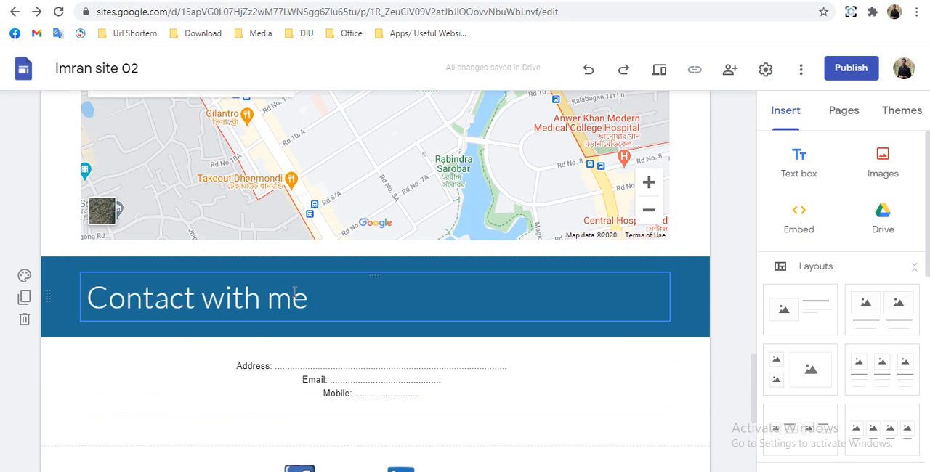
scroll(295, 291, "down", 3)
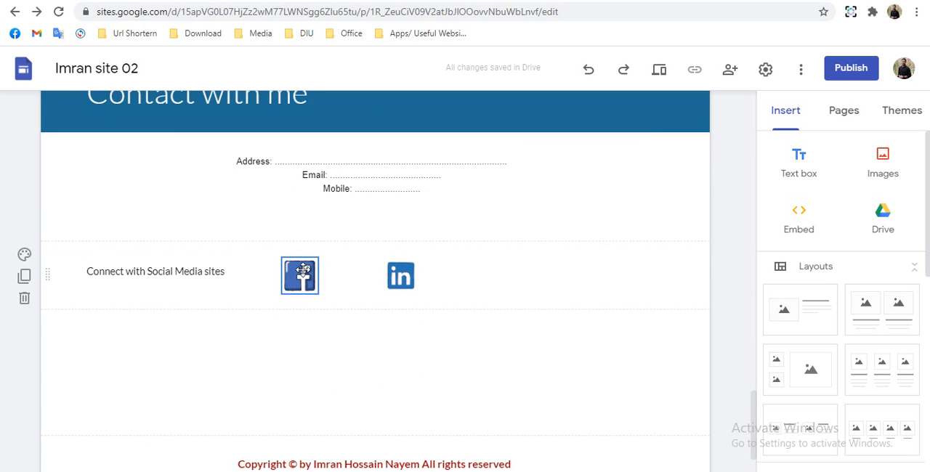
- Check the link attached to the Facebook icon and review the page up to the My Schedules section
left_click(293, 291)
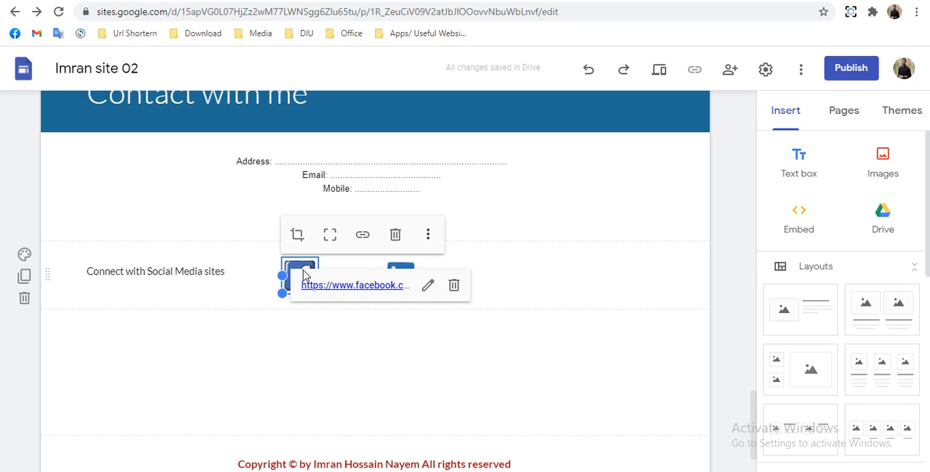
left_click(363, 362)
scroll(361, 359, "up", 10)
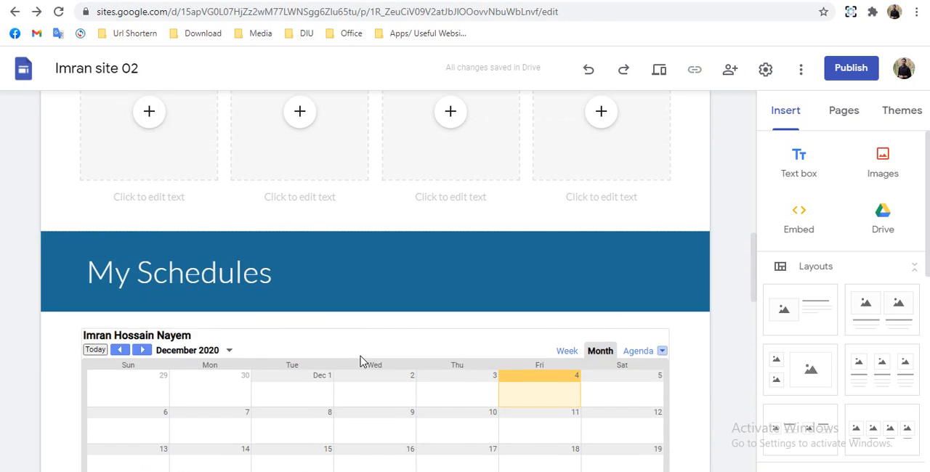
scroll(360, 355, "up", 3)
scroll(361, 355, "down", 3)
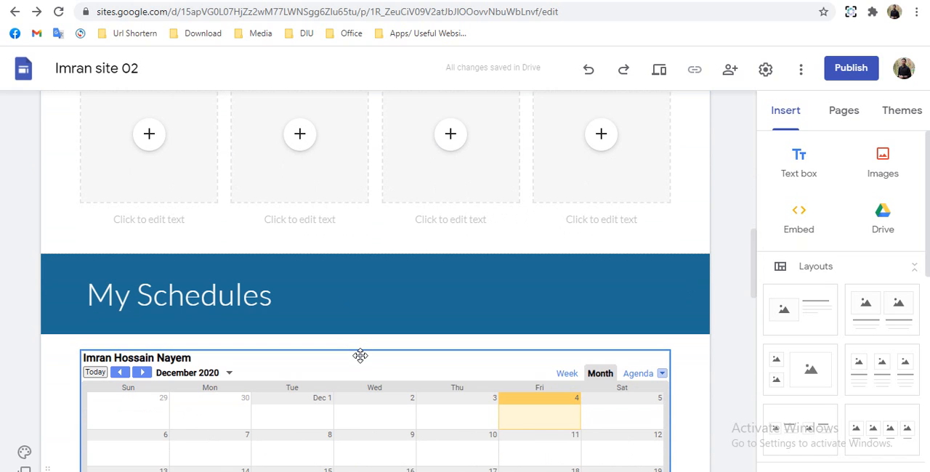
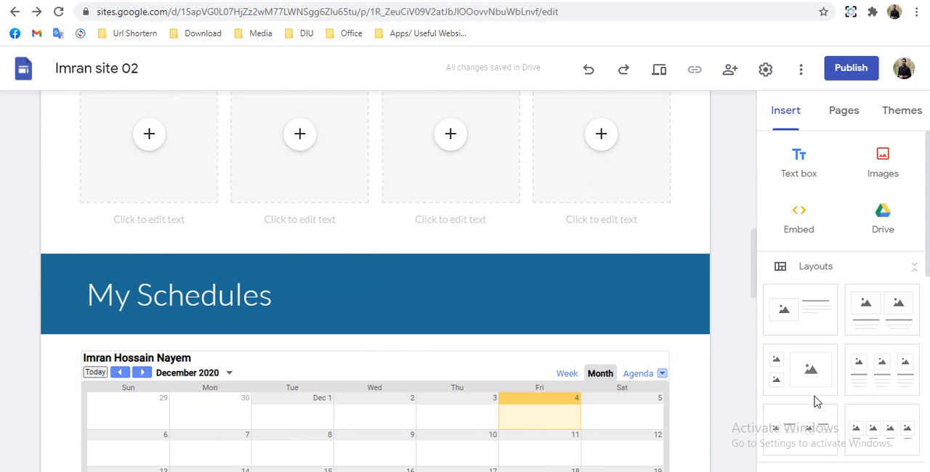
- Start an image carousel and upload five event group photos from the Google Sites folder on the desktop
scroll(806, 356, "down", 5)
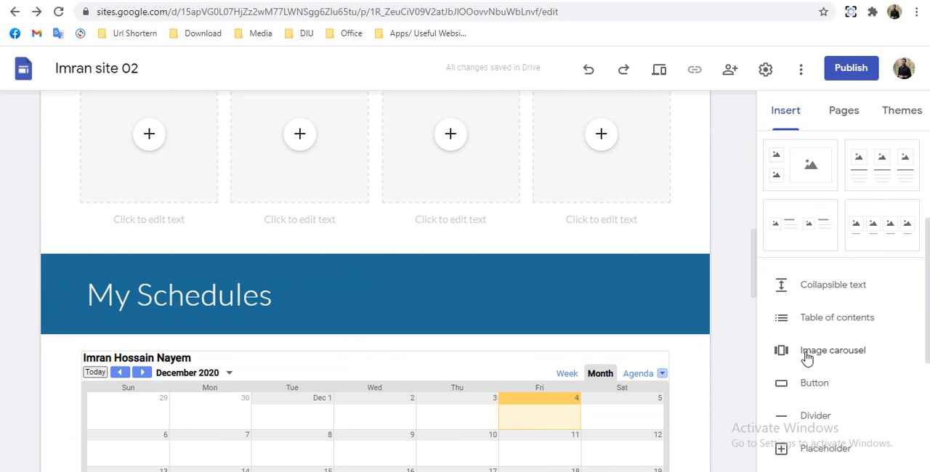
left_click(807, 357)
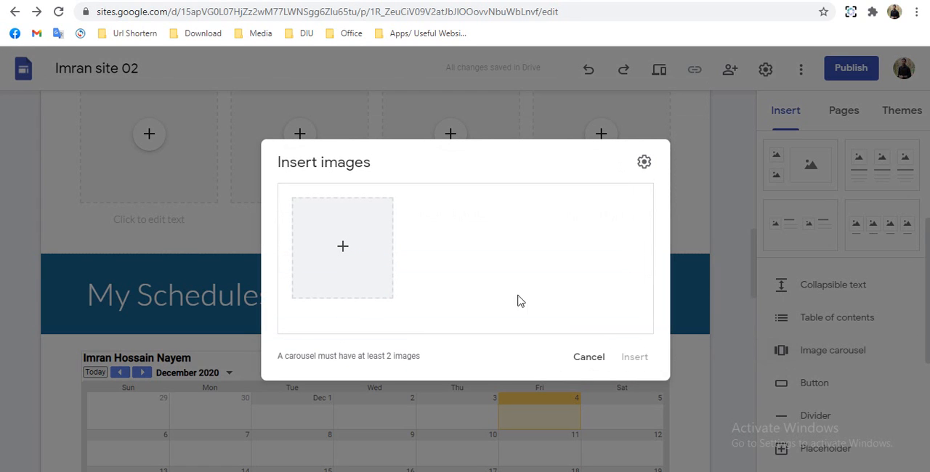
left_click(343, 247)
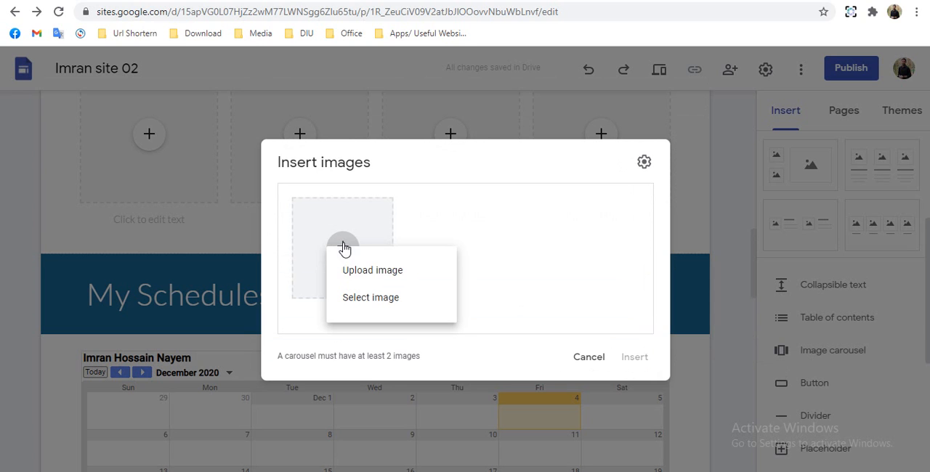
left_click(366, 277)
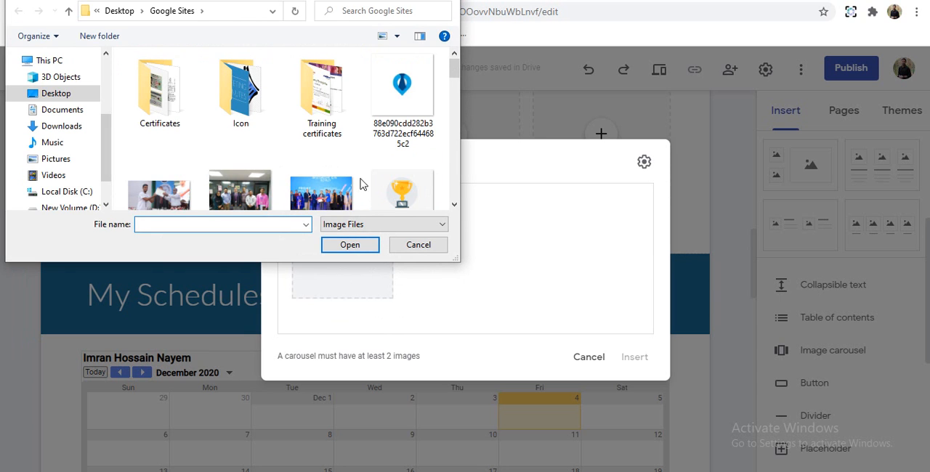
left_click(333, 188)
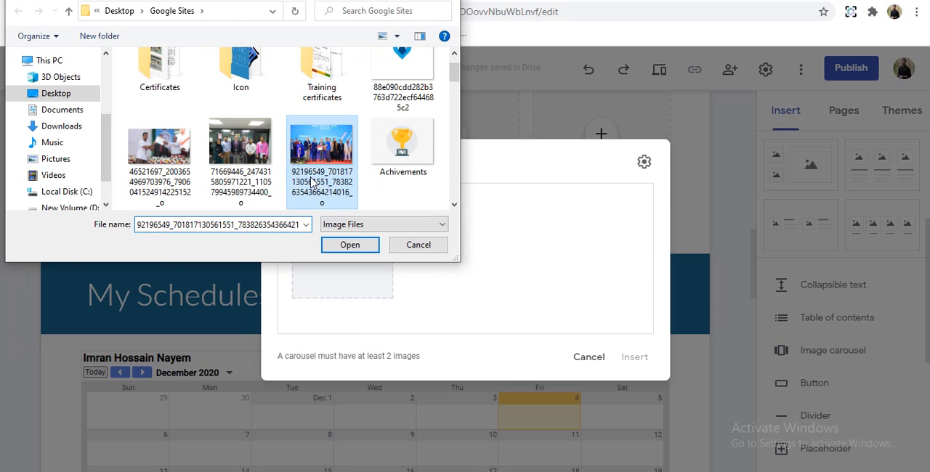
left_click(230, 149)
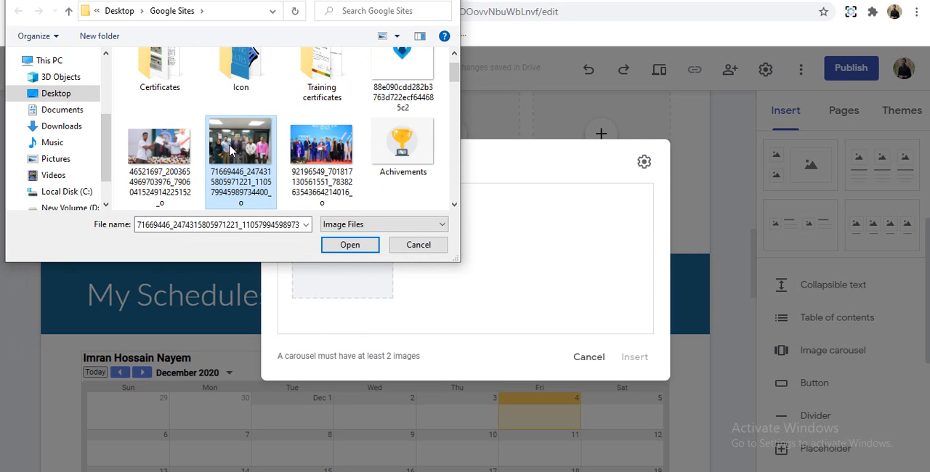
left_click(166, 145)
left_click(321, 145, "ctrl")
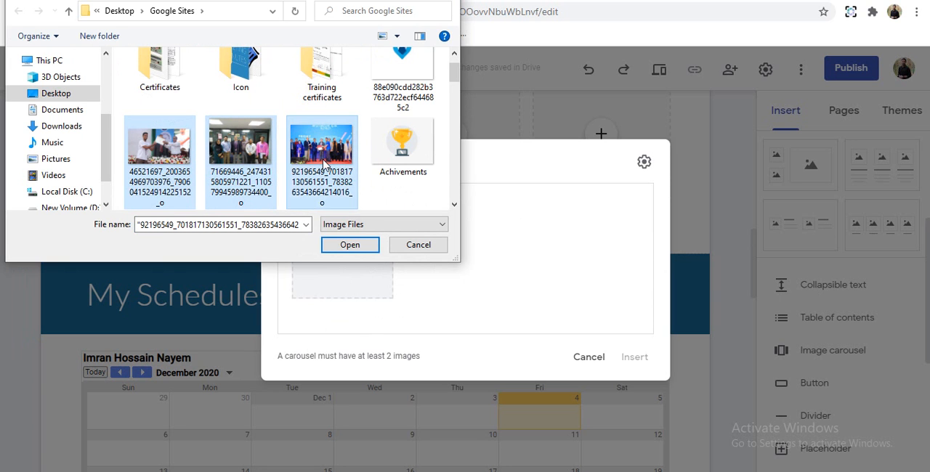
scroll(305, 167, "down", 2)
scroll(304, 168, "down", 5)
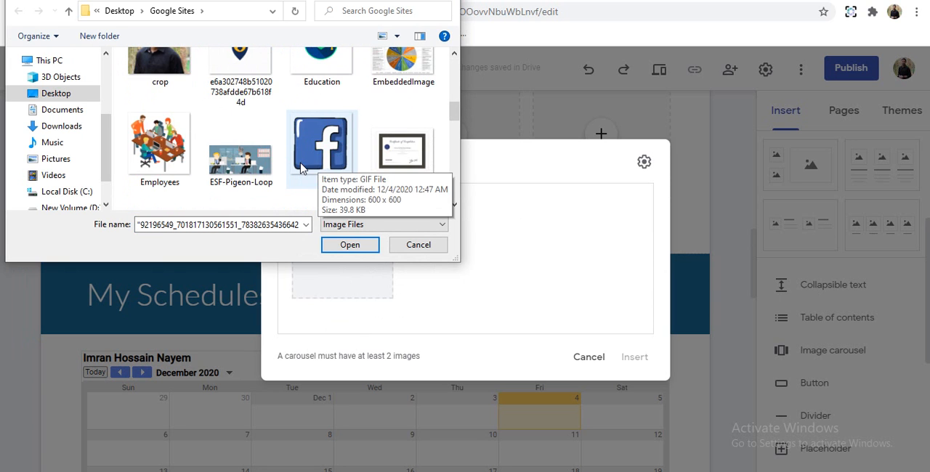
scroll(302, 168, "down", 2)
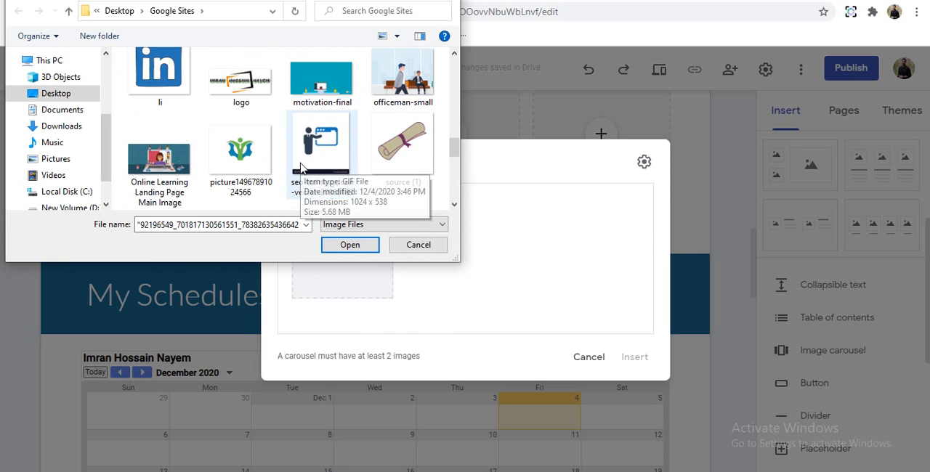
scroll(302, 168, "down", 5)
scroll(303, 168, "down", 1)
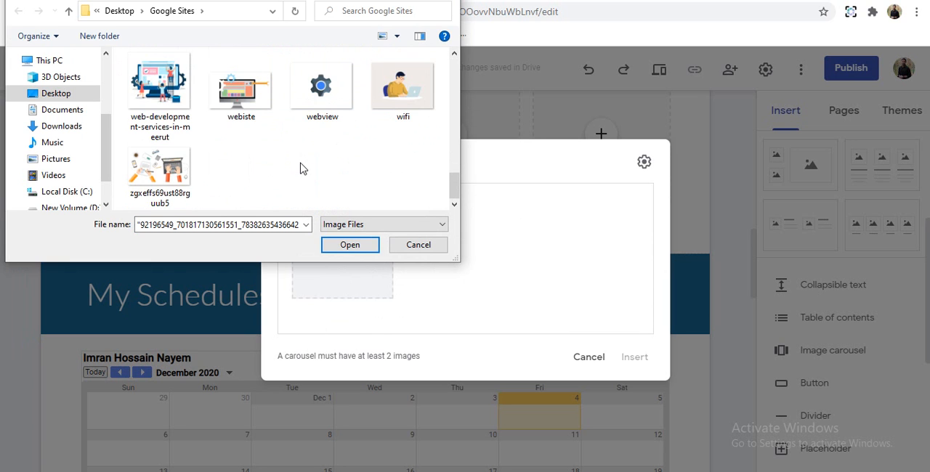
scroll(304, 168, "up", 1)
scroll(303, 168, "down", 1)
left_click(452, 183)
left_click_drag(452, 183, 437, 81)
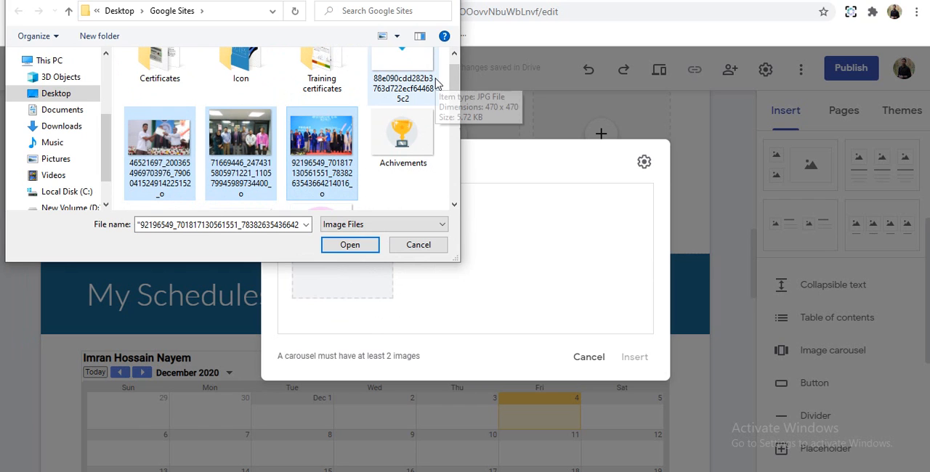
left_click(350, 245)
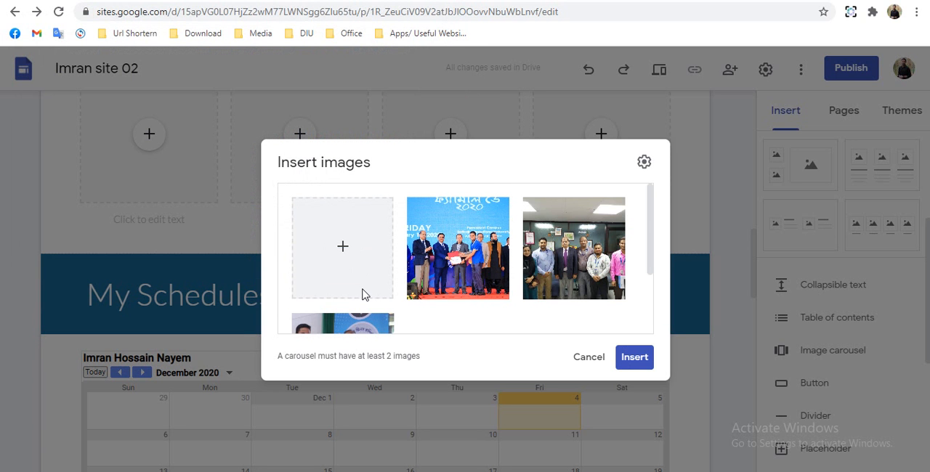
- Review the uploaded event photos and insert the carousel into the page
scroll(632, 266, "down", 3)
scroll(614, 276, "up", 3)
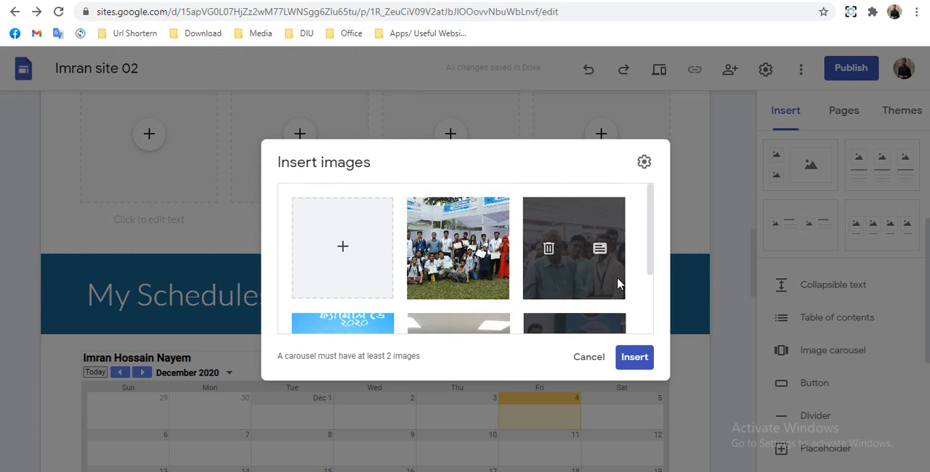
scroll(611, 274, "down", 3)
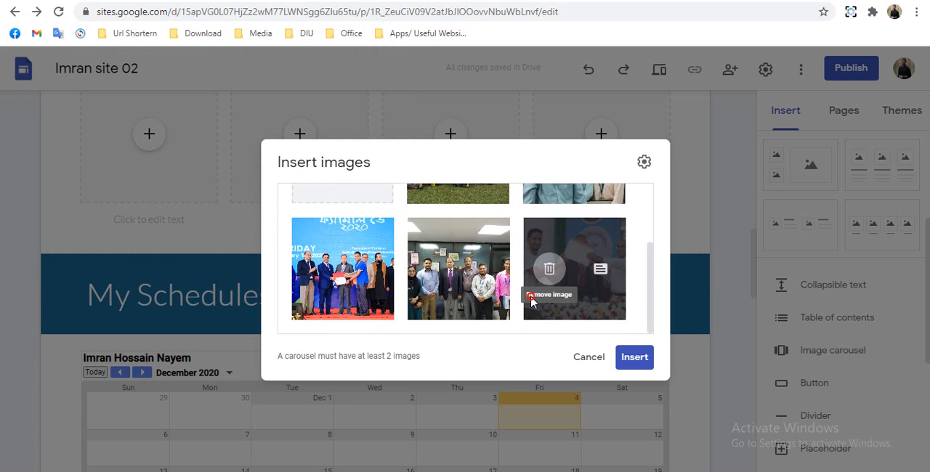
left_click(600, 306)
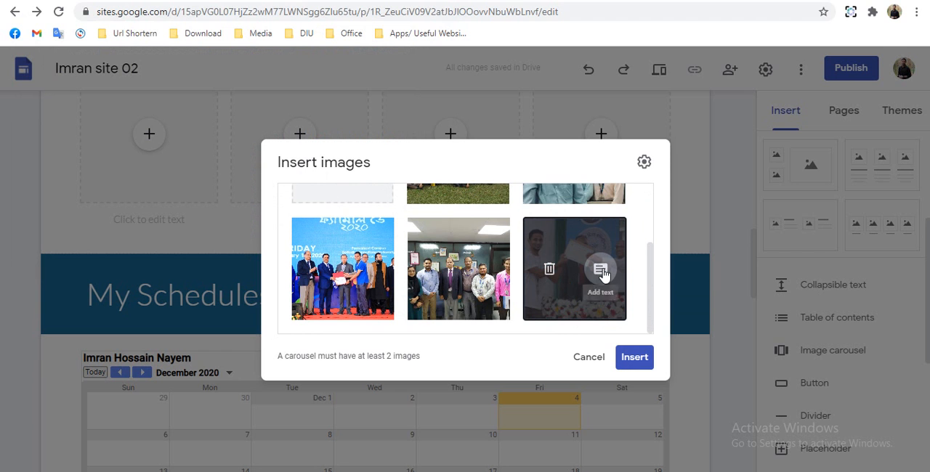
scroll(598, 251, "up", 2)
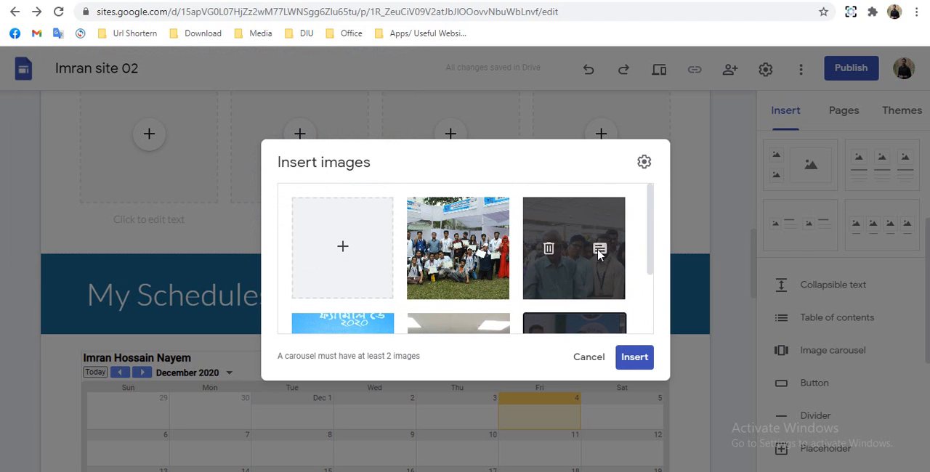
scroll(599, 254, "down", 2)
scroll(450, 251, "up", 2)
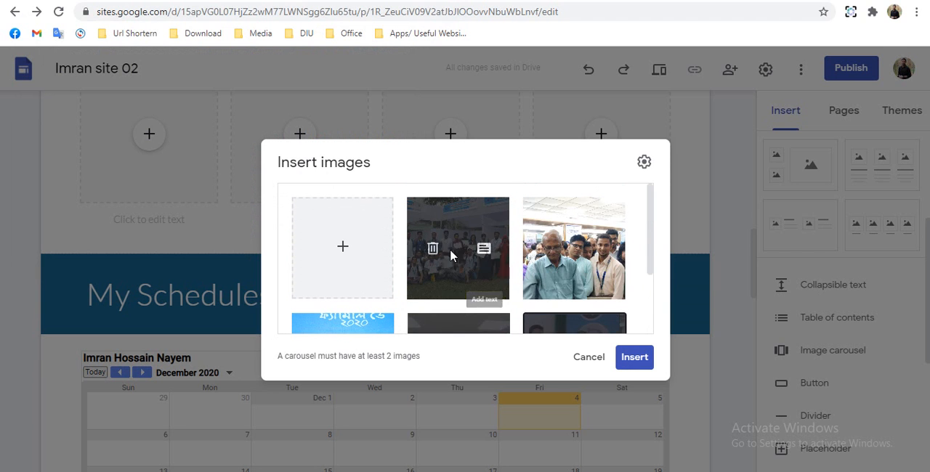
left_click(635, 359)
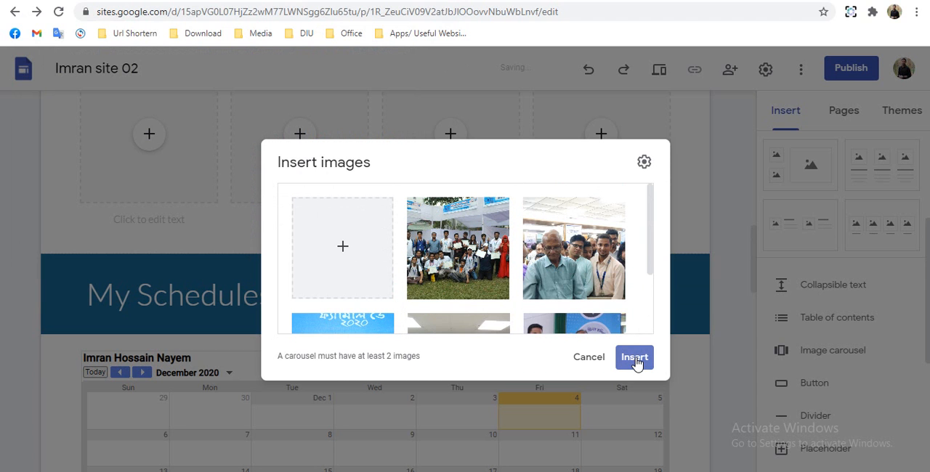
left_click(635, 359)
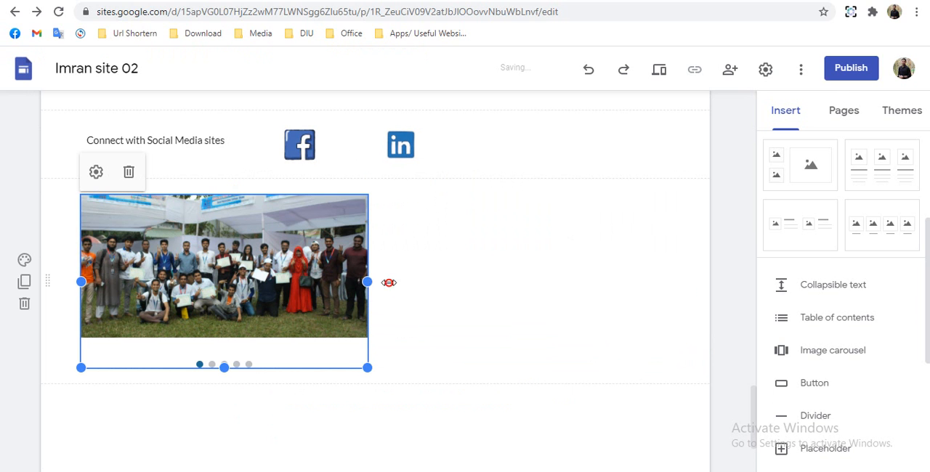
- Enlarge the image carousel to the full content width with a taller frame, and move its section directly above My Schedules
left_click_drag(388, 283, 667, 282)
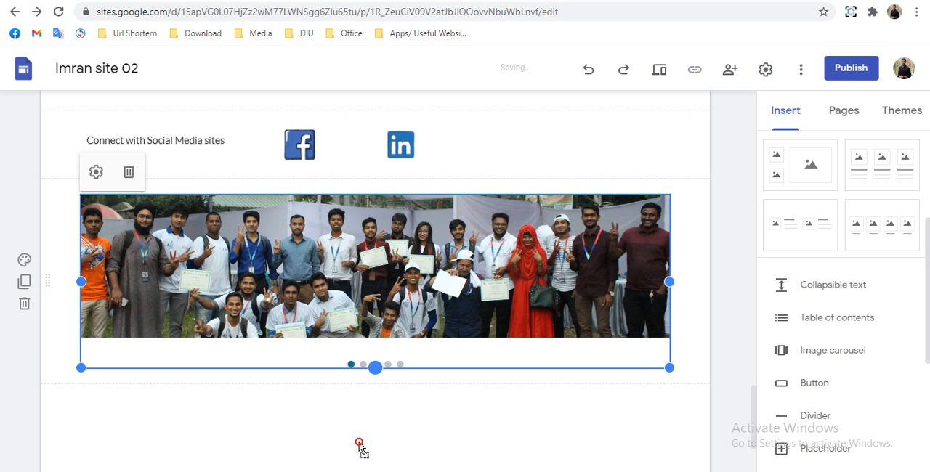
left_click_drag(359, 444, 332, 314)
scroll(370, 325, "down", 3)
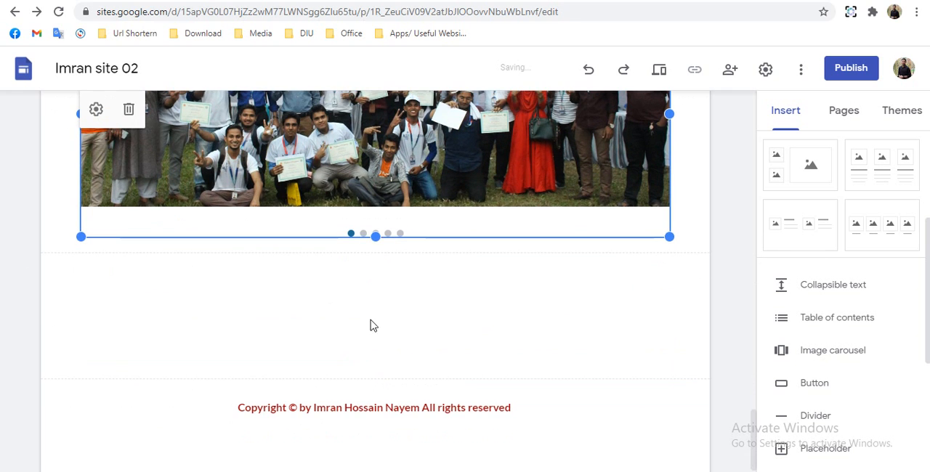
left_click_drag(375, 237, 115, 293)
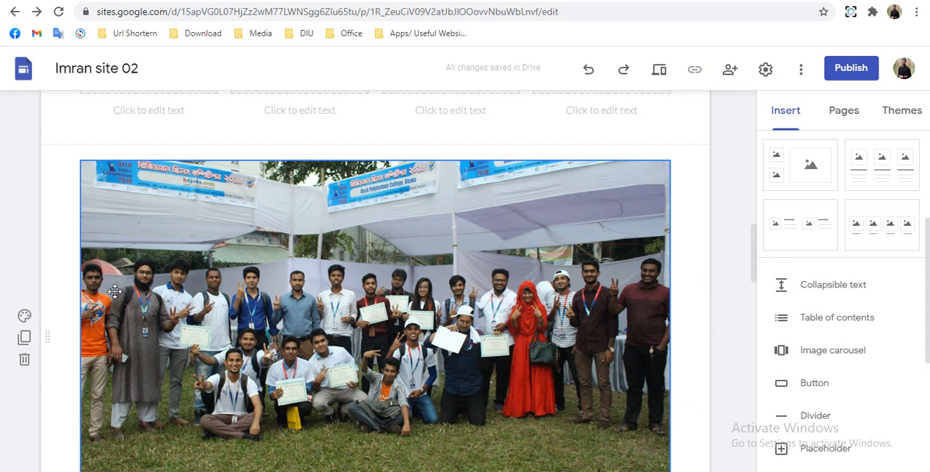
scroll(115, 293, "up", 5)
scroll(115, 292, "down", 4)
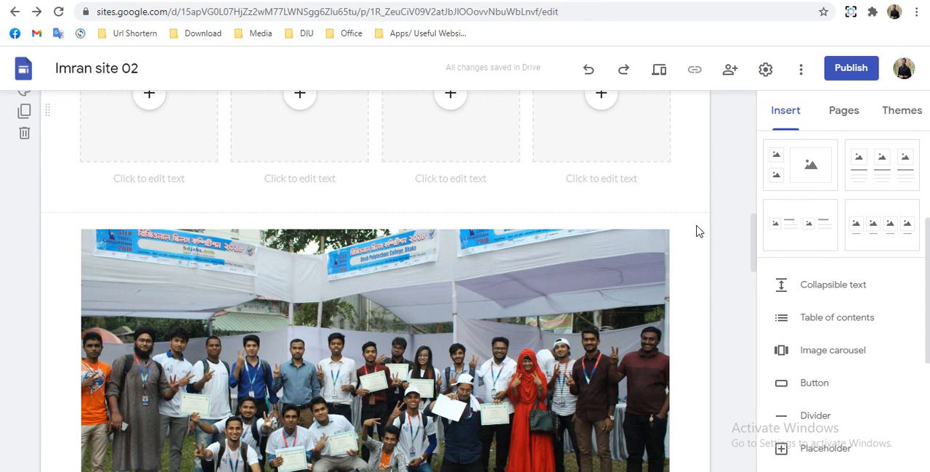
left_click(699, 219)
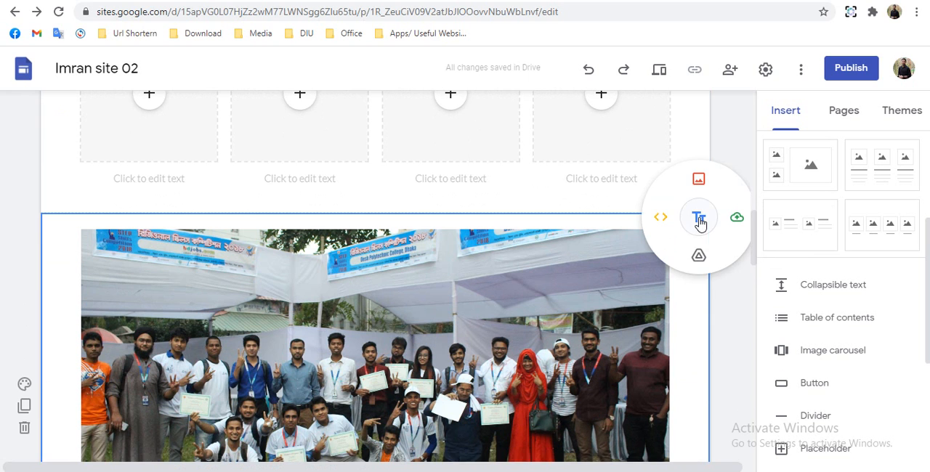
left_click(700, 220)
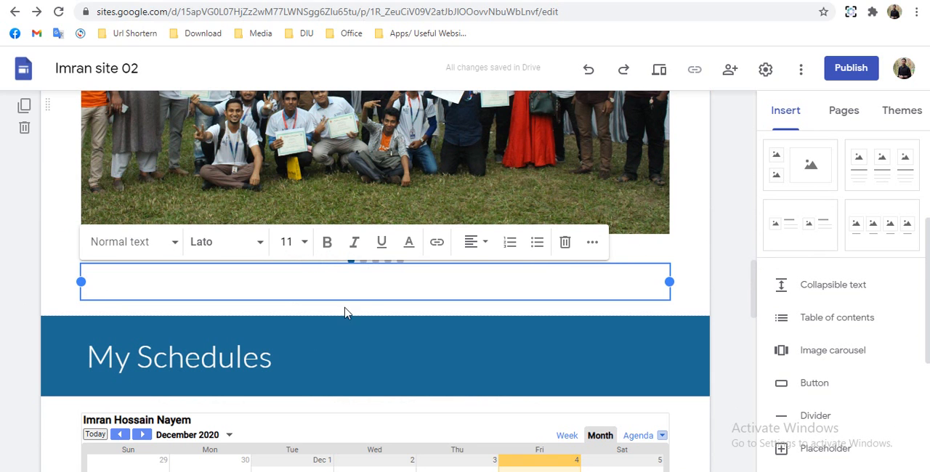
left_click(678, 239)
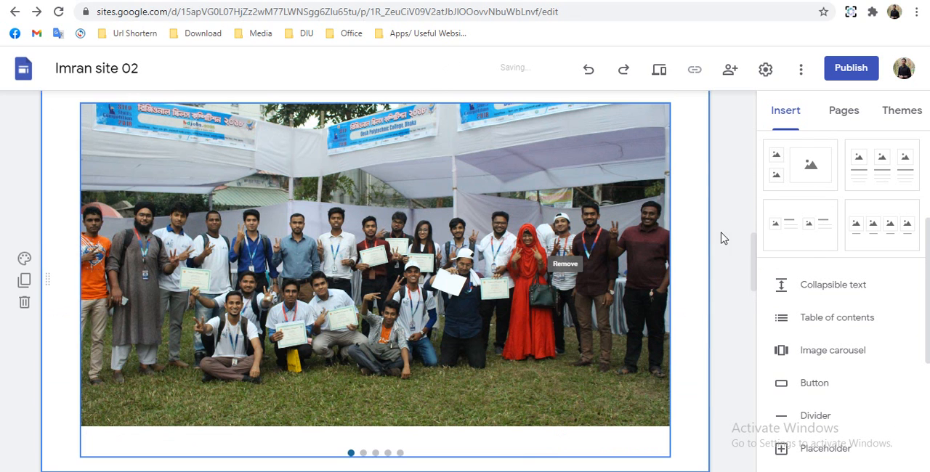
- Add a text box in its own section and move that section directly above the image carousel
scroll(807, 165, "up", 3)
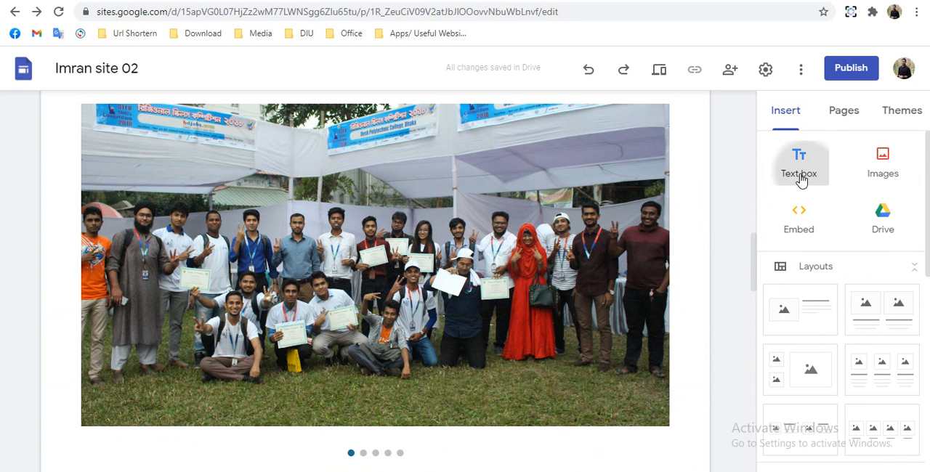
left_click(803, 177)
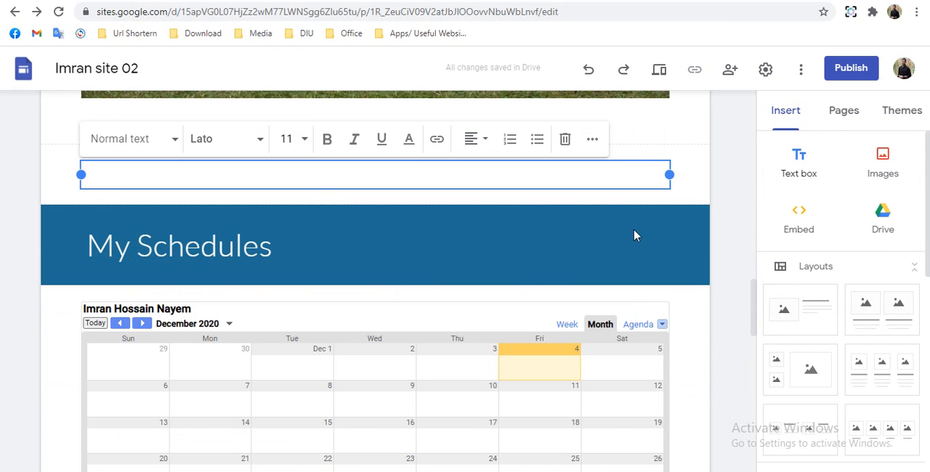
scroll(79, 277, "up", 1)
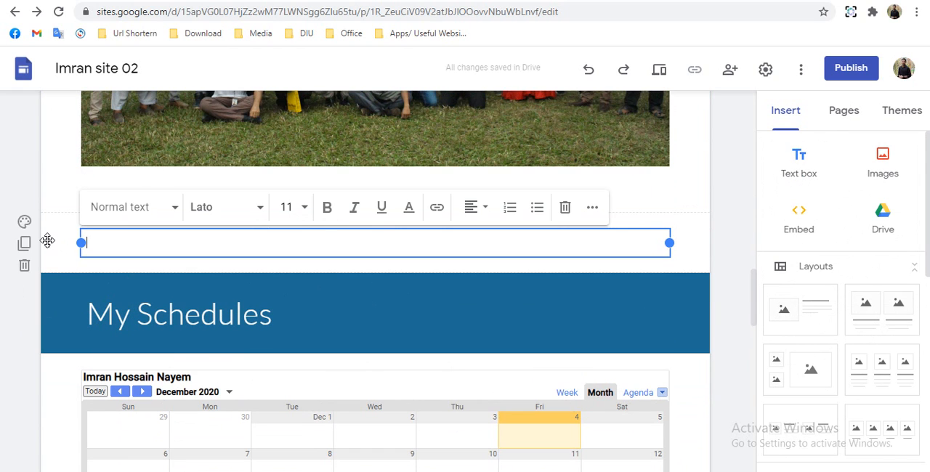
left_click_drag(46, 242, 48, 187)
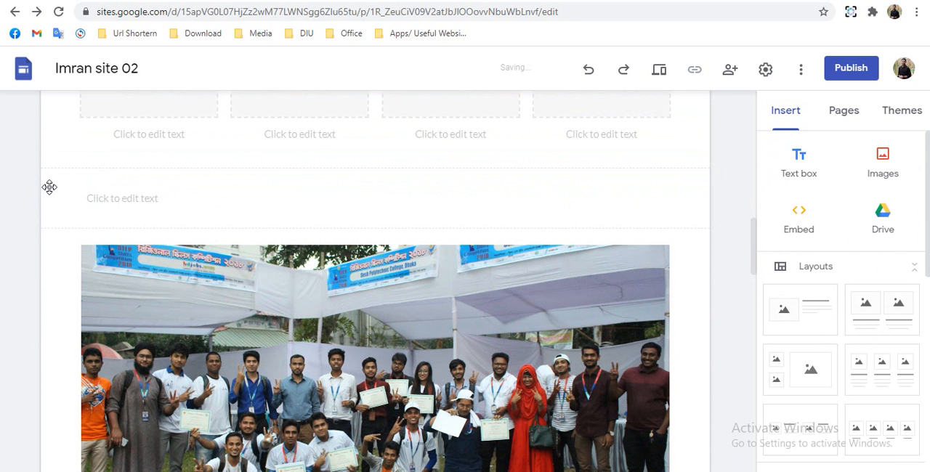
- Enter "Highlights" in the text box above the carousel and format it with the Title style
left_click(104, 197)
left_click(104, 199)
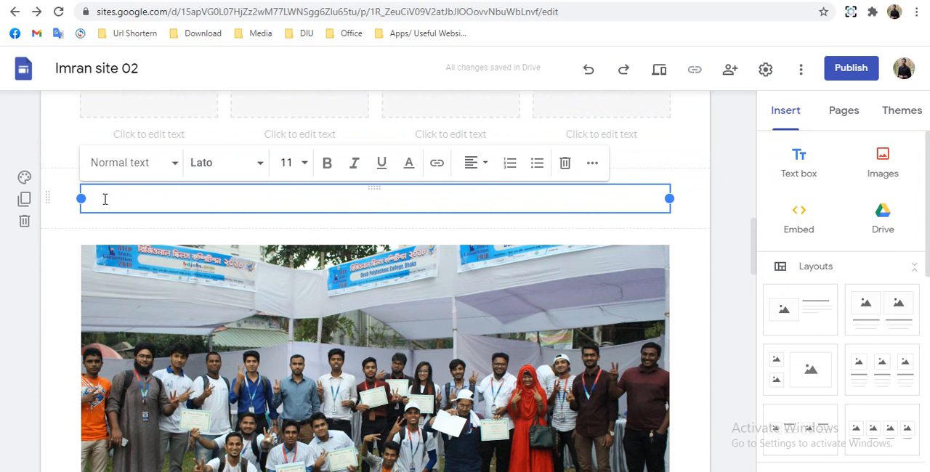
type("Hi")
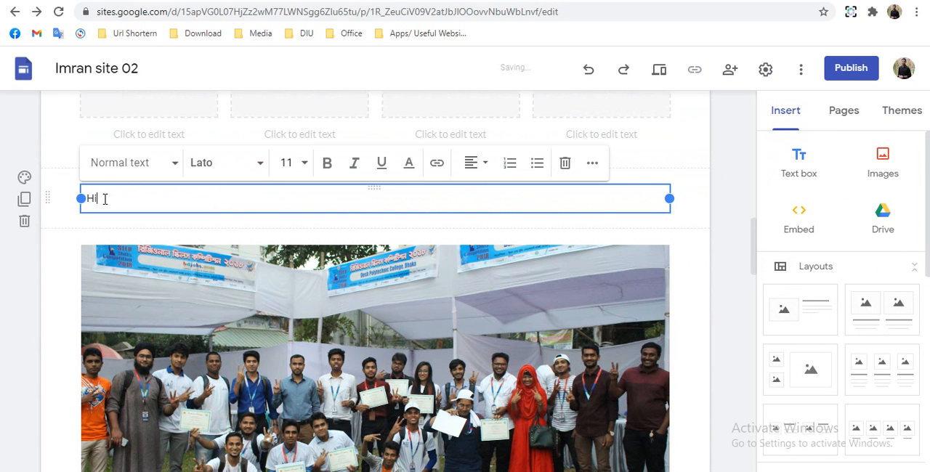
type("g")
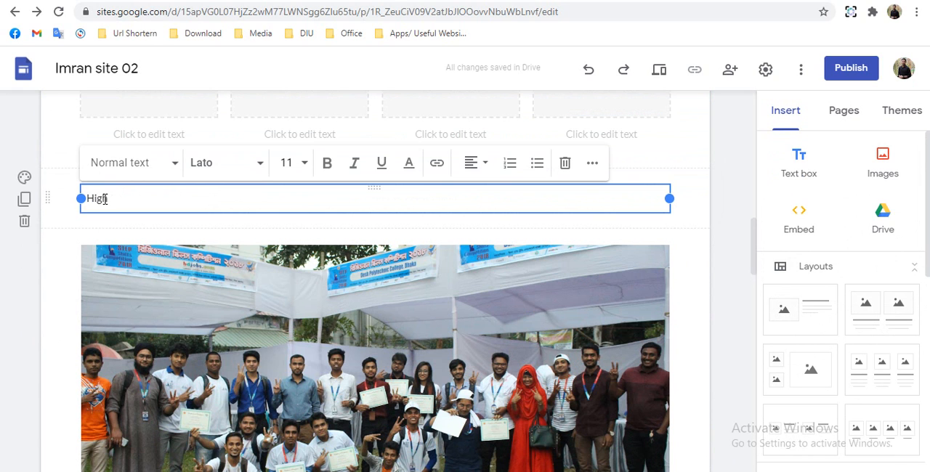
type("hlights")
left_click(125, 171)
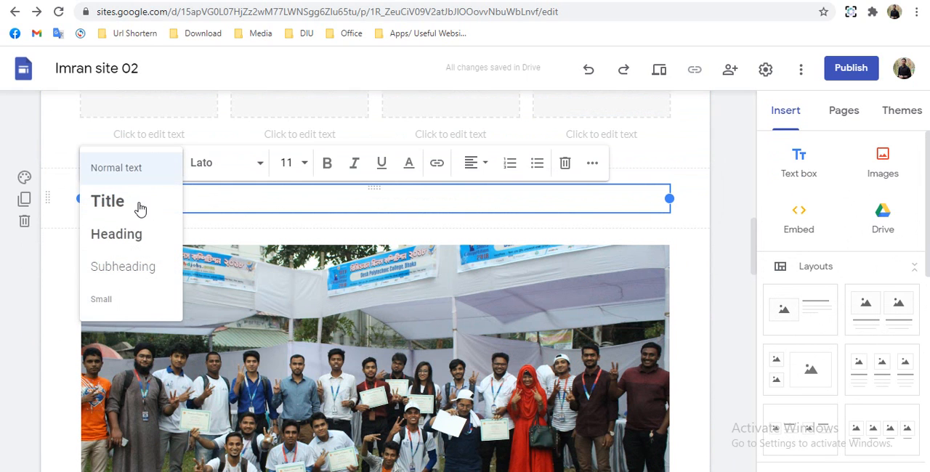
left_click(120, 211)
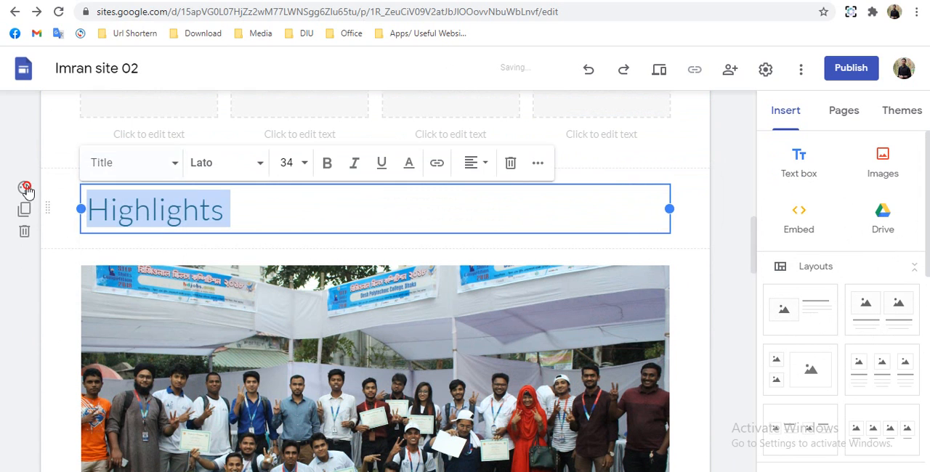
- Set the background of the Highlights heading section to Emphasis 2
left_click(24, 189)
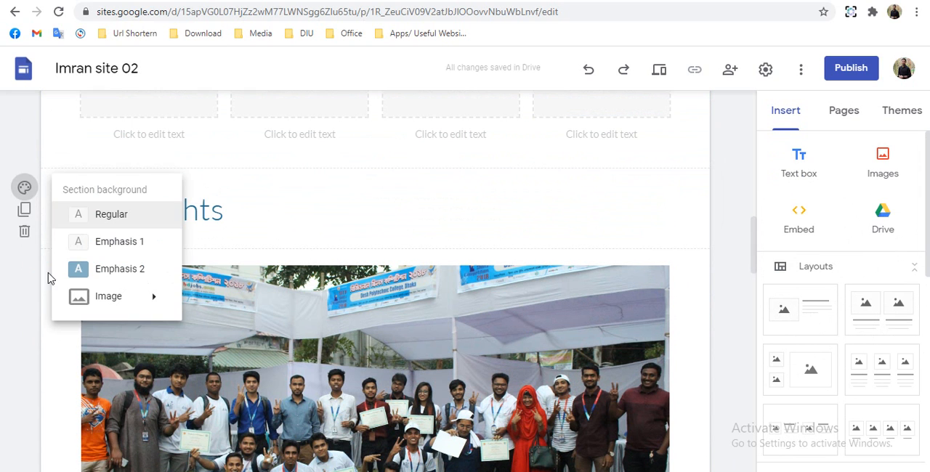
left_click(78, 280)
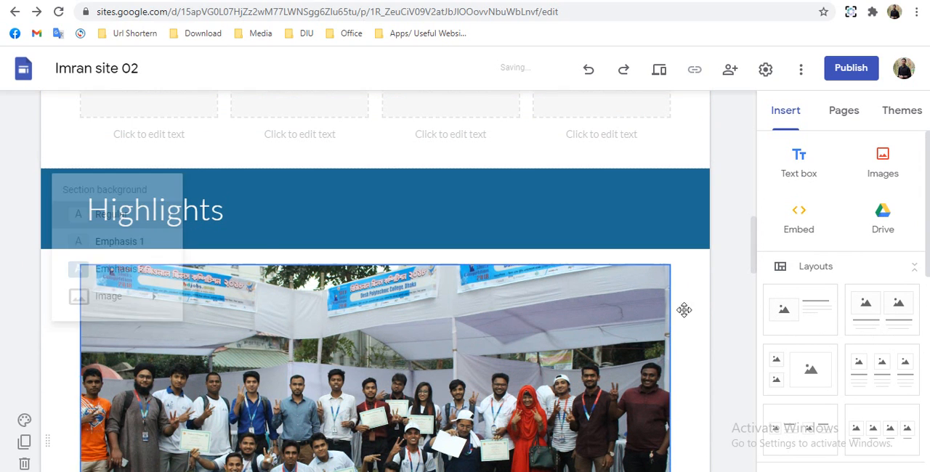
- Caption the first image placeholder under What's Here with "Employment History"
scroll(730, 334, "up", 15)
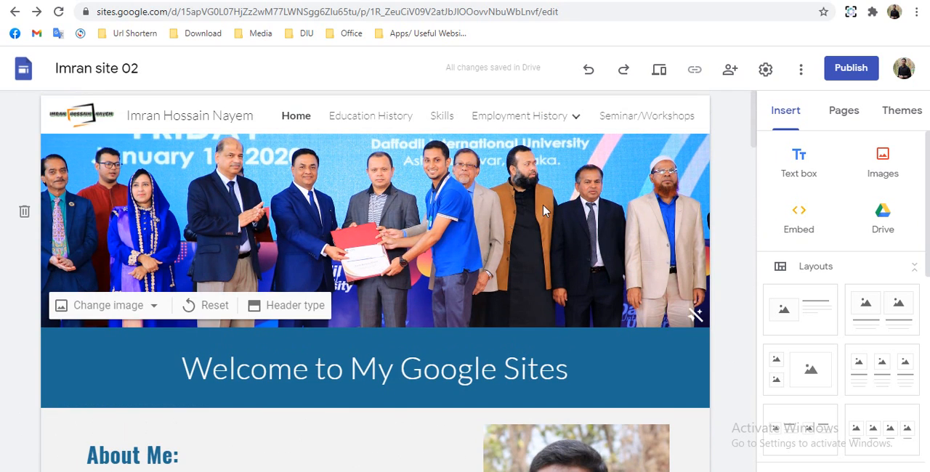
scroll(520, 217, "down", 1)
scroll(520, 216, "up", 1)
scroll(515, 230, "down", 5)
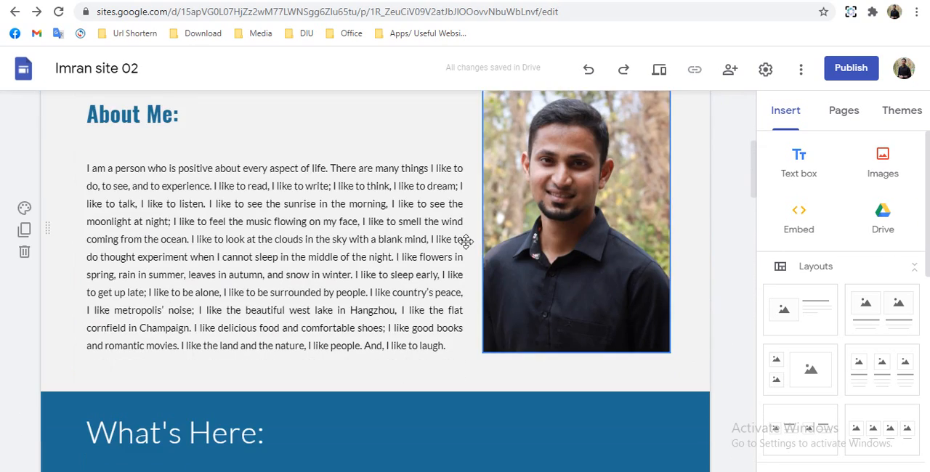
scroll(465, 218, "up", 2)
scroll(461, 185, "down", 5)
scroll(424, 244, "down", 1)
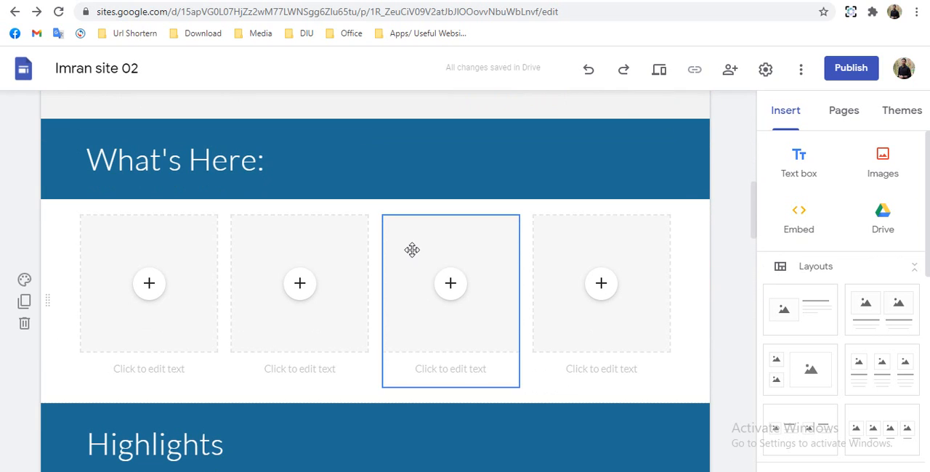
left_click(150, 286)
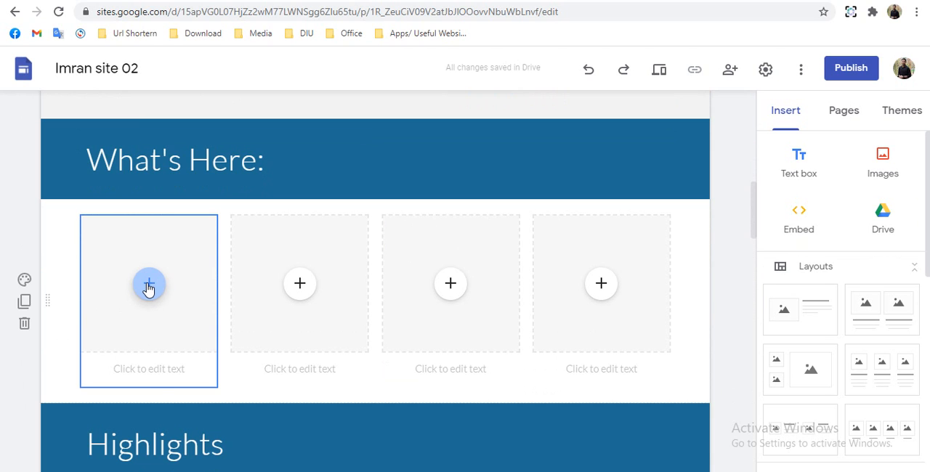
left_click(148, 287)
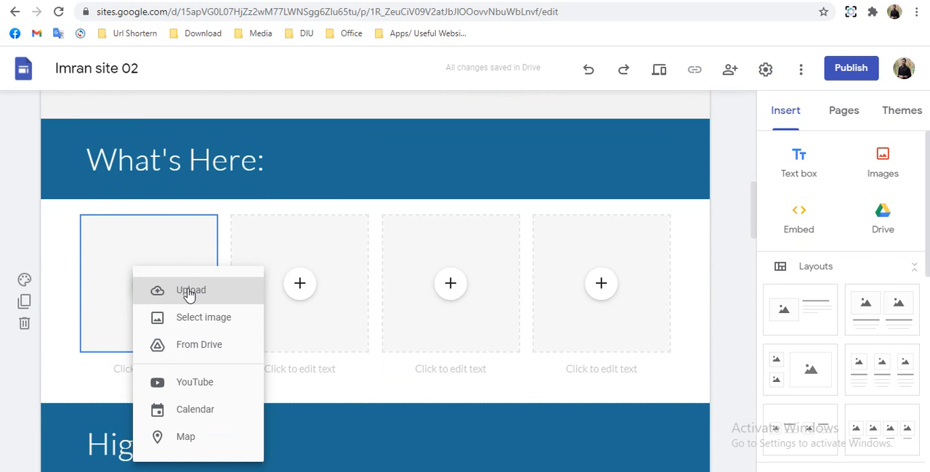
left_click(117, 369)
type("Emp")
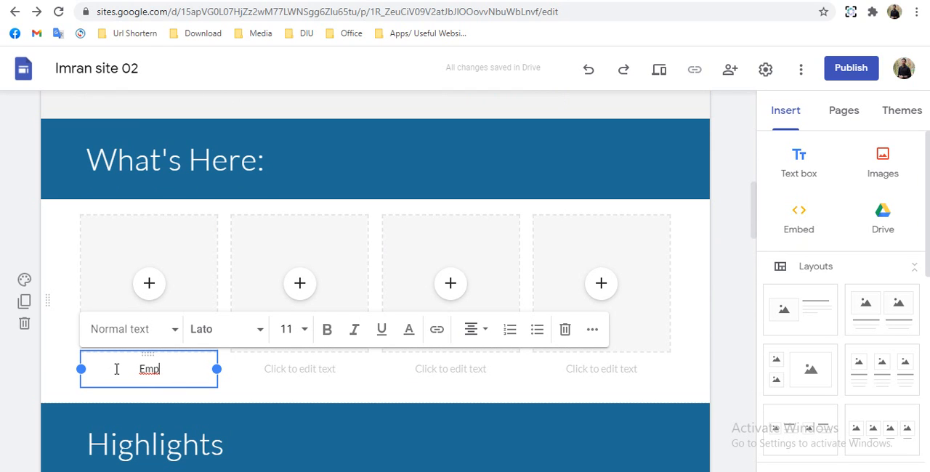
type("loy")
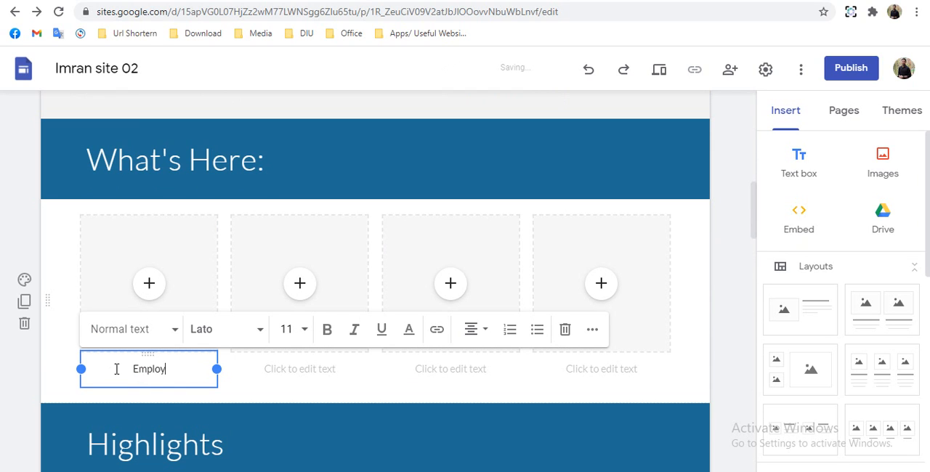
type("ment")
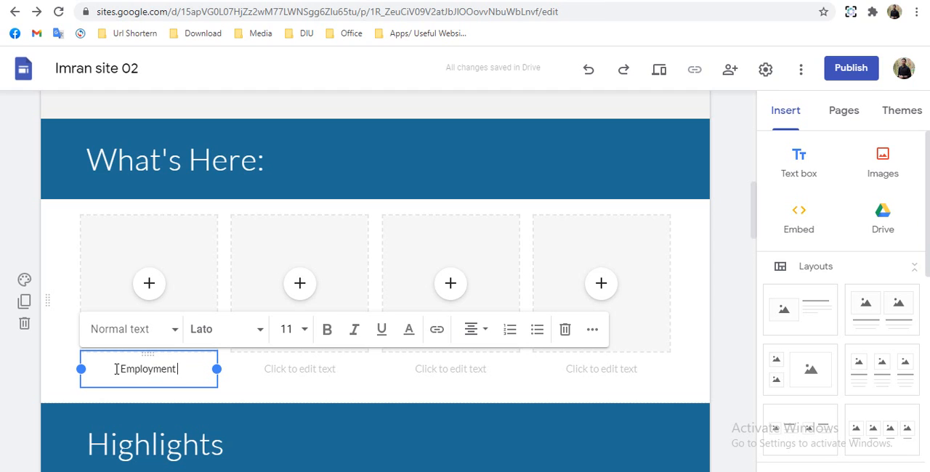
type(" Hi")
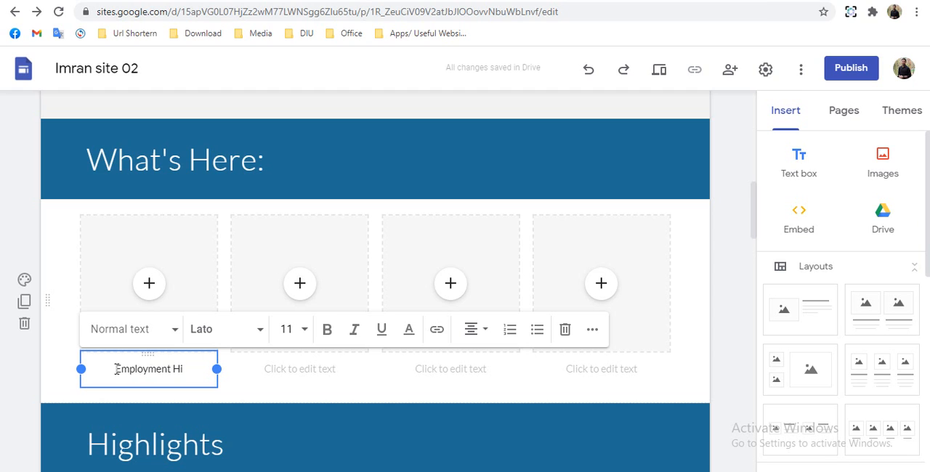
type("story")
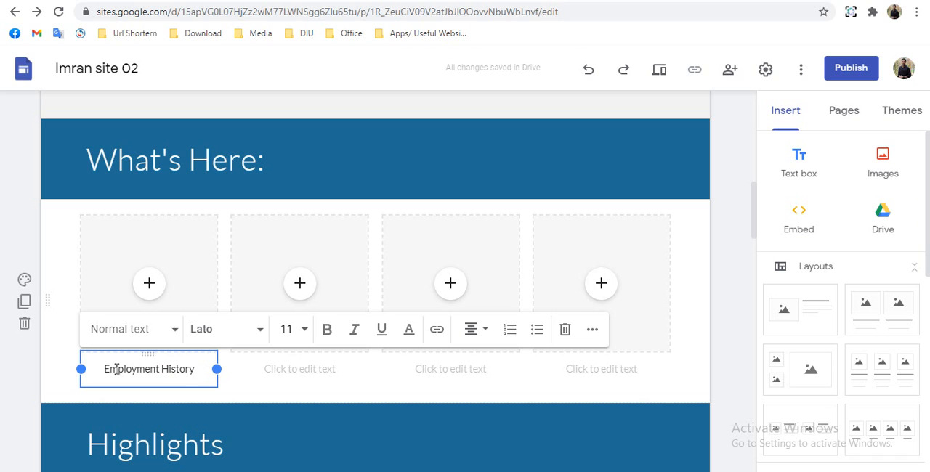
- Caption the second image placeholder under What's Here with "Skills"
left_click(269, 373)
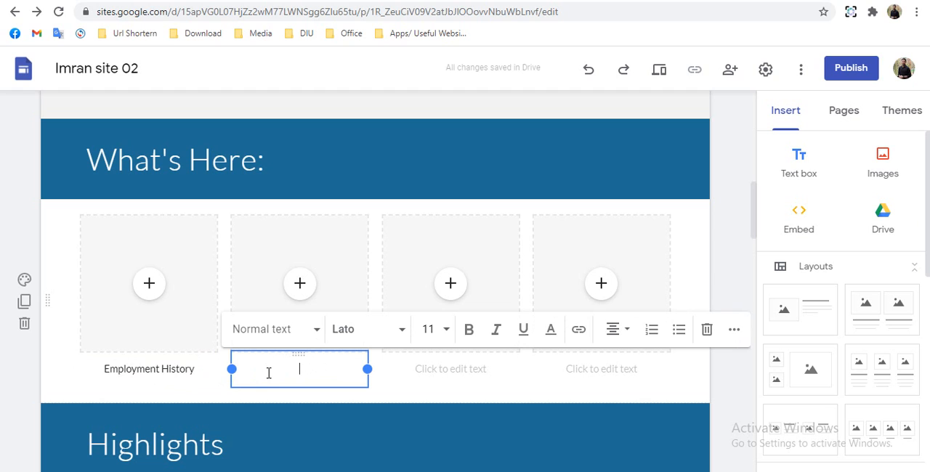
type("Sk")
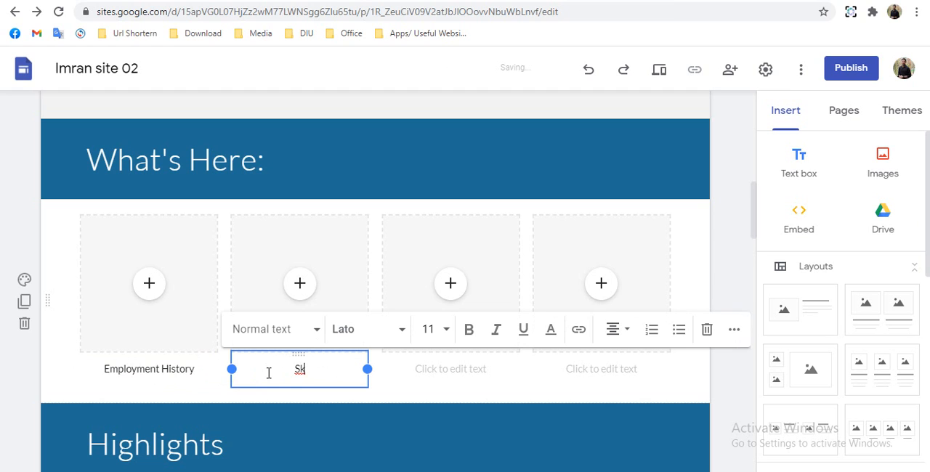
type("ills")
- Caption the third image placeholder under What's Here with "Seminar/Workshop"
left_click(427, 370)
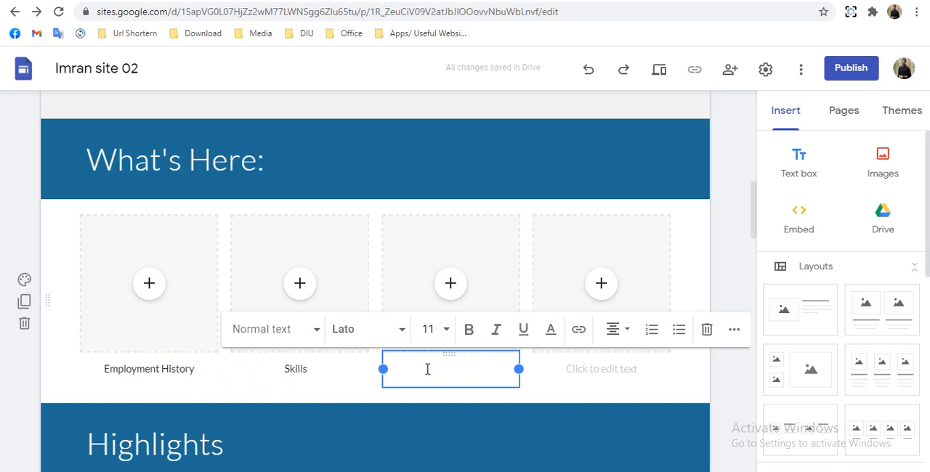
type("Se")
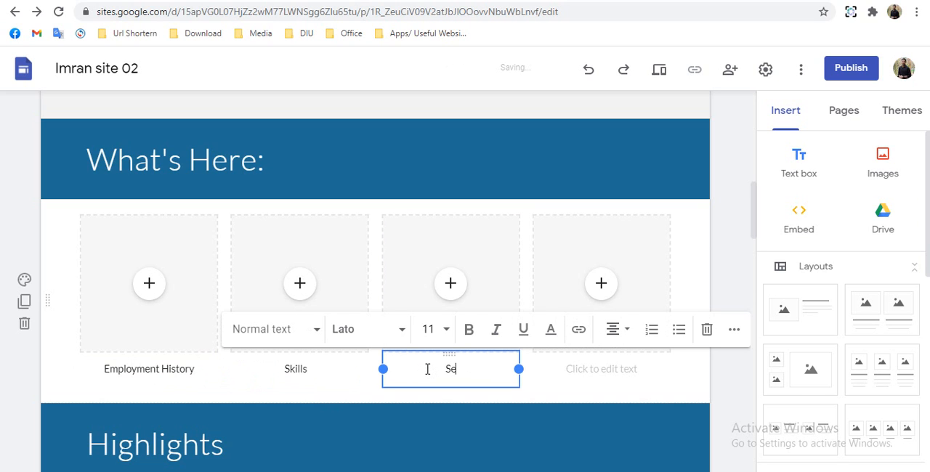
type("nar")
key("BackSpace")
key("BackSpace")
type("minar/")
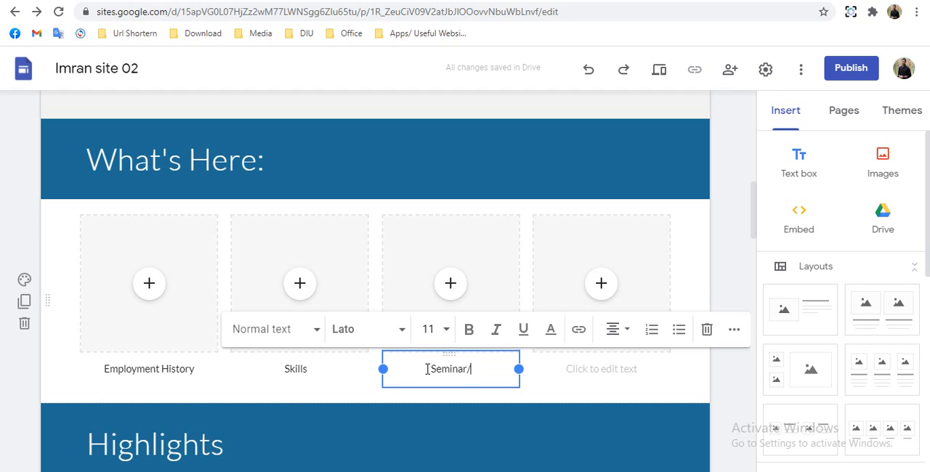
type("Wor")
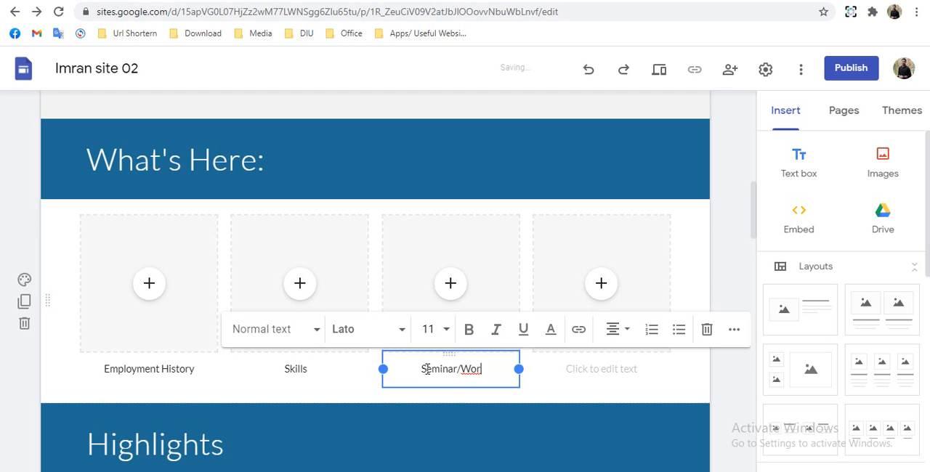
type("ksh")
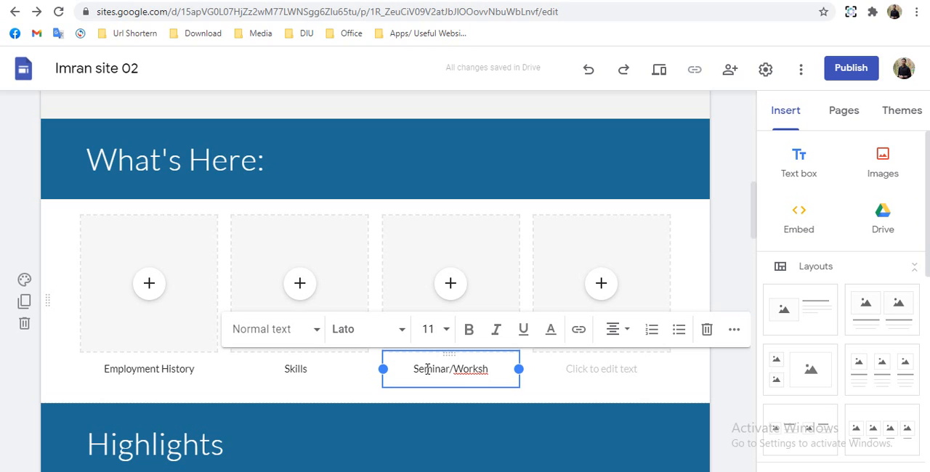
type("op")
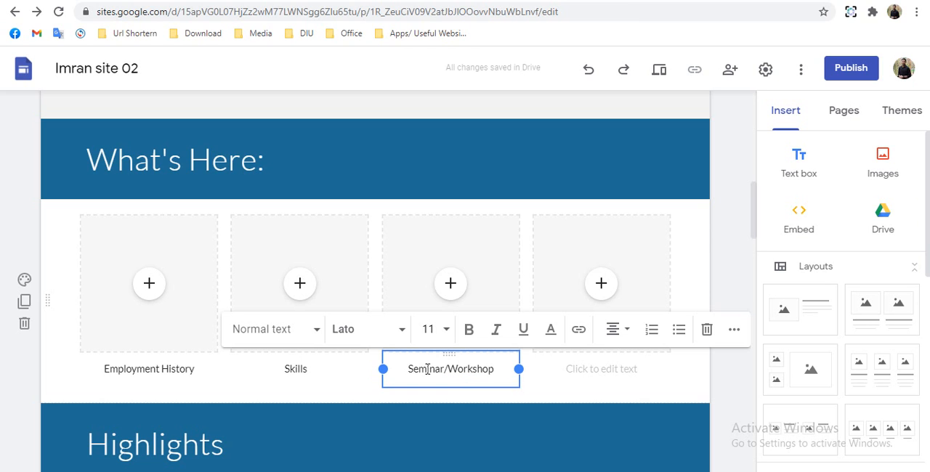
- Caption the fourth image placeholder under What's Here with "Education History" and leave the text field
left_click(570, 370)
type("E")
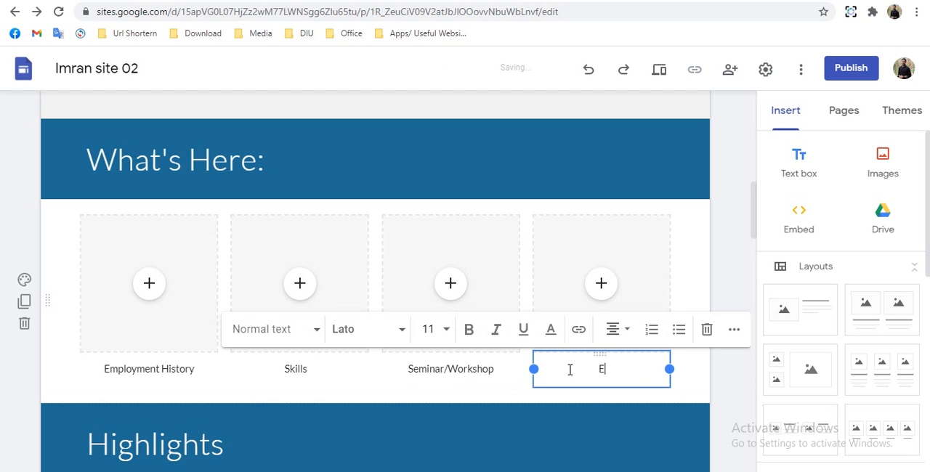
type("ducation His")
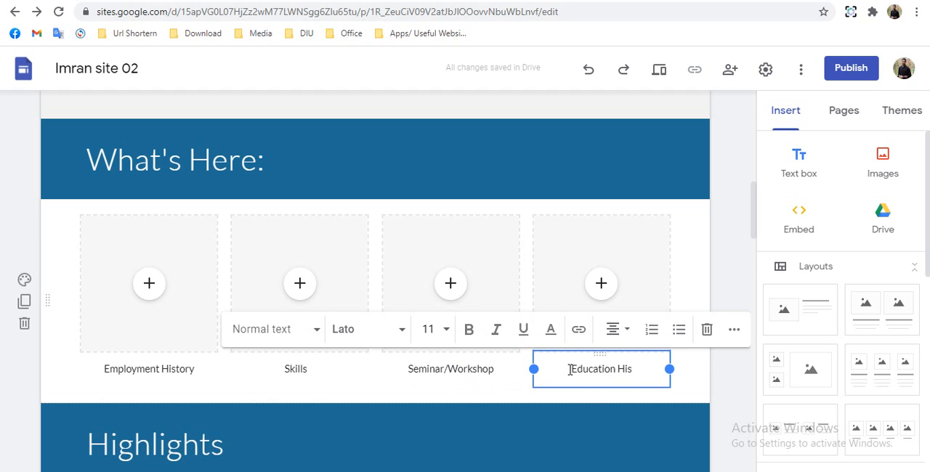
type("tory")
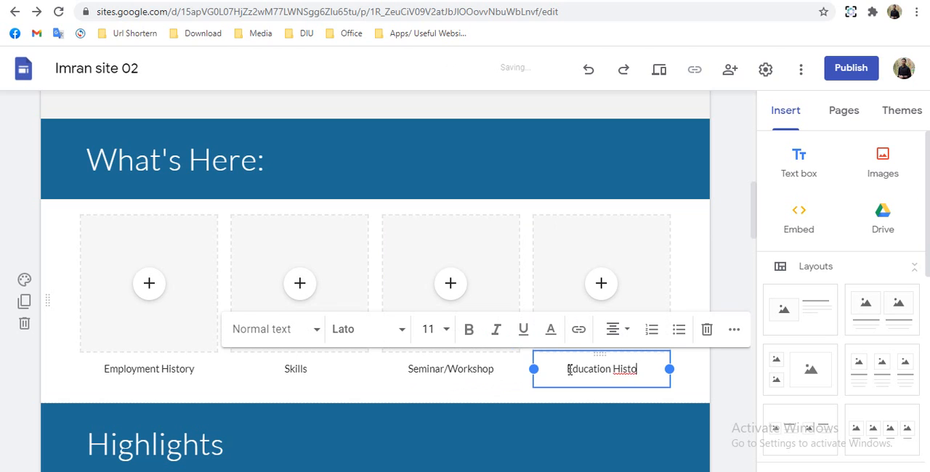
left_click(9, 379)
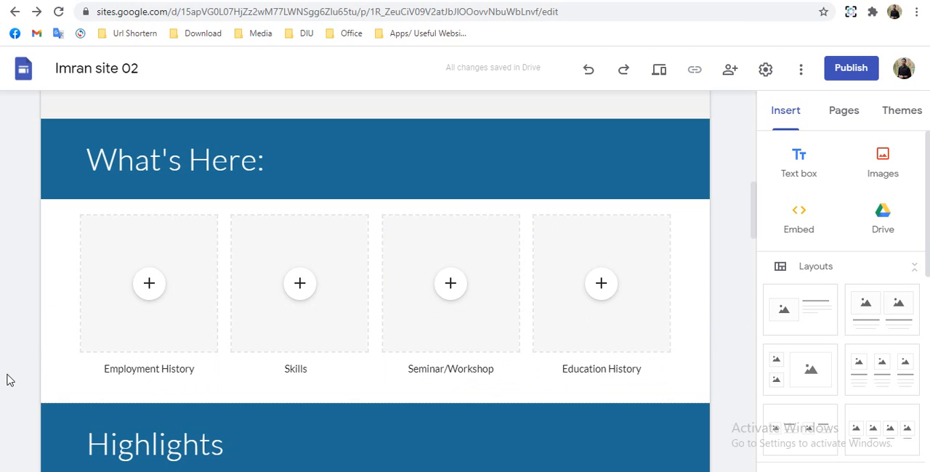
- Upload the image "source" from the Google Sites folder on the Desktop into the placeholder above Employment History
left_click(147, 284)
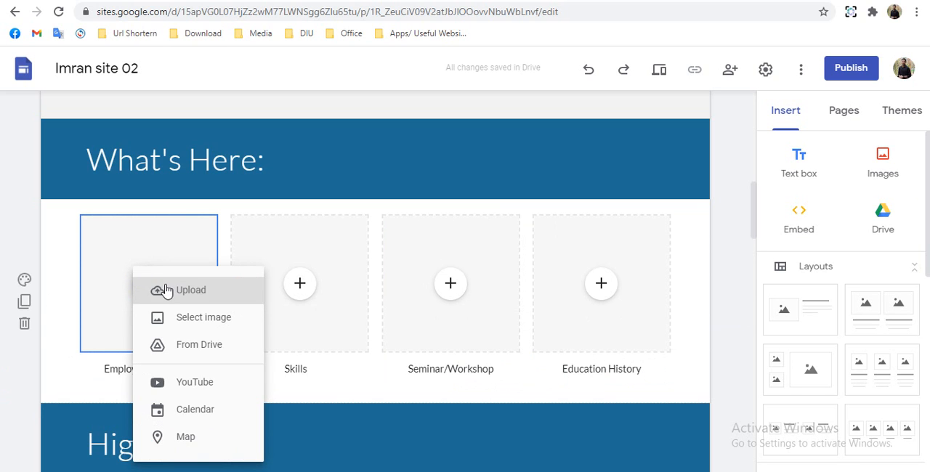
left_click(209, 300)
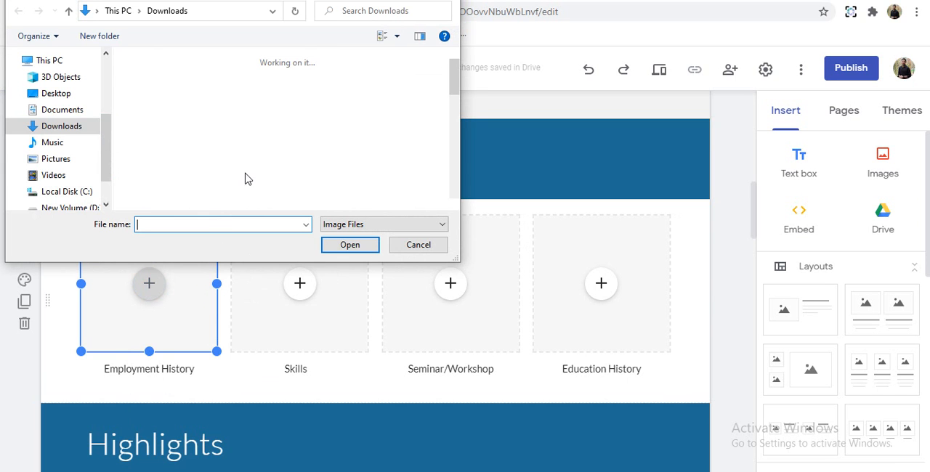
left_click(72, 95)
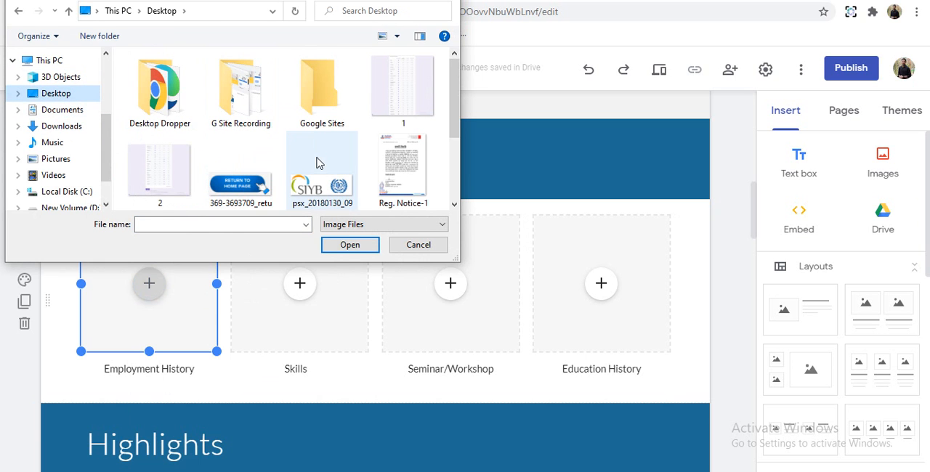
left_click(318, 94)
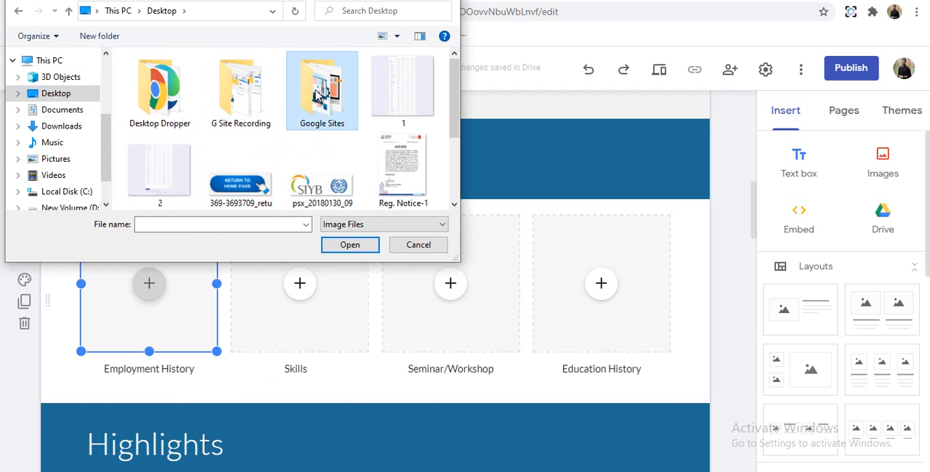
double_click(318, 95)
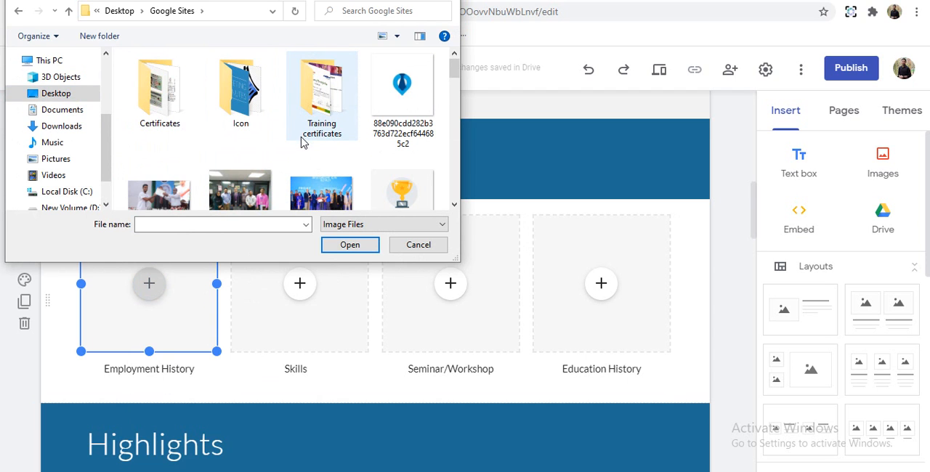
scroll(303, 142, "down", 5)
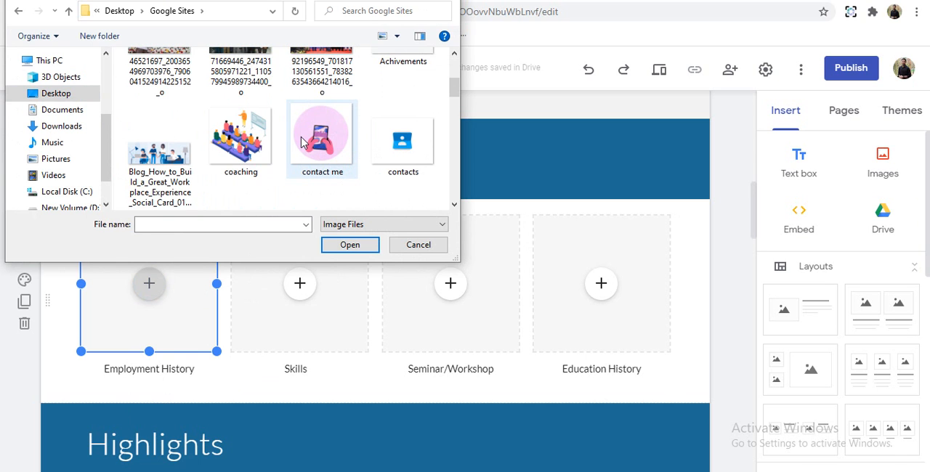
scroll(303, 143, "down", 2)
scroll(303, 142, "down", 2)
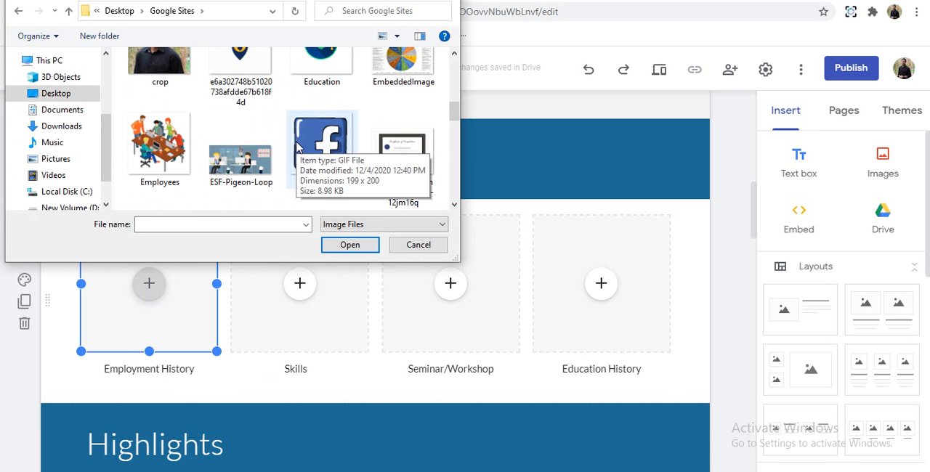
scroll(298, 146, "down", 3)
left_click(244, 145)
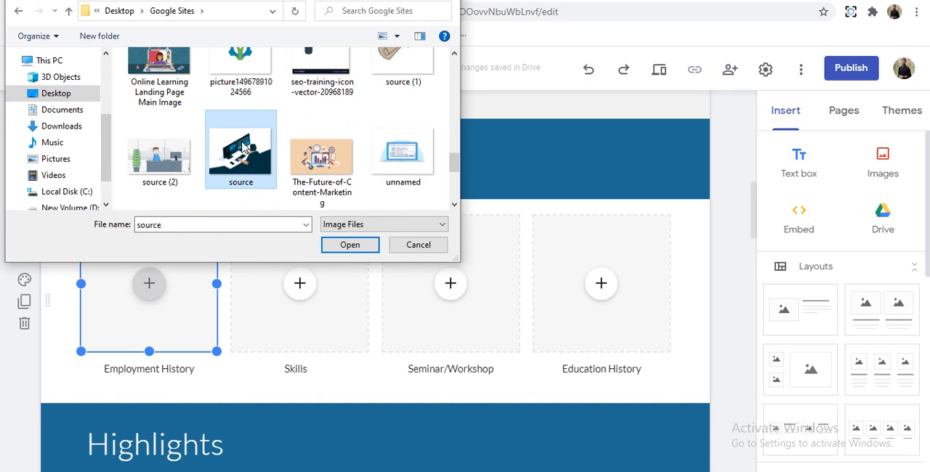
left_click(359, 247)
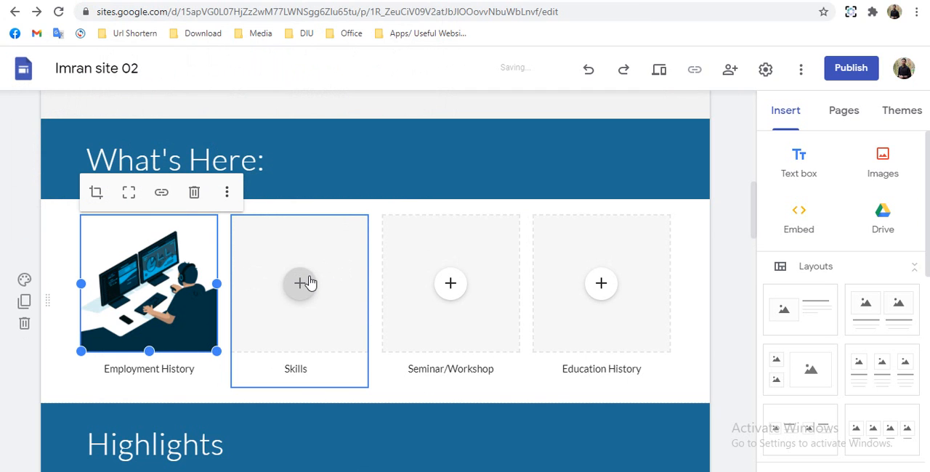
- Upload the image "webview" from the Google Sites folder into the placeholder above Skills
left_click(306, 283)
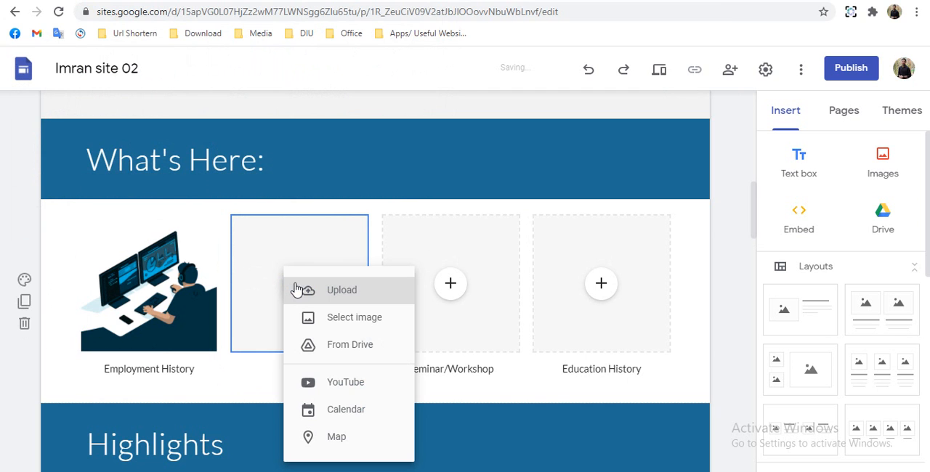
left_click(337, 290)
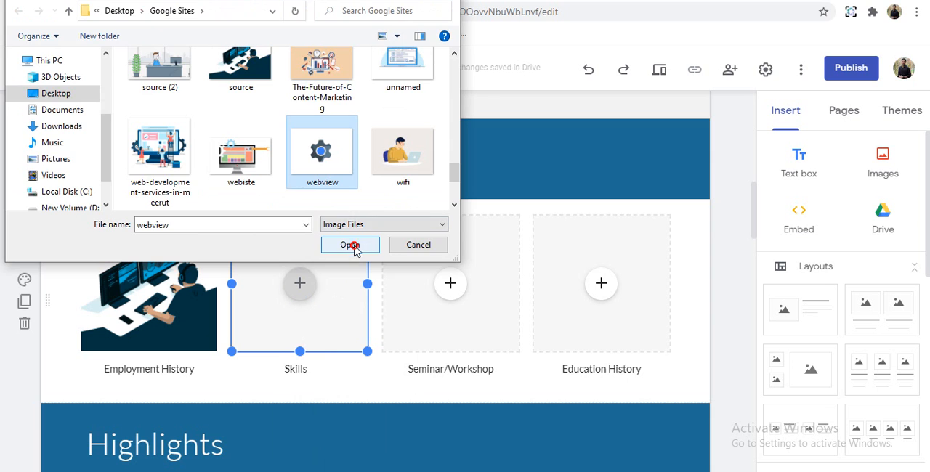
left_click(352, 245)
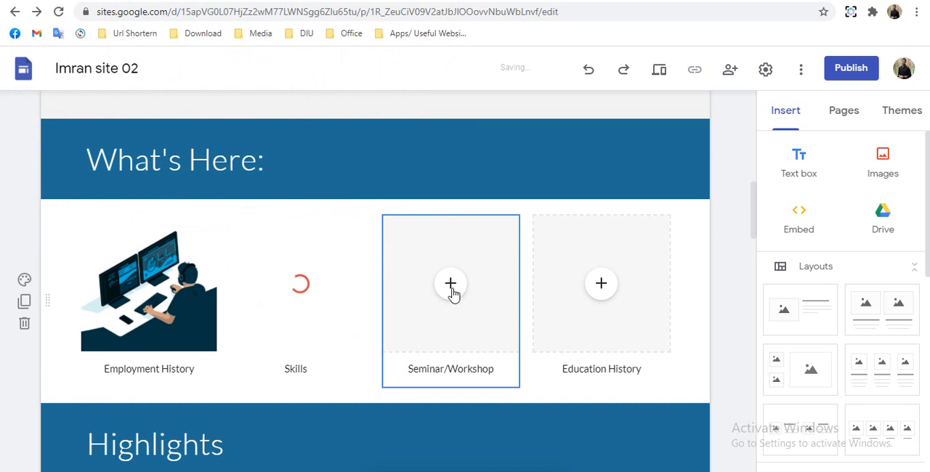
- Upload the seminar illustration "coaching" from the Google Sites folder into the placeholder above Seminar/Workshop
left_click(450, 285)
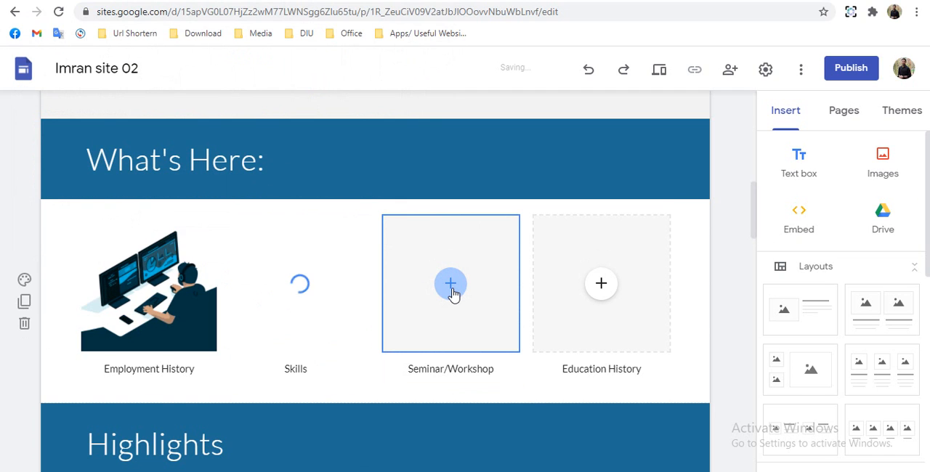
left_click(451, 288)
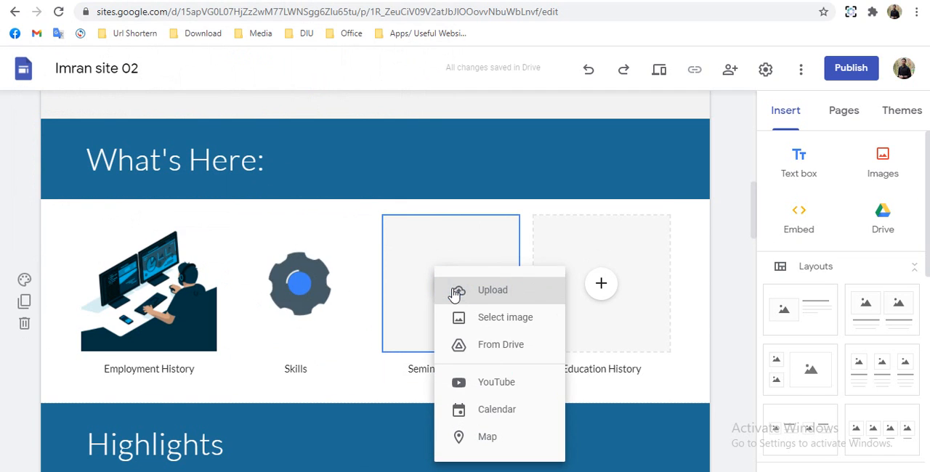
left_click(455, 292)
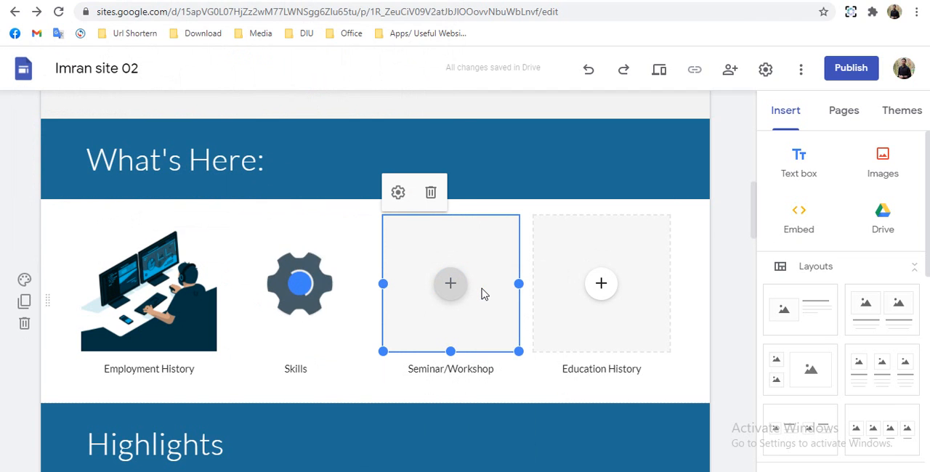
left_click(350, 245)
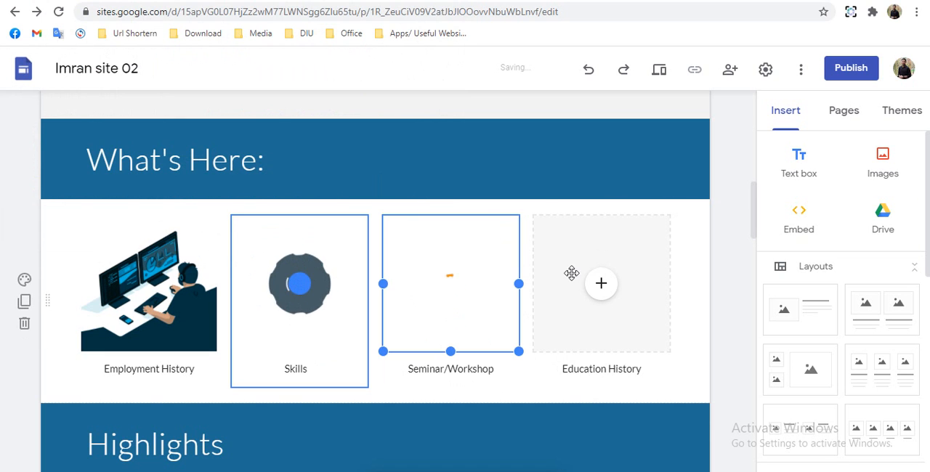
- Upload the image "Education" from the Google Sites folder into the placeholder above Education History
left_click(592, 295)
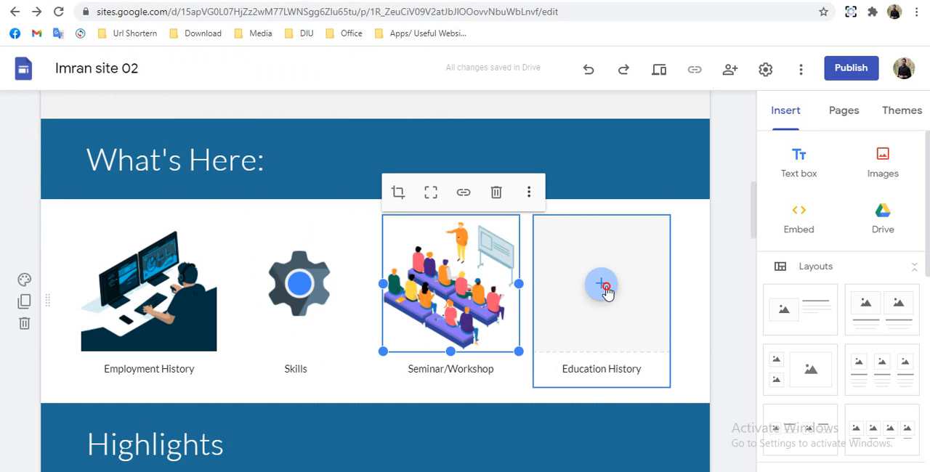
left_click(602, 287)
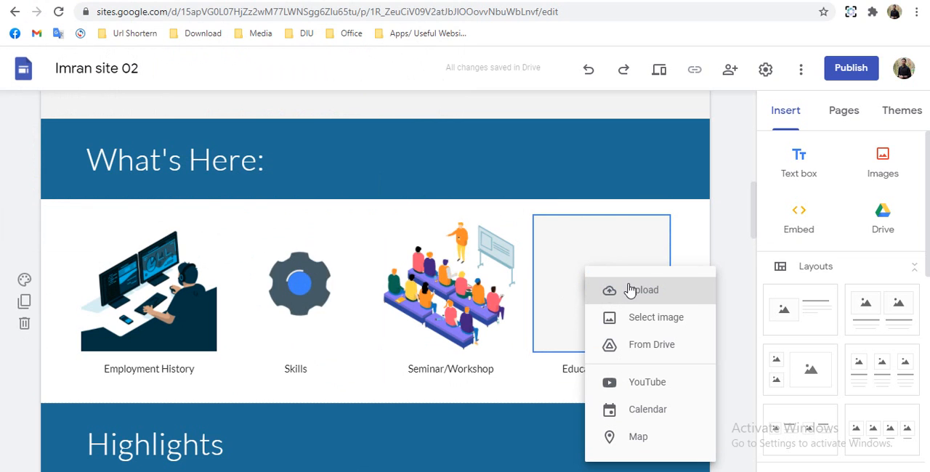
left_click(630, 290)
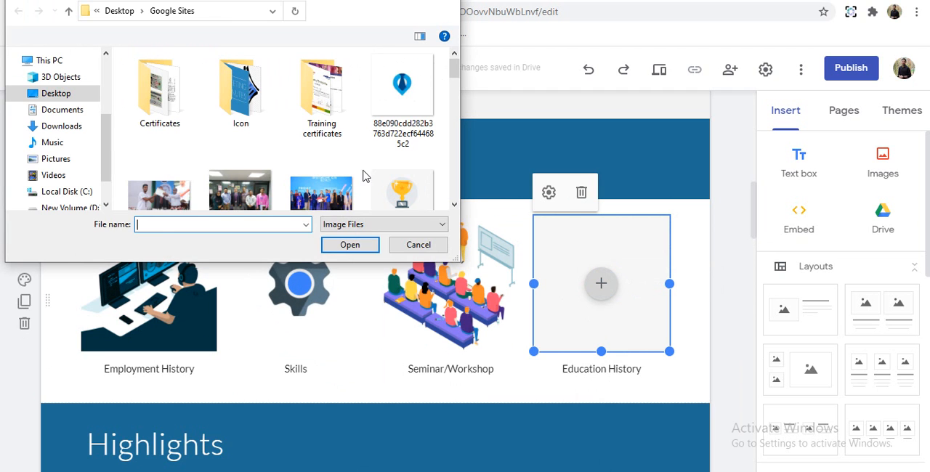
scroll(324, 148, "down", 3)
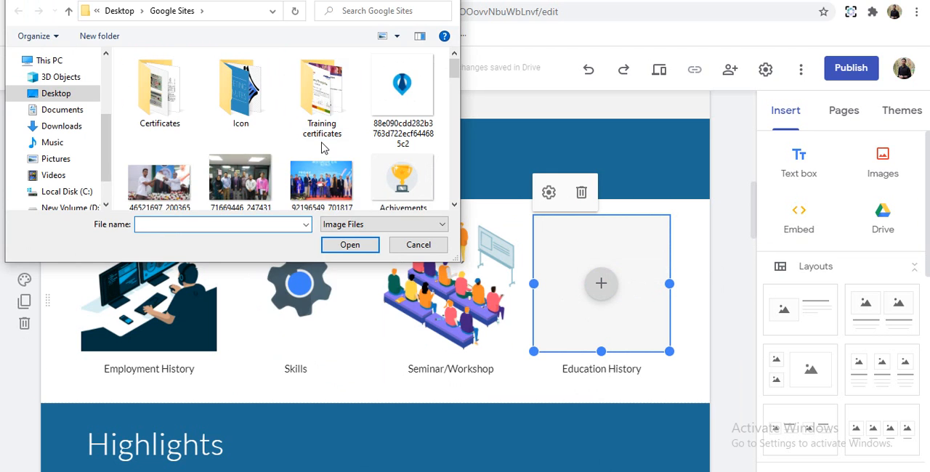
scroll(324, 147, "up", 1)
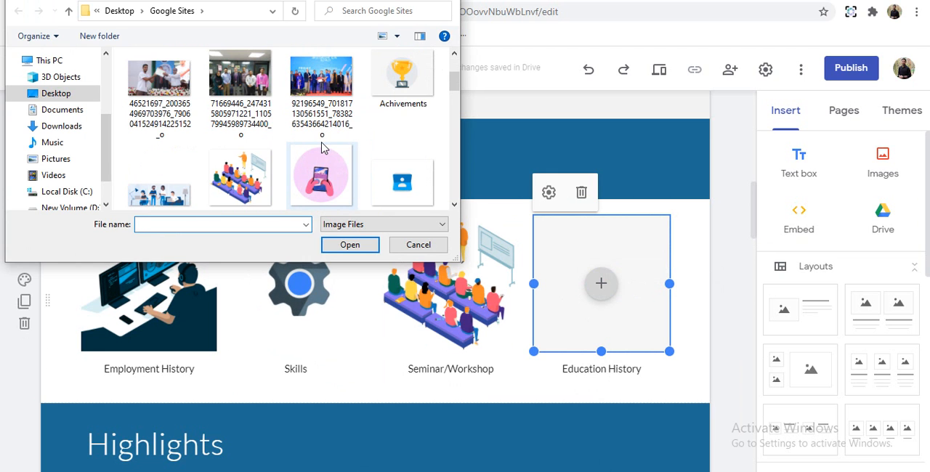
scroll(324, 148, "up", 2)
scroll(324, 147, "down", 6)
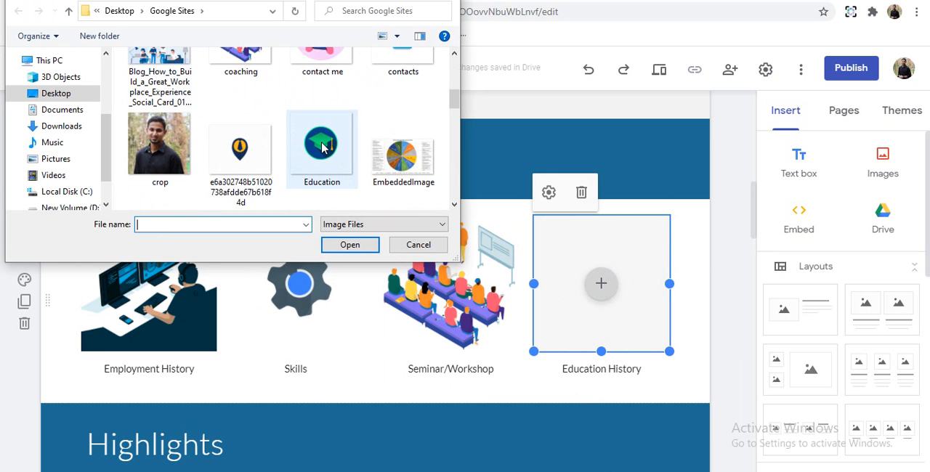
left_click(324, 148)
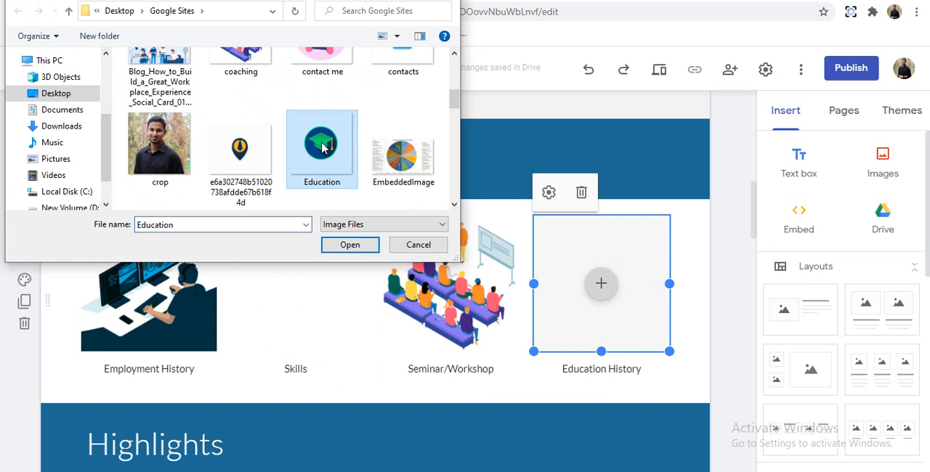
scroll(344, 186, "down", 2)
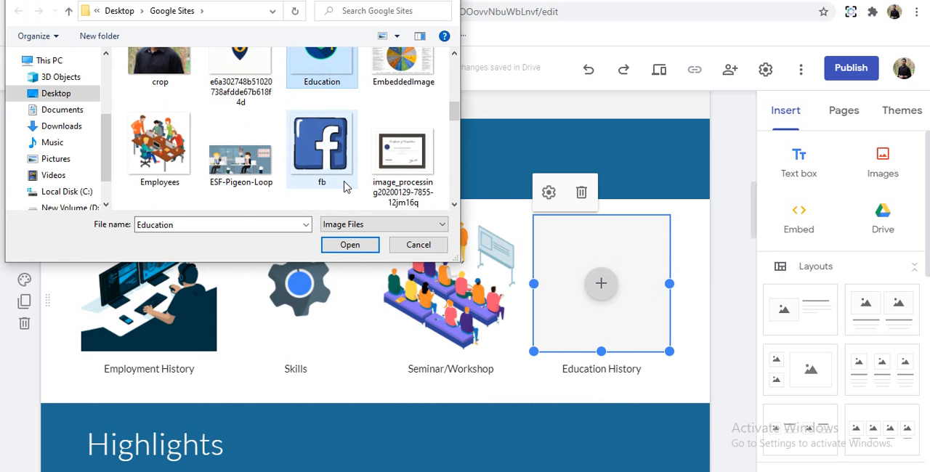
scroll(344, 186, "down", 2)
left_click(351, 245)
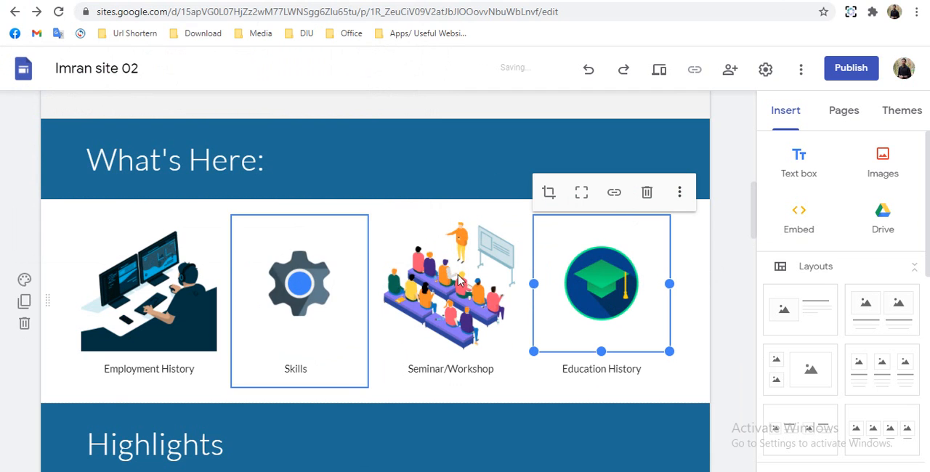
- Link the image above Employment History to the site's Employment History page
left_click(167, 301)
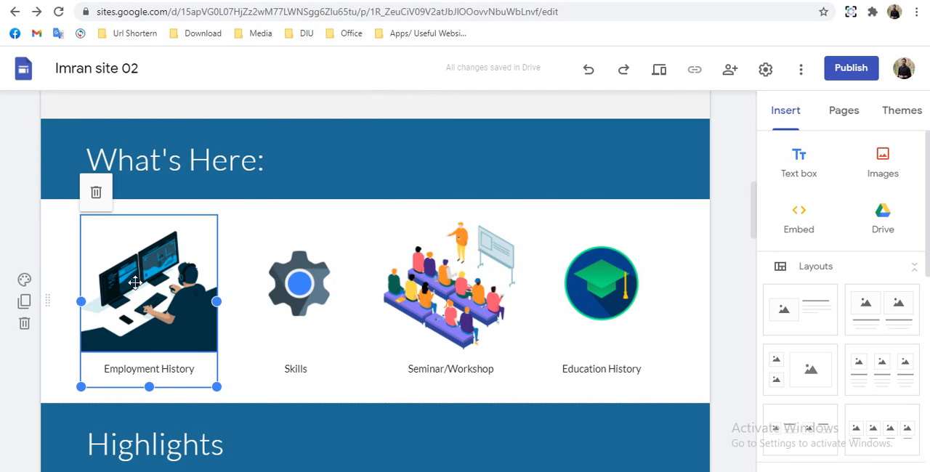
left_click(135, 283)
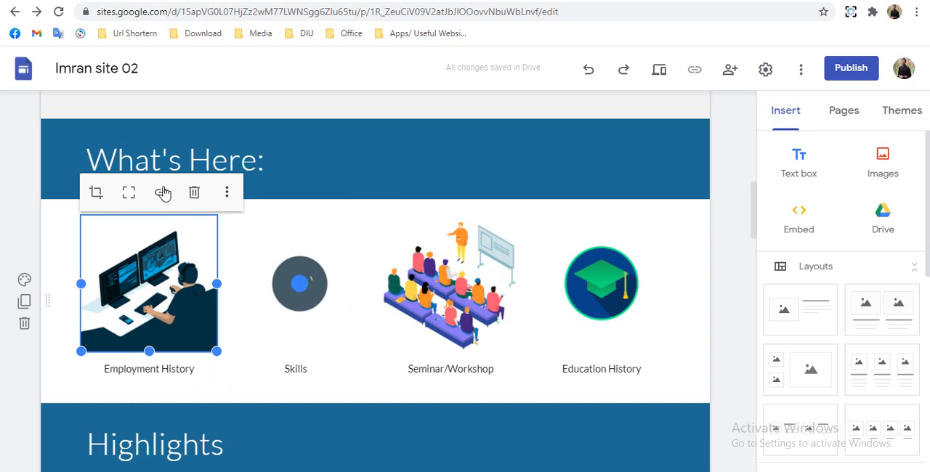
left_click(160, 191)
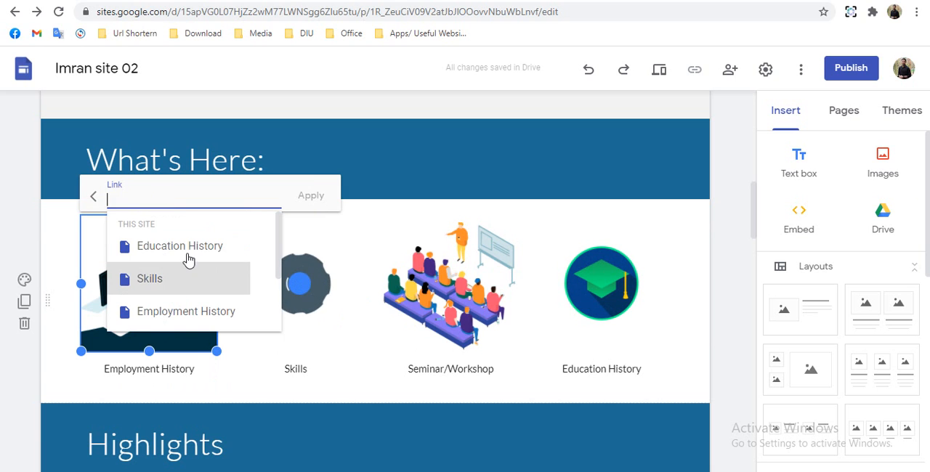
left_click(191, 314)
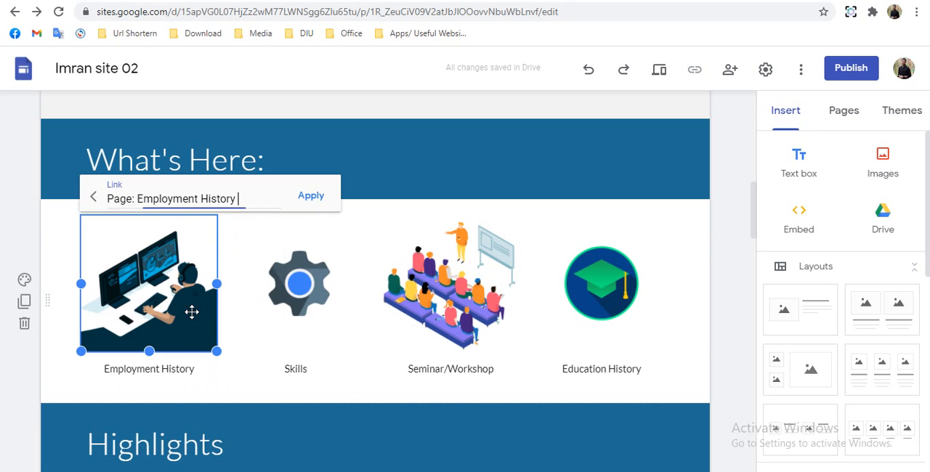
left_click(326, 208)
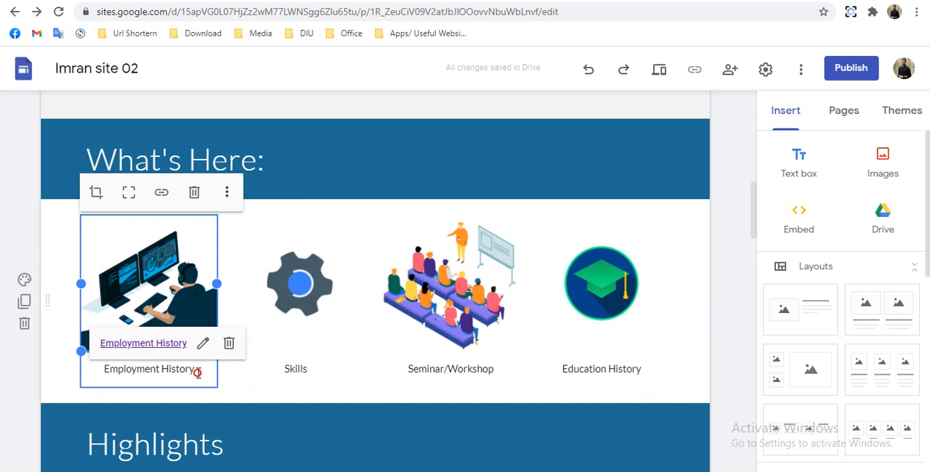
- Link the Employment History caption text to the site's Employment History page
left_click_drag(197, 373, 100, 370)
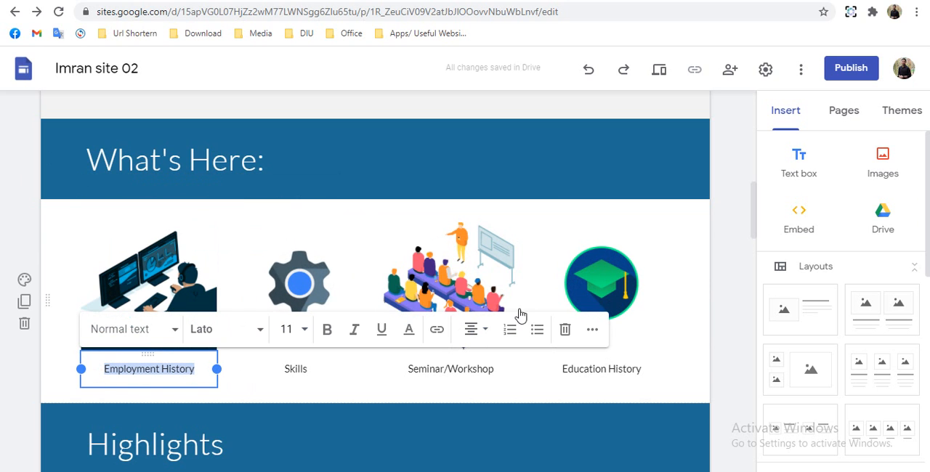
left_click(437, 336)
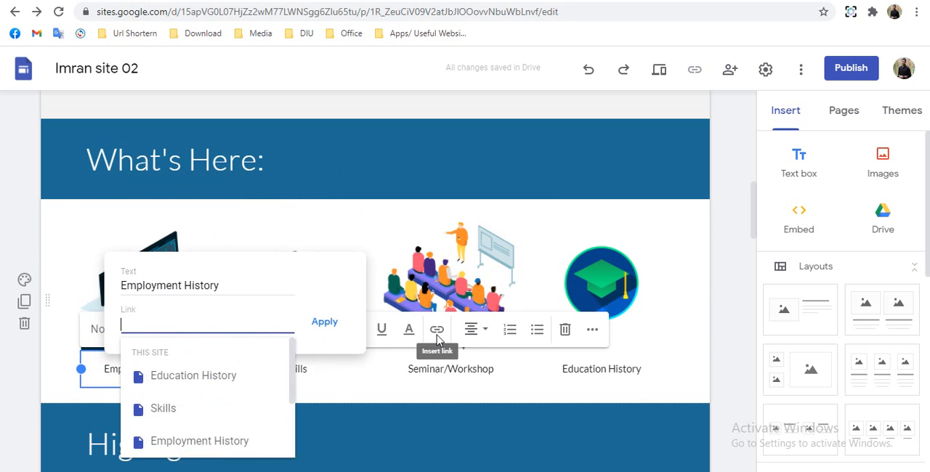
left_click(207, 442)
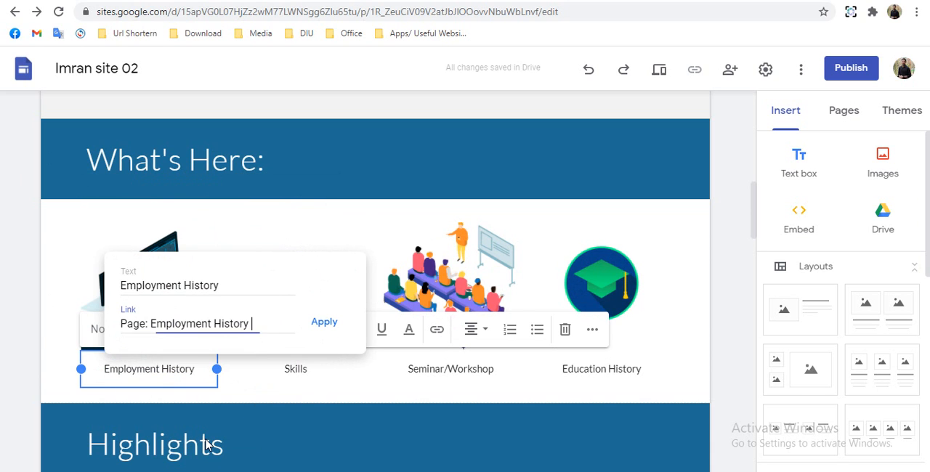
left_click(325, 324)
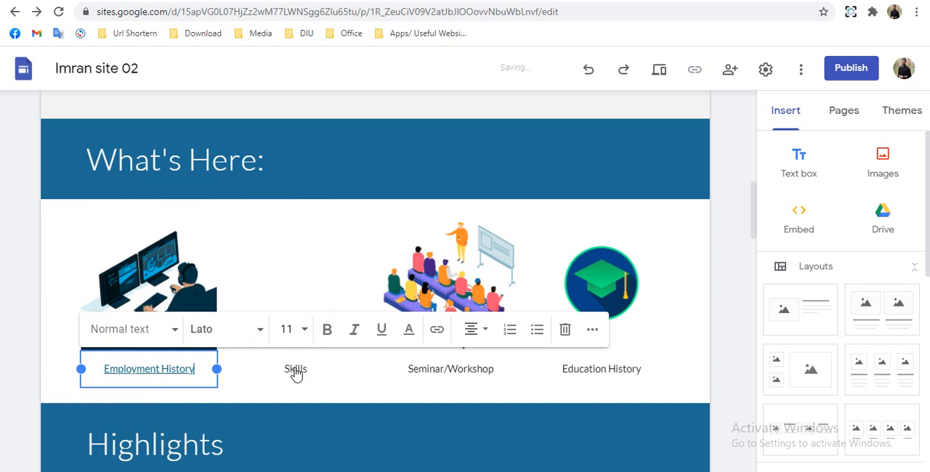
- Link the gear image above Skills to the site's Skills page
left_click(304, 285)
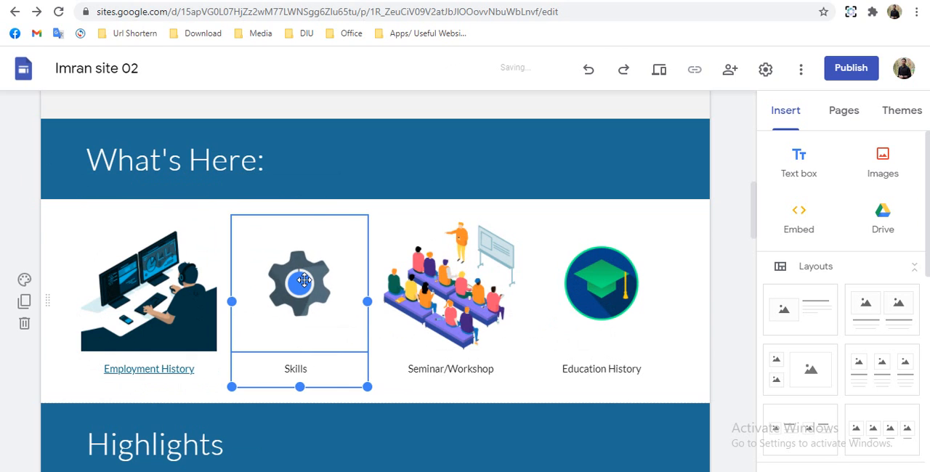
left_click(304, 282)
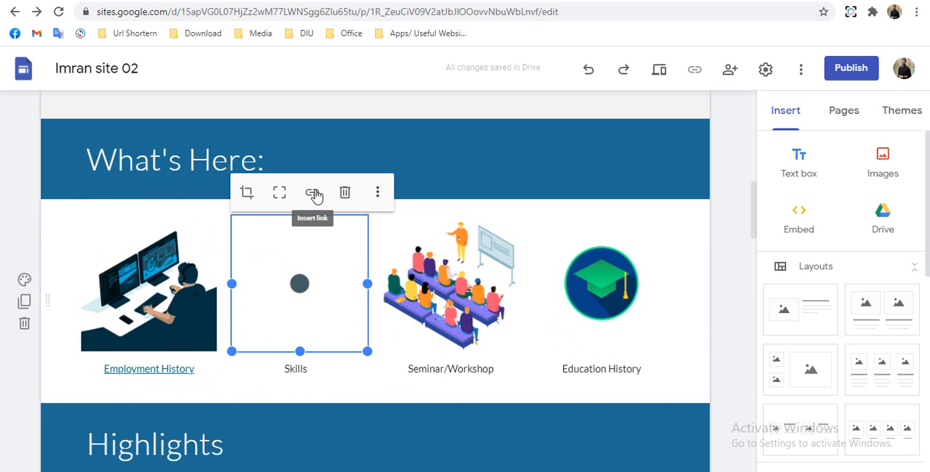
left_click(312, 193)
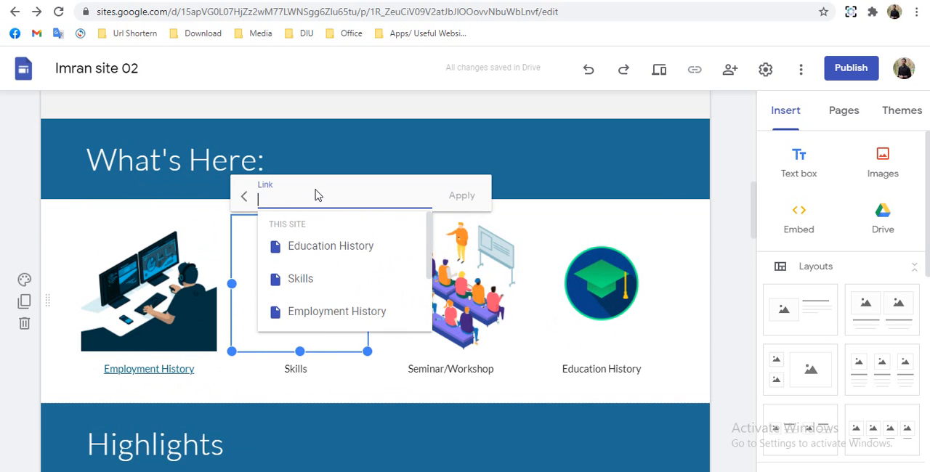
left_click(300, 280)
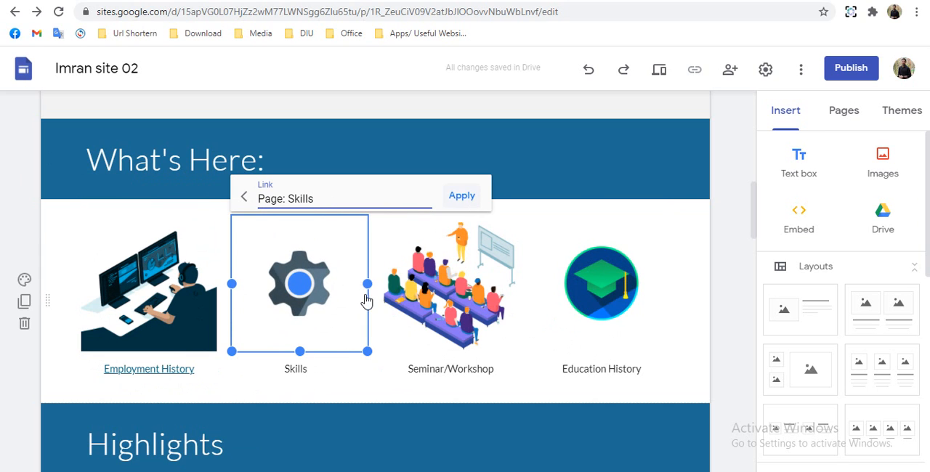
key("Return")
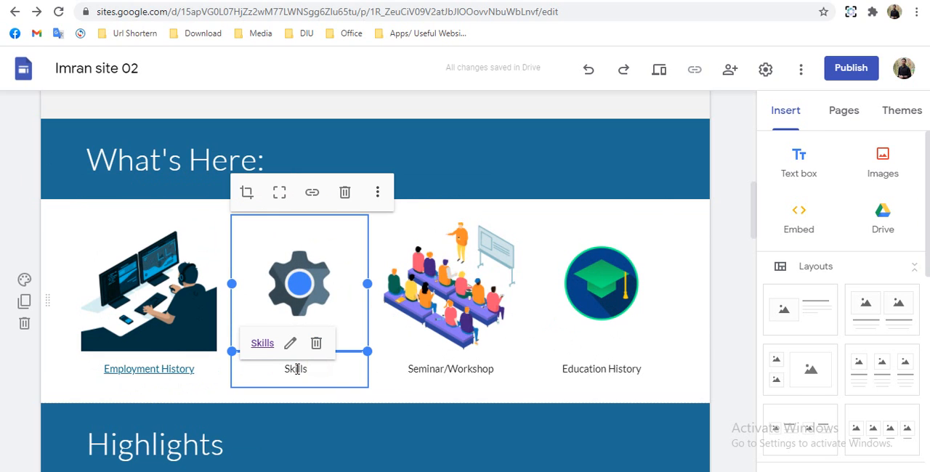
- Link the Skills caption text to the site's Skills page
left_click_drag(307, 369, 289, 375)
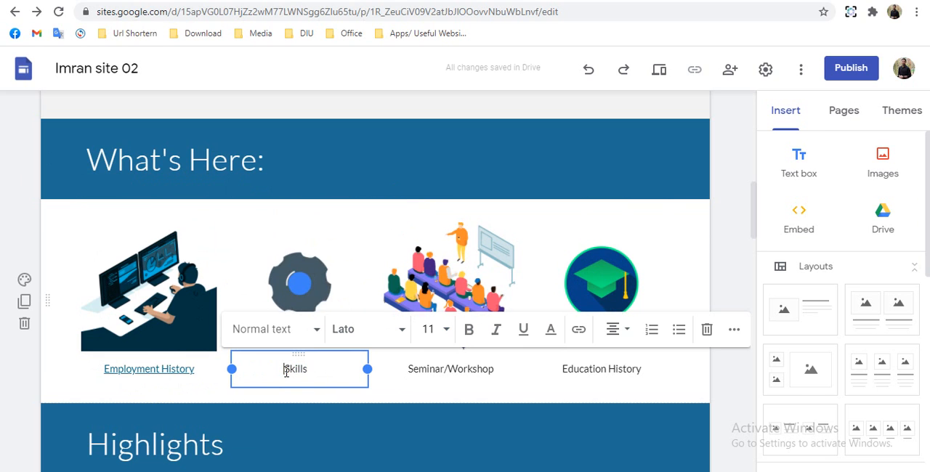
double_click(293, 370)
left_click(577, 329)
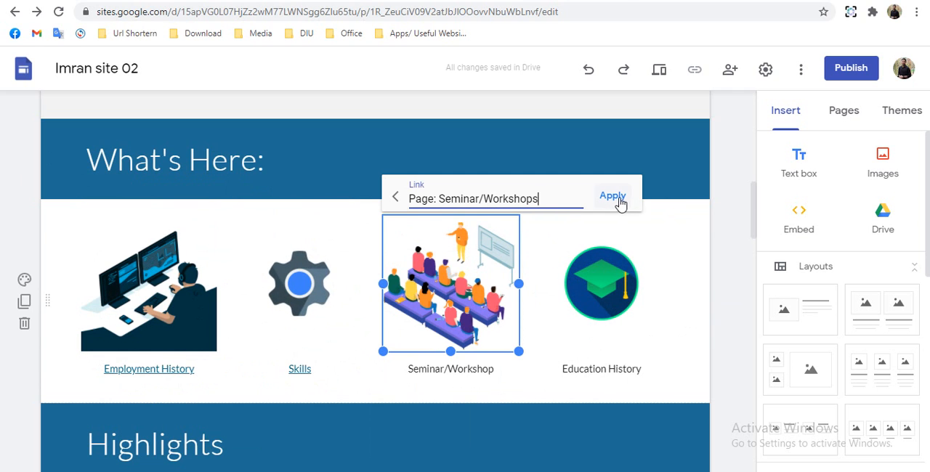
- Link the seminar image and its Seminar/Workshop caption text to the site's Seminar/Workshops page
left_click(613, 197)
double_click(451, 369)
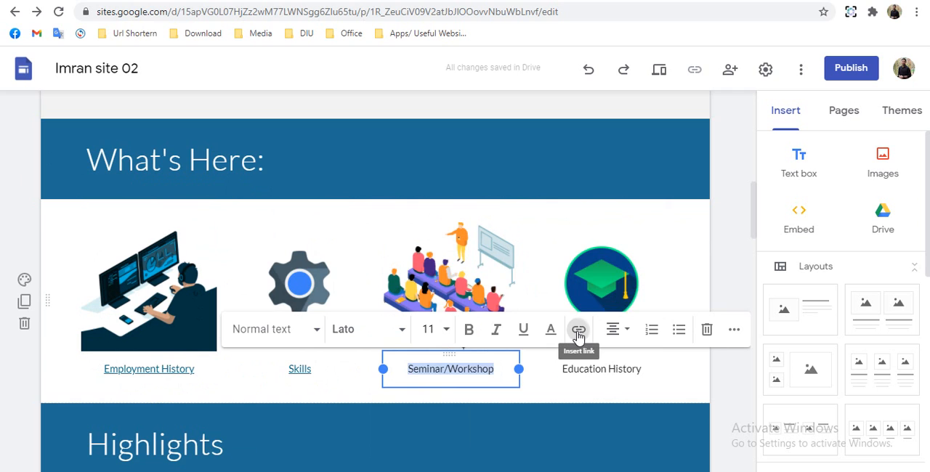
left_click(577, 330)
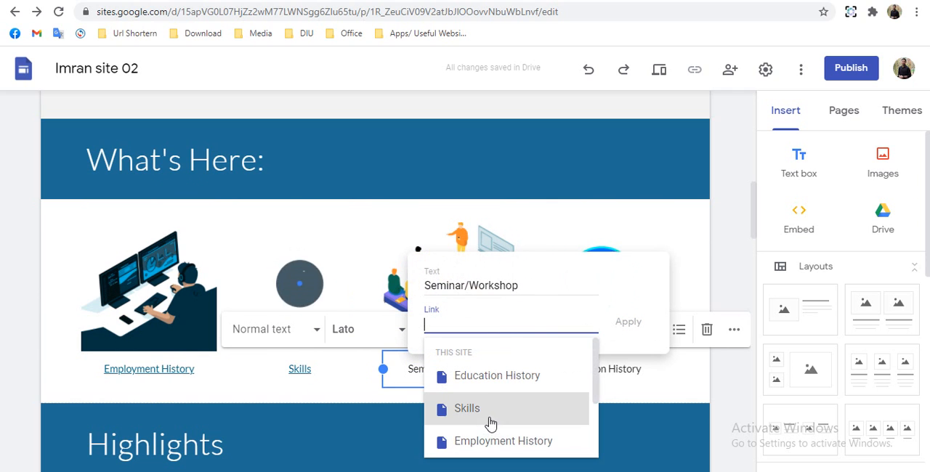
scroll(505, 426, "down", 3)
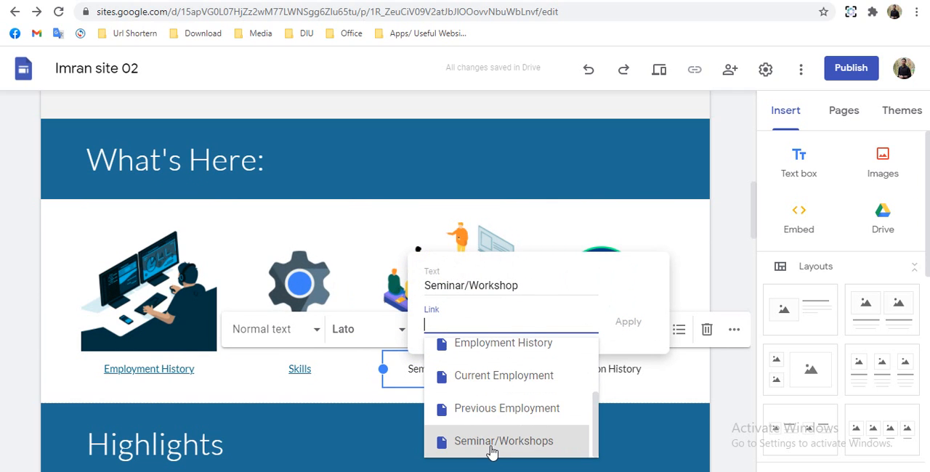
left_click(490, 443)
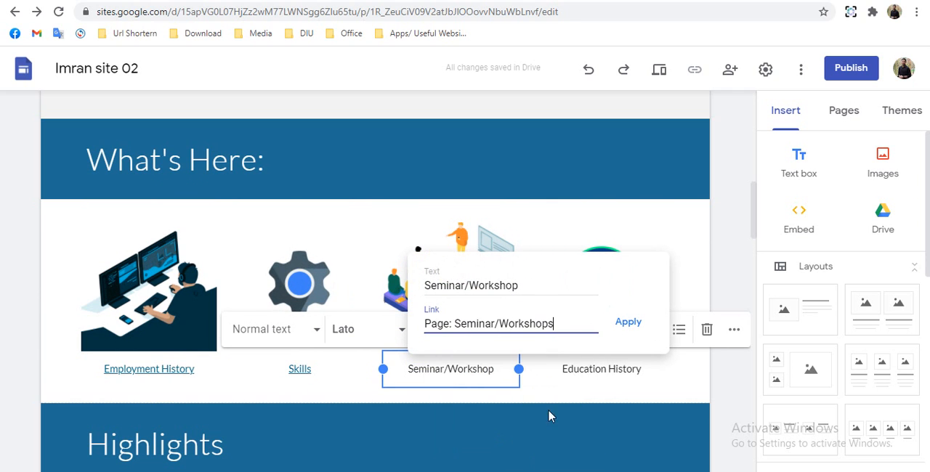
left_click(629, 322)
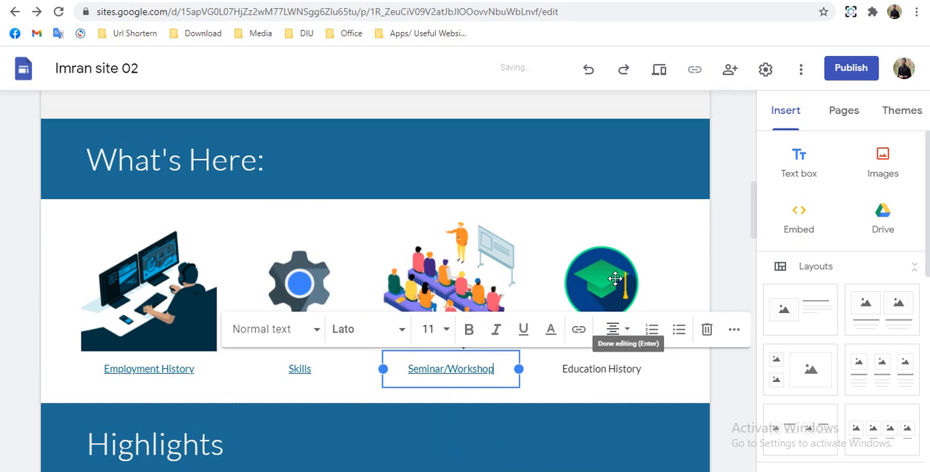
- Link the graduation cap image above Education History to the site's Education History page
left_click(616, 278)
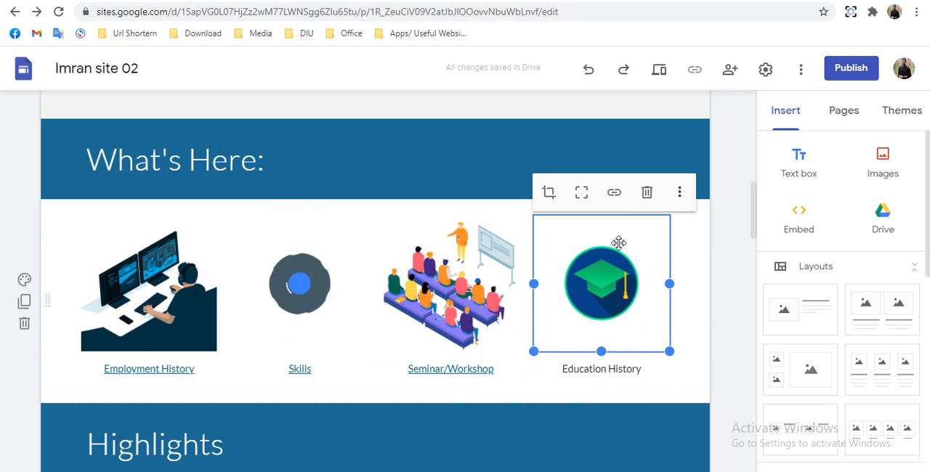
left_click(615, 193)
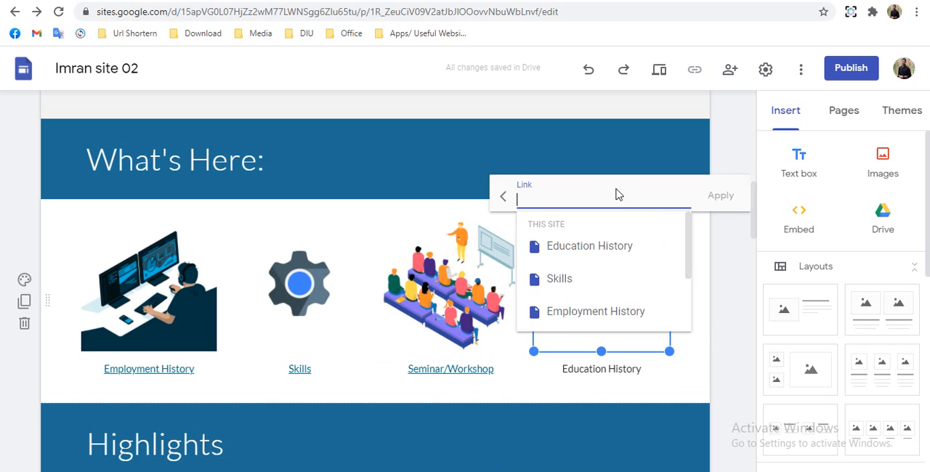
left_click(588, 251)
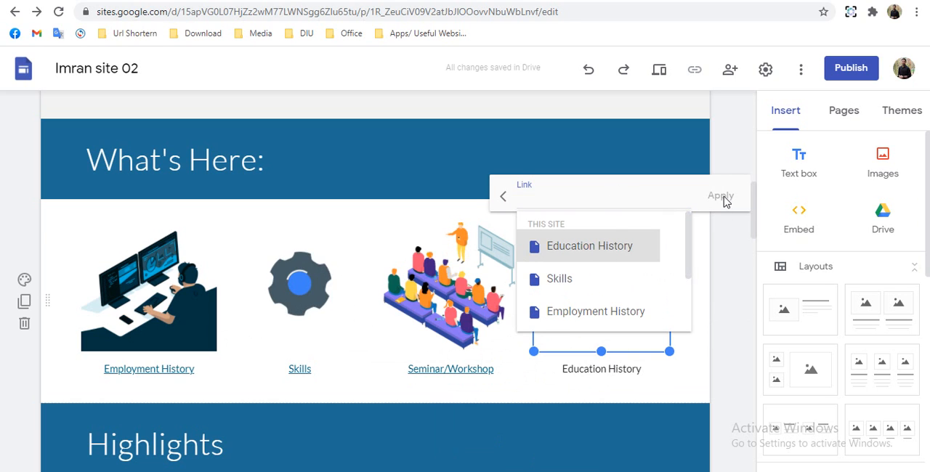
left_click(724, 197)
- Link the Education History caption text to the site's Education History page
left_click(596, 377)
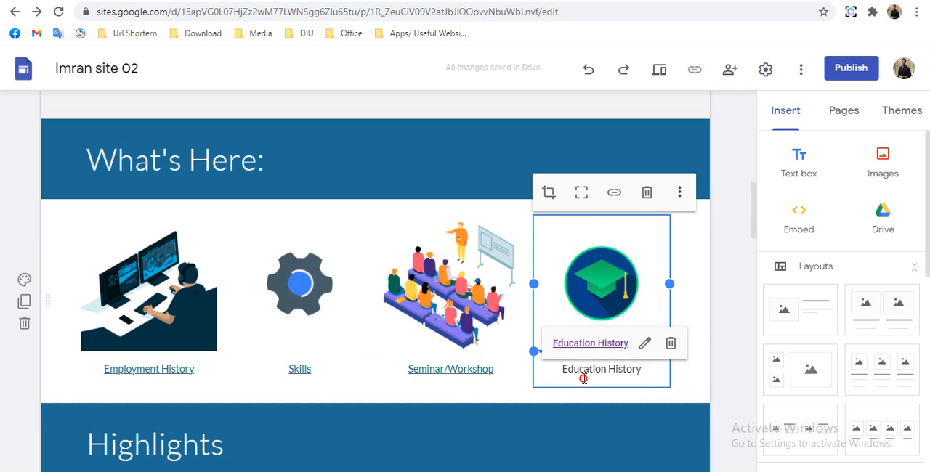
left_click_drag(584, 378, 560, 377)
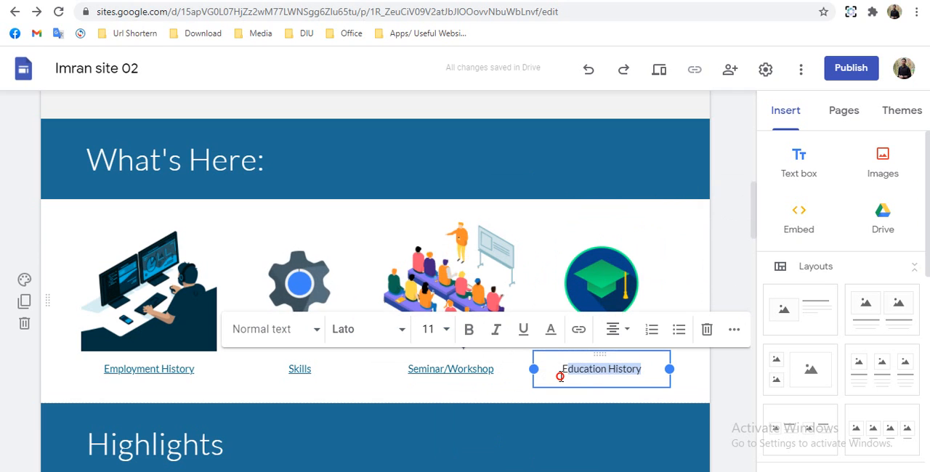
left_click(579, 336)
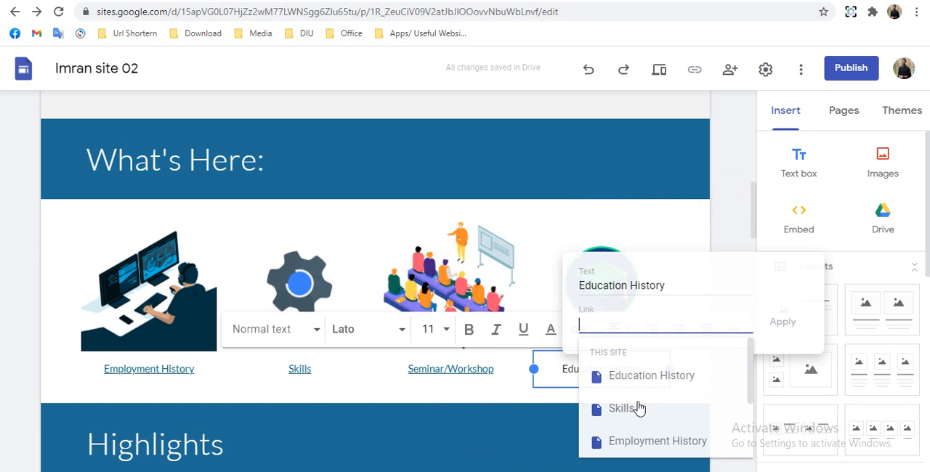
left_click(639, 378)
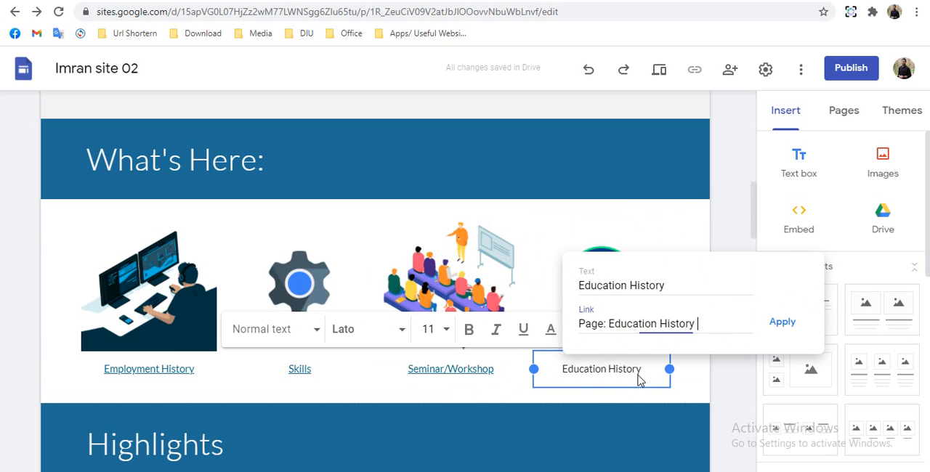
left_click(783, 322)
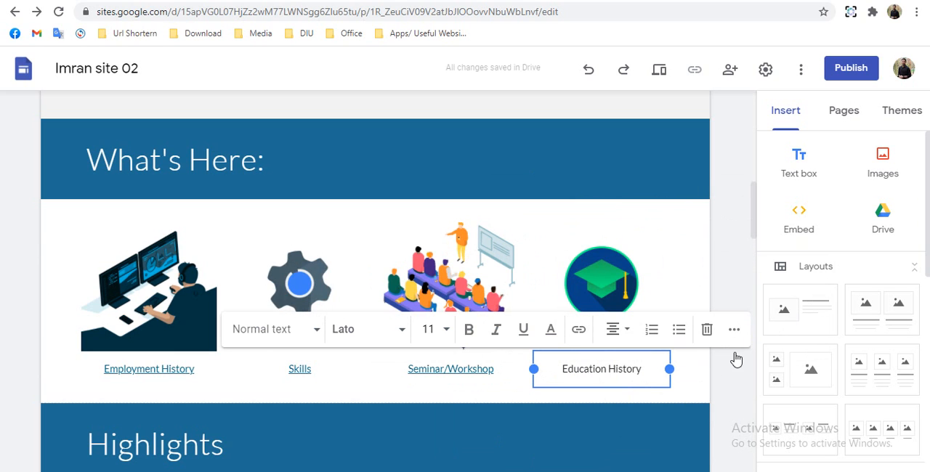
left_click(727, 383)
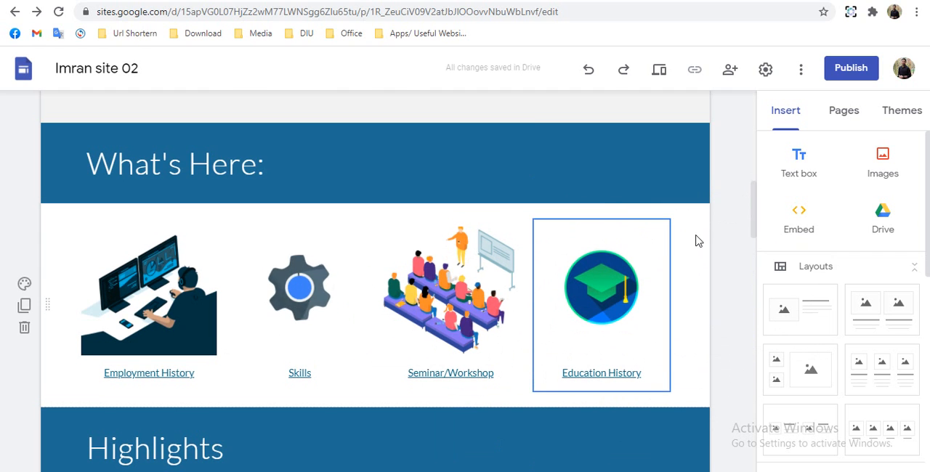
- Review the whole Home page from the header banner down to the social media links and copyright footer
scroll(696, 239, "up", 8)
mouse_move(696, 240)
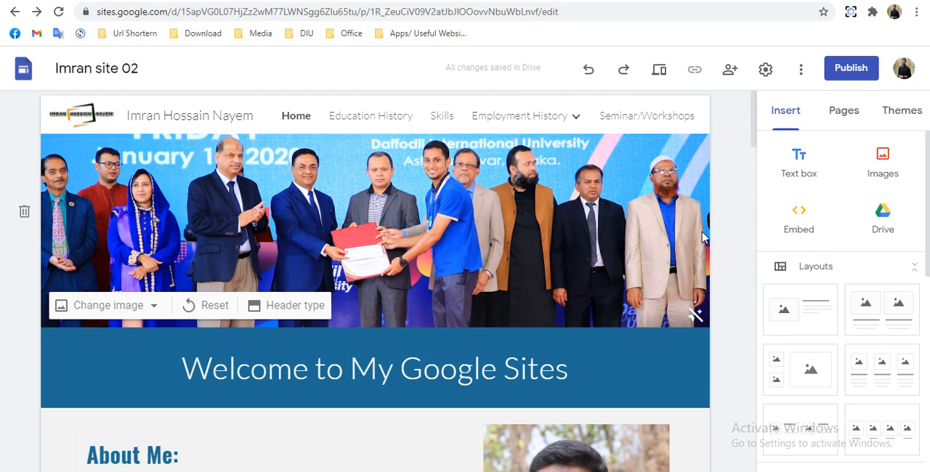
scroll(723, 210, "down", 8)
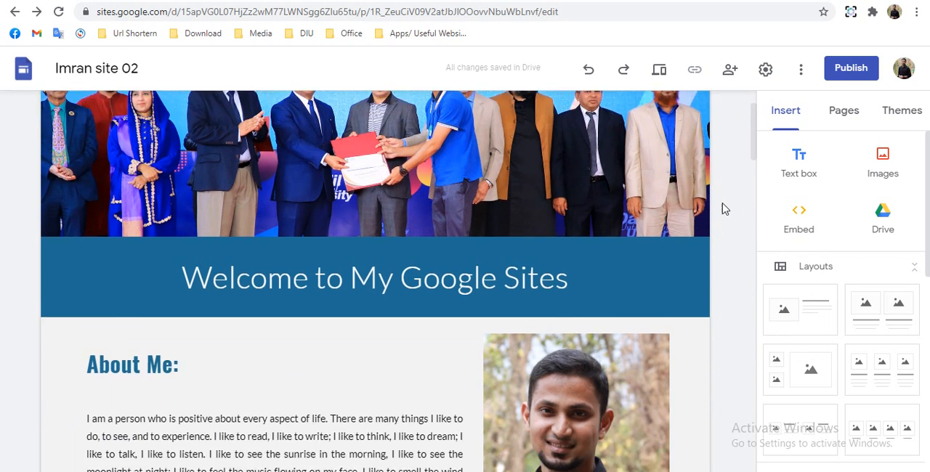
scroll(713, 189, "down", 15)
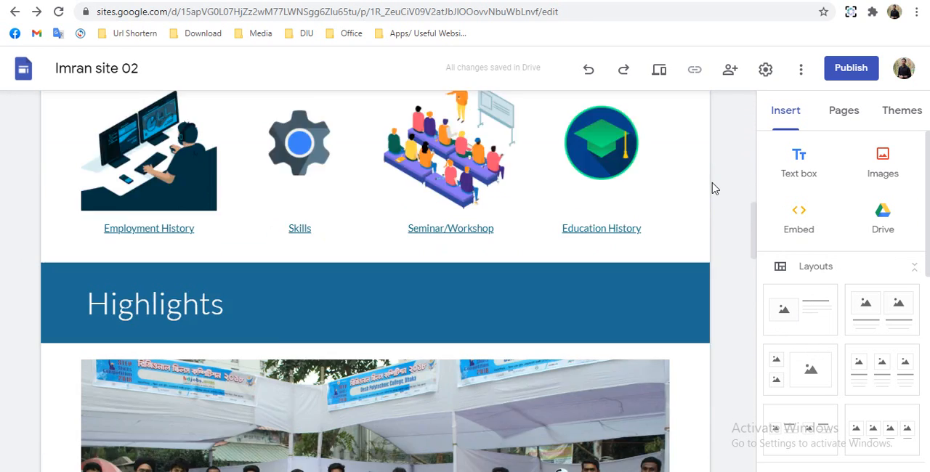
scroll(713, 188, "down", 15)
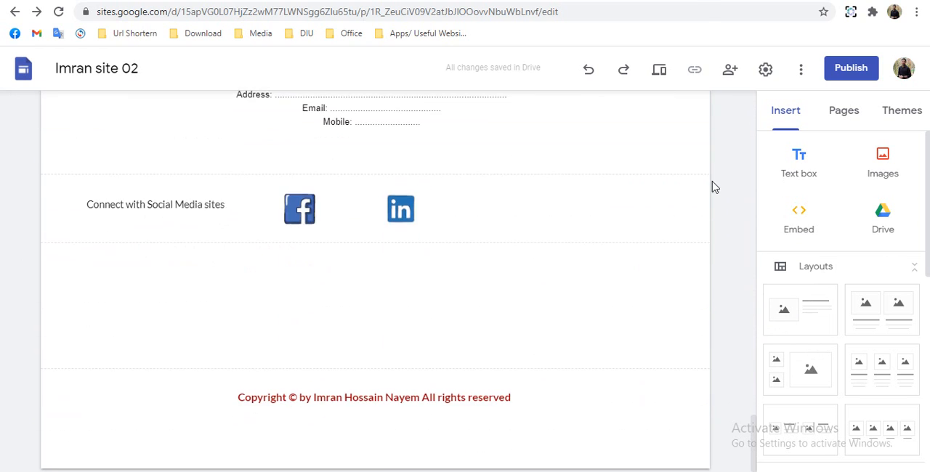
- Open the Education History and Skills pages and review the content of each down to the footer
left_click(835, 118)
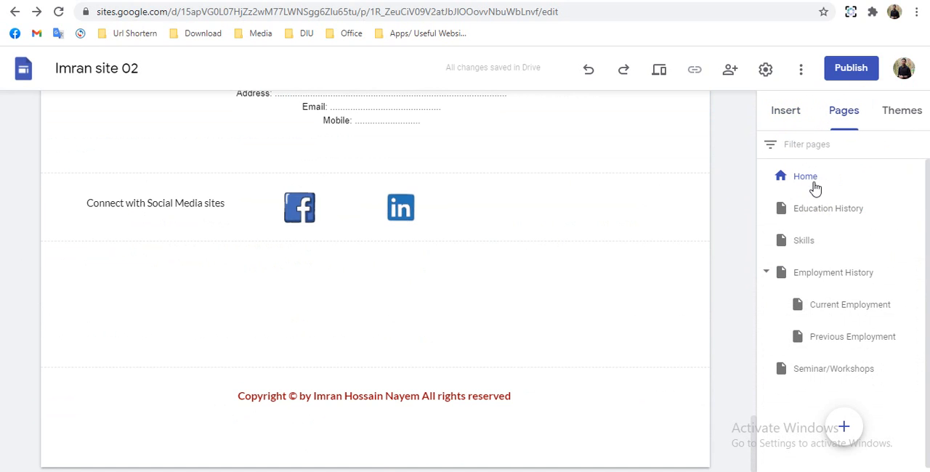
left_click(811, 219)
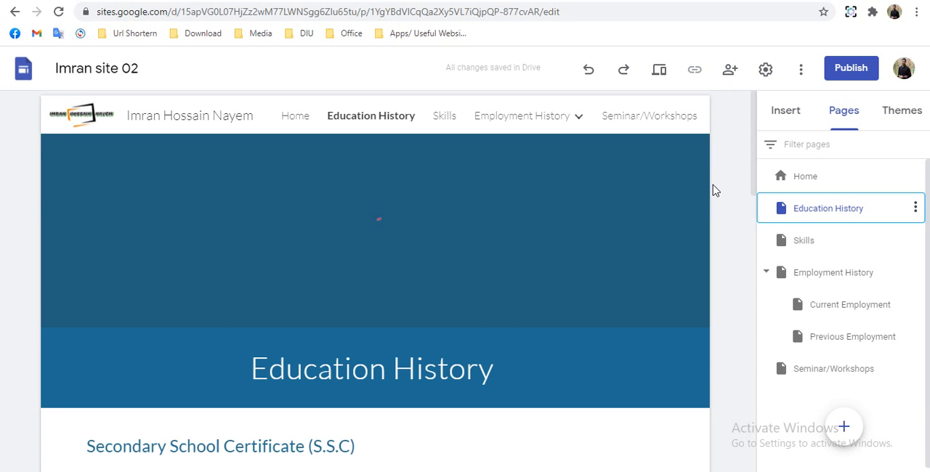
scroll(713, 190, "down", 5)
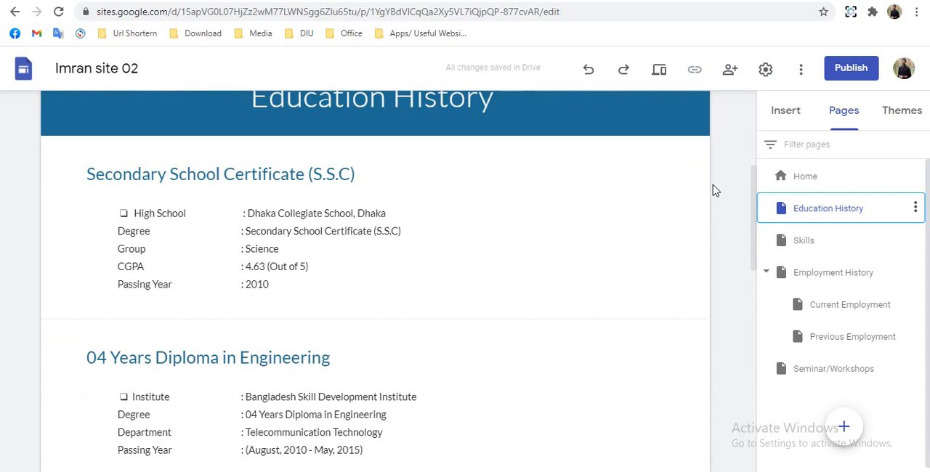
scroll(713, 190, "down", 8)
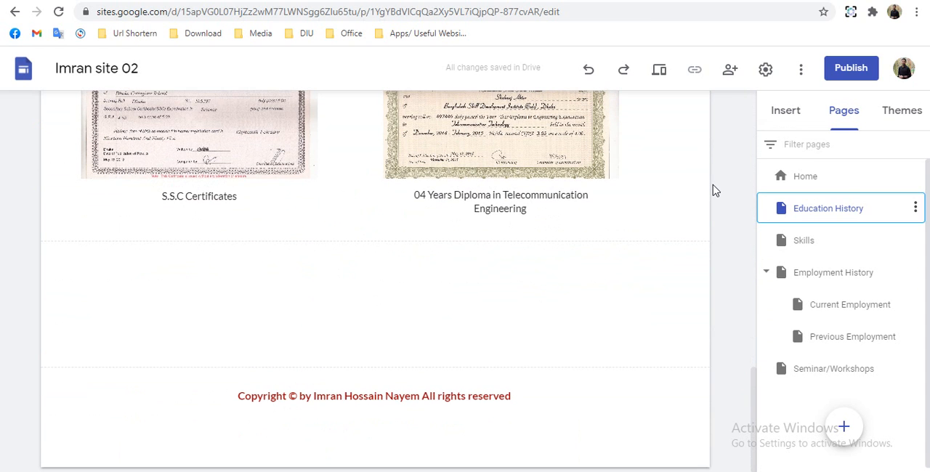
left_click(805, 245)
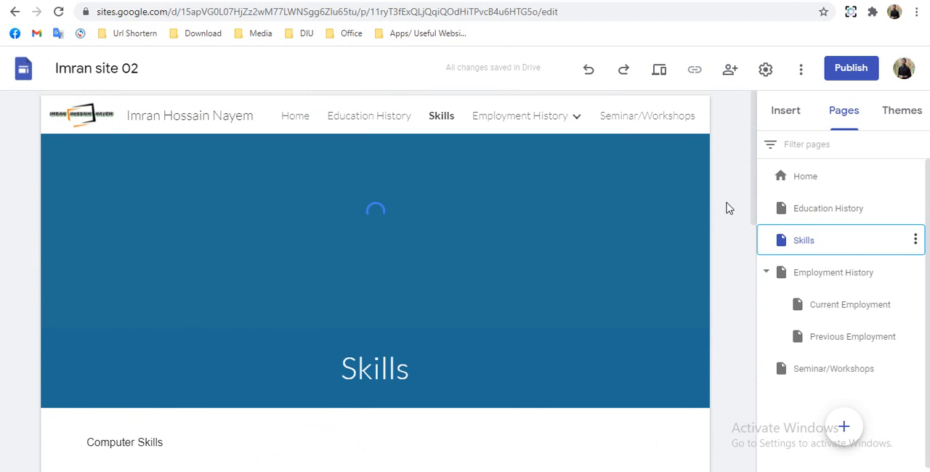
scroll(731, 209, "down", 10)
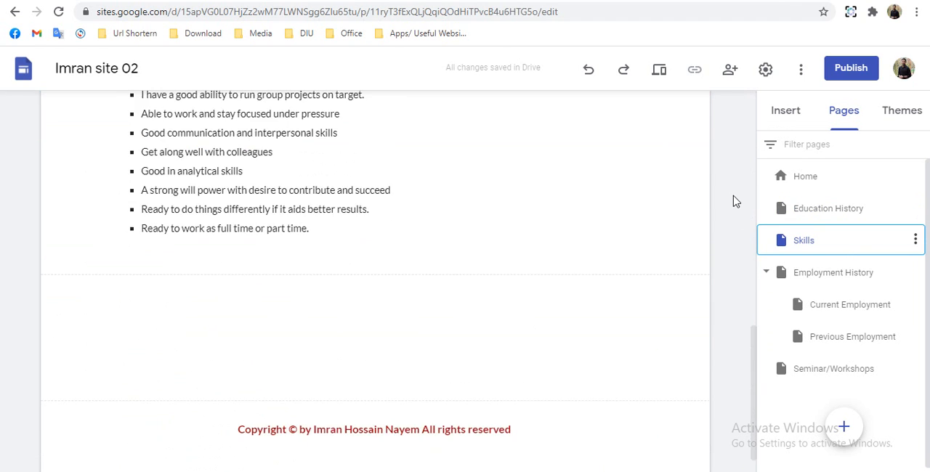
- Open the Employment History page and examine its Current Employment and Previous Employment images and captions
left_click(841, 276)
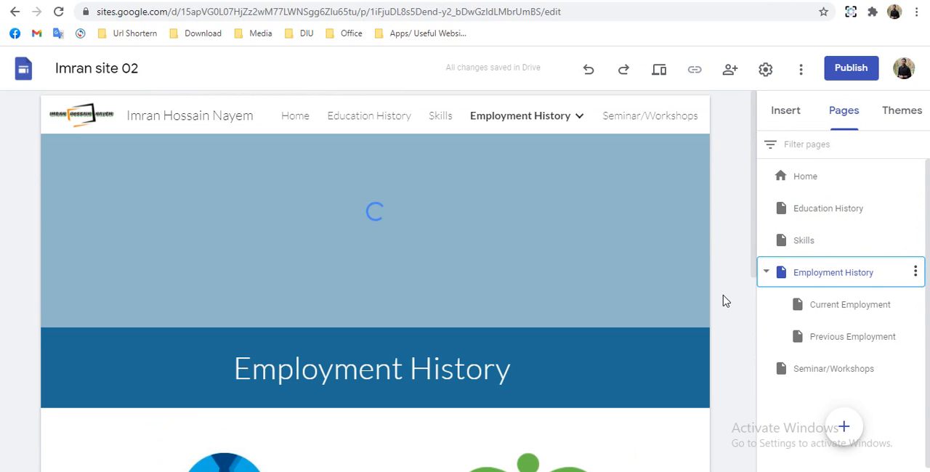
scroll(723, 300, "down", 3)
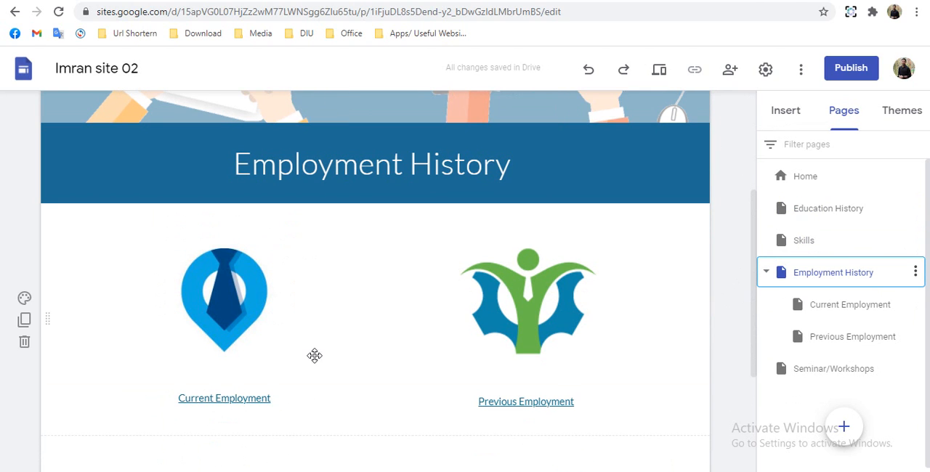
left_click(237, 295)
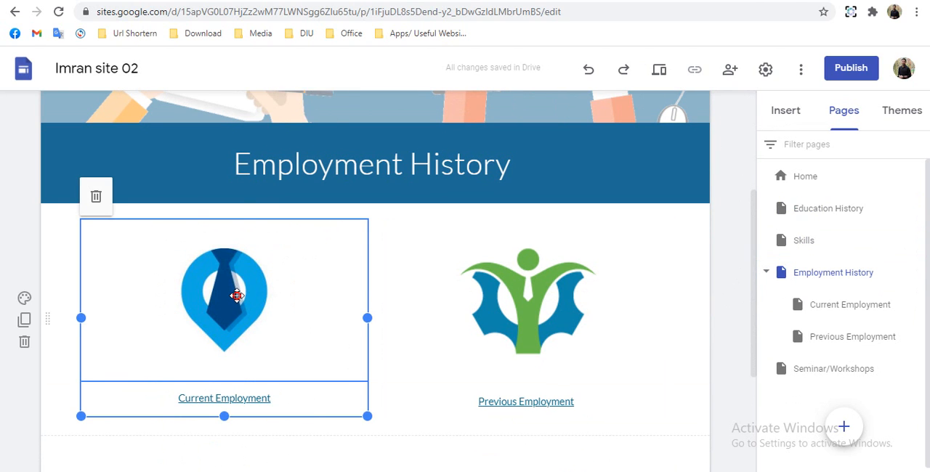
- Open the Current Employment and Previous Employment subpages and review their content
left_click(143, 375)
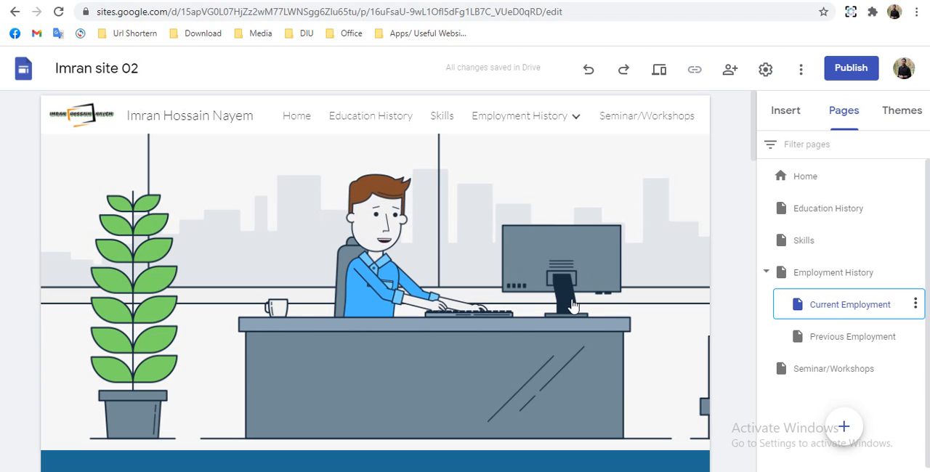
mouse_move(577, 298)
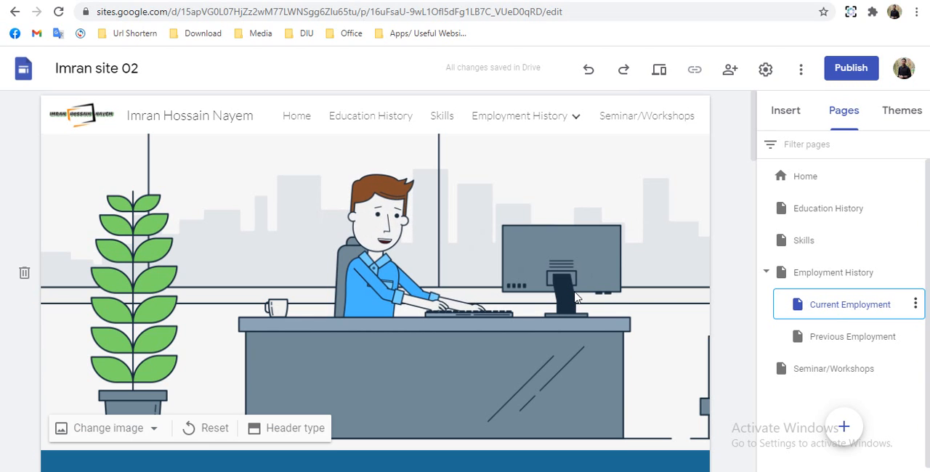
scroll(640, 287, "down", 1)
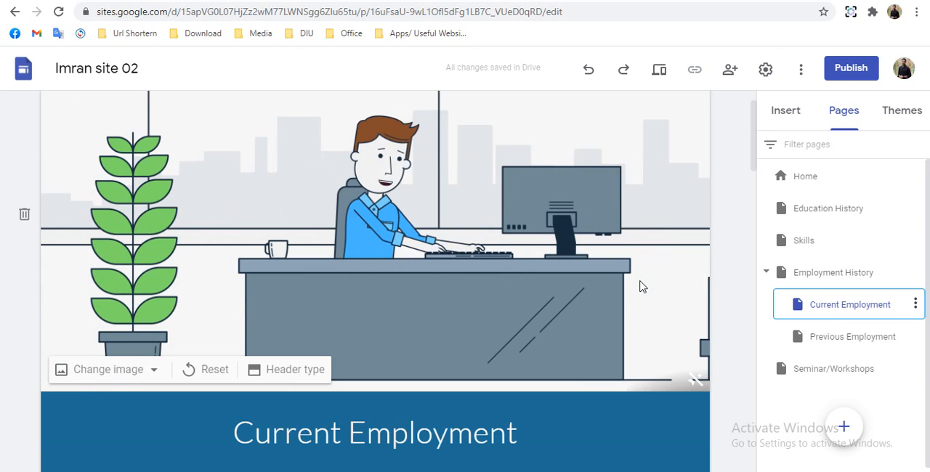
scroll(639, 287, "down", 2)
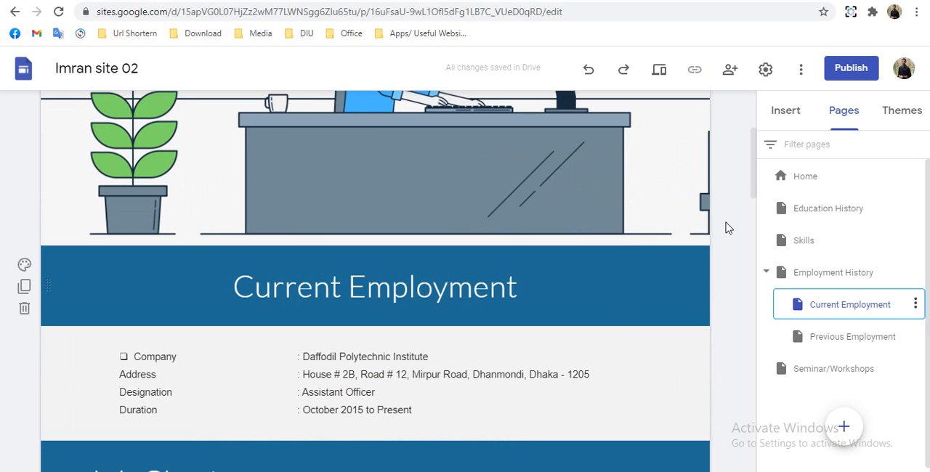
scroll(737, 221, "down", 4)
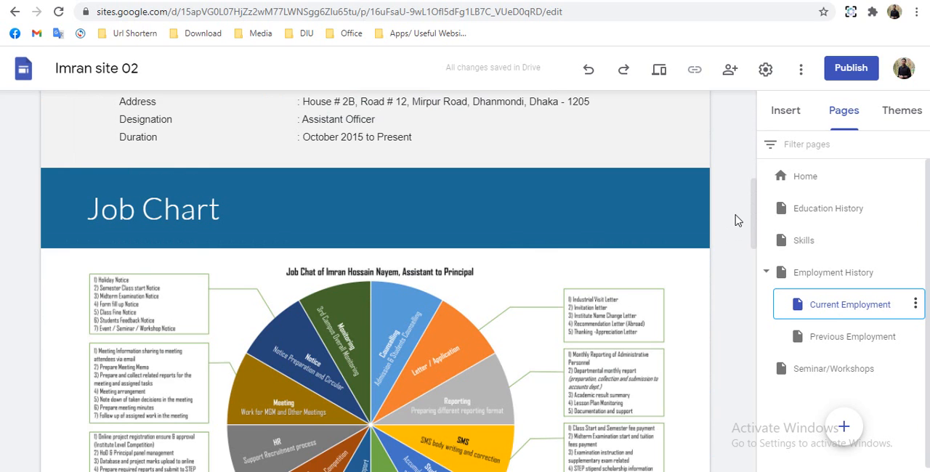
scroll(737, 221, "down", 15)
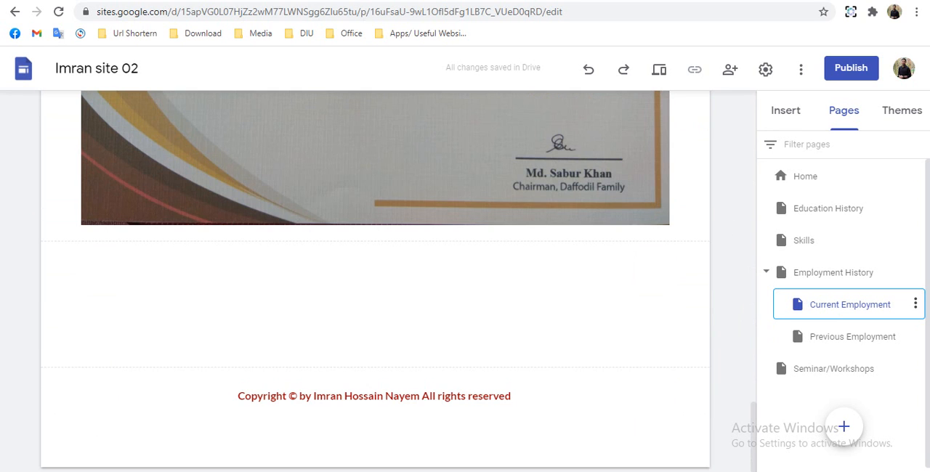
left_click(814, 339)
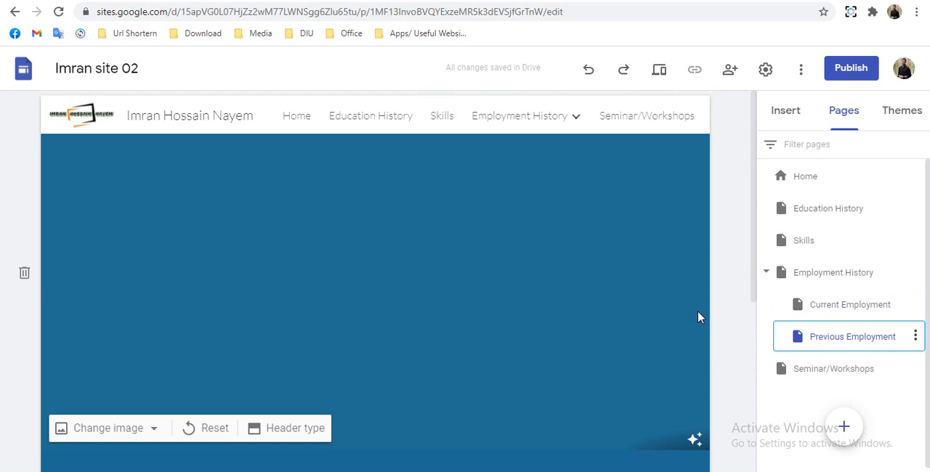
scroll(700, 316, "down", 2)
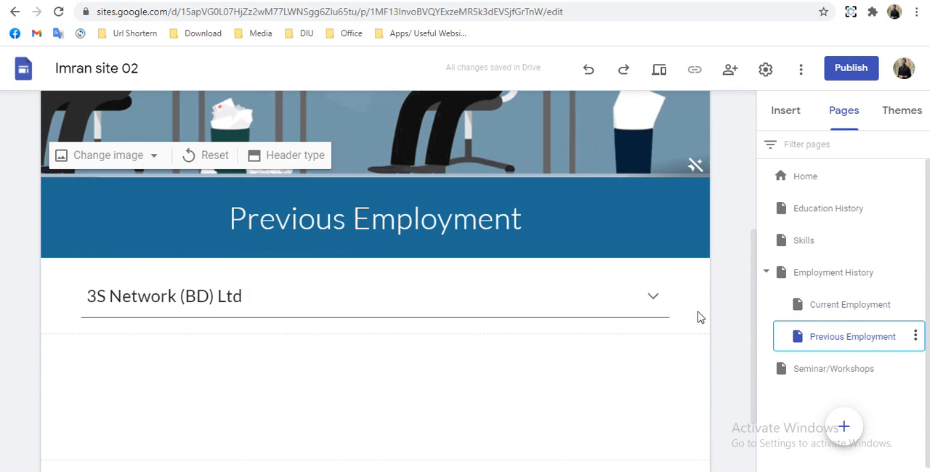
- Open the Seminar/Workshops page and start publishing the site, setting its web address to the owner's full name without hyphens
left_click(815, 370)
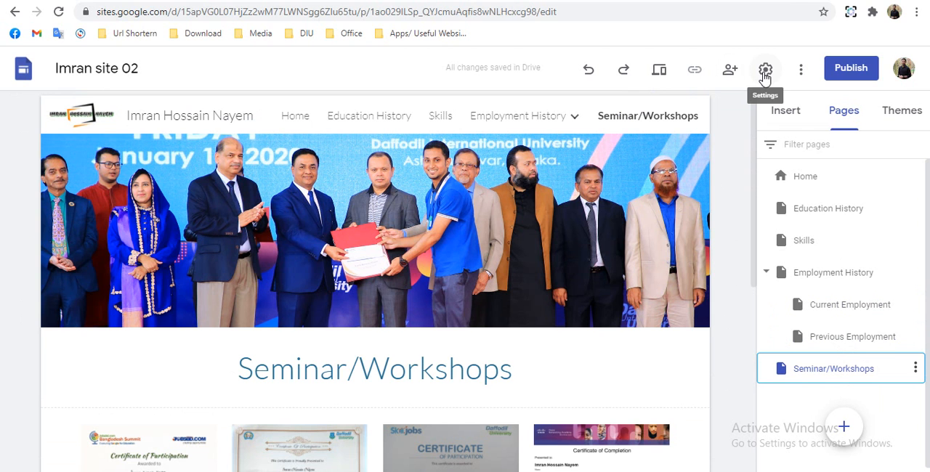
left_click(852, 73)
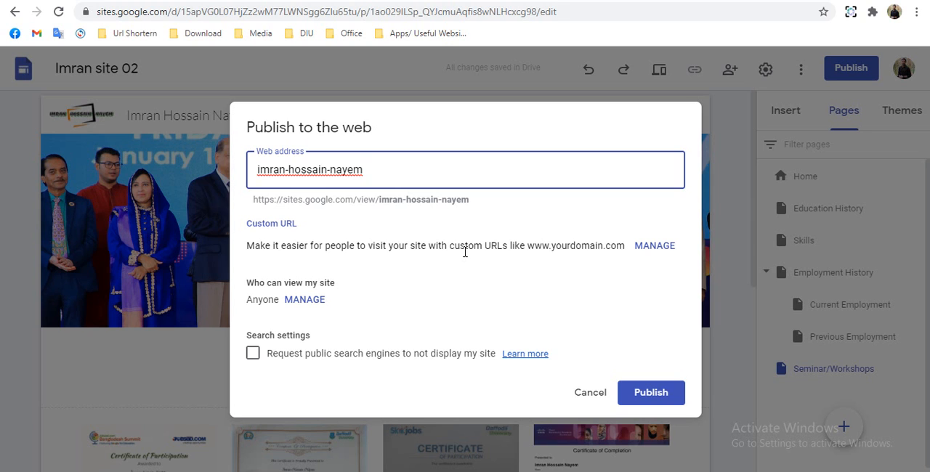
triple_click(424, 164)
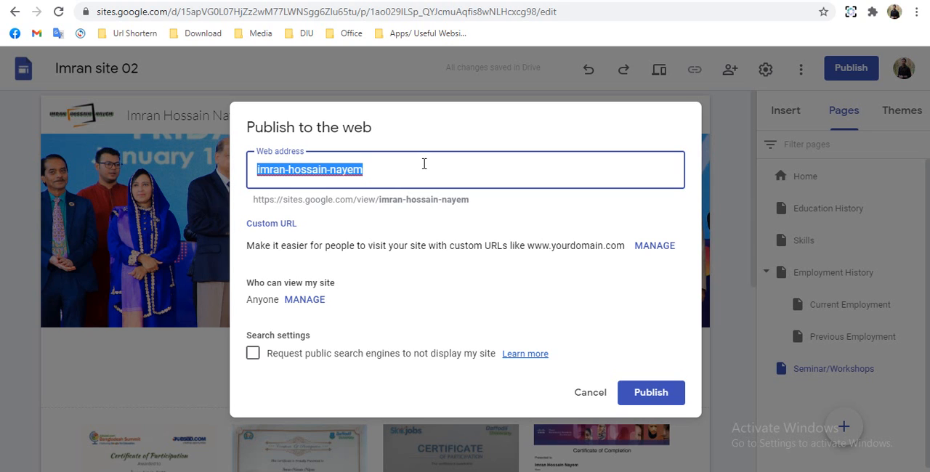
type("imranhossainnayem")
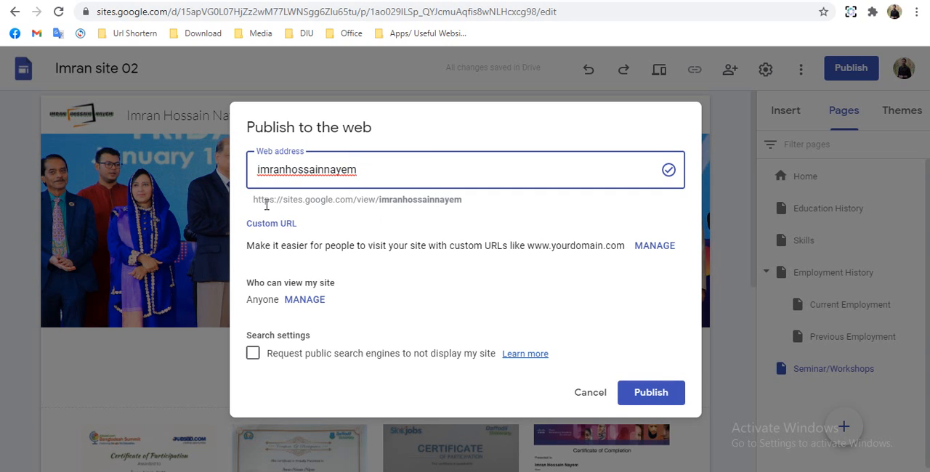
left_click_drag(262, 206, 460, 204)
left_click(458, 220)
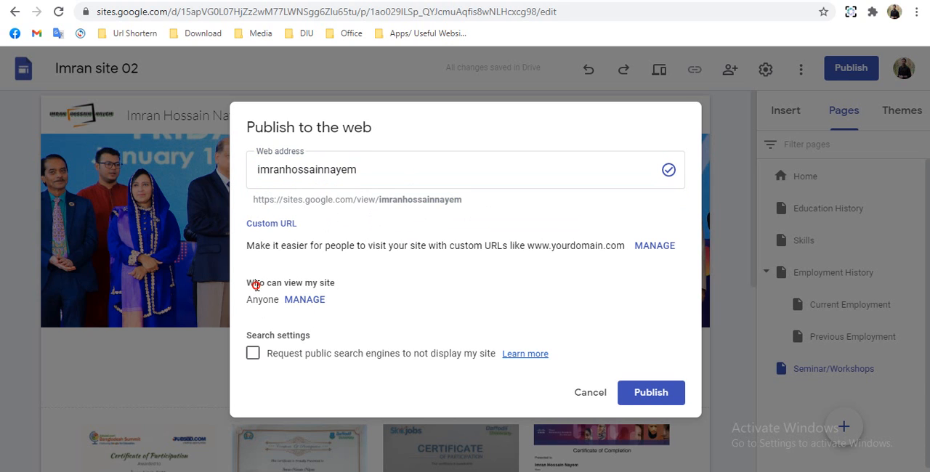
- Check who can view the site, examining the people sharing options and the link access choices for the published site
left_click_drag(256, 286, 331, 283)
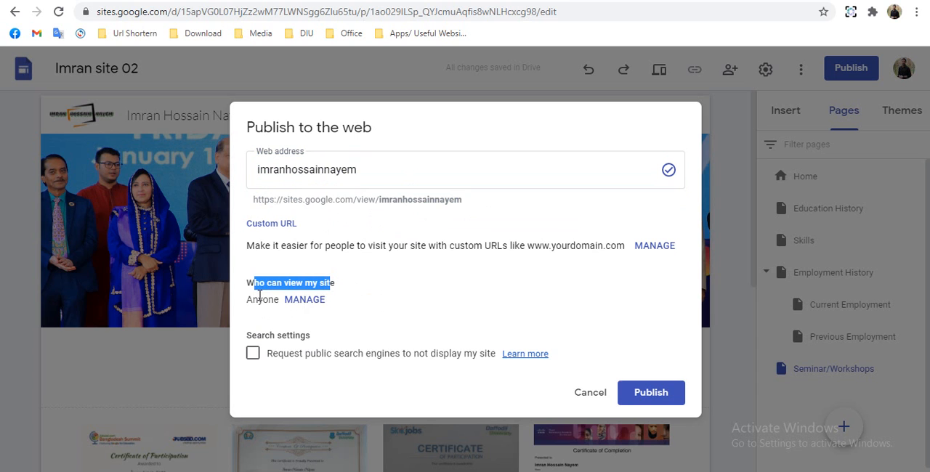
left_click(307, 302)
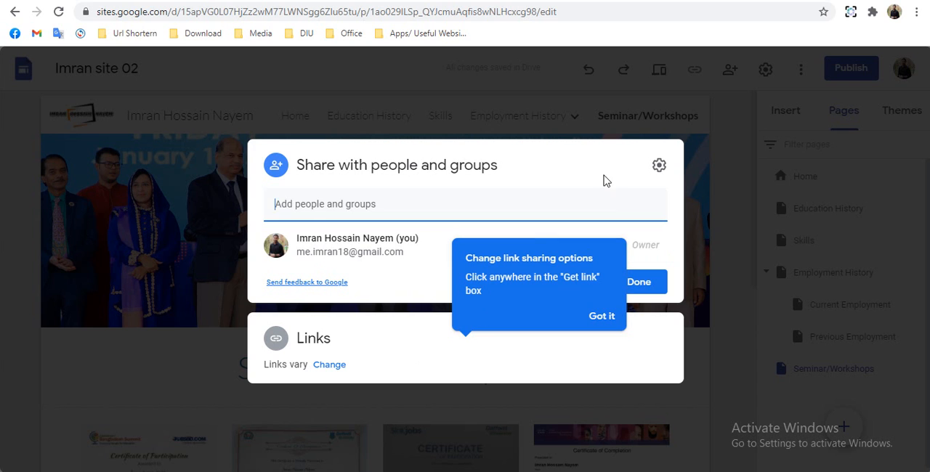
left_click(380, 357)
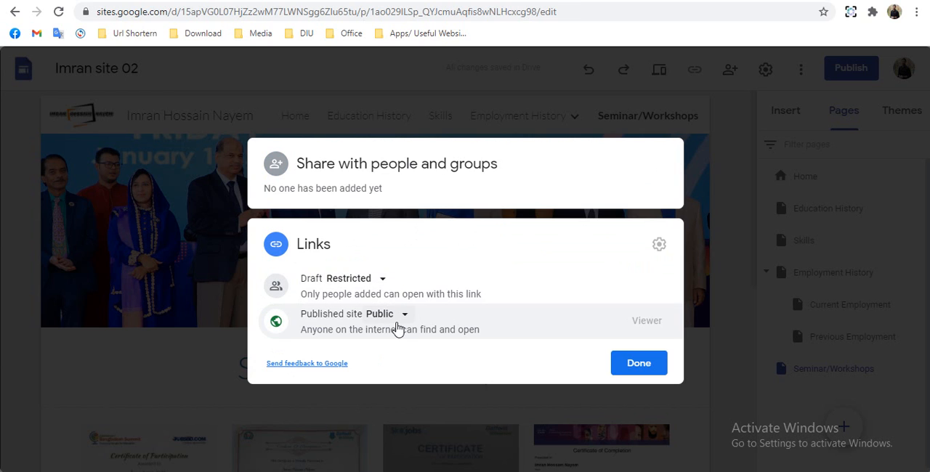
left_click(396, 191)
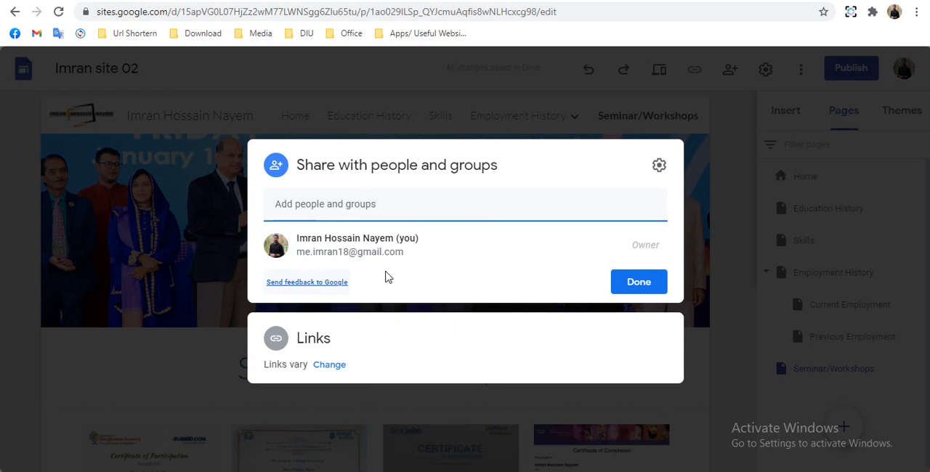
left_click(341, 361)
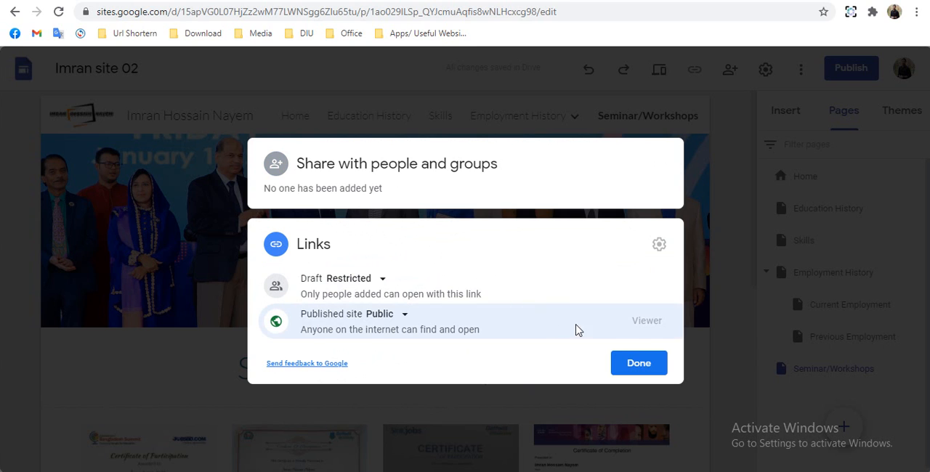
left_click(382, 316)
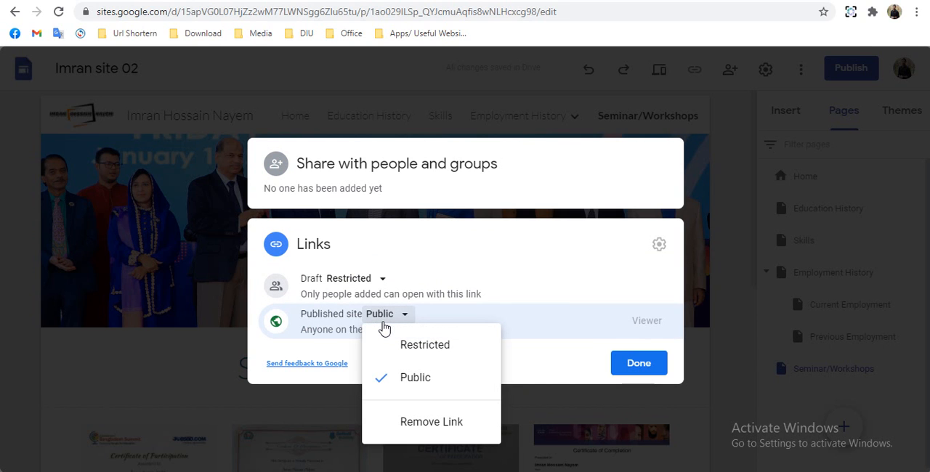
left_click(543, 368)
left_click(643, 365)
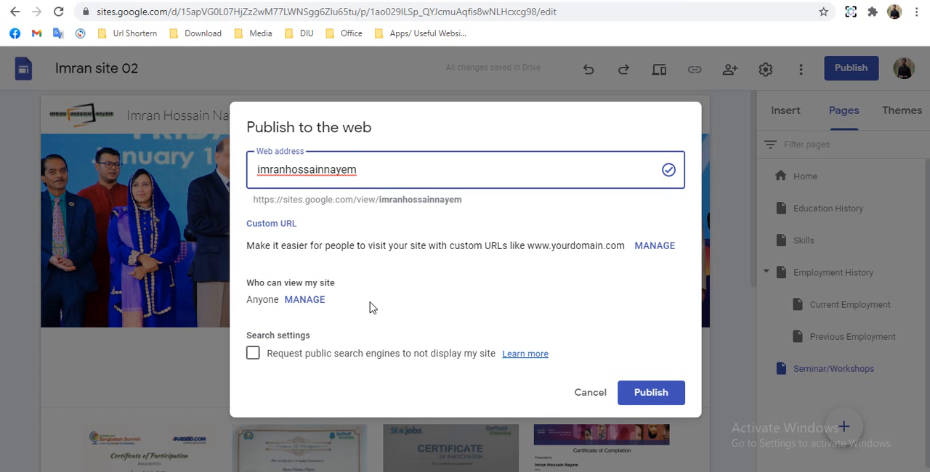
- Publish the site with the request to hide it from public search engines left unselected
left_click(302, 356)
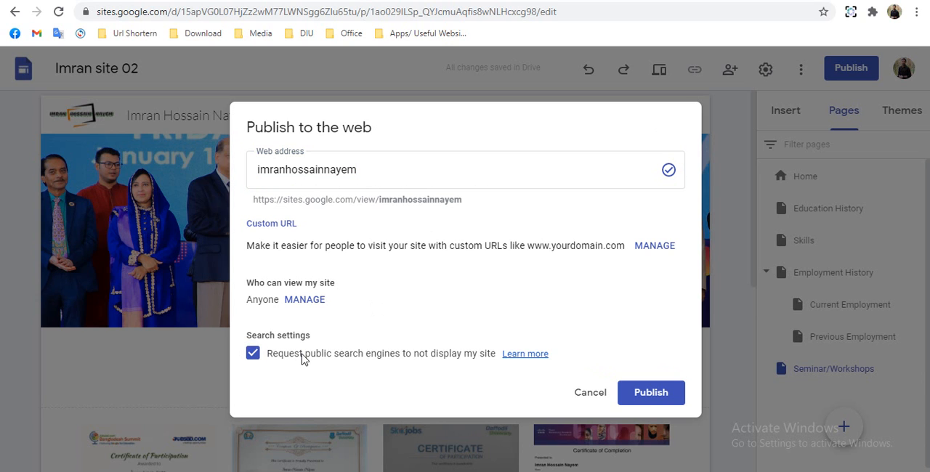
left_click(302, 356)
left_click(657, 393)
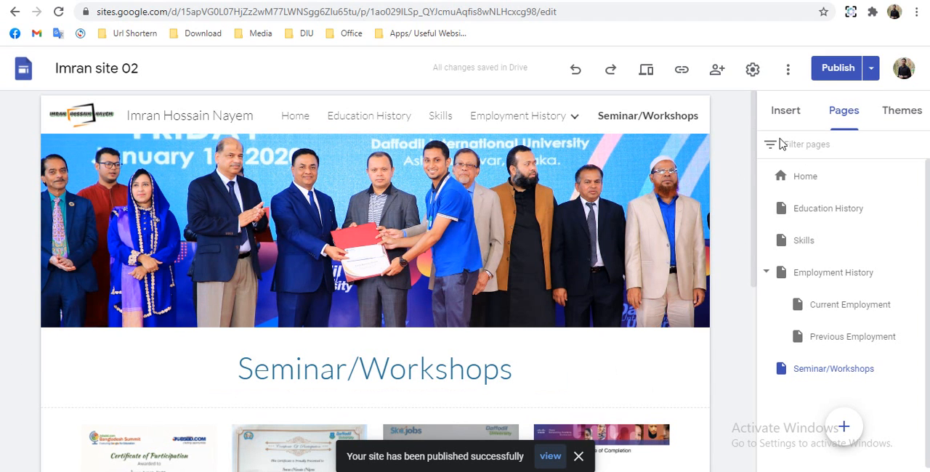
- Examine the publish settings without changing them, and check the review of unpublished changes before returning to the editor
left_click(872, 69)
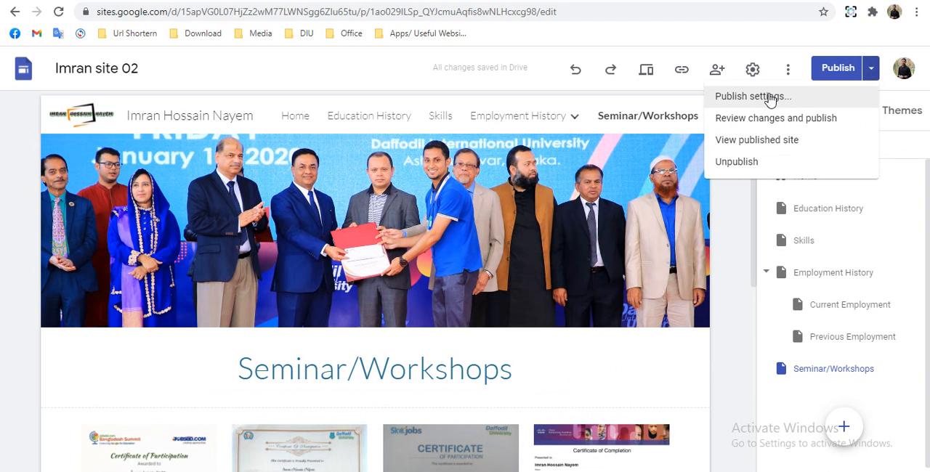
left_click(769, 97)
left_click(872, 68)
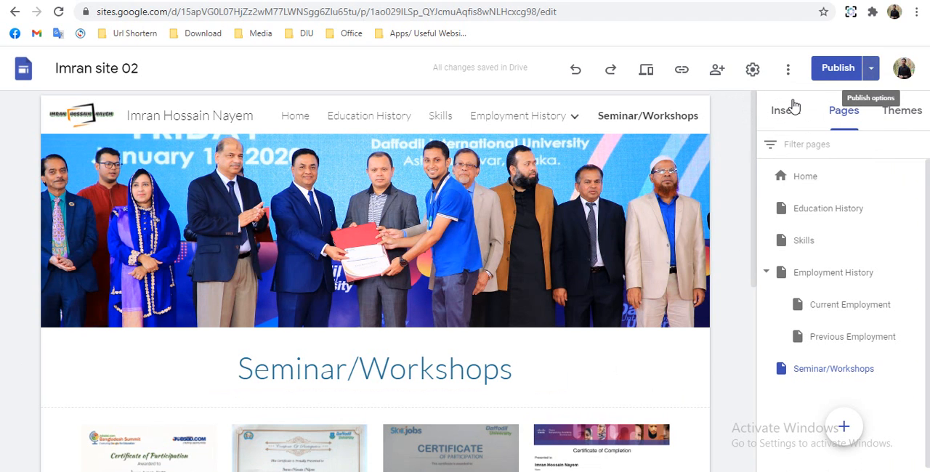
left_click(773, 104)
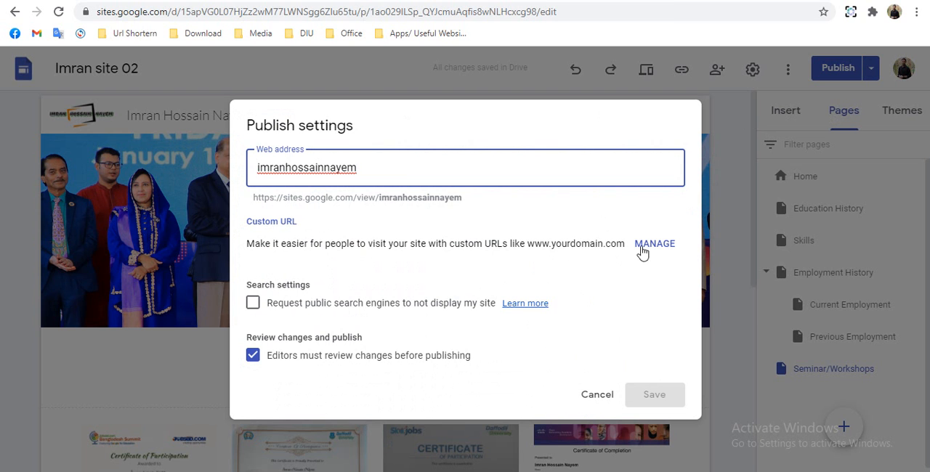
left_click(596, 396)
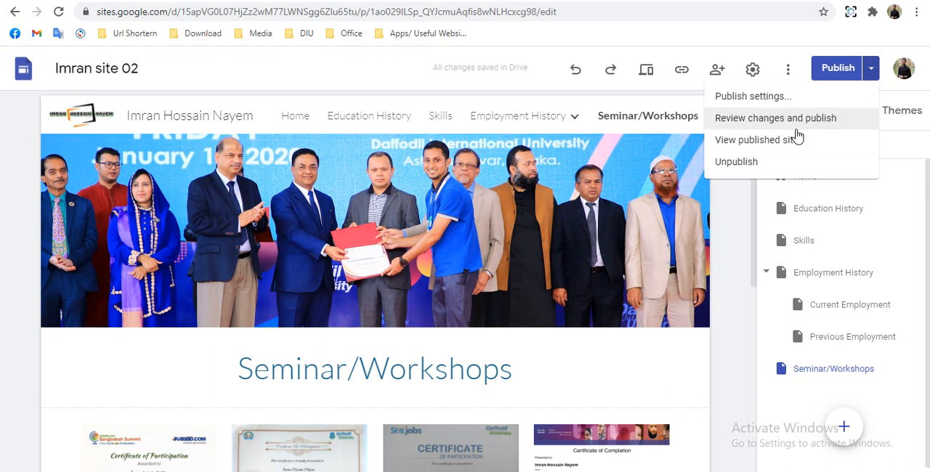
left_click(756, 119)
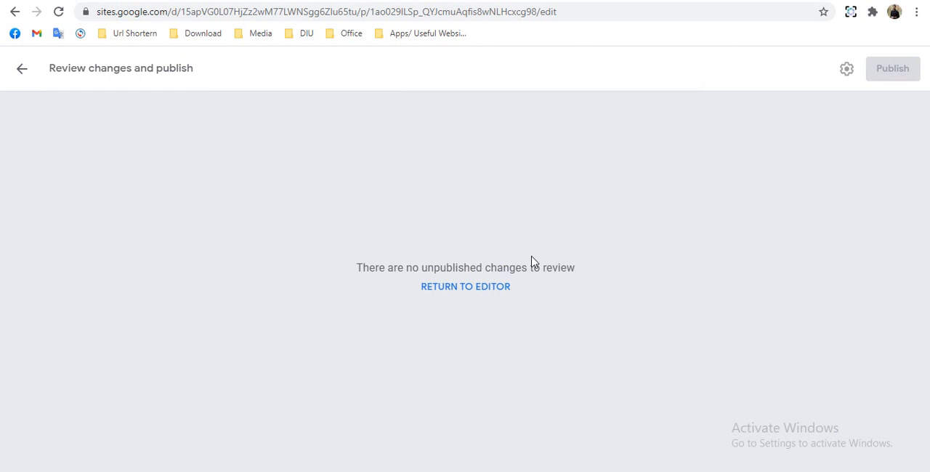
left_click(456, 293)
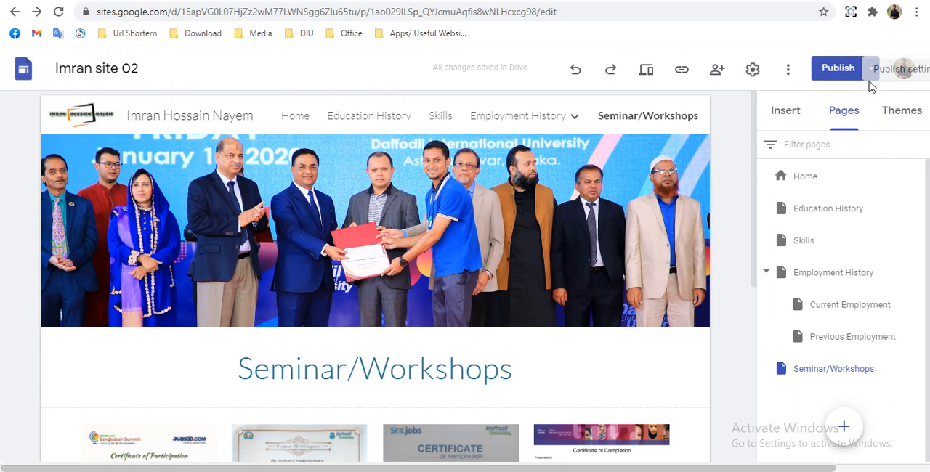
- Open the published site for viewing and look at the remaining publish options, including Unpublish, without applying them
left_click(871, 72)
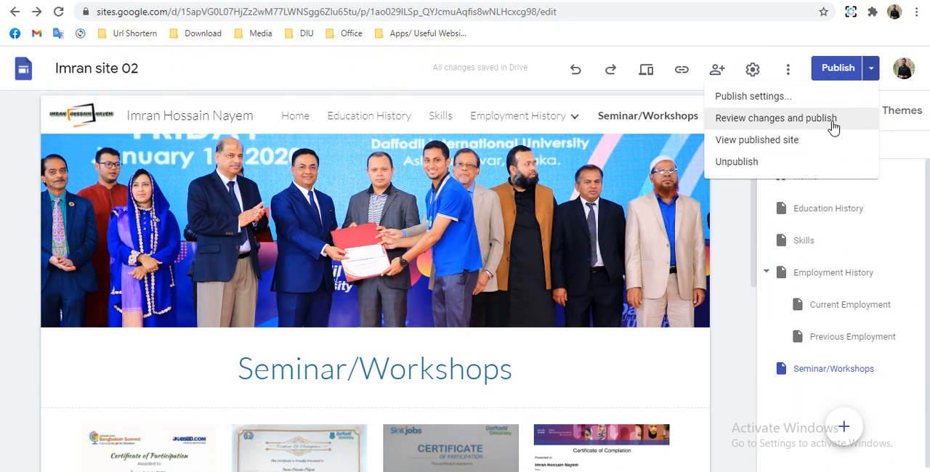
left_click(785, 147)
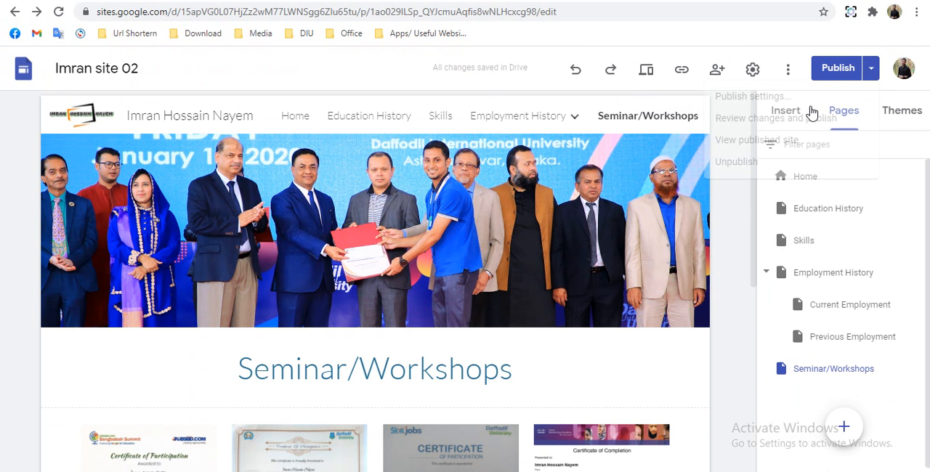
left_click(870, 70)
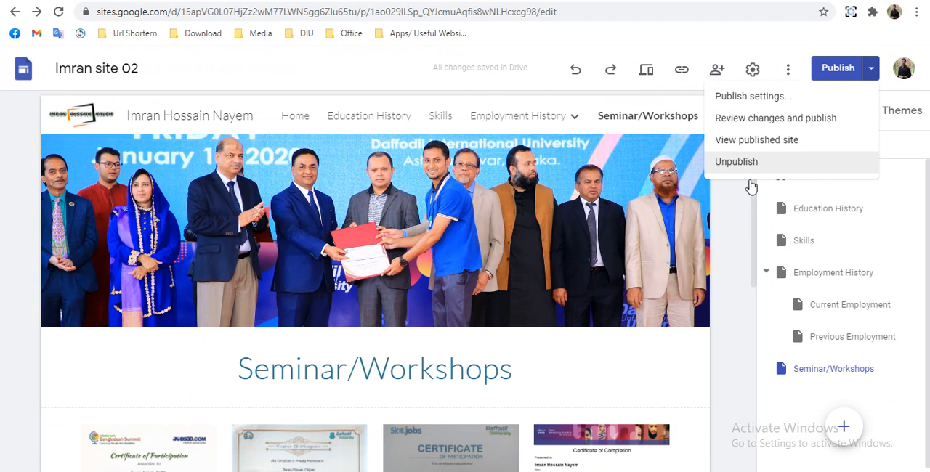
left_click(741, 216)
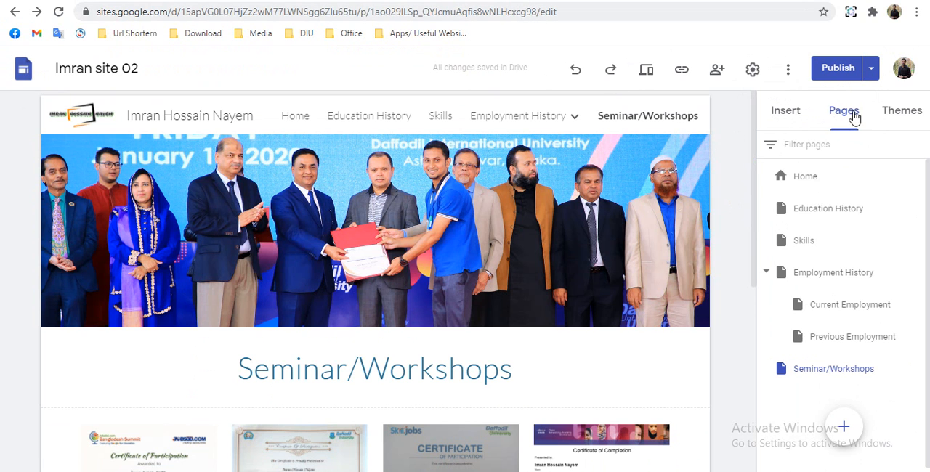
left_click(515, 1)
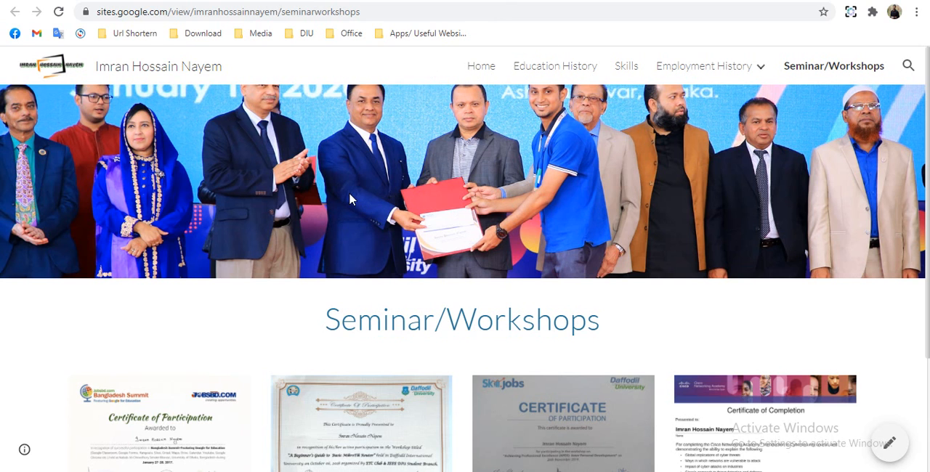
- Open the published site's Home page and review it from the header banner down to the copyright footer
left_click(492, 73)
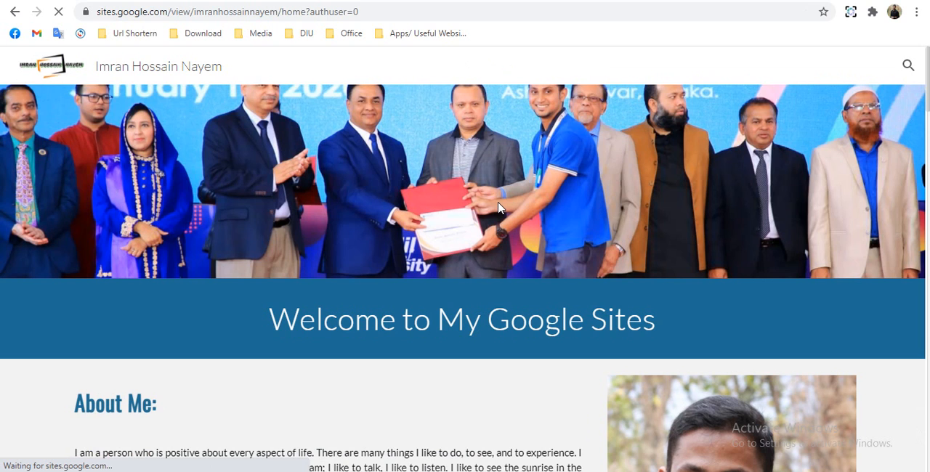
scroll(499, 207, "down", 10)
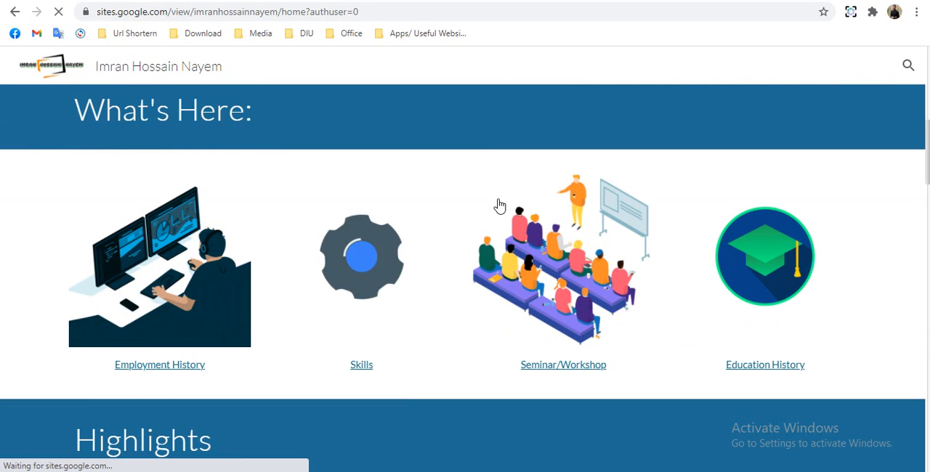
scroll(498, 206, "down", 6)
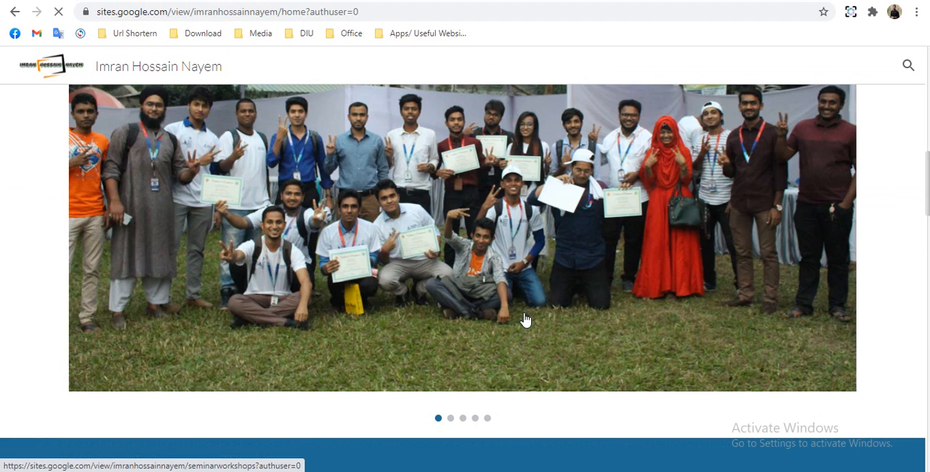
scroll(453, 359, "down", 1)
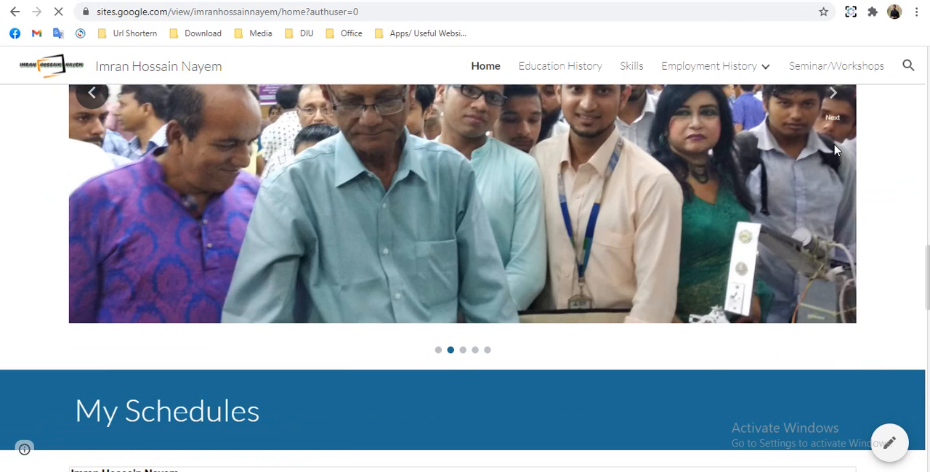
scroll(834, 150, "down", 7)
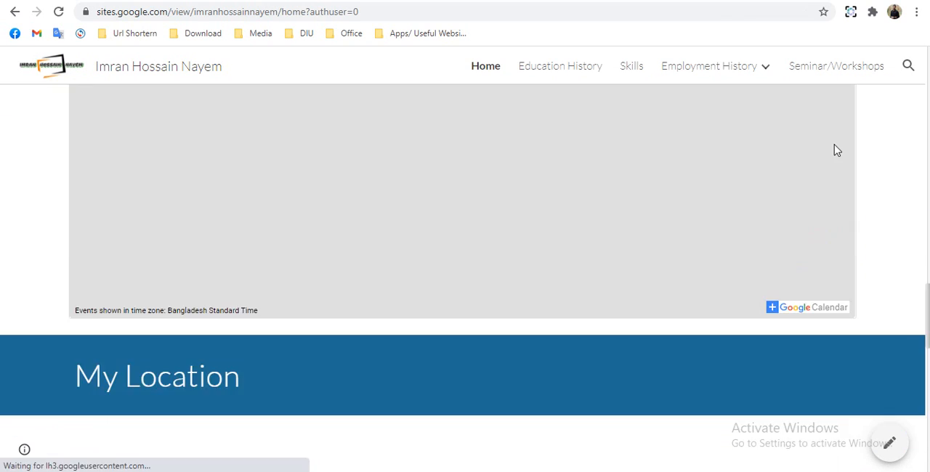
scroll(835, 148, "down", 5)
scroll(834, 144, "down", 3)
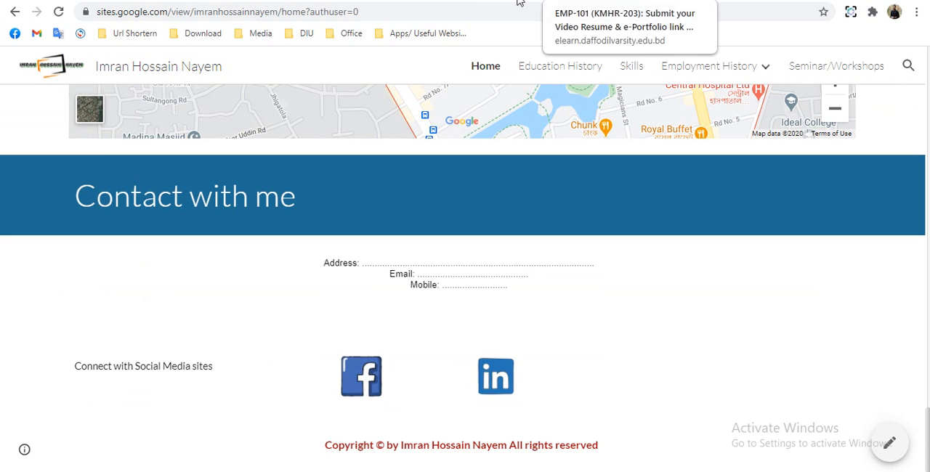
- Return from the published site to the site editor and open the Home page for editing
left_click(455, 2)
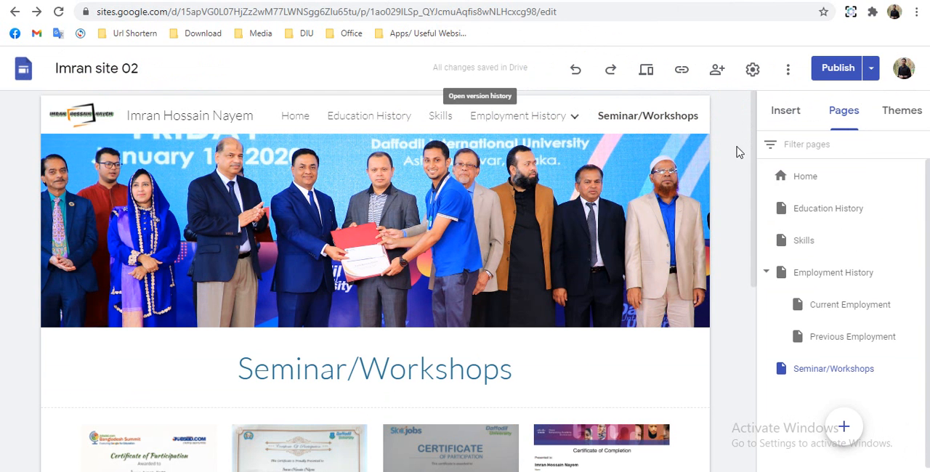
left_click(791, 113)
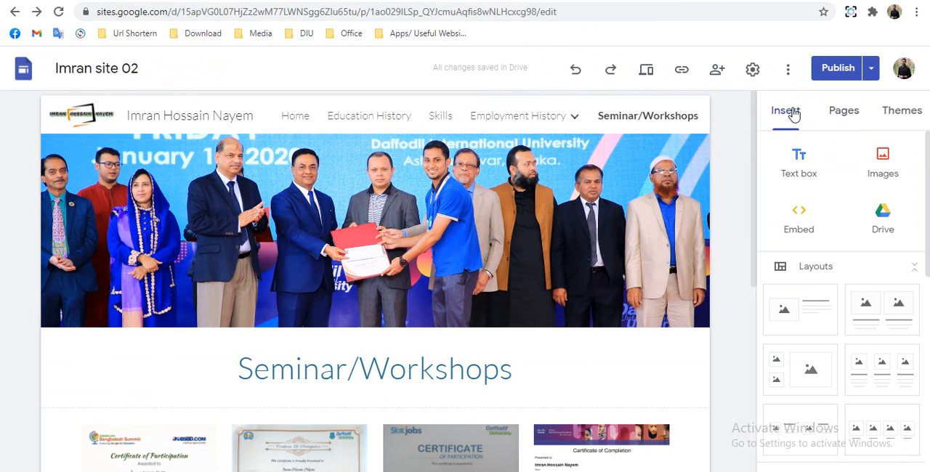
left_click(293, 119)
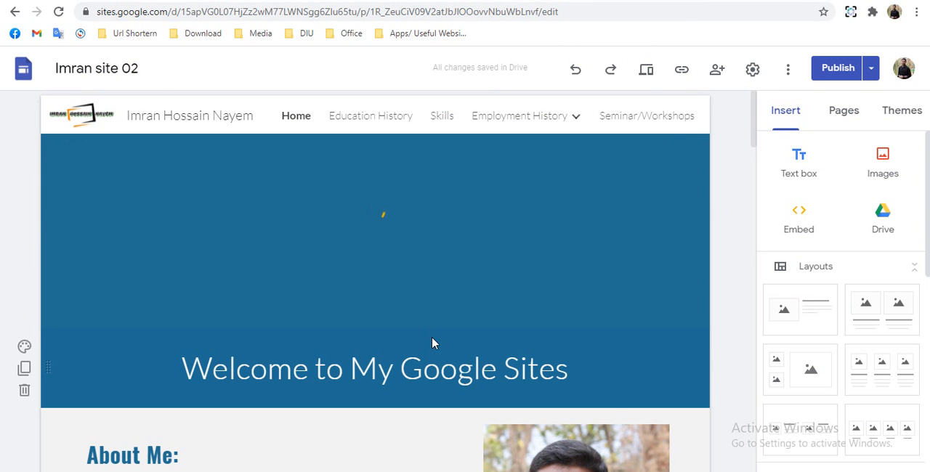
- Embed HTML code for an alternating marquee reading "Welcome to My Google Sites" with font size 5, colour #ffffff and face Industry Inc
scroll(432, 342, "down", 1)
left_click(799, 215)
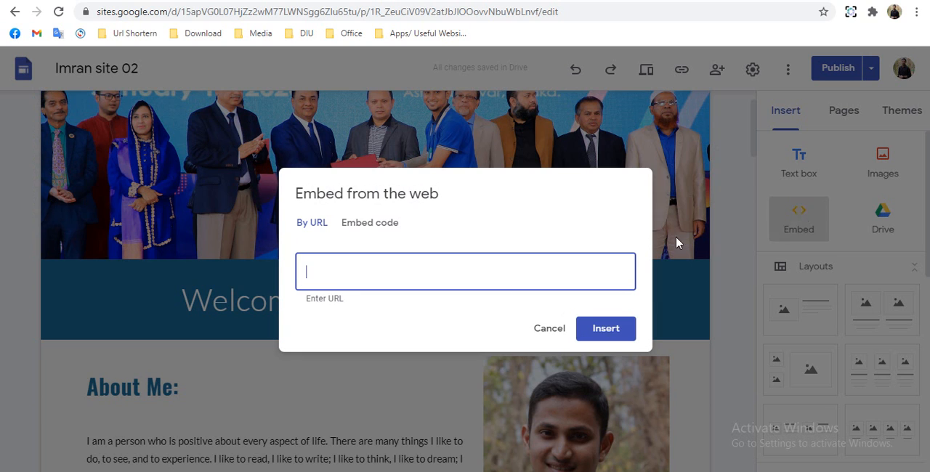
left_click(362, 220)
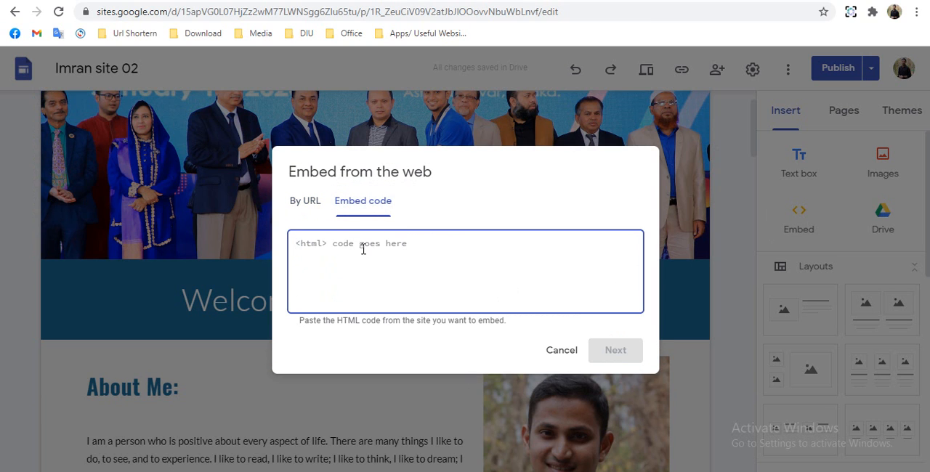
type("<p style=\"margin-top: 1em\"> <font size=\"5\" color=\"#ffffff\" face=\"Industry Inc\"> <marquee behavior=\"alternate\"> Welcome to My Google Sites </marquee></font> </p>")
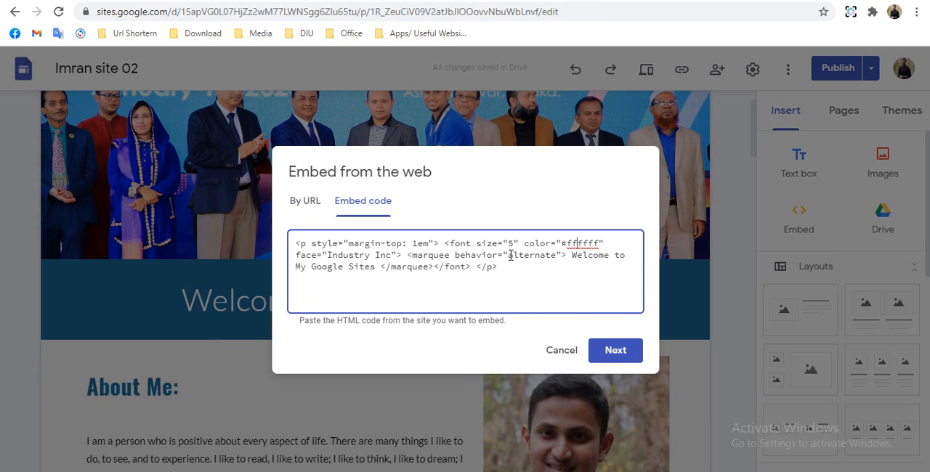
left_click_drag(511, 255, 550, 257)
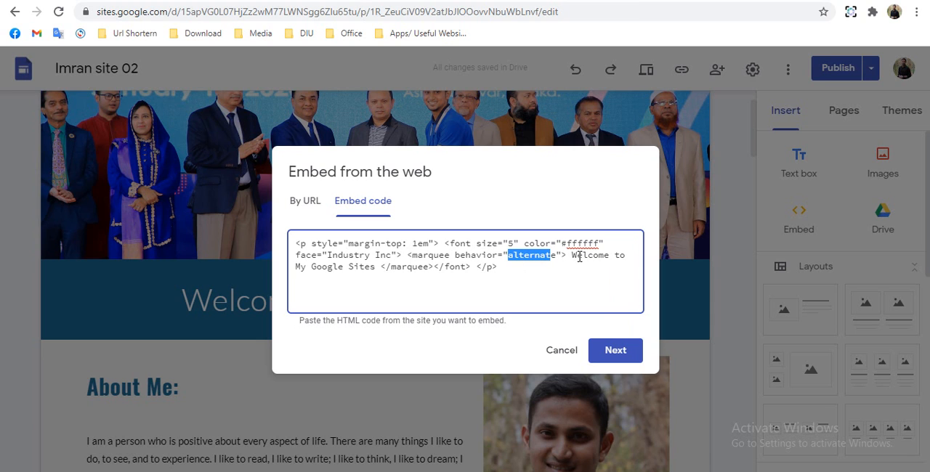
left_click_drag(575, 255, 376, 266)
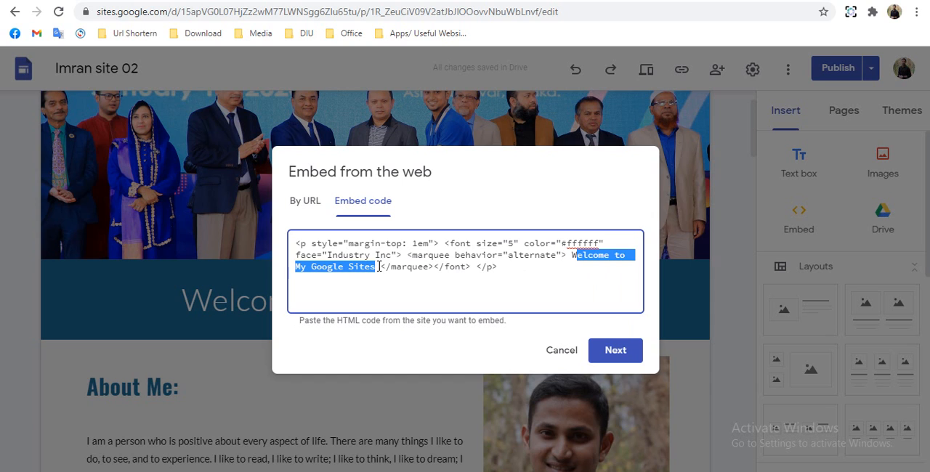
left_click(615, 349)
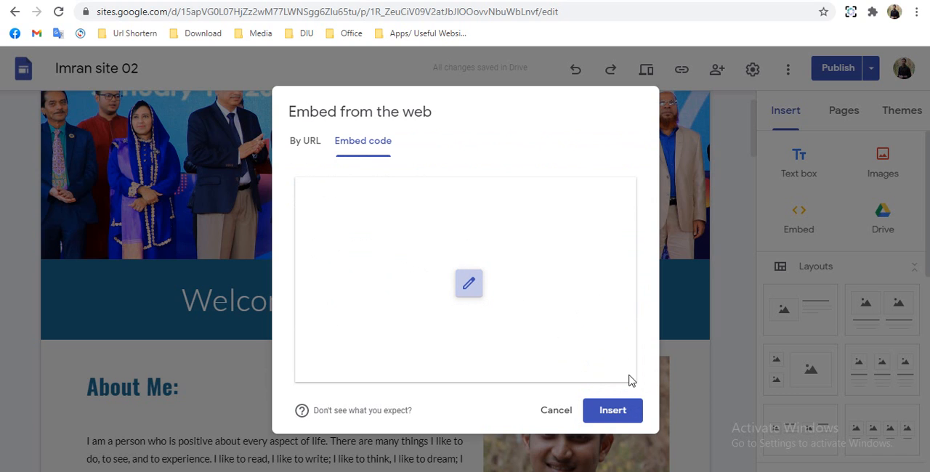
left_click(632, 415)
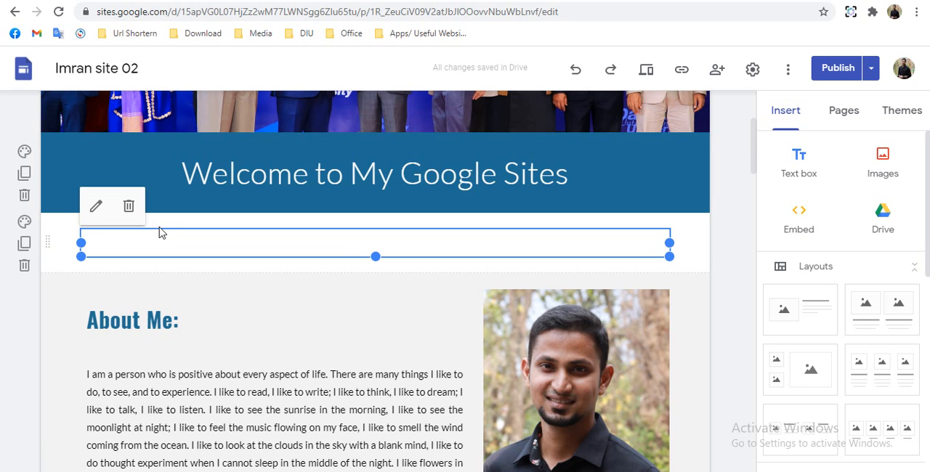
- Move the embedded marquee into the blue welcome section, above the static "Welcome to My Google Sites" title
left_click(159, 231)
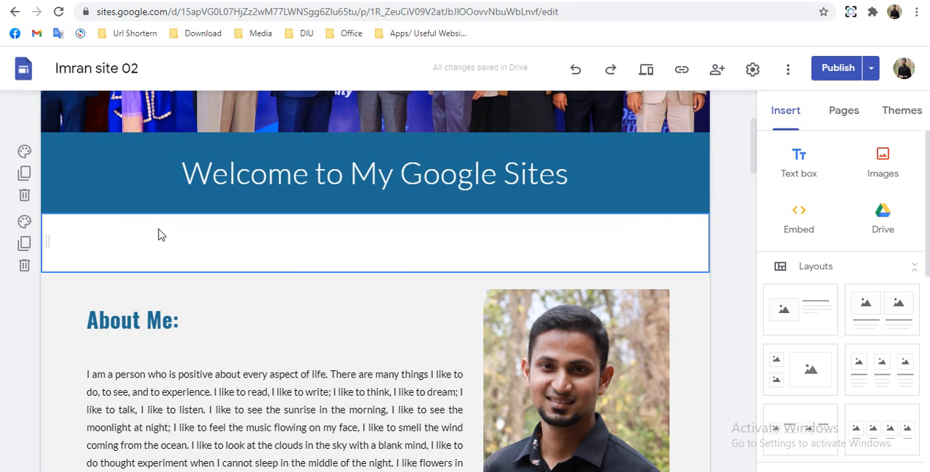
left_click(83, 235)
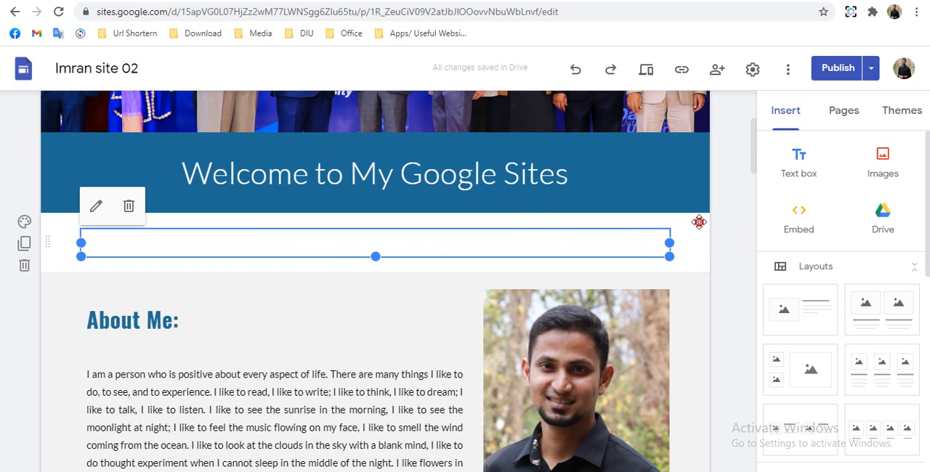
left_click_drag(108, 254, 367, 195)
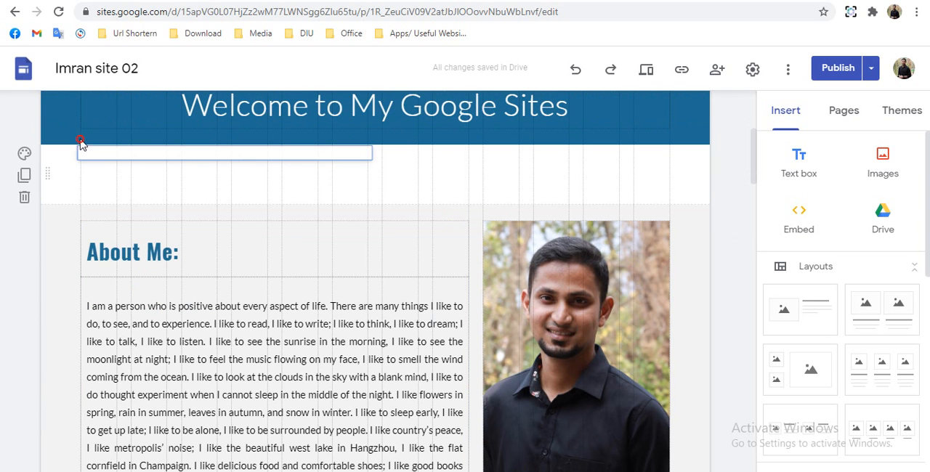
left_click_drag(80, 141, 85, 129)
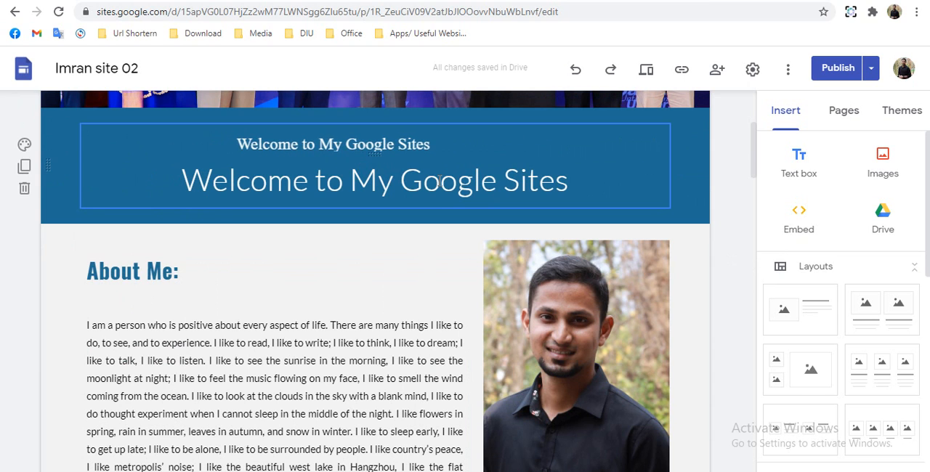
- Delete the static title text box below the marquee in the blue welcome section
left_click(198, 197)
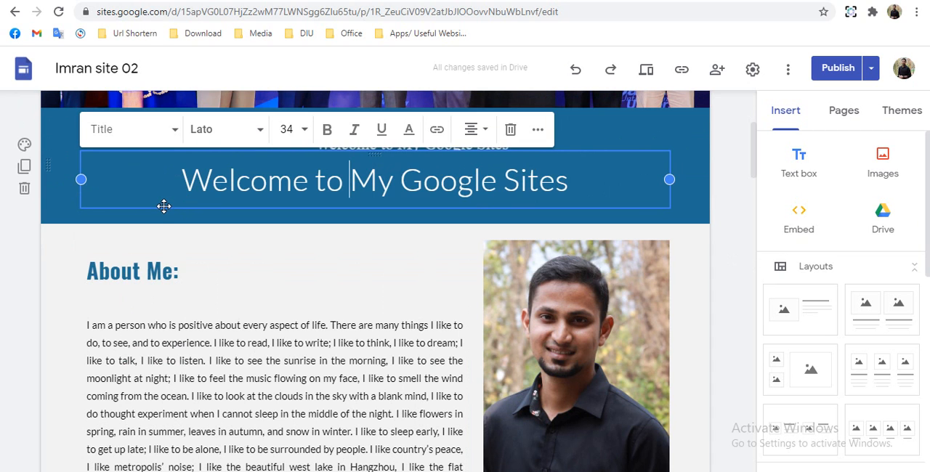
key("Delete")
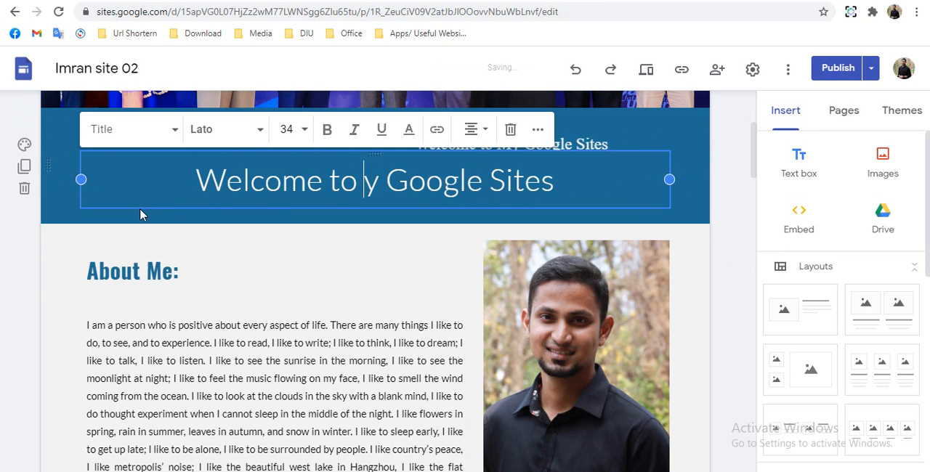
left_click(139, 207)
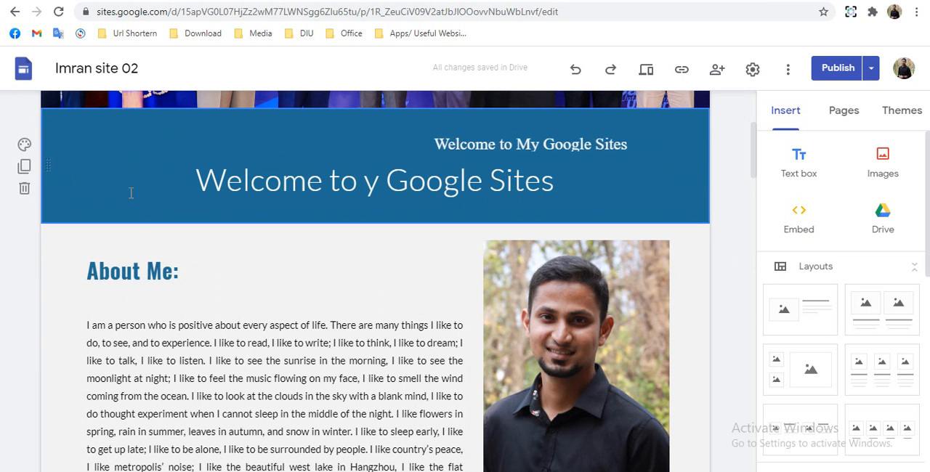
left_click(81, 195)
key("Delete")
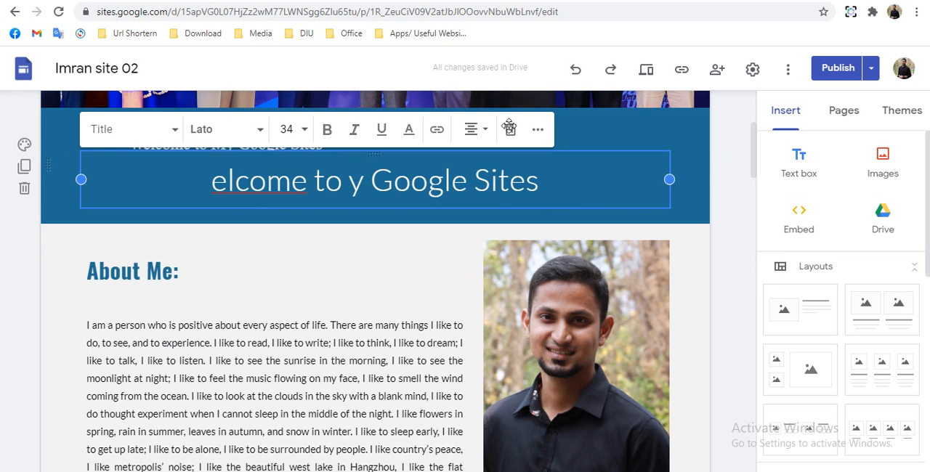
left_click(511, 131)
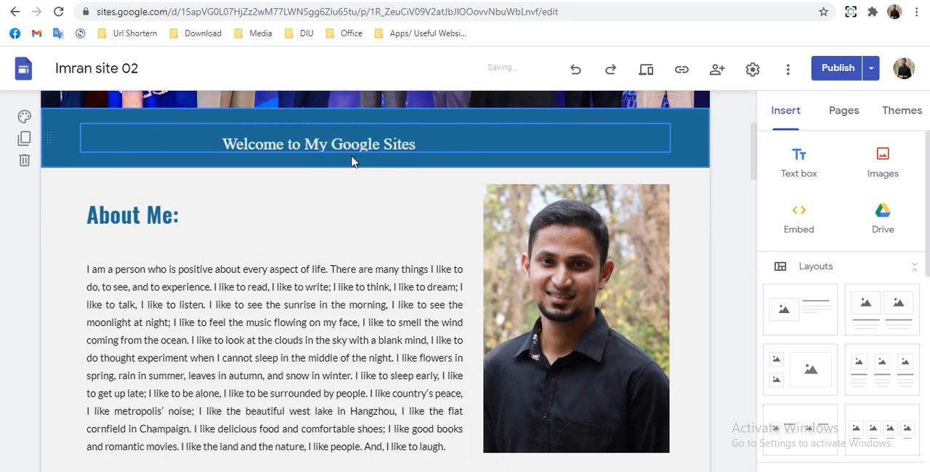
- Edit the marquee's embed code to enlarge its text, make its box taller, and check the scrolling welcome line below the header image
left_click(291, 144)
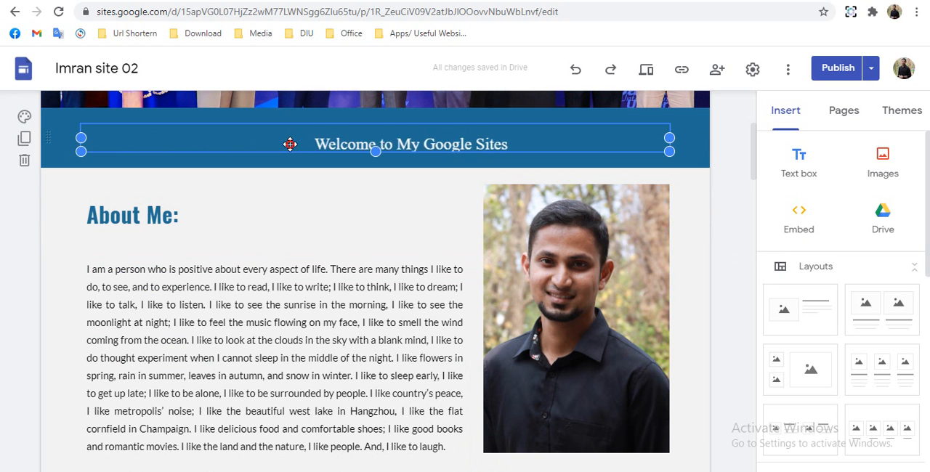
double_click(425, 134)
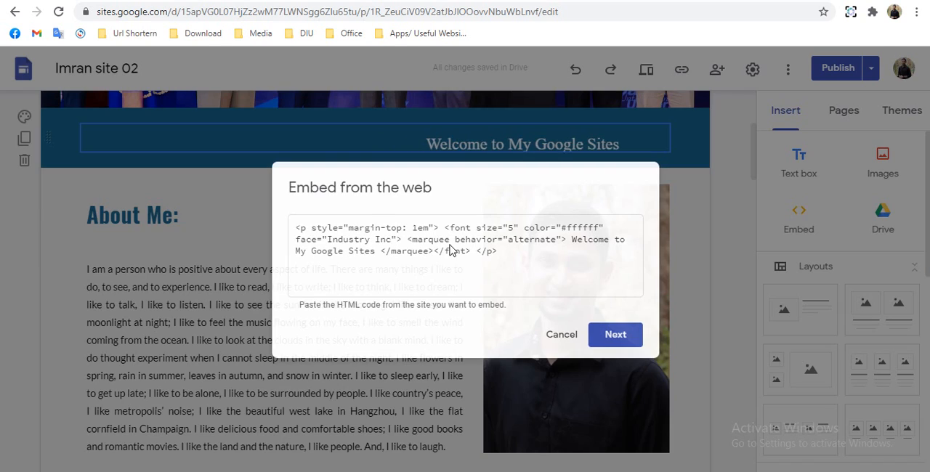
key("Escape")
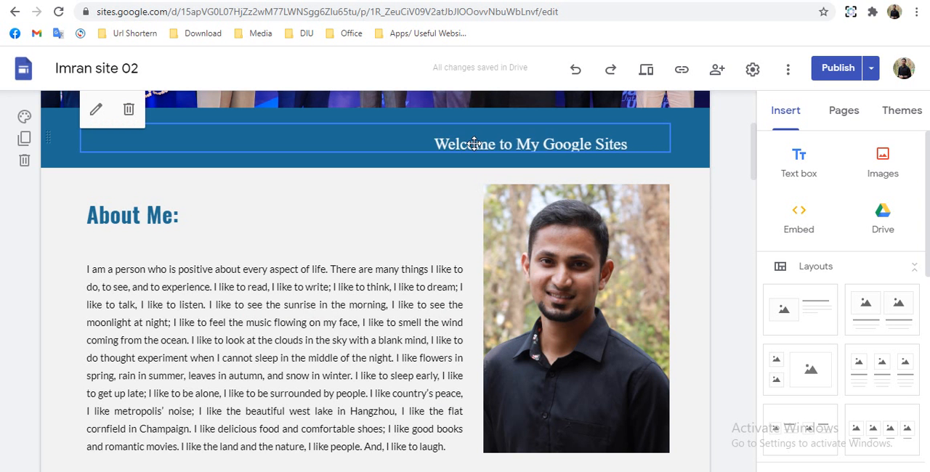
double_click(426, 143)
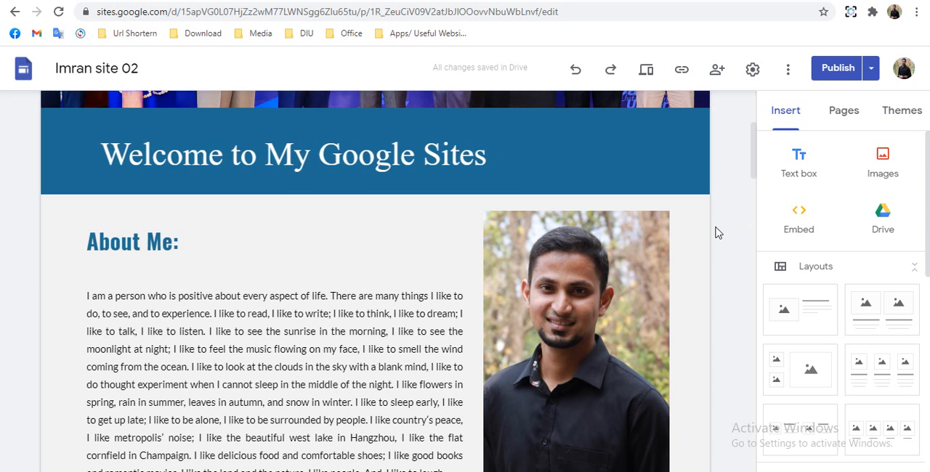
scroll(712, 229, "up", 3)
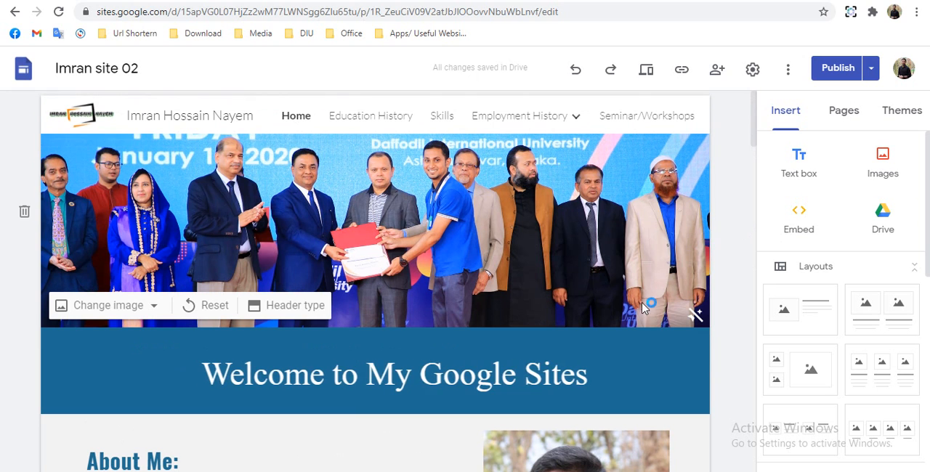
scroll(521, 349, "down", 4)
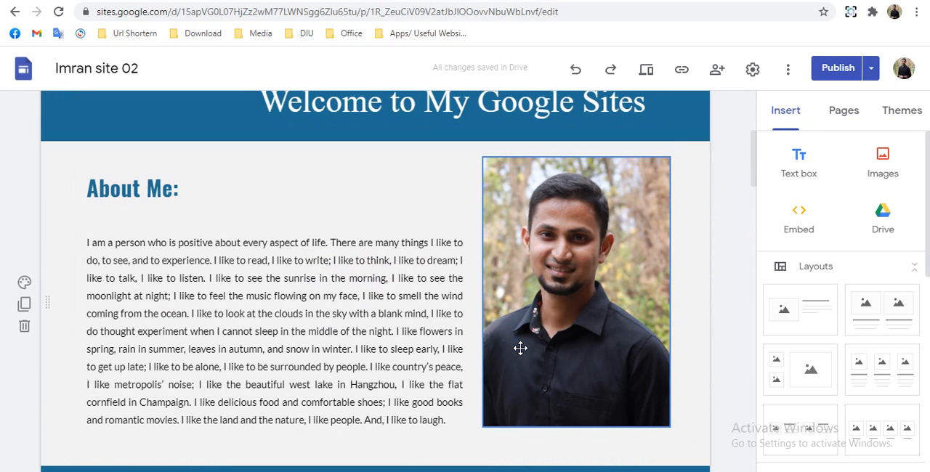
scroll(212, 335, "up", 2)
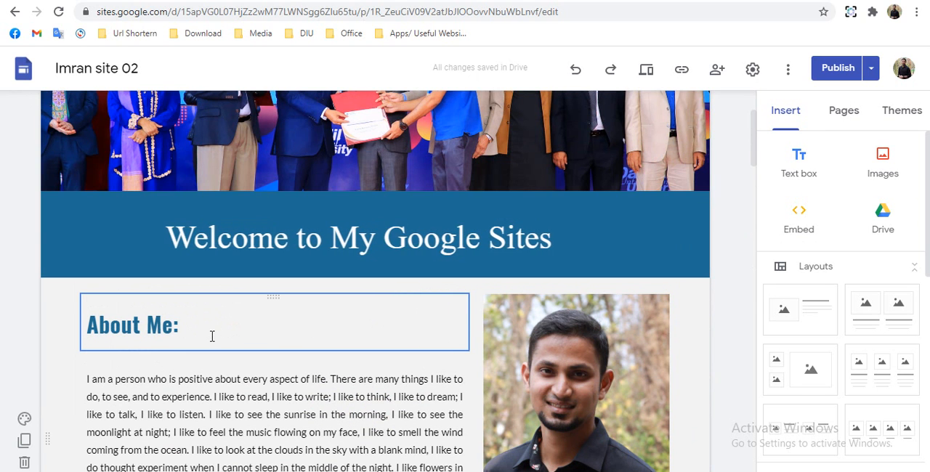